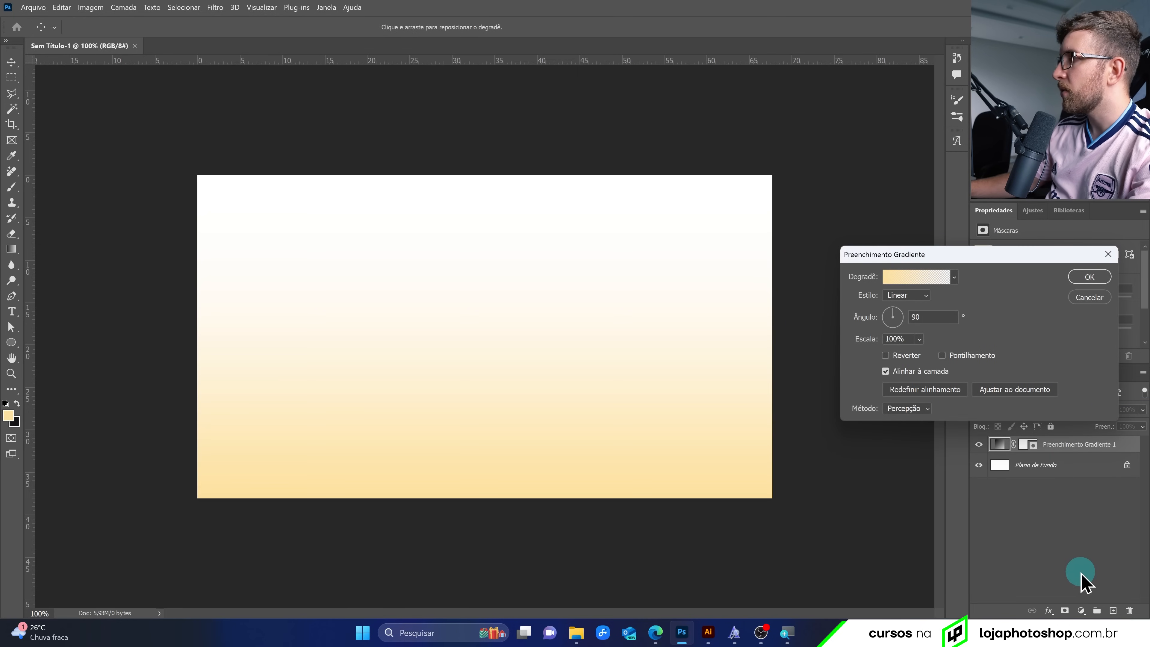
# Open the gradient fill's colors for editing and choose the orange, pink and purple GTA6 preset
pyautogui.moveTo(919, 258); pyautogui.dragTo(917, 276)
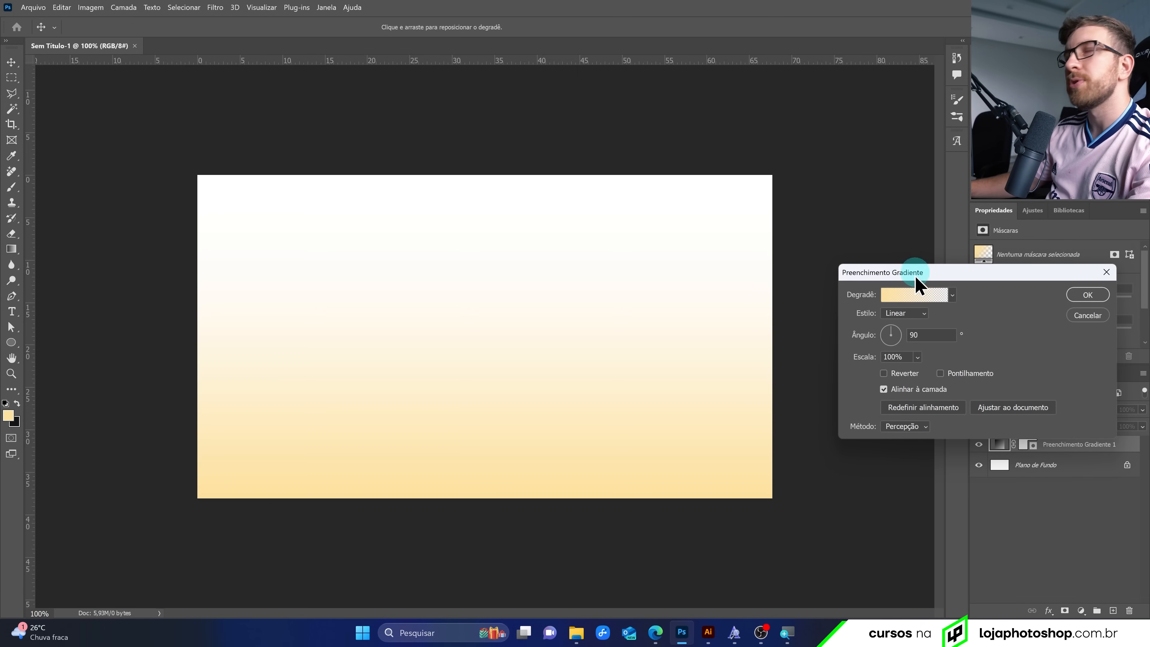
pyautogui.click(913, 295)
pyautogui.scroll(-5, 868, 303)
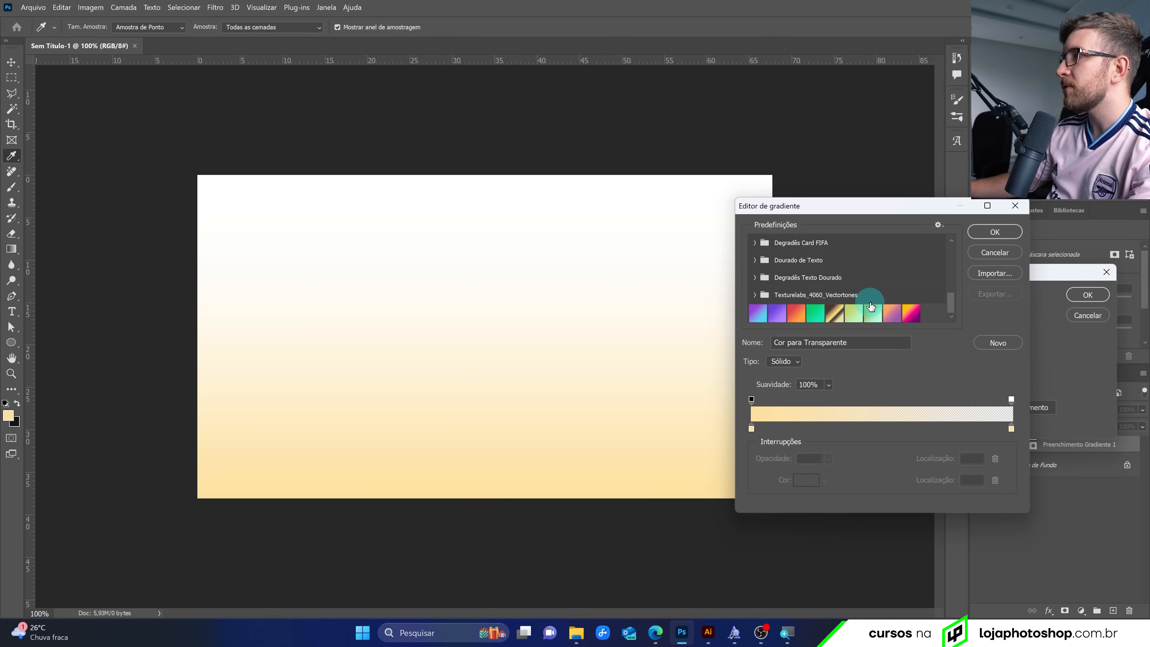
pyautogui.click(893, 316)
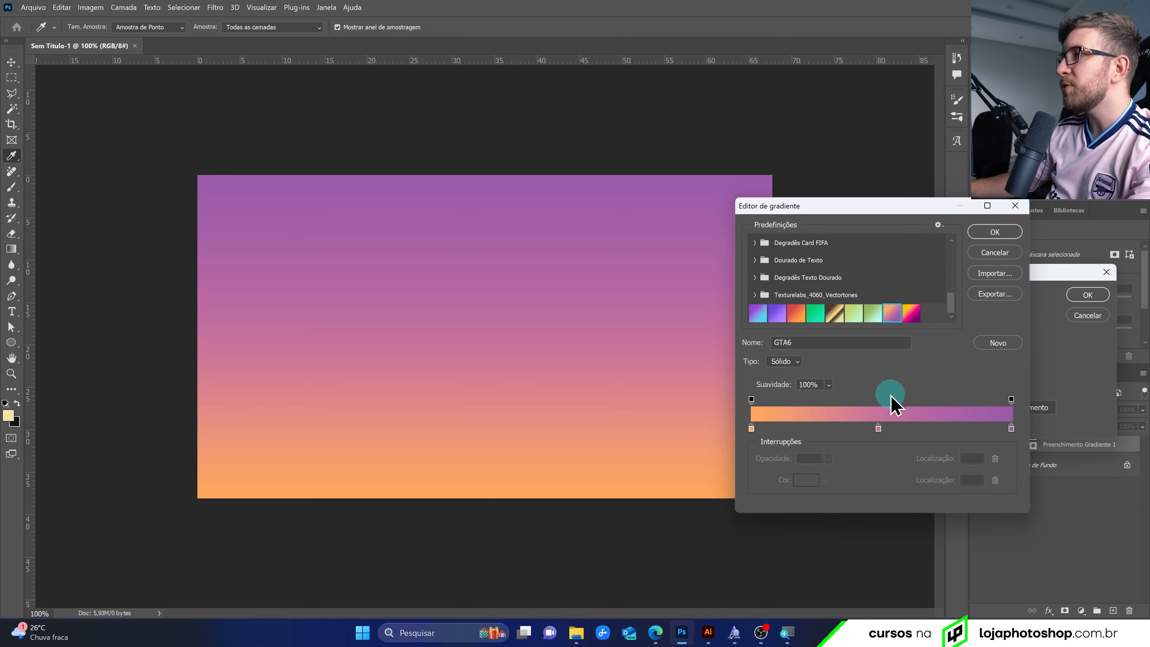
# Check the gradient's opacity stops and its orange start color, and place the pink middle stop at location 50
pyautogui.click(879, 430)
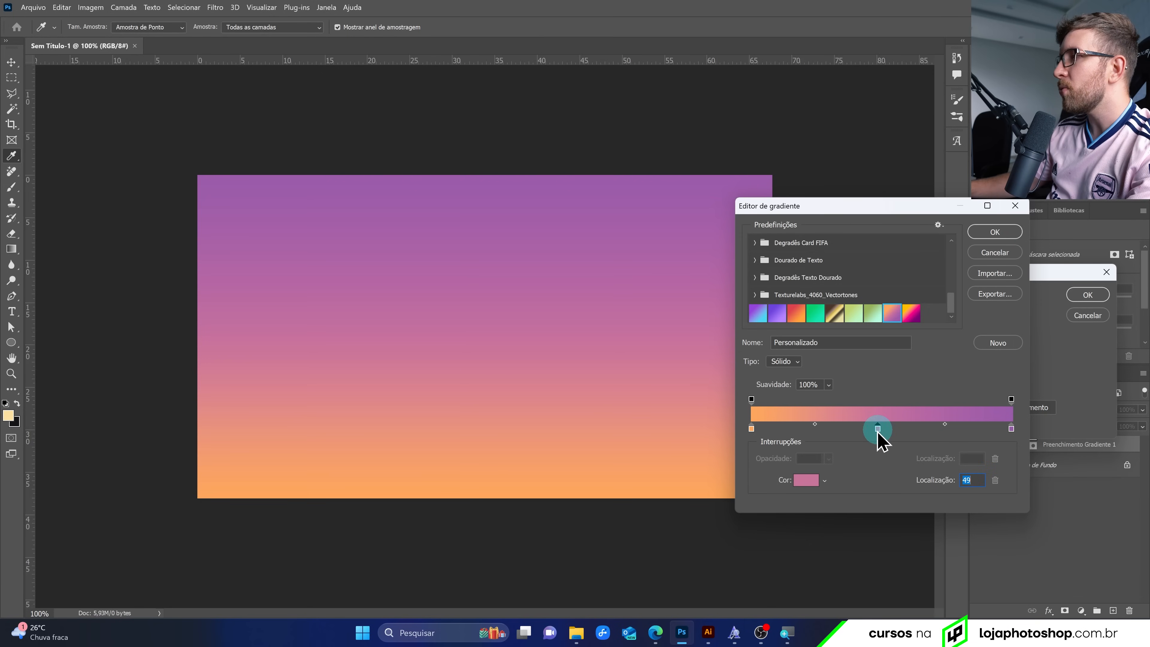
pyautogui.click(751, 399)
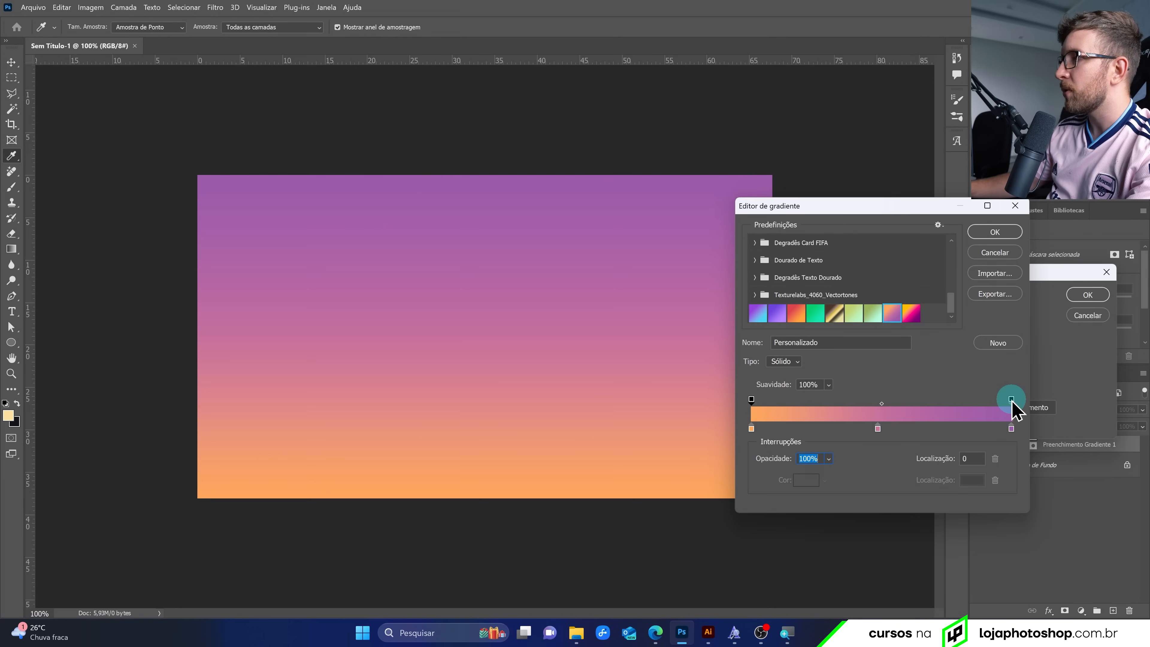
pyautogui.click(779, 426)
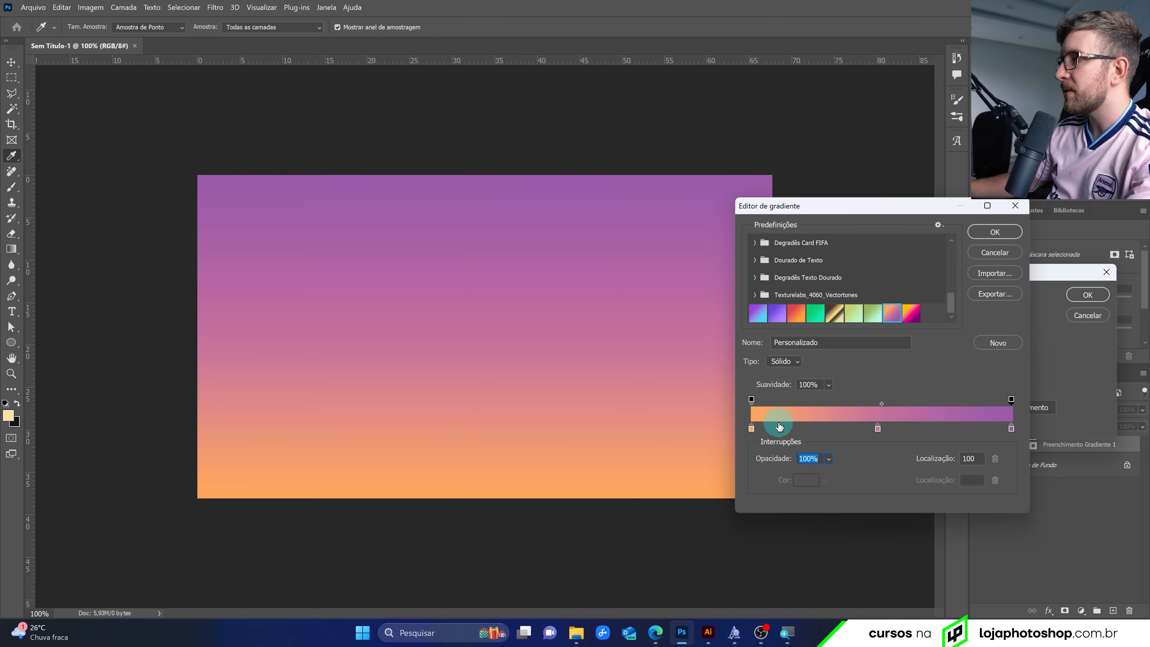
pyautogui.click(751, 429)
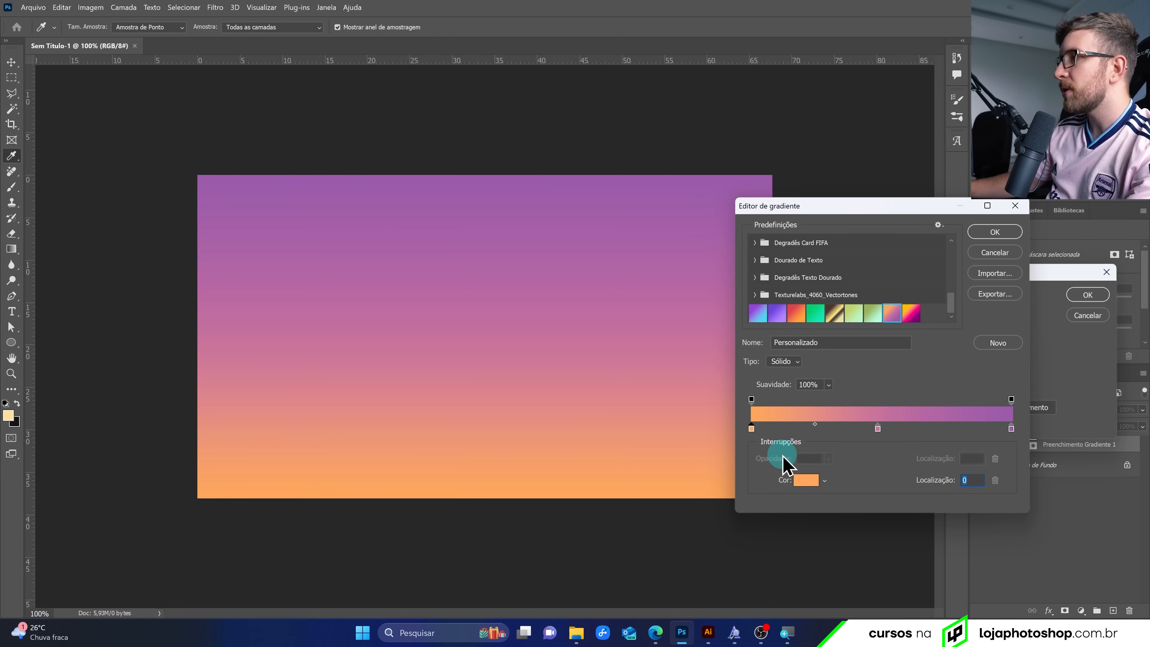
pyautogui.click(809, 482)
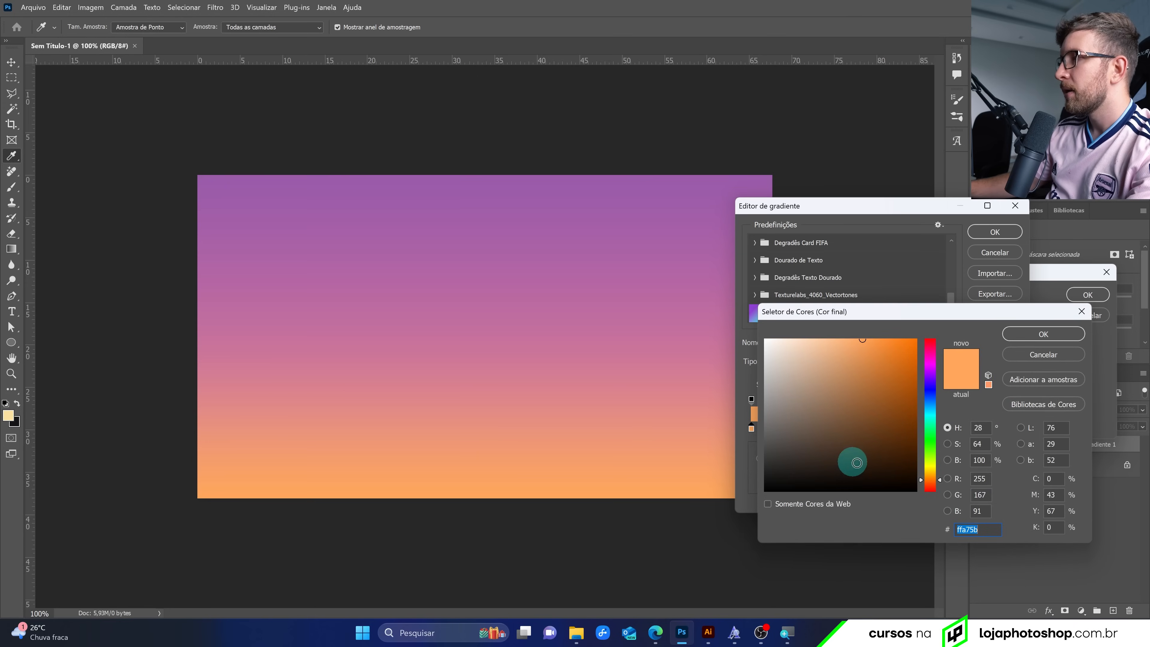
pyautogui.click(950, 535)
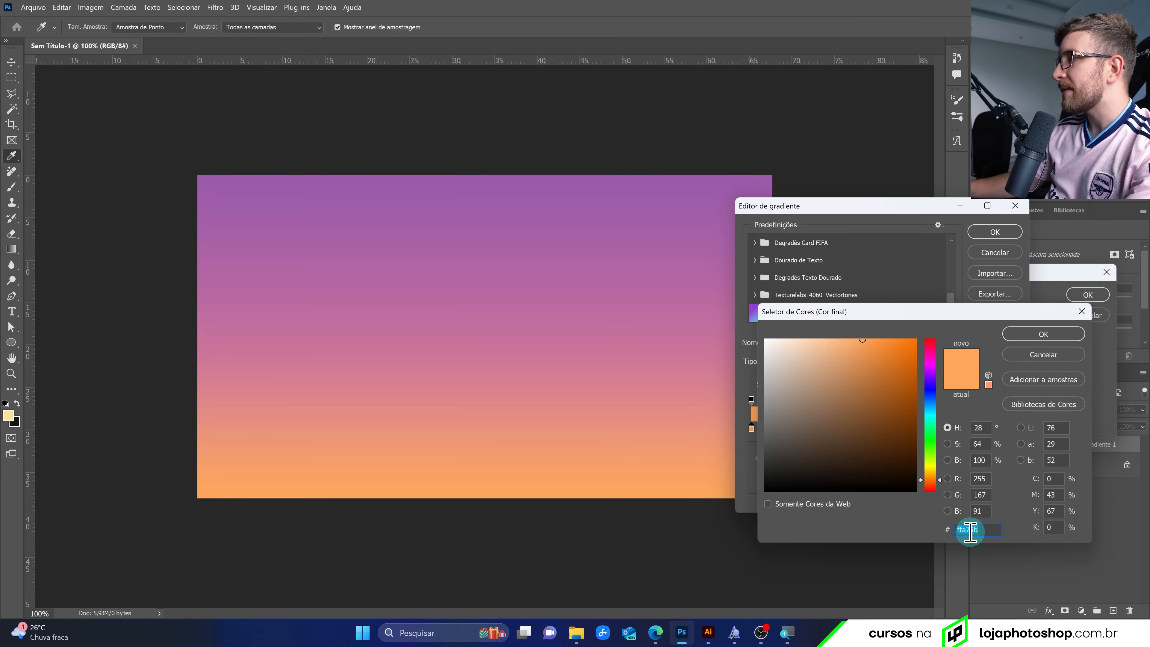
pyautogui.click(1043, 336)
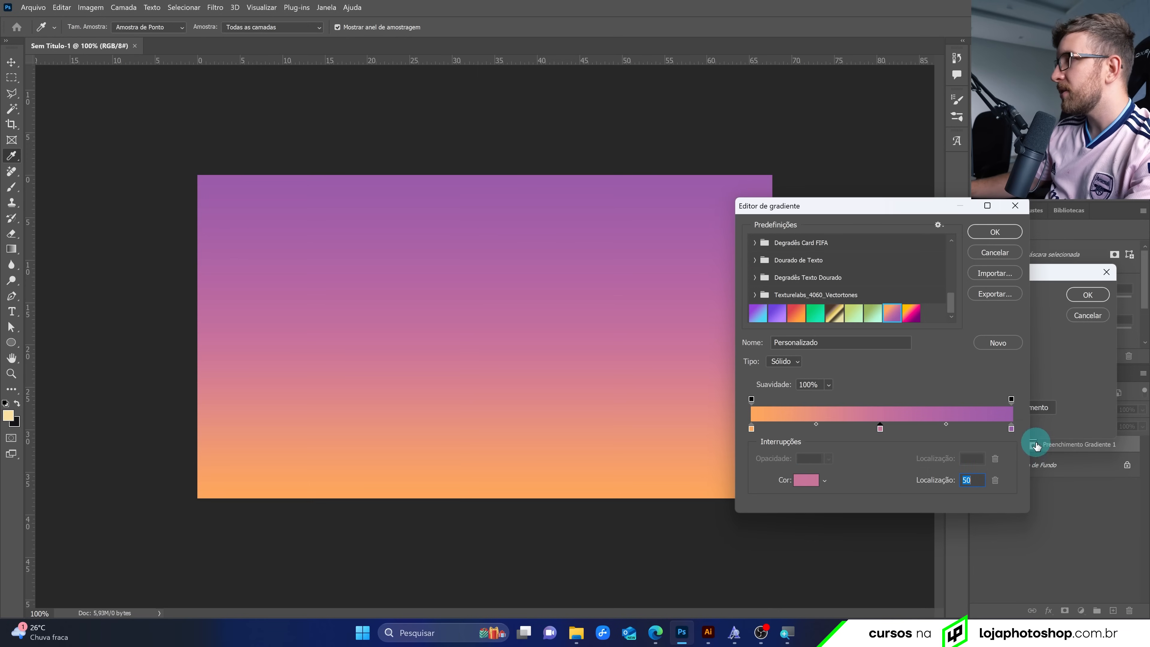
# Check the hex colors of the gradient's pink middle stop and purple end stop
pyautogui.click(809, 480)
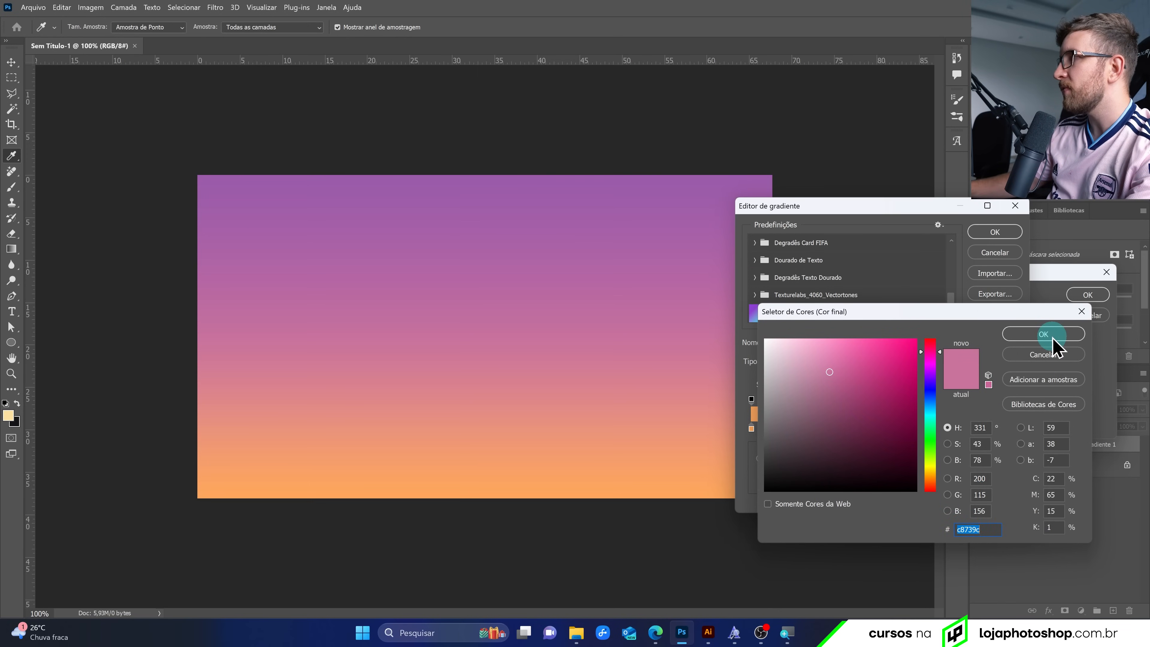
pyautogui.click(1041, 334)
pyautogui.click(1012, 429)
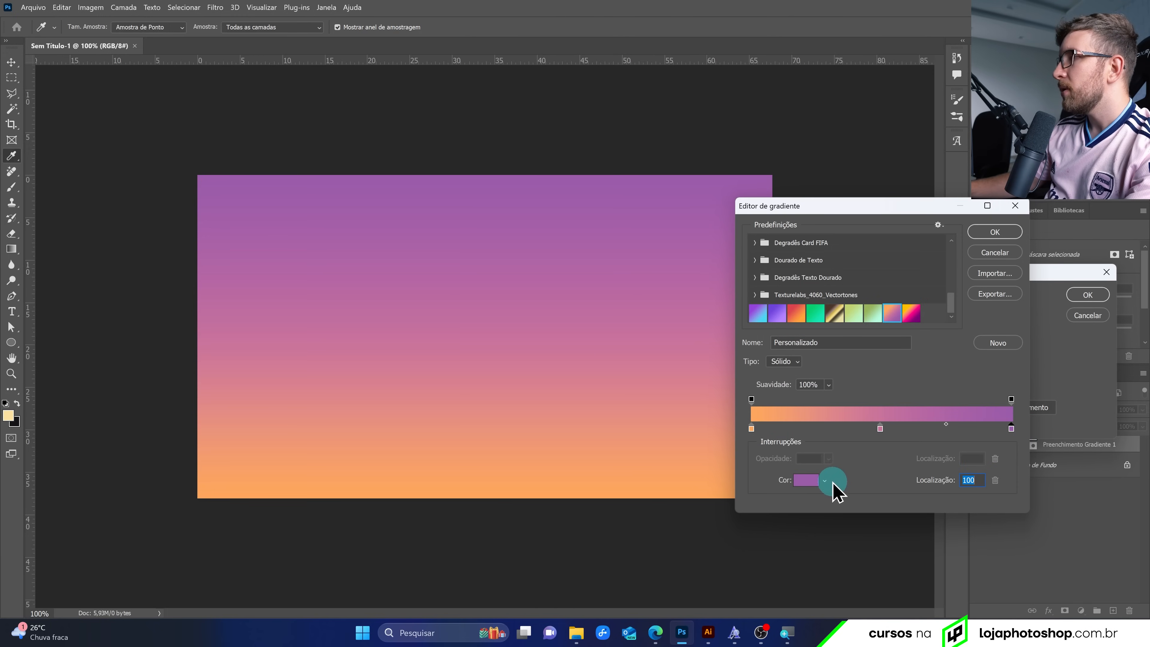
pyautogui.click(806, 480)
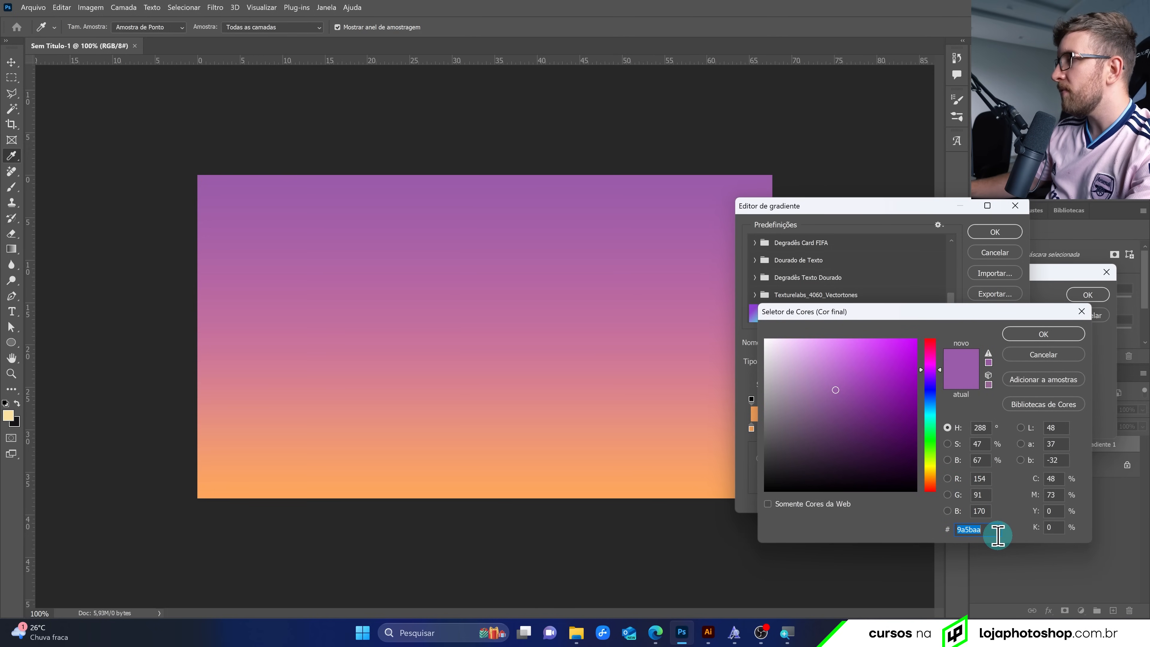
pyautogui.click(1043, 358)
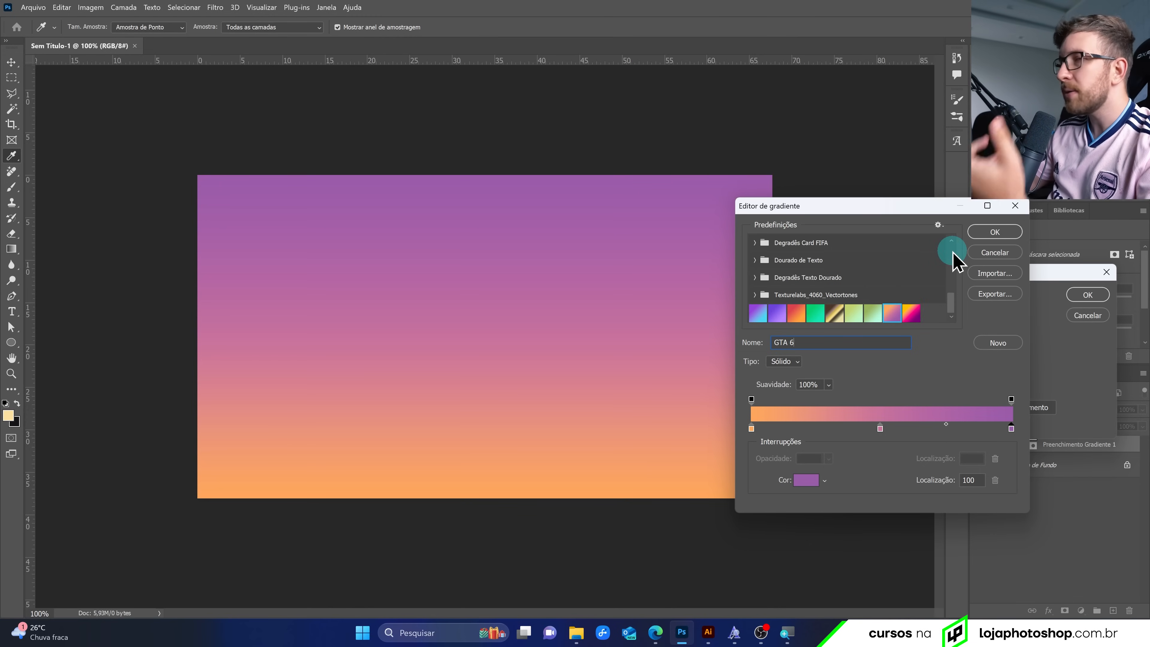
# Name the gradient GTA 6 and apply it to the gradient fill layer
pyautogui.click(992, 232)
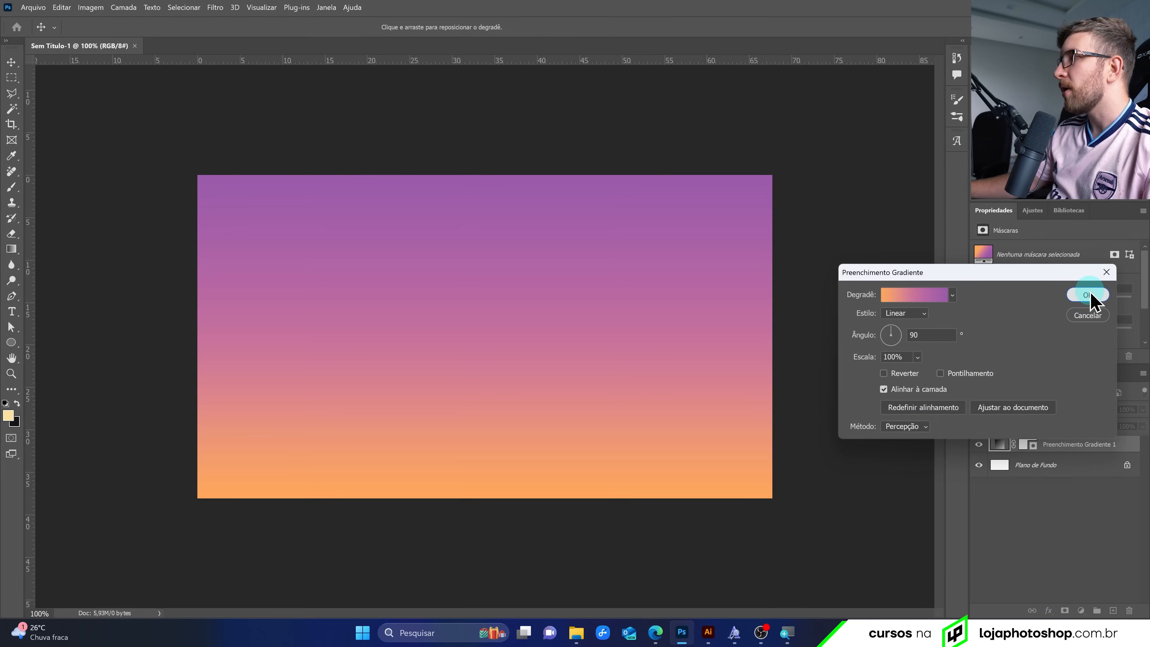
pyautogui.click(1089, 296)
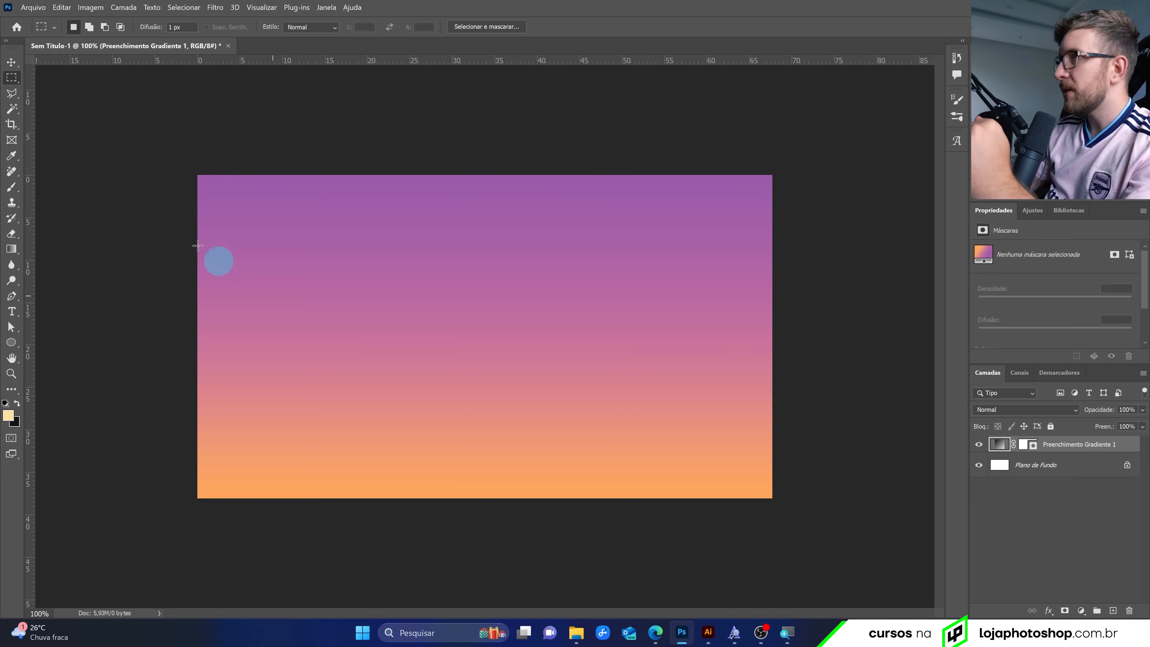
# Activate the Brush tool and set the foreground color to 8371AE
pyautogui.click(13, 188)
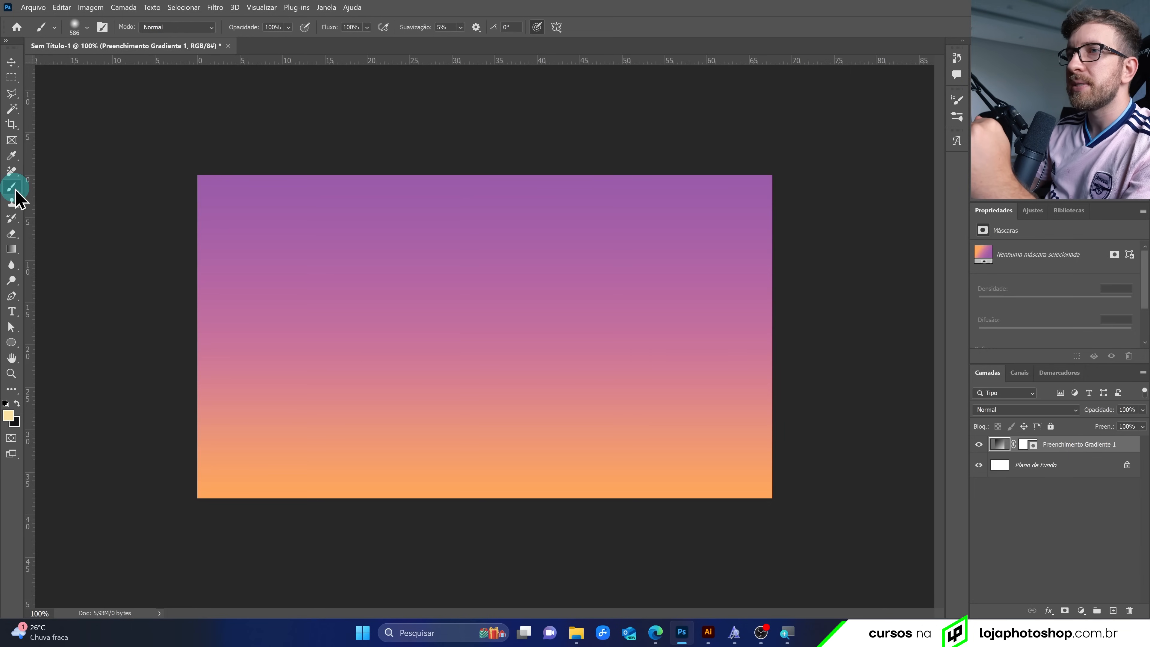
pyautogui.click(8, 415)
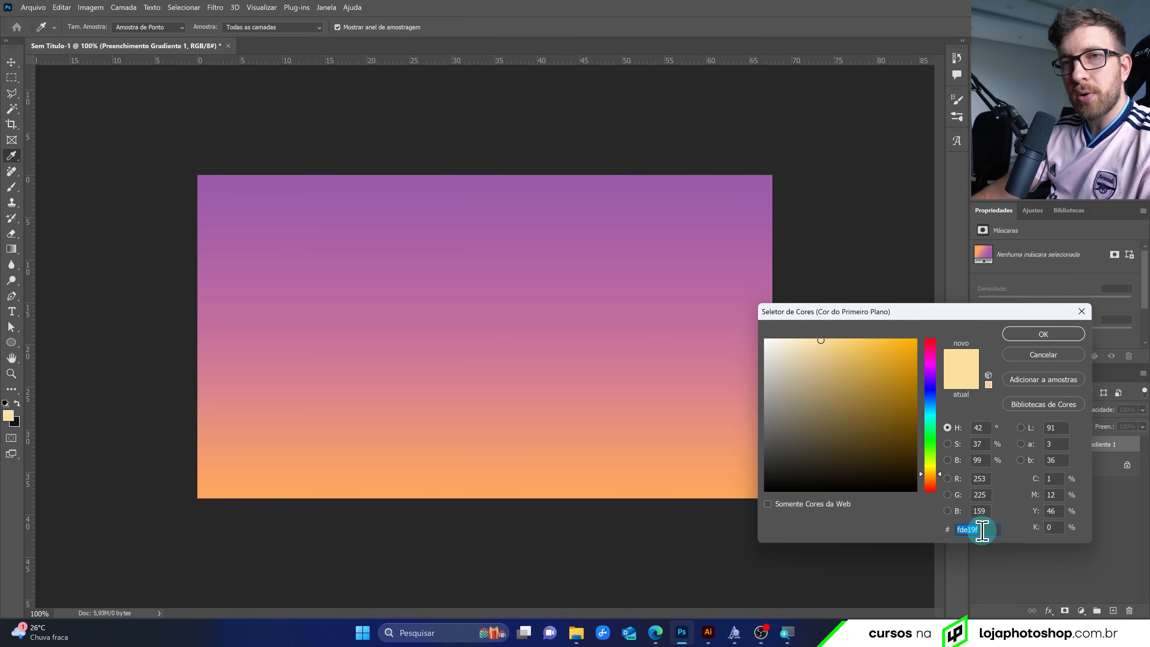
pyautogui.write('83')
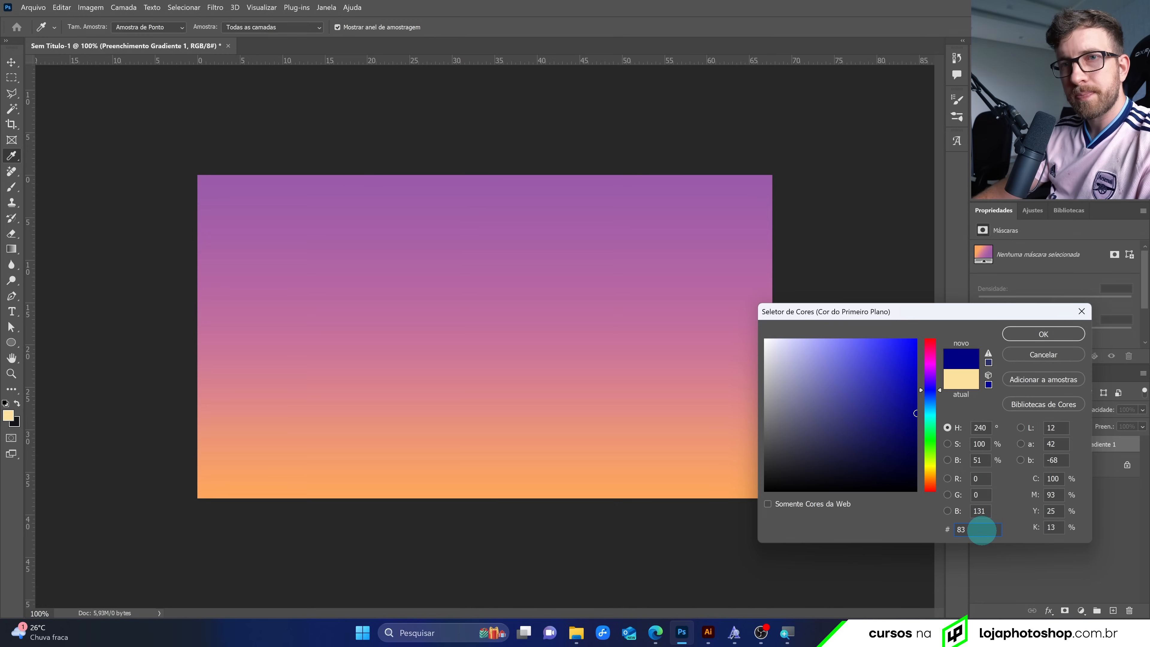
pyautogui.write('71')
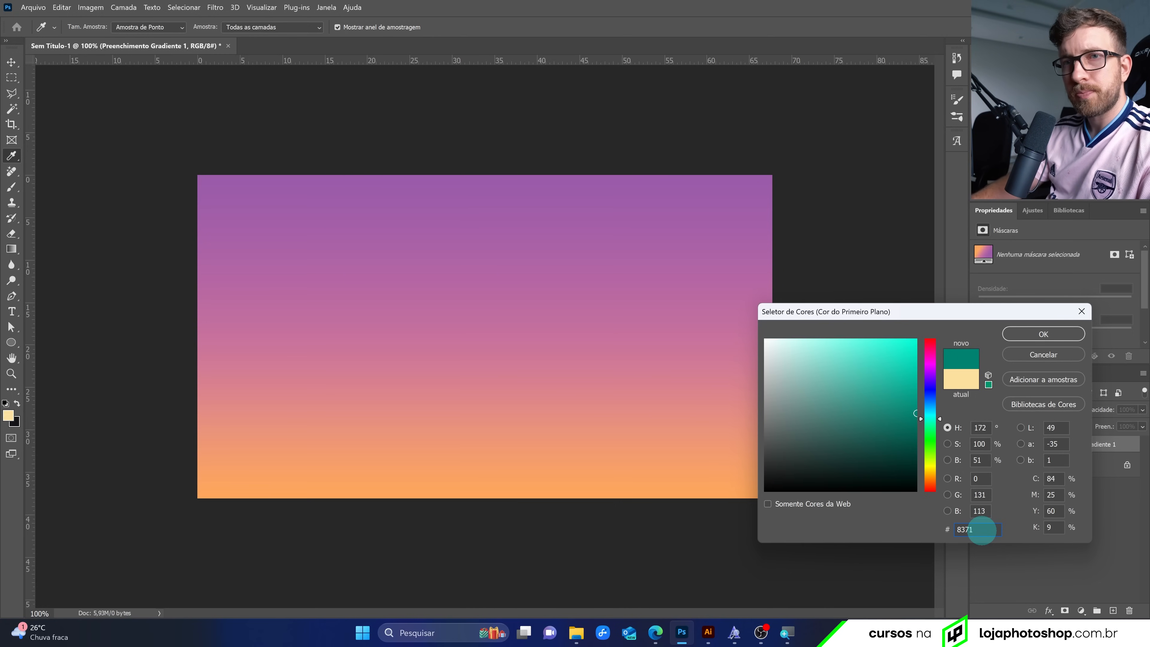
pyautogui.write('AE')
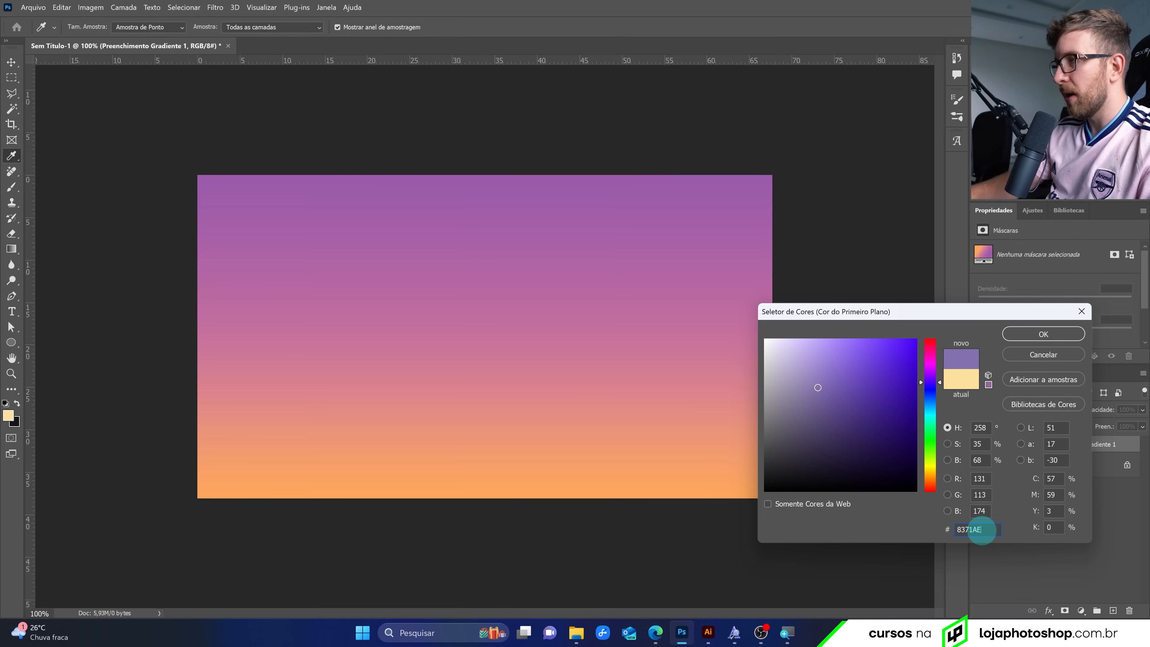
pyautogui.click(1045, 335)
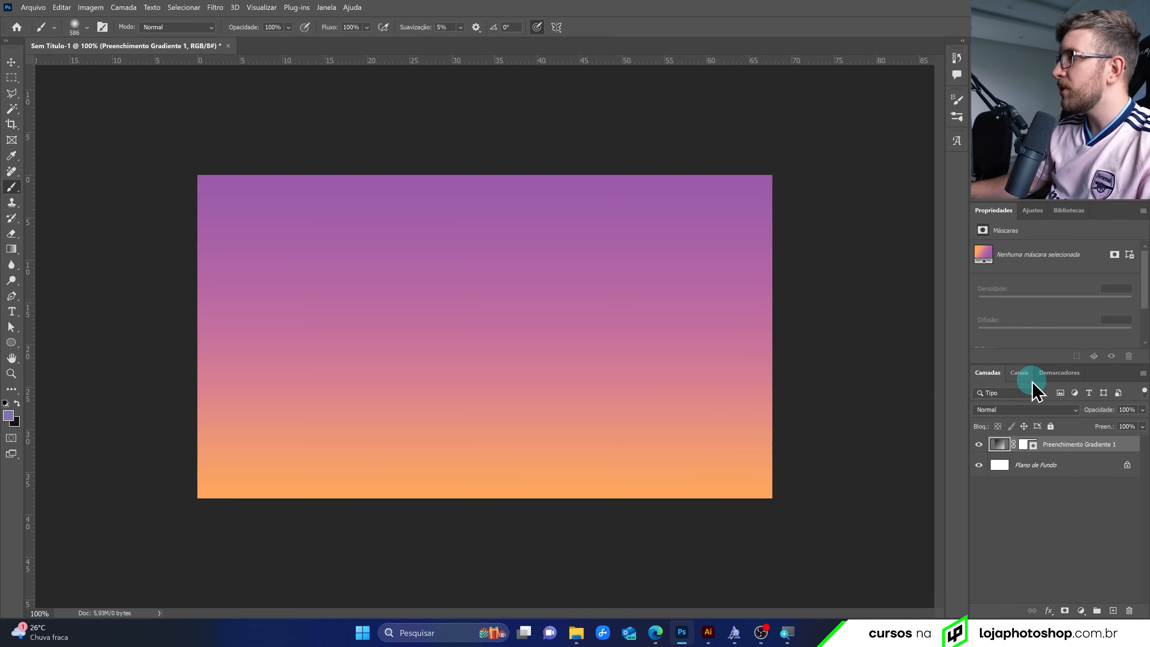
# Paint soft strokes across the top of the gradient on a new layer with brush flow at 61%, and compare the layer hidden and shown
pyautogui.click(1114, 609)
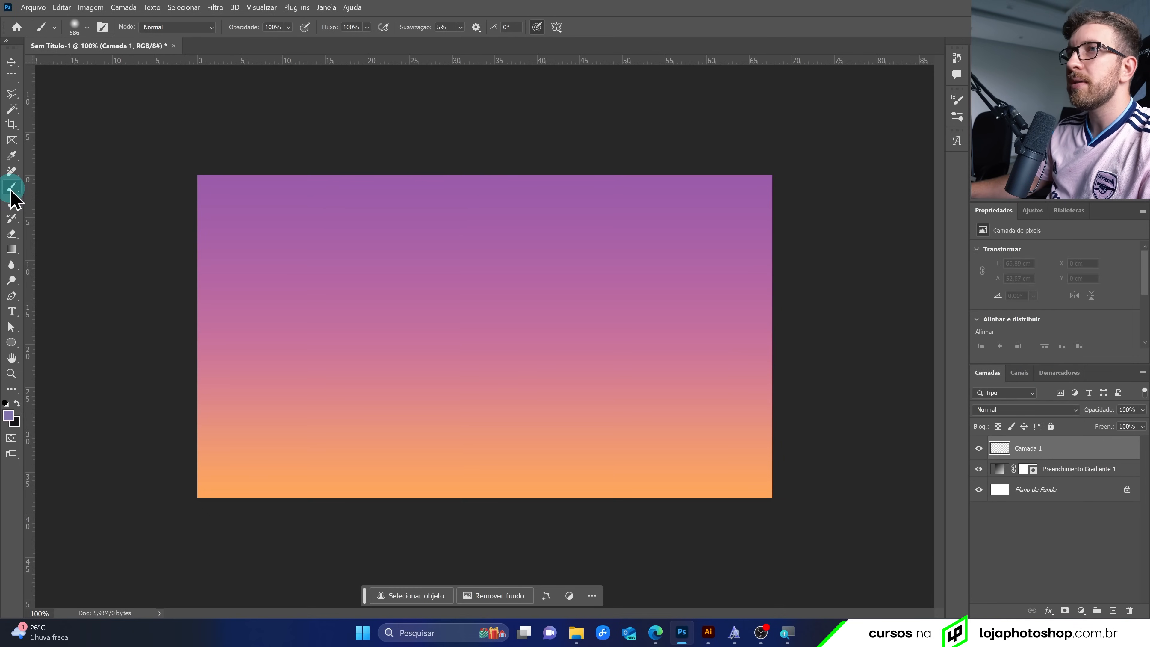
pyautogui.click(367, 27)
pyautogui.click(433, 11)
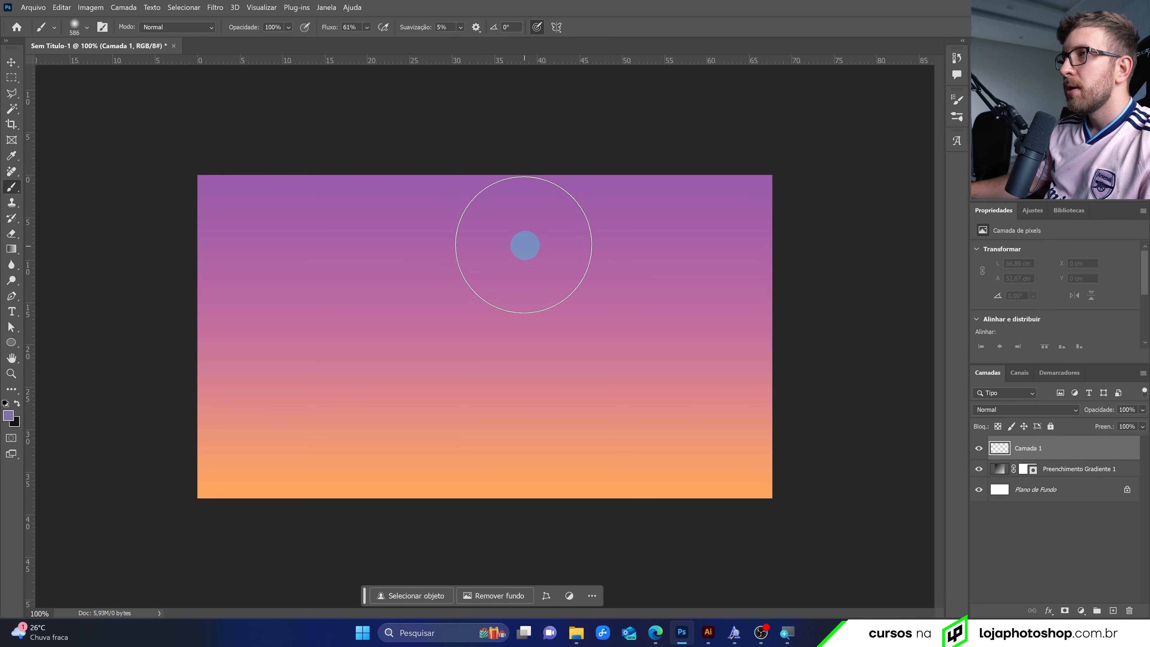
pyautogui.moveTo(524, 243)
pyautogui.mouseDown()
pyautogui.moveTo(616, 244)
pyautogui.moveTo(531, 233)
pyautogui.mouseUp()
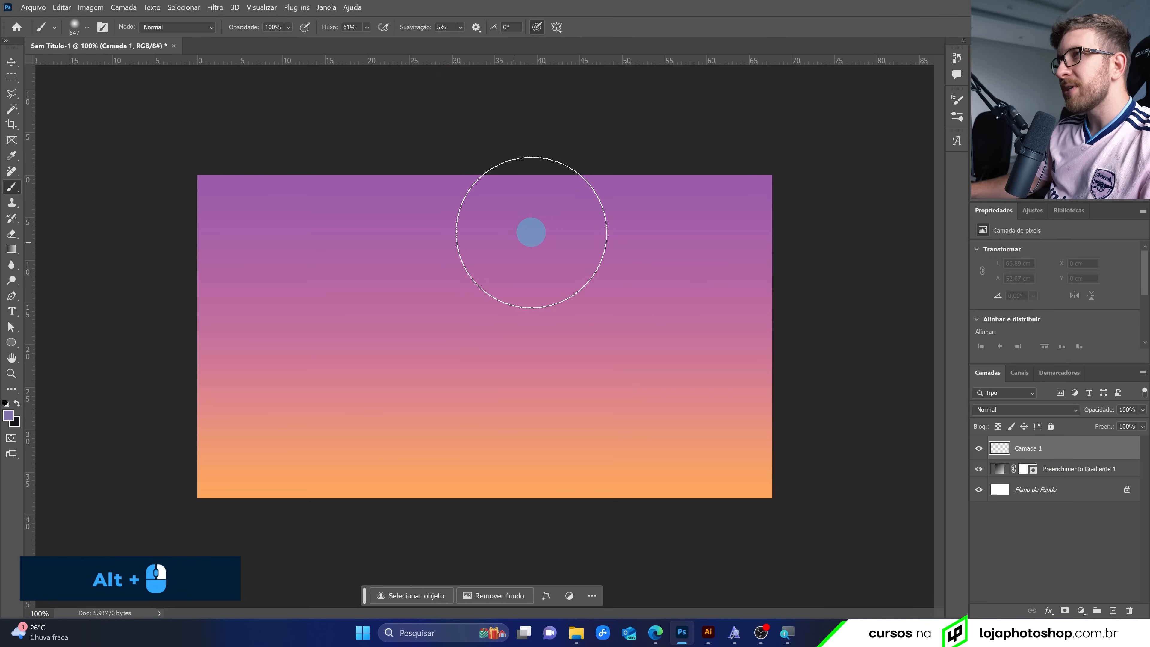
pyautogui.moveTo(482, 173)
pyautogui.mouseDown()
pyautogui.moveTo(624, 210)
pyautogui.moveTo(482, 174)
pyautogui.moveTo(521, 183)
pyautogui.moveTo(431, 185)
pyautogui.mouseUp()
pyautogui.moveTo(589, 189)
pyautogui.mouseDown()
pyautogui.moveTo(525, 219)
pyautogui.moveTo(621, 134)
pyautogui.moveTo(463, 145)
pyautogui.moveTo(425, 168)
pyautogui.moveTo(495, 205)
pyautogui.moveTo(418, 199)
pyautogui.moveTo(394, 167)
pyautogui.moveTo(449, 215)
pyautogui.moveTo(364, 222)
pyautogui.moveTo(348, 136)
pyautogui.mouseUp()
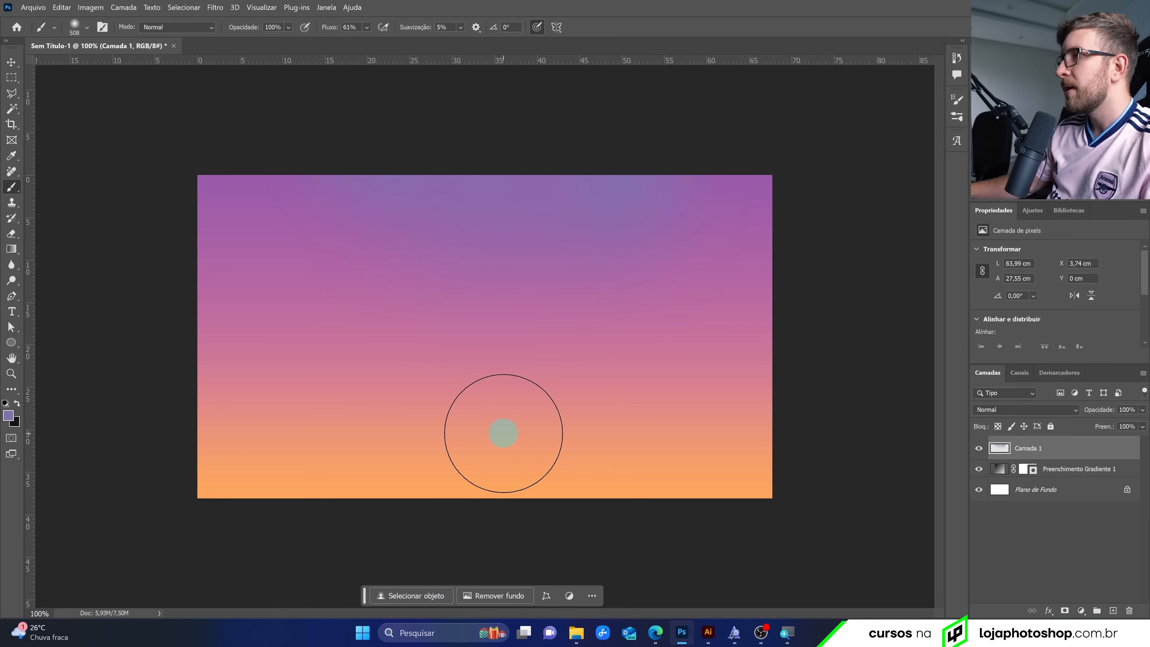
pyautogui.click(978, 449)
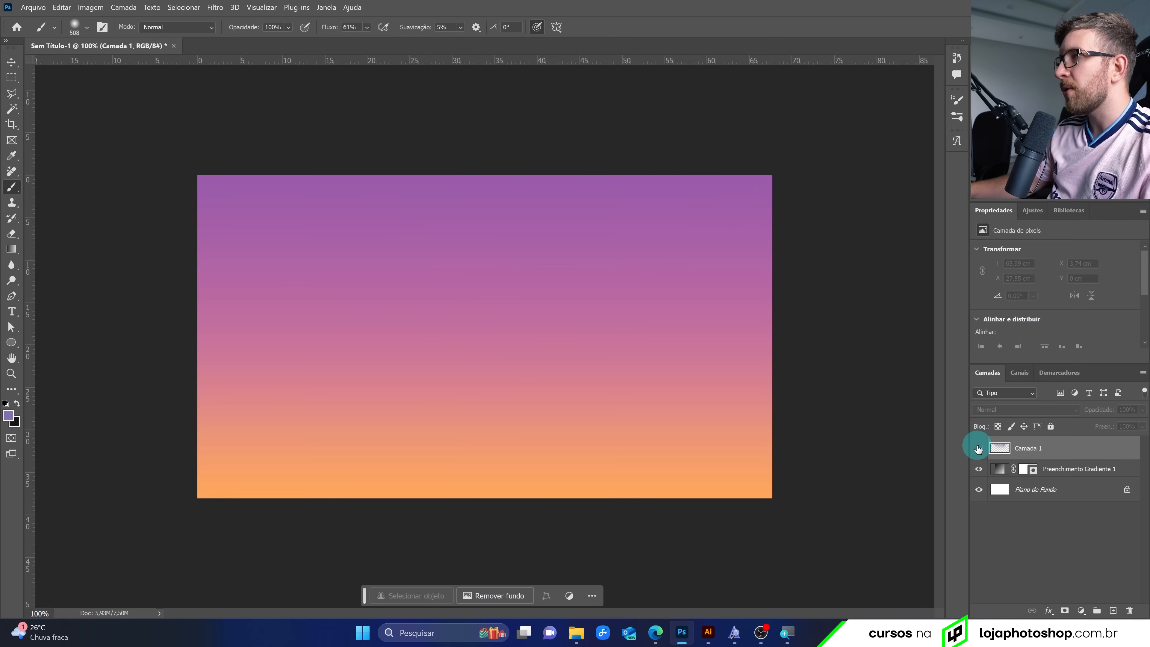
pyautogui.click(979, 449)
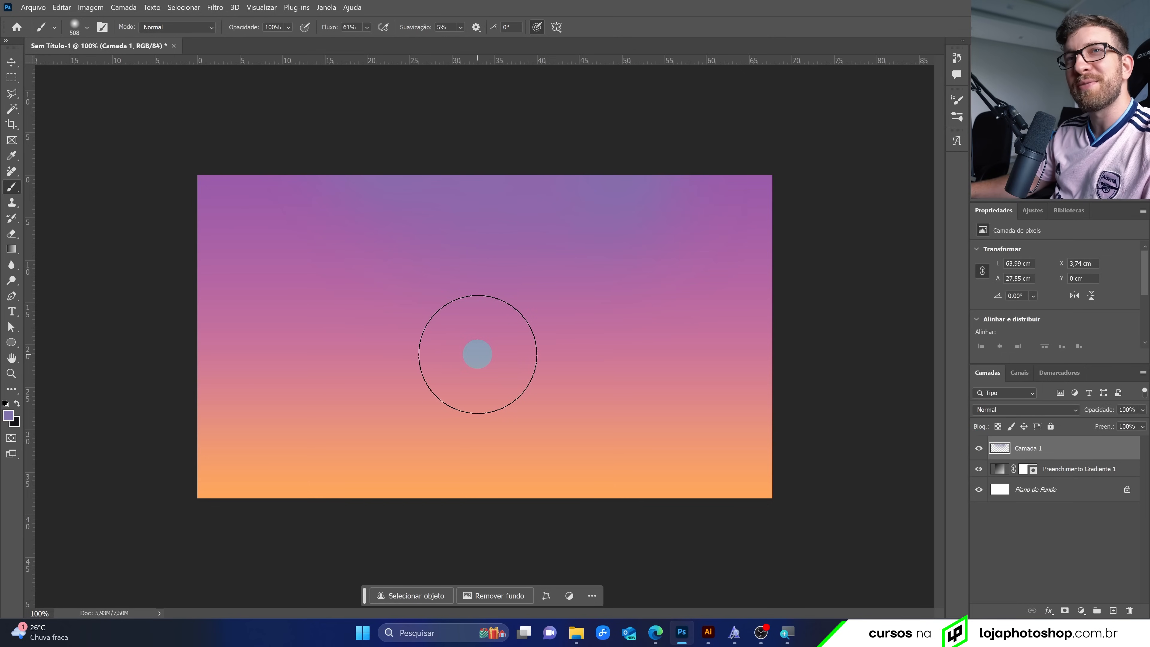
pyautogui.hotkey('alt', 'Tab')
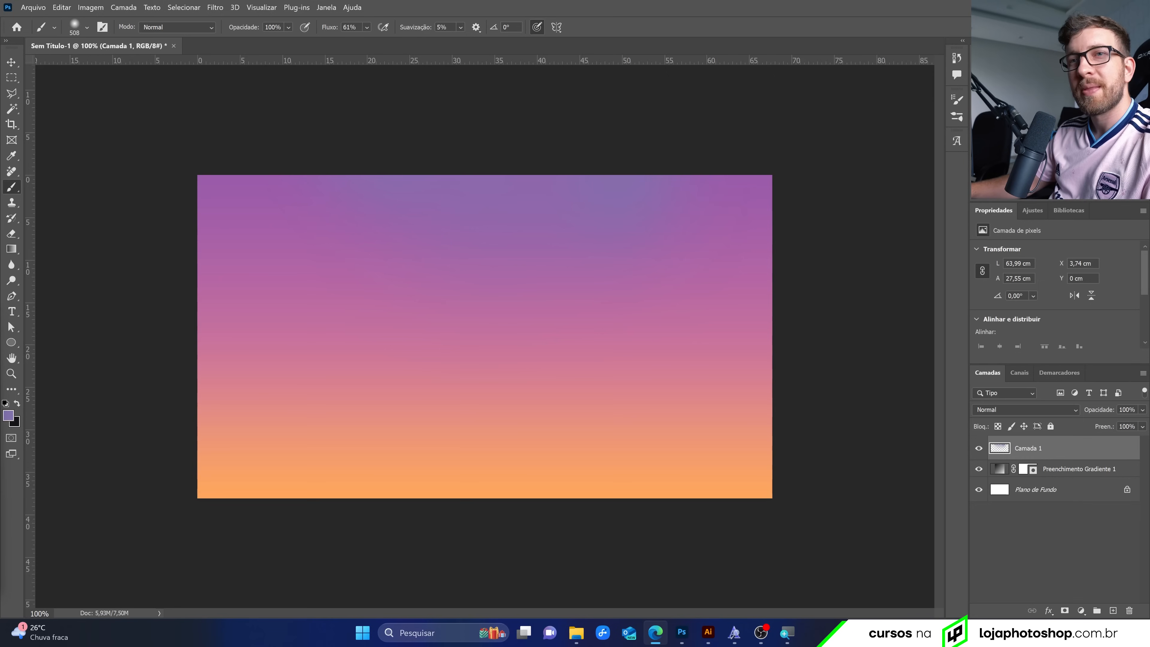
pyautogui.click(1047, 447)
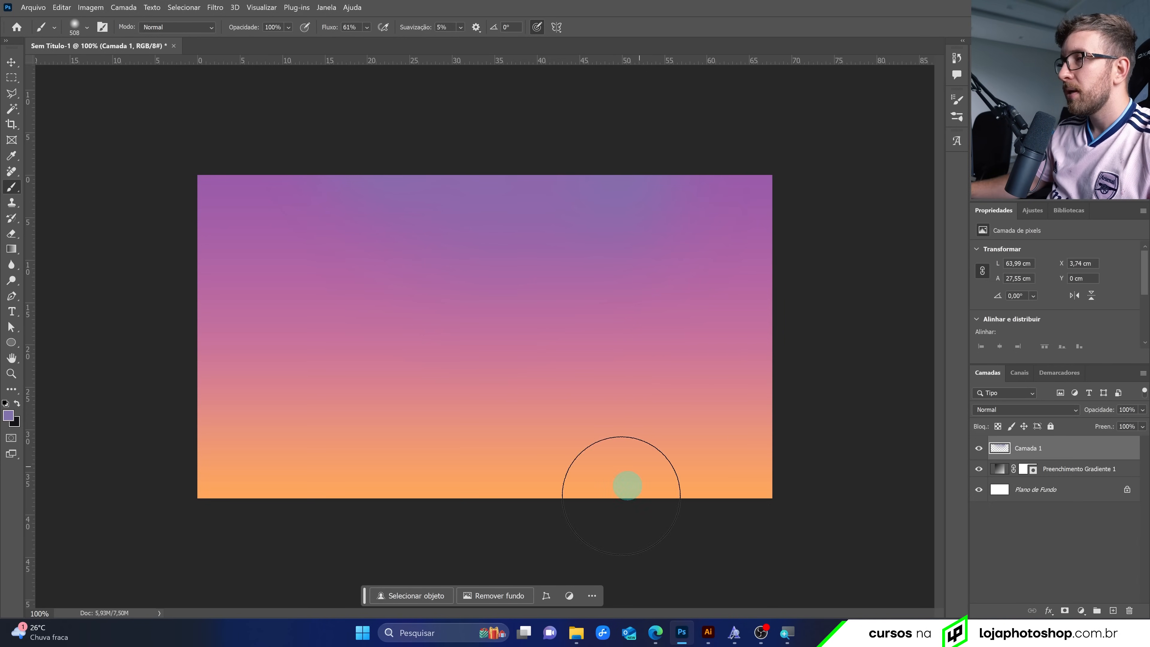
# Find 3933222.ai in the plano-de-fundo-multicolorido-palm-silhuetas folder in File Explorer and bring up that artwork in Illustrator
pyautogui.moveTo(577, 632)
pyautogui.click(569, 582)
pyautogui.doubleClick(228, 135)
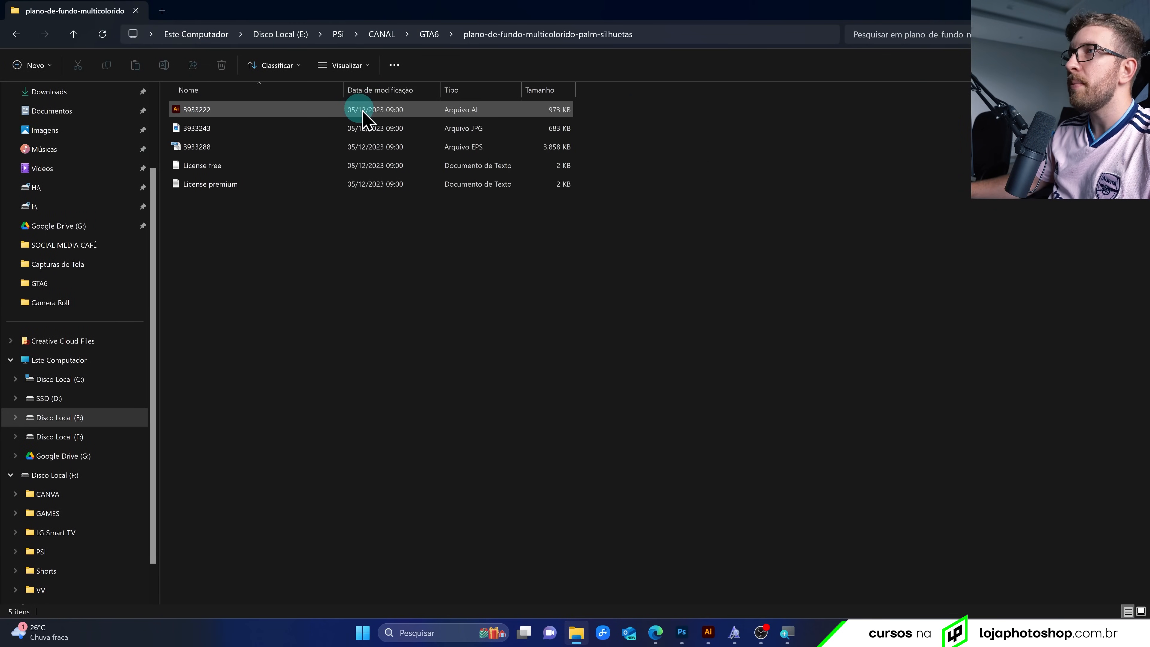
pyautogui.click(710, 628)
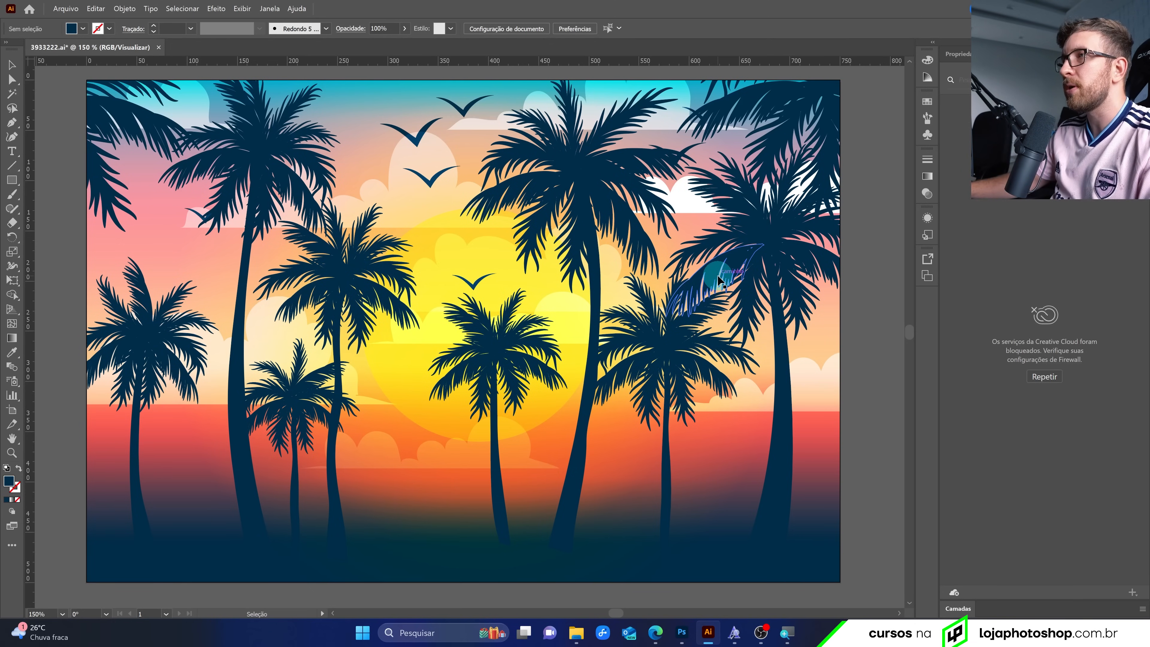
# Isolate the palm trees inside the clip group and copy the large palm tree on the artwork's right side
pyautogui.click(757, 255)
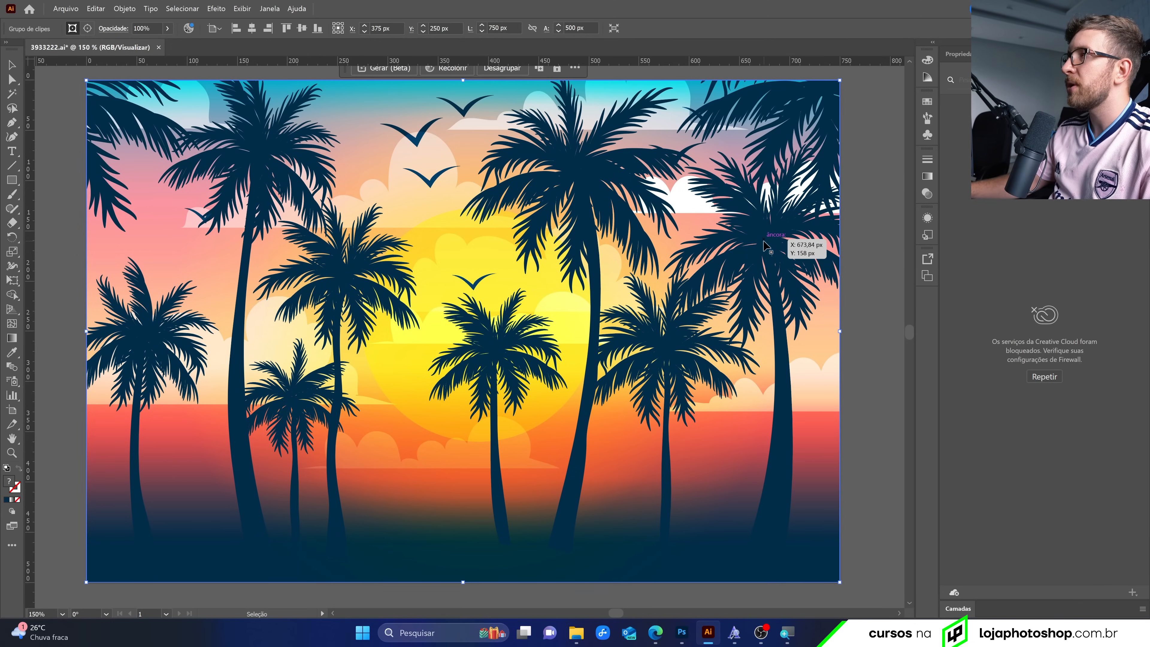
pyautogui.doubleClick(770, 248)
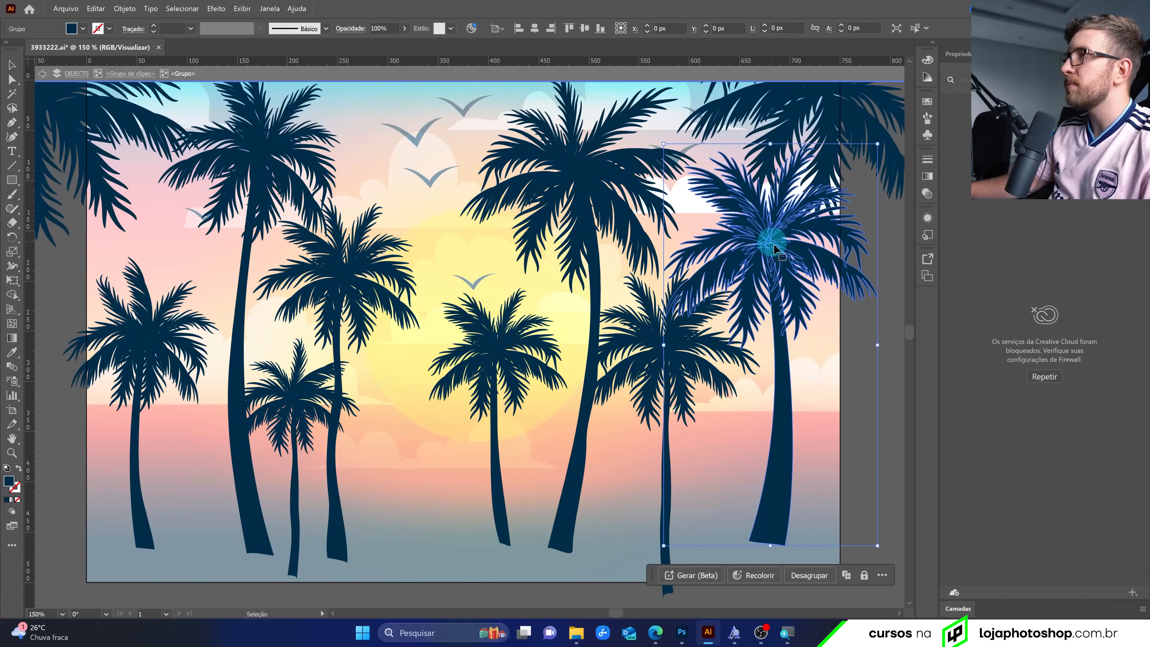
pyautogui.moveTo(775, 254)
pyautogui.mouseDown()
pyautogui.moveTo(753, 261)
pyautogui.moveTo(771, 275)
pyautogui.moveTo(812, 270)
pyautogui.moveTo(778, 259)
pyautogui.mouseUp()
pyautogui.hotkey('ctrl', 'c')
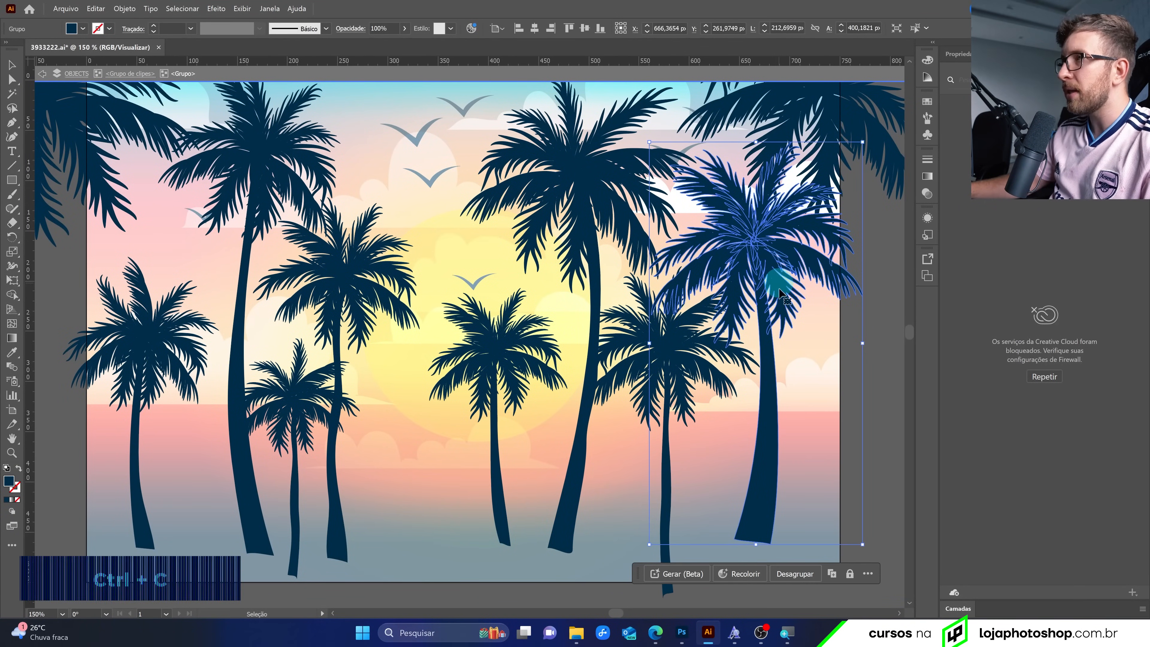
# Switch to Photoshop and paste the copied palm tree into the sunset document as a shape layer
pyautogui.click(681, 639)
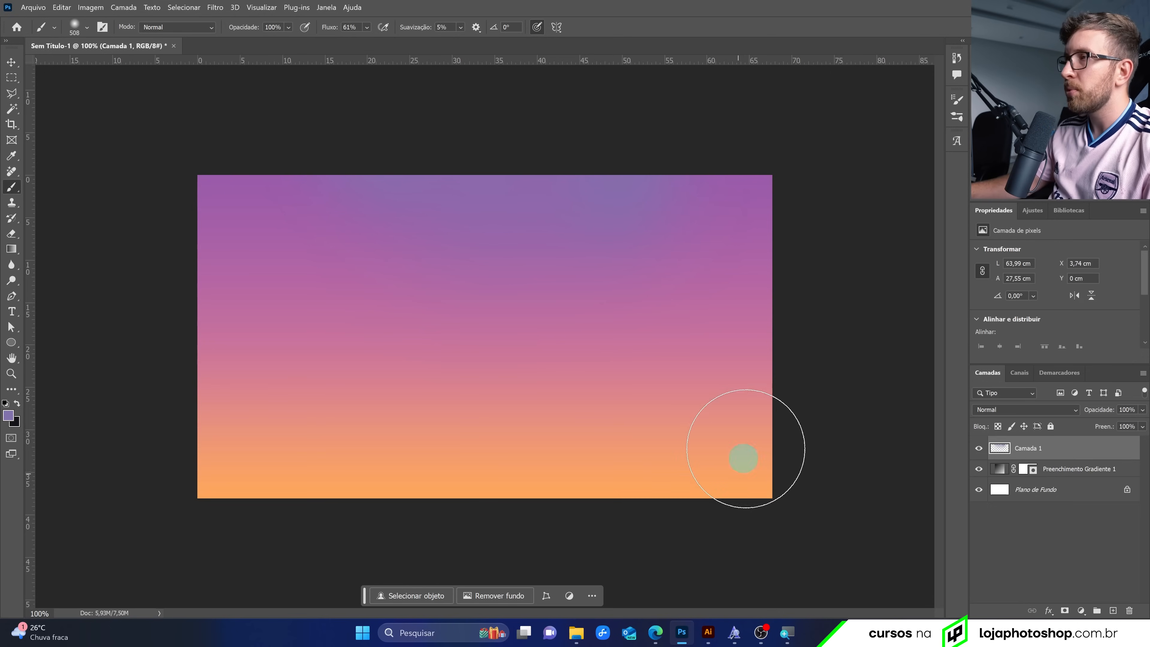
pyautogui.hotkey('ctrl', 'v')
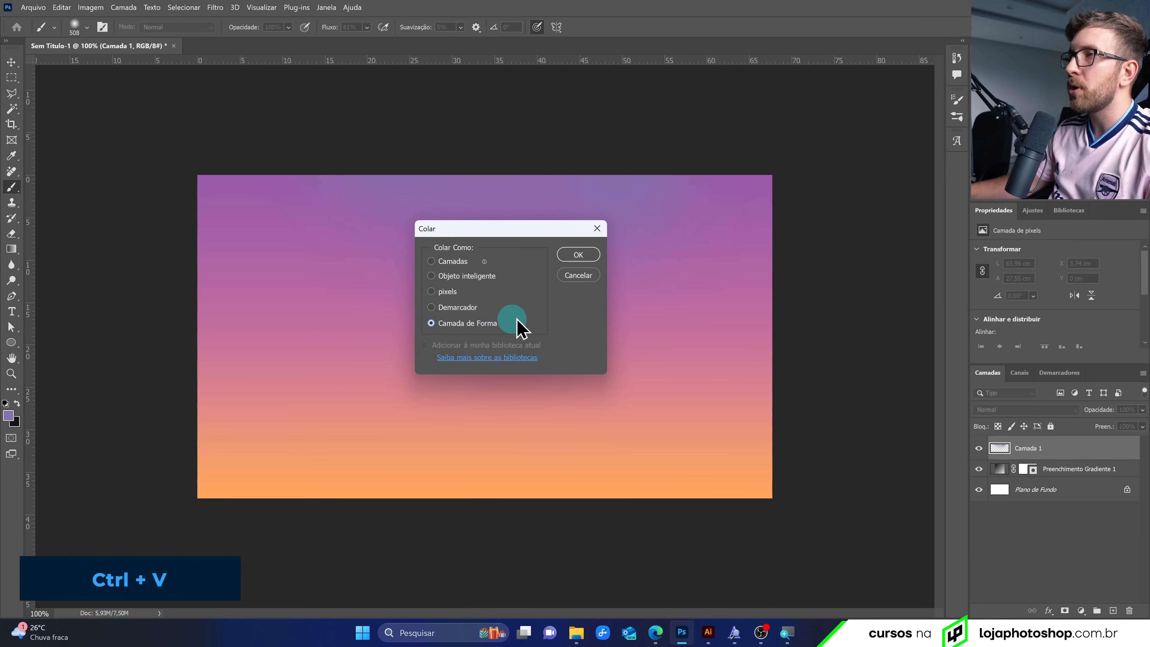
pyautogui.click(579, 255)
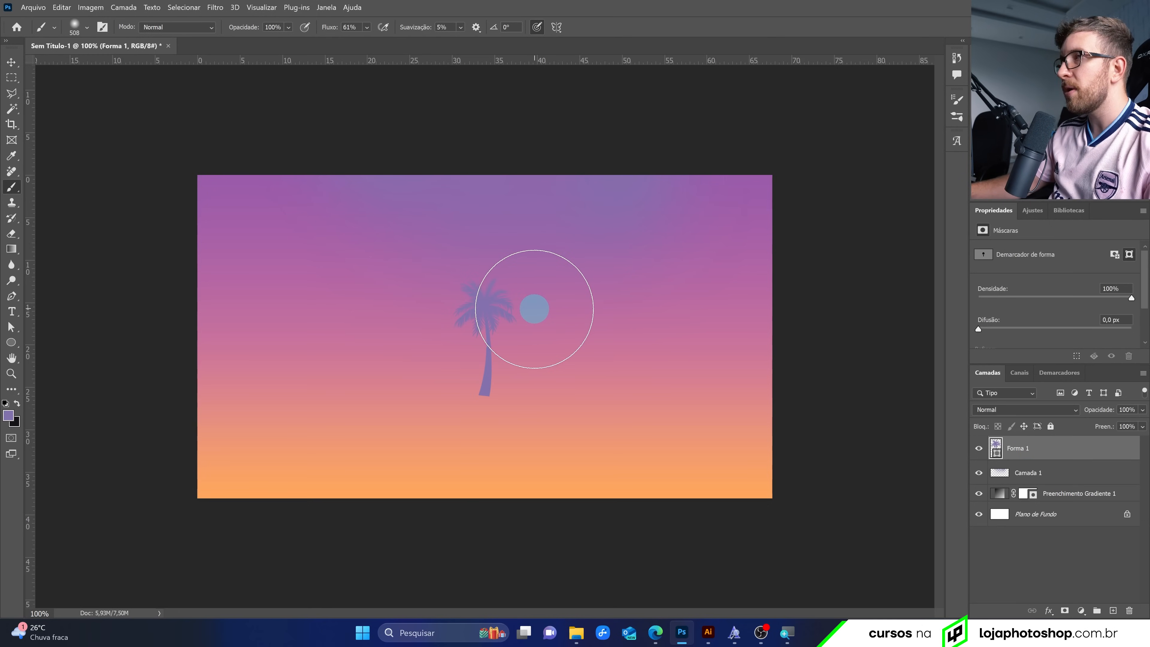
# Enlarge the pasted palm tree to about 230% and place it at the canvas's lower right edge
pyautogui.hotkey('ctrl', 't')
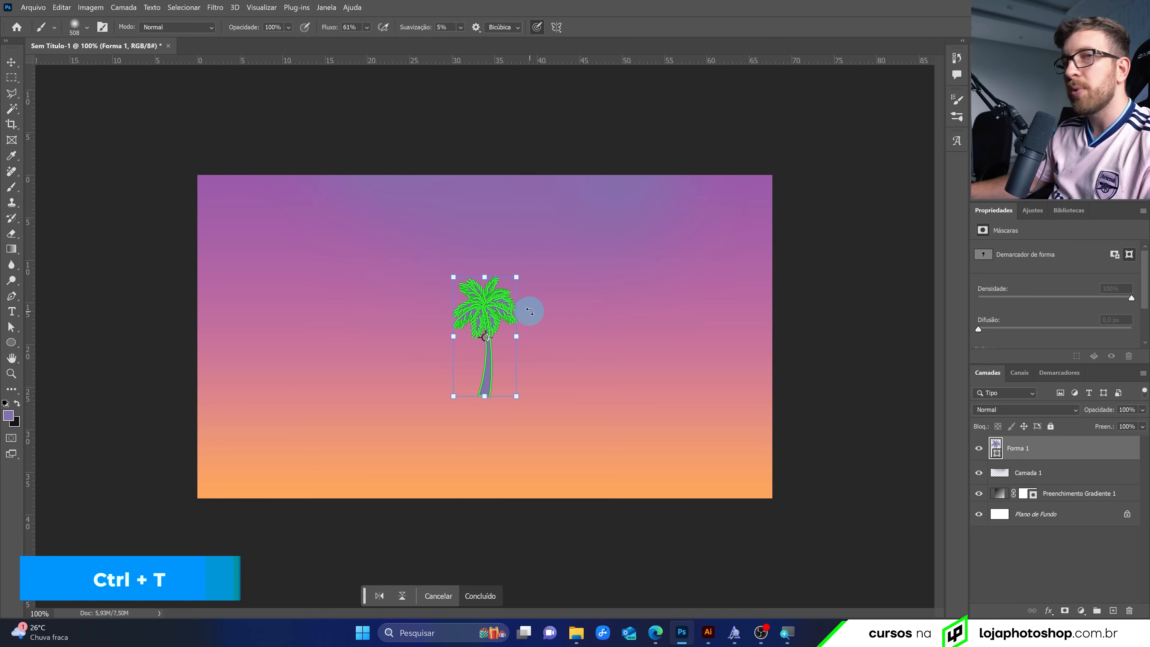
pyautogui.moveTo(515, 277); pyautogui.dragTo(598, 121)
pyautogui.moveTo(558, 235); pyautogui.dragTo(738, 338)
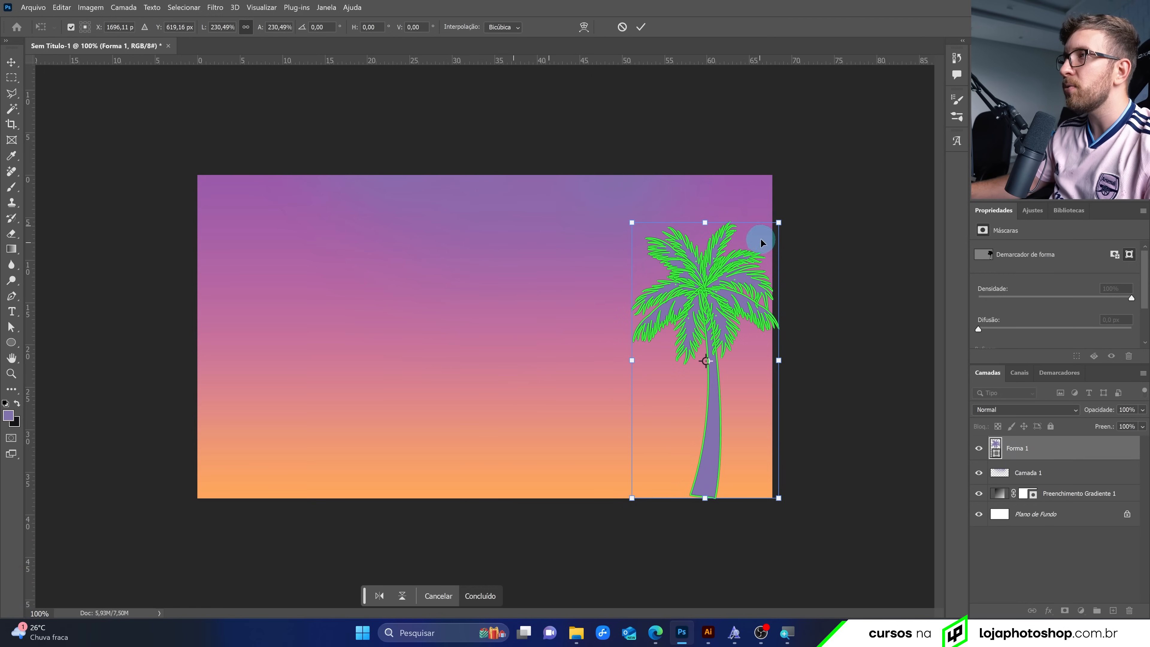
pyautogui.click(641, 26)
# Shift the palm slightly down and left so its trunk base passes the canvas edge, and scale it to about 102%
pyautogui.press('b')
pyautogui.moveTo(740, 322); pyautogui.dragTo(729, 334)
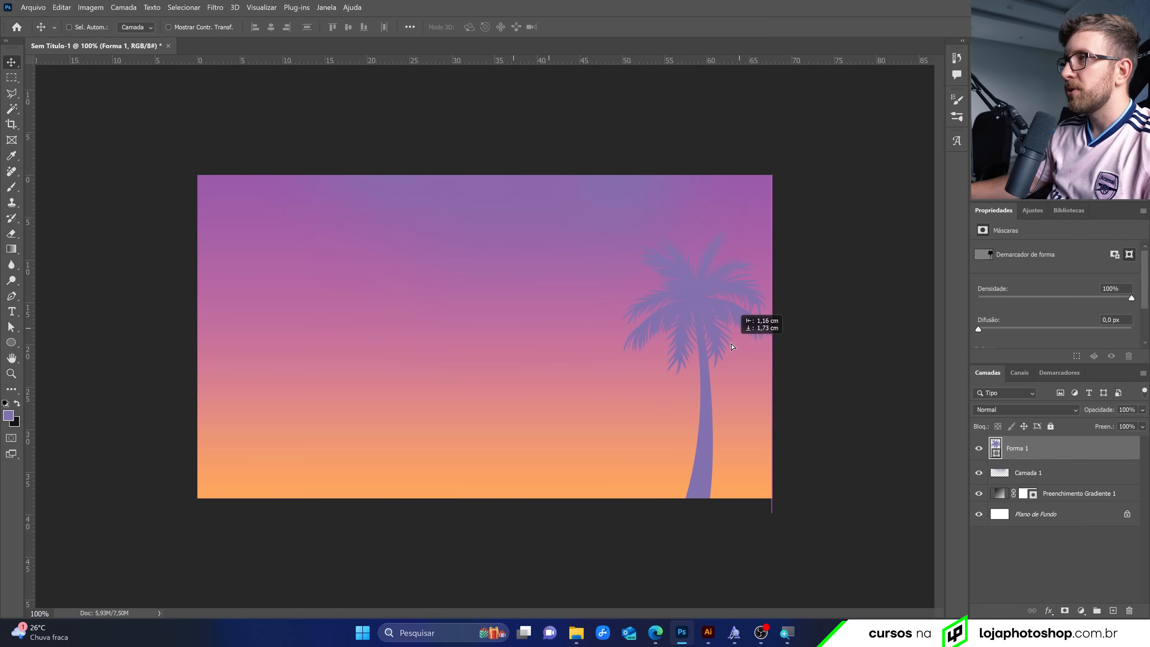
pyautogui.hotkey('ctrl', 't')
pyautogui.moveTo(779, 235); pyautogui.dragTo(783, 228)
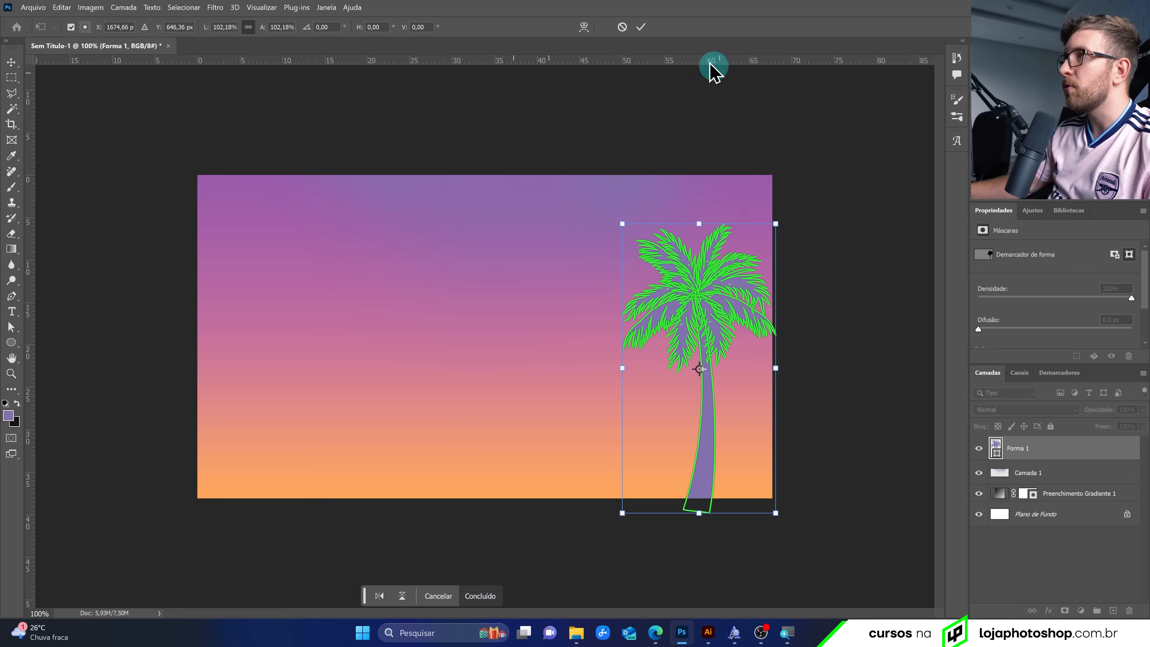
pyautogui.click(641, 27)
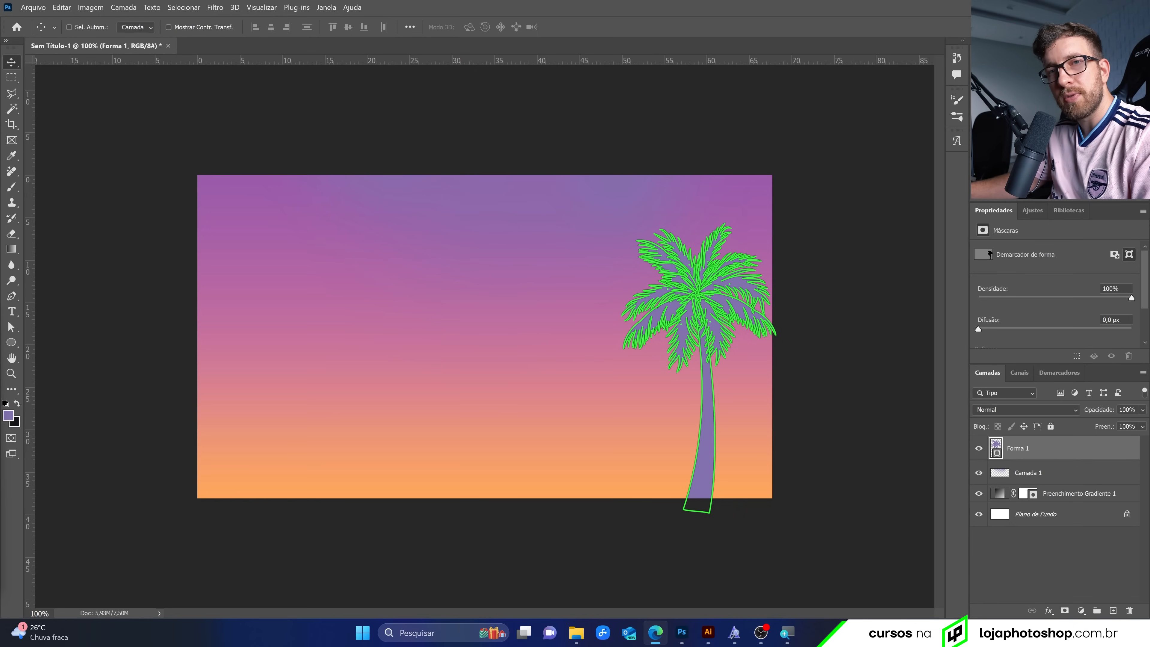
# Set the palm shape's fill color to 7e426a and shift the tree slightly to the left
pyautogui.click(14, 345)
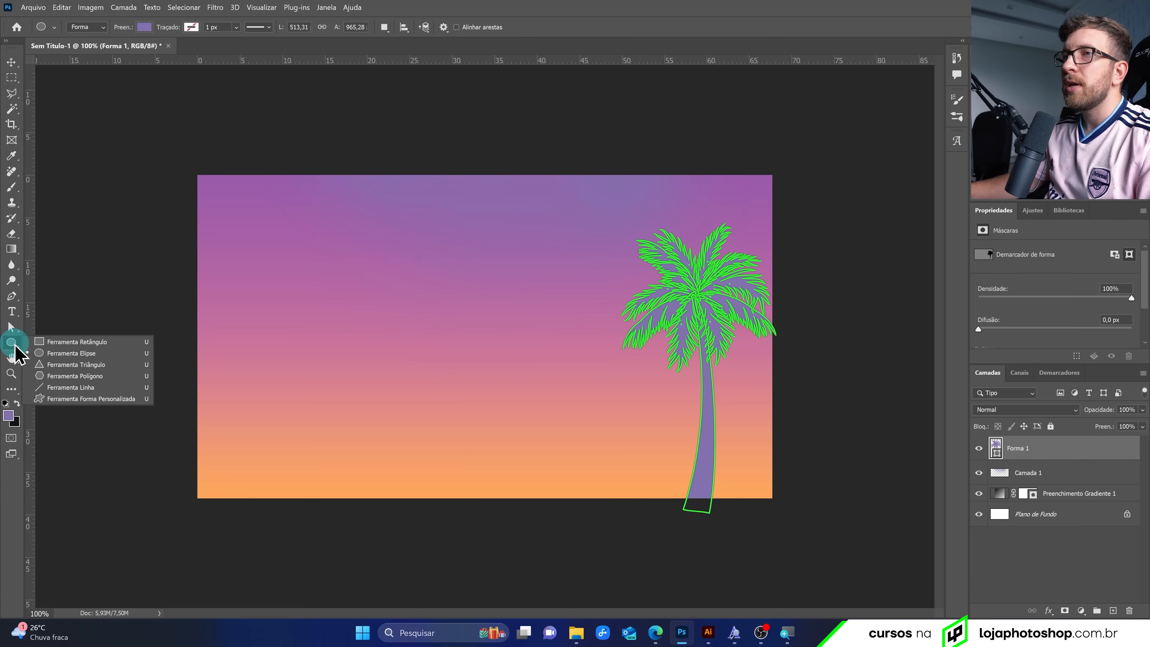
pyautogui.click(51, 349)
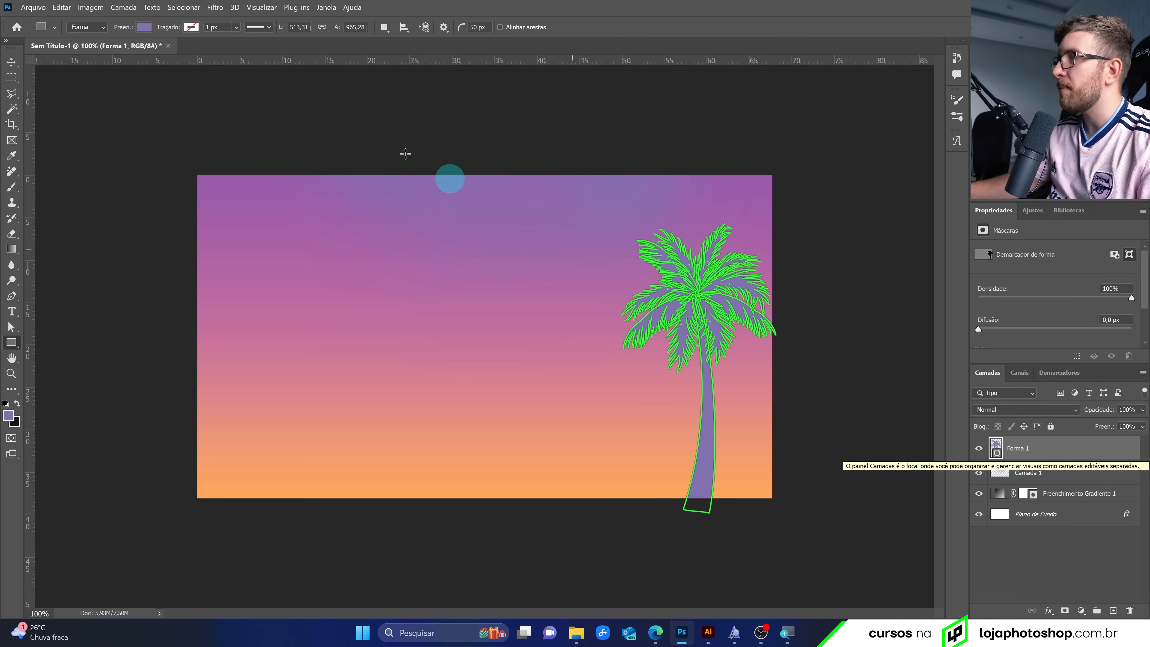
pyautogui.click(144, 26)
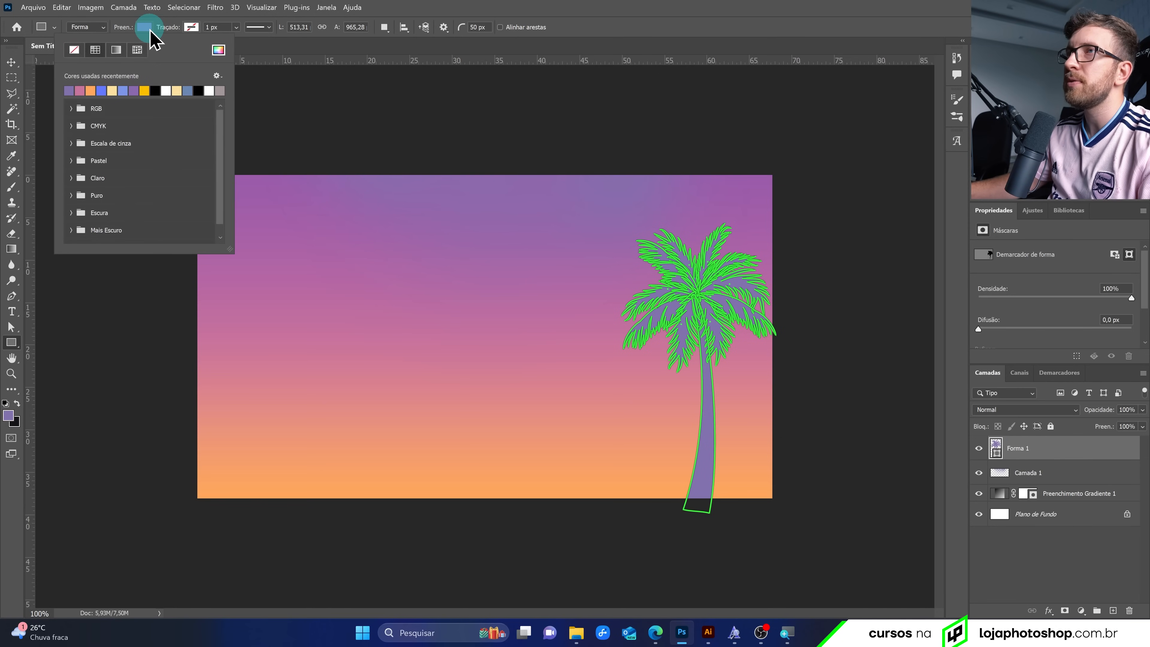
pyautogui.click(219, 50)
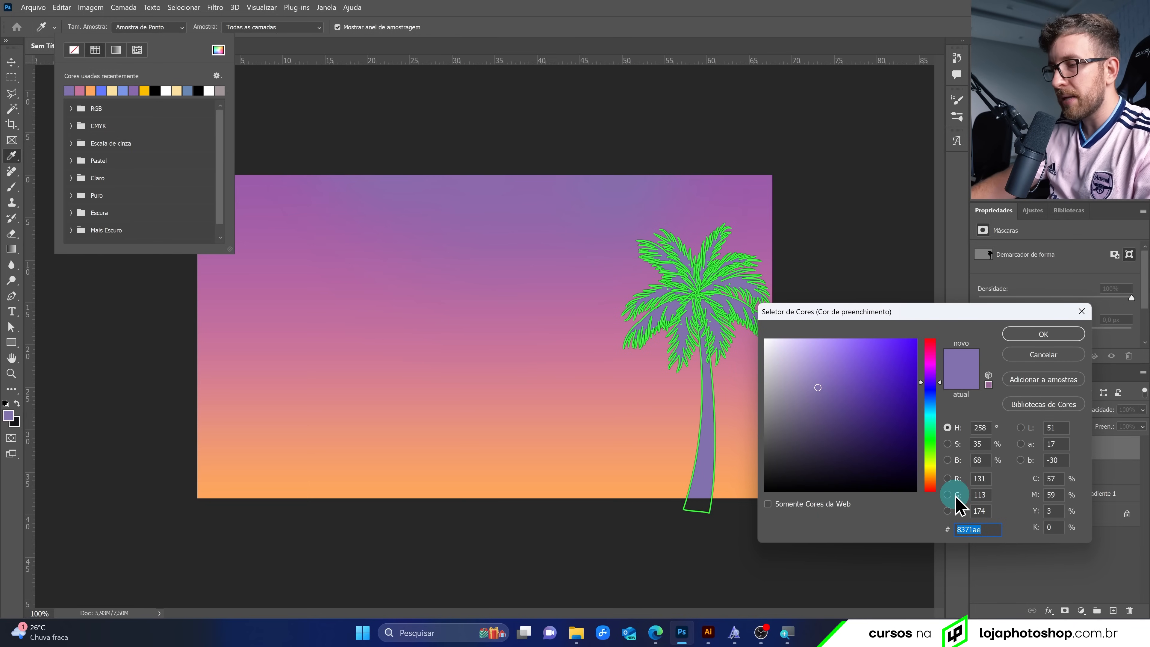
pyautogui.write('7e')
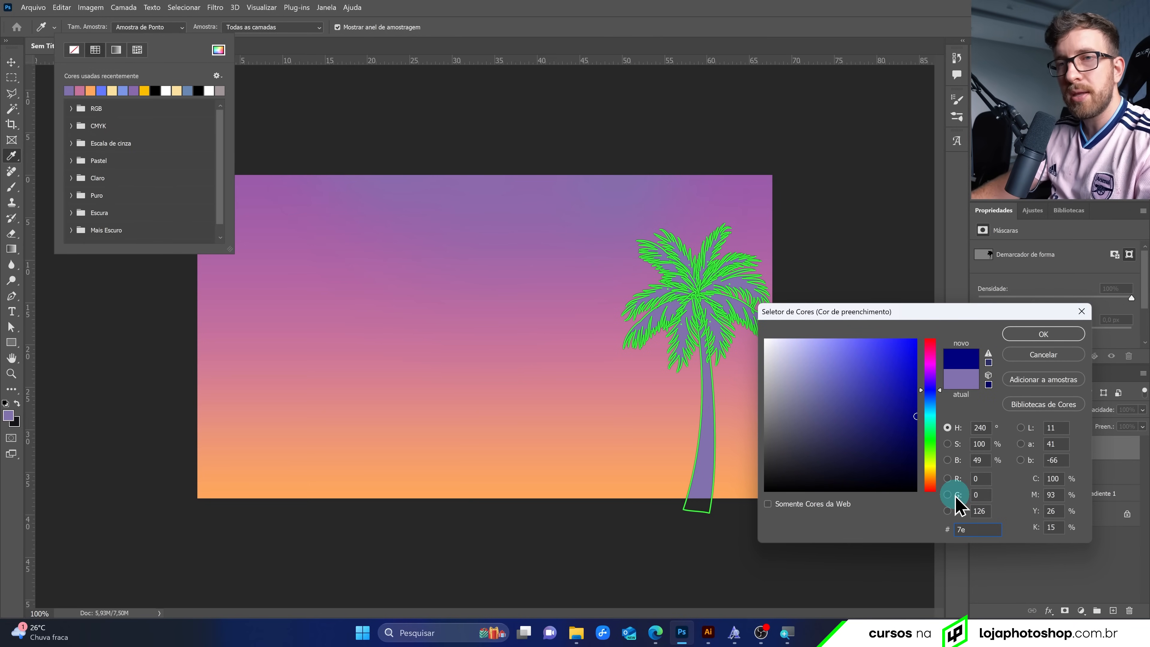
pyautogui.write('42')
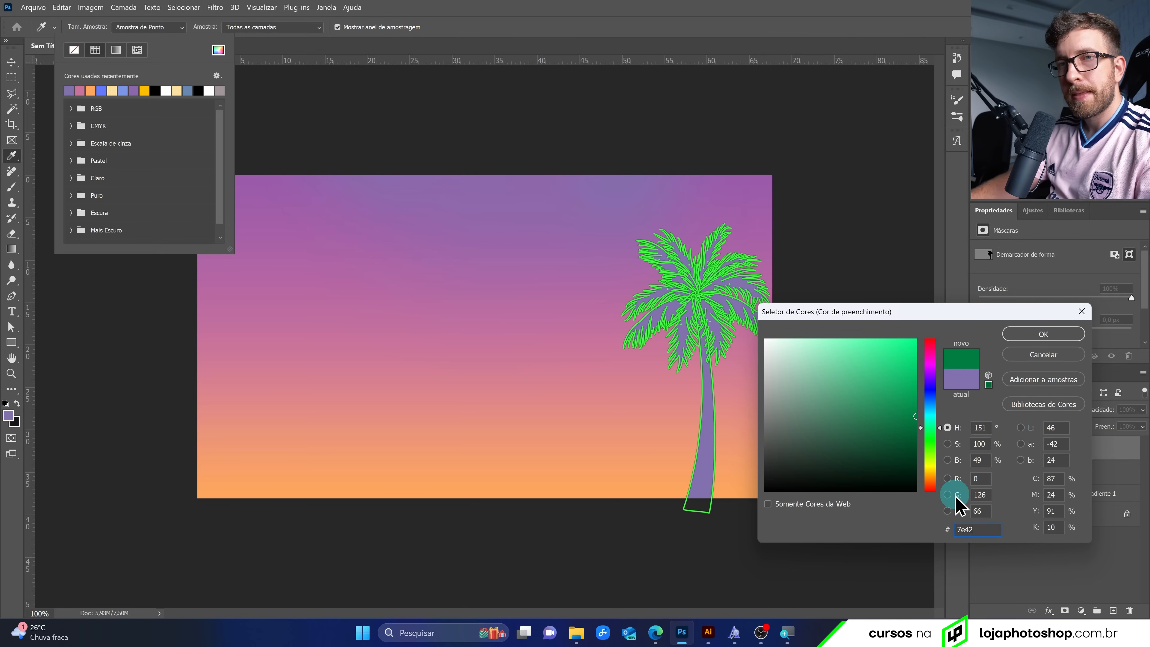
pyautogui.write('6a')
pyautogui.click(1021, 340)
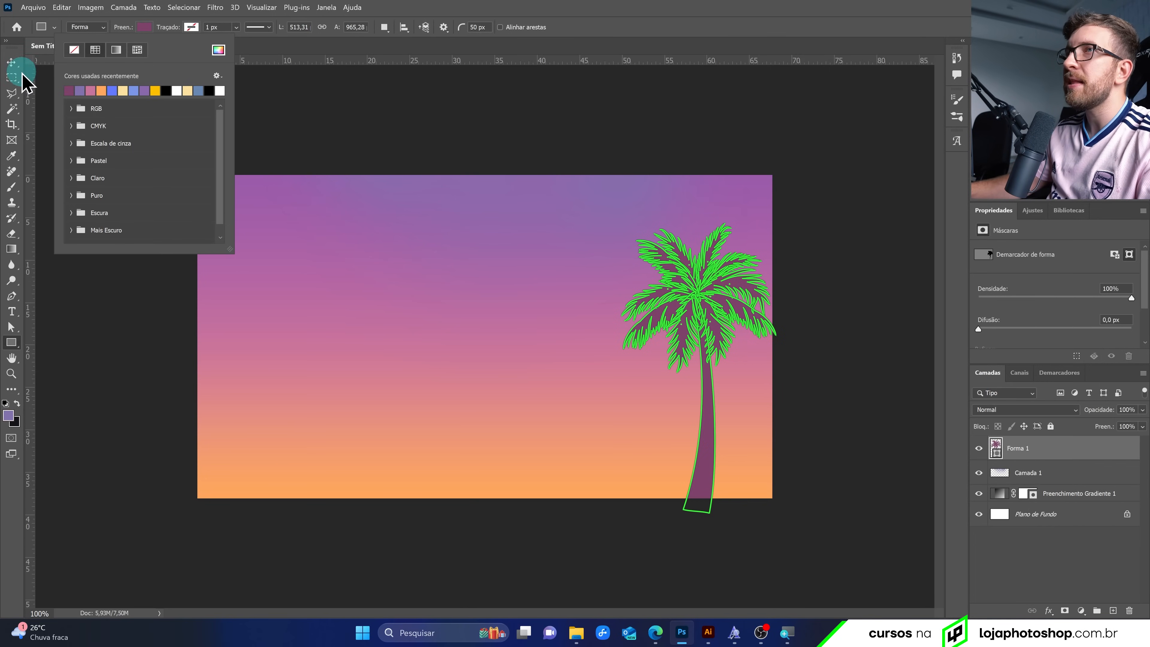
pyautogui.click(52, 86)
pyautogui.moveTo(704, 304); pyautogui.dragTo(694, 300)
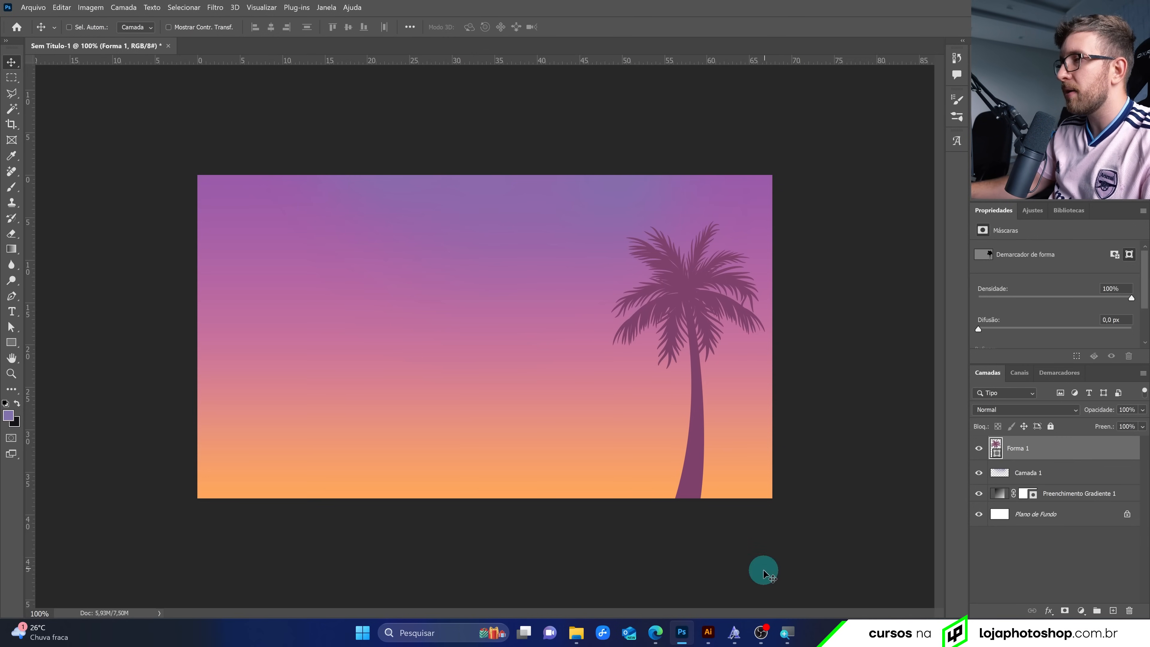
# Copy the smallest palm tree from the Illustrator artwork and paste it into Photoshop as a shape layer
pyautogui.click(711, 630)
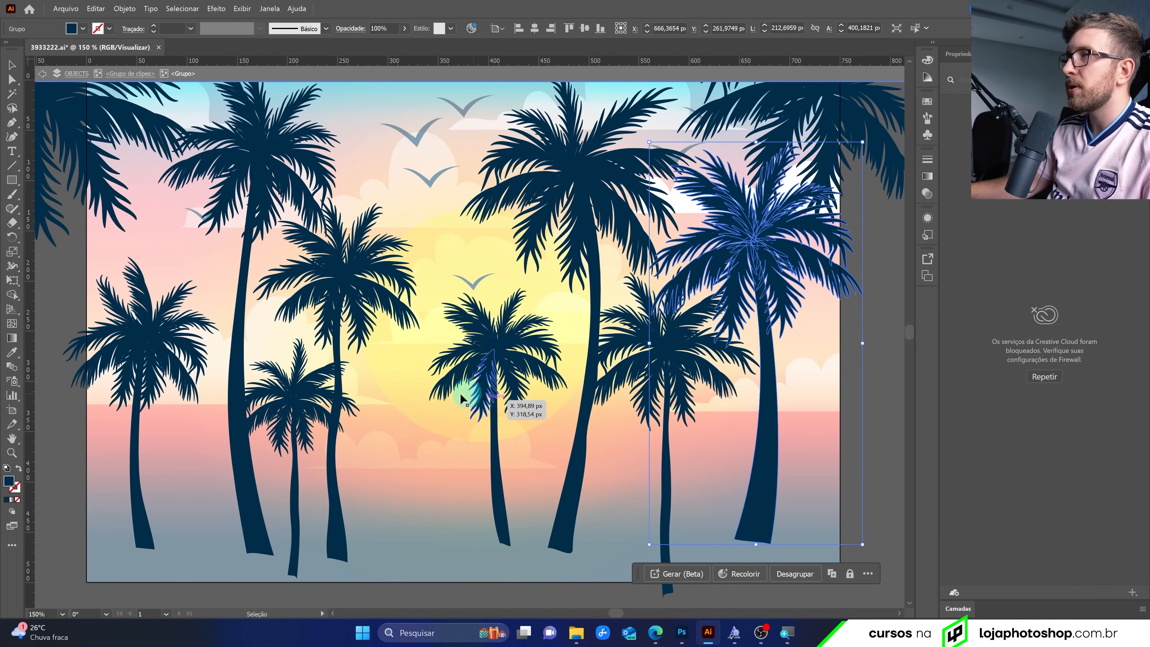
pyautogui.click(295, 410)
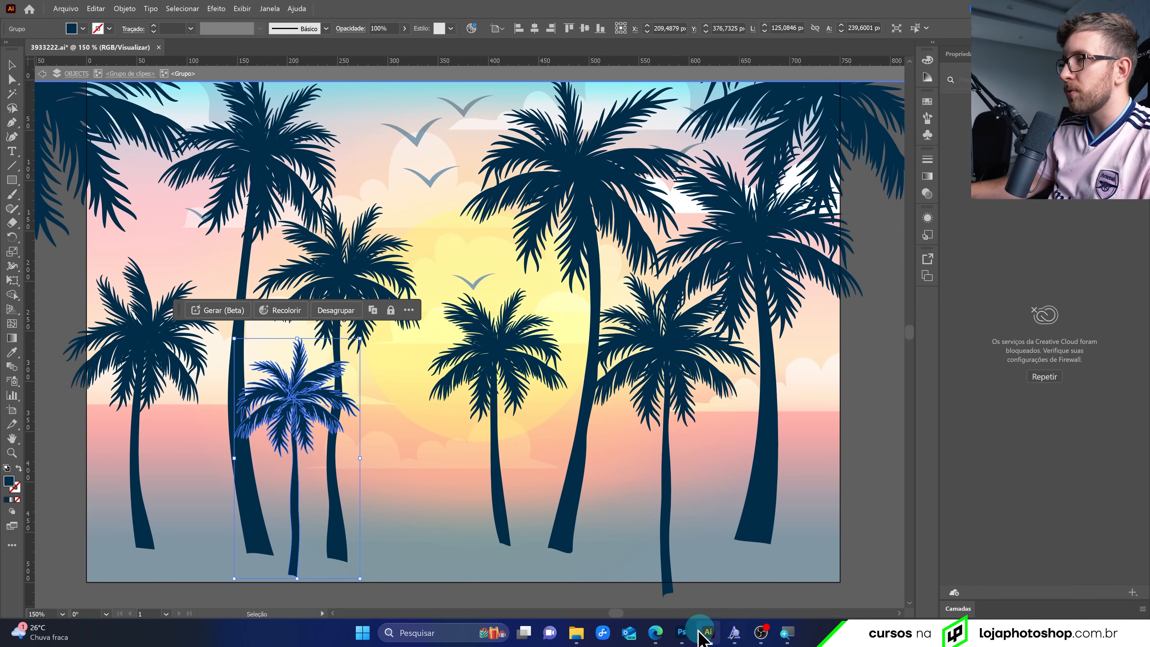
pyautogui.click(681, 632)
pyautogui.hotkey('ctrl', 'v')
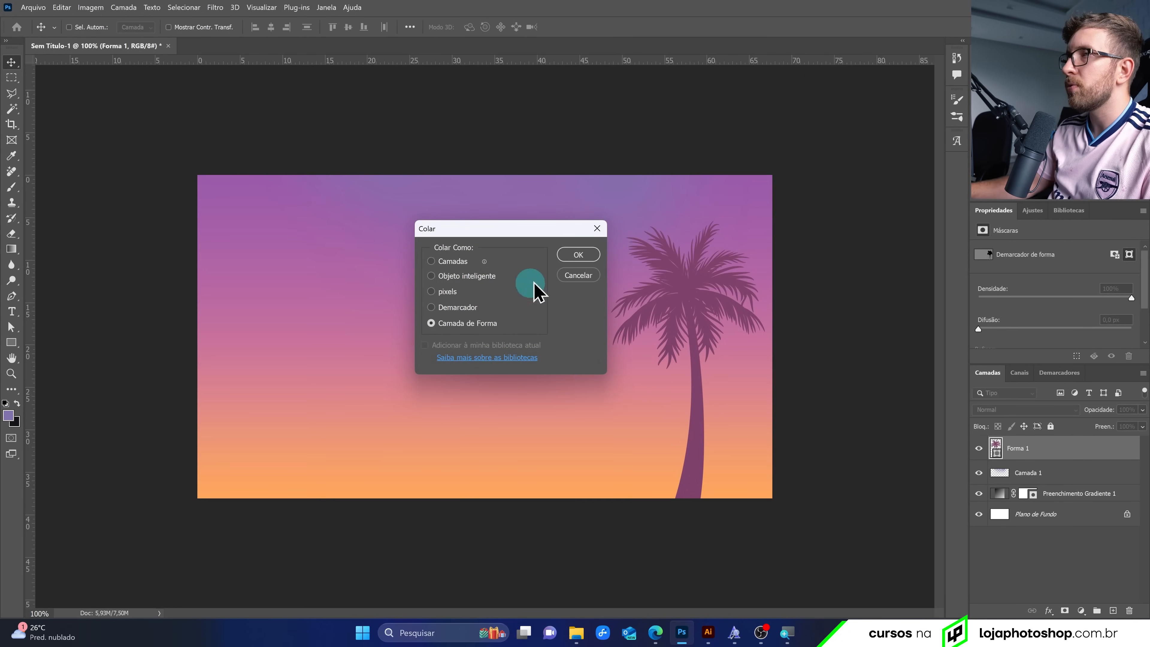
pyautogui.click(578, 254)
# Place the small palm just left of the large trunk at the canvas's bottom edge and enlarge it to about 189%
pyautogui.moveTo(489, 348); pyautogui.dragTo(656, 443)
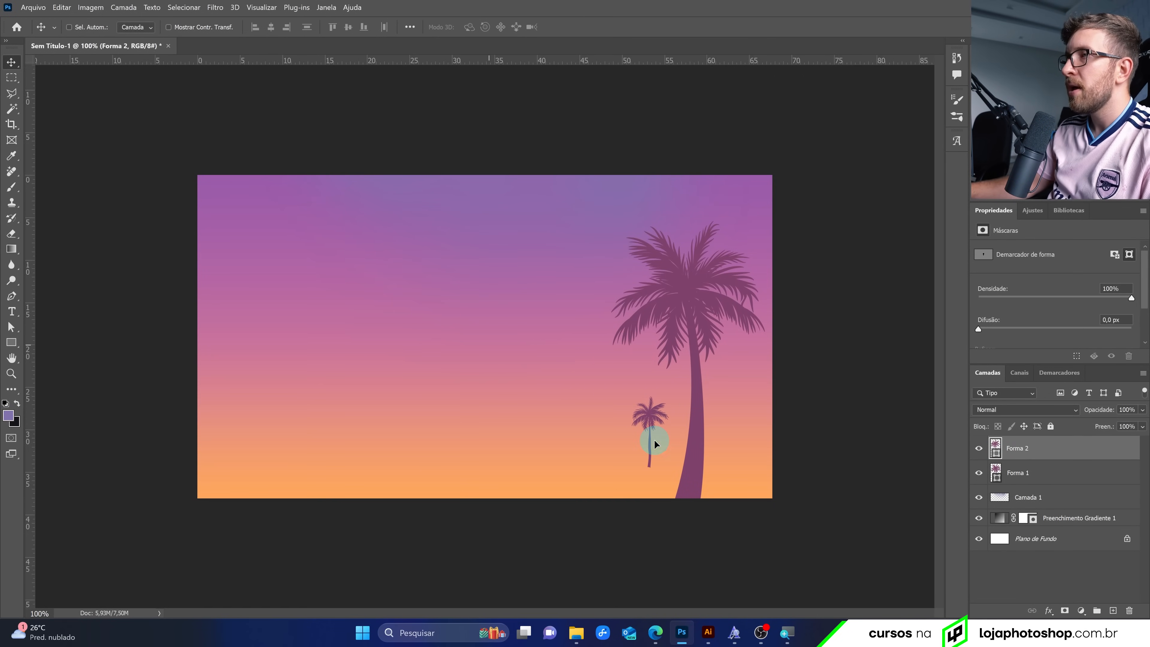
pyautogui.hotkey('ctrl', 't')
pyautogui.moveTo(672, 394); pyautogui.dragTo(685, 364)
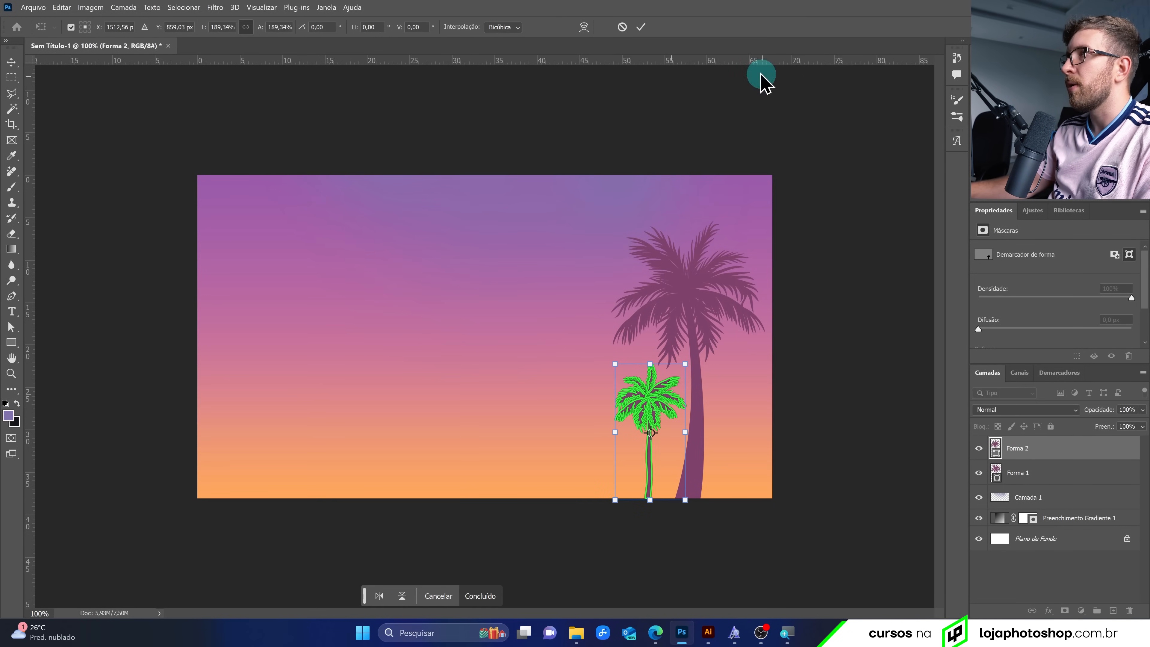
pyautogui.click(648, 30)
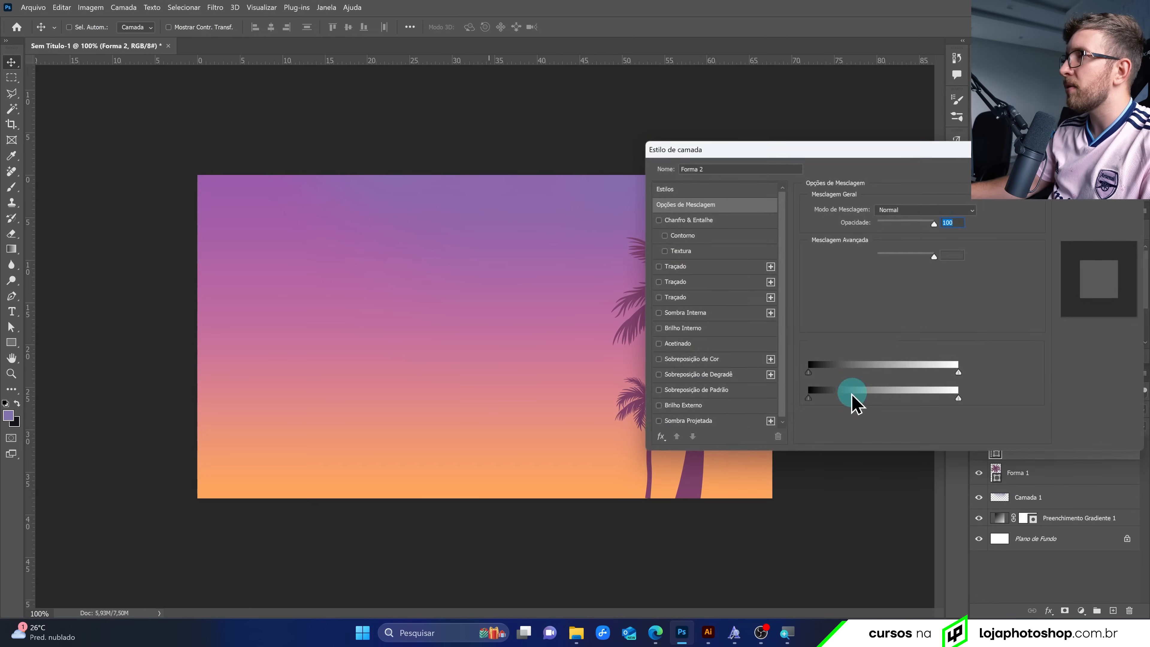
# Add a white Color Overlay at 19% opacity to the small palm's layer, Forma 2
pyautogui.moveTo(739, 149); pyautogui.dragTo(156, 192)
pyautogui.click(96, 398)
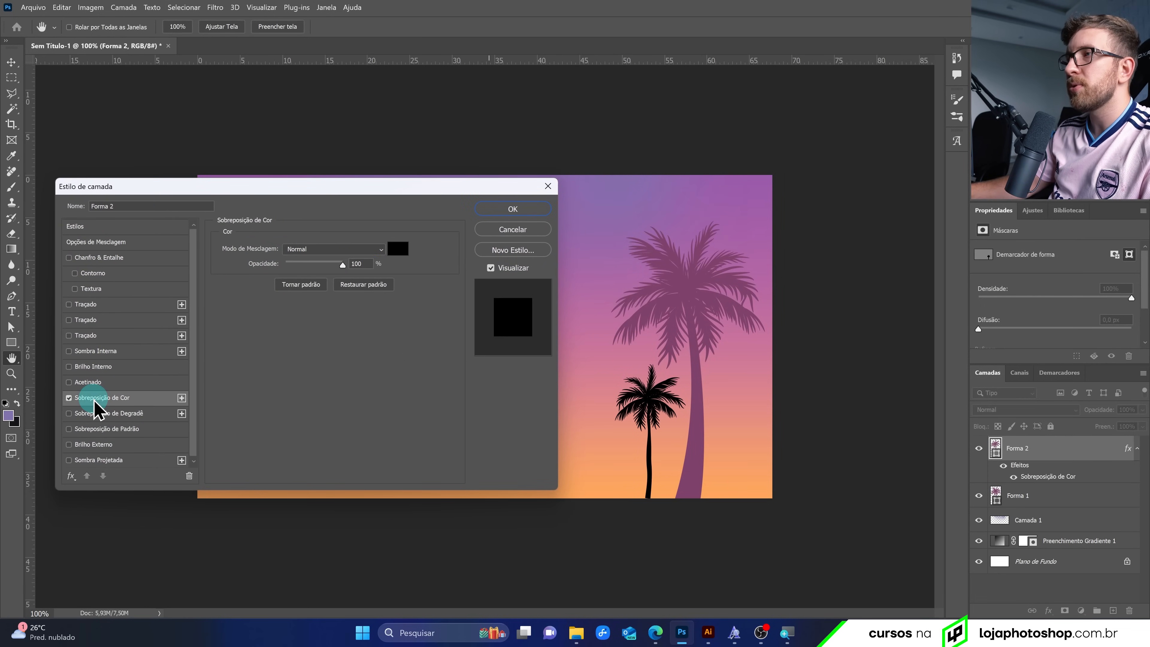
pyautogui.click(390, 249)
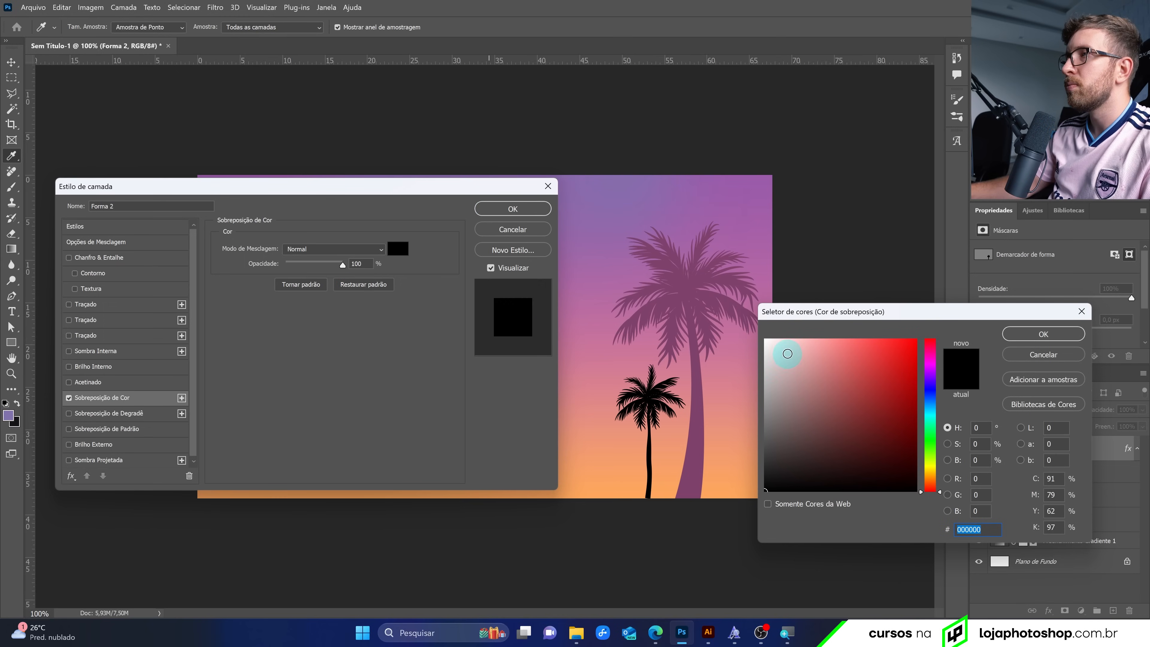
pyautogui.moveTo(789, 352); pyautogui.dragTo(752, 331)
pyautogui.moveTo(341, 266); pyautogui.dragTo(299, 277)
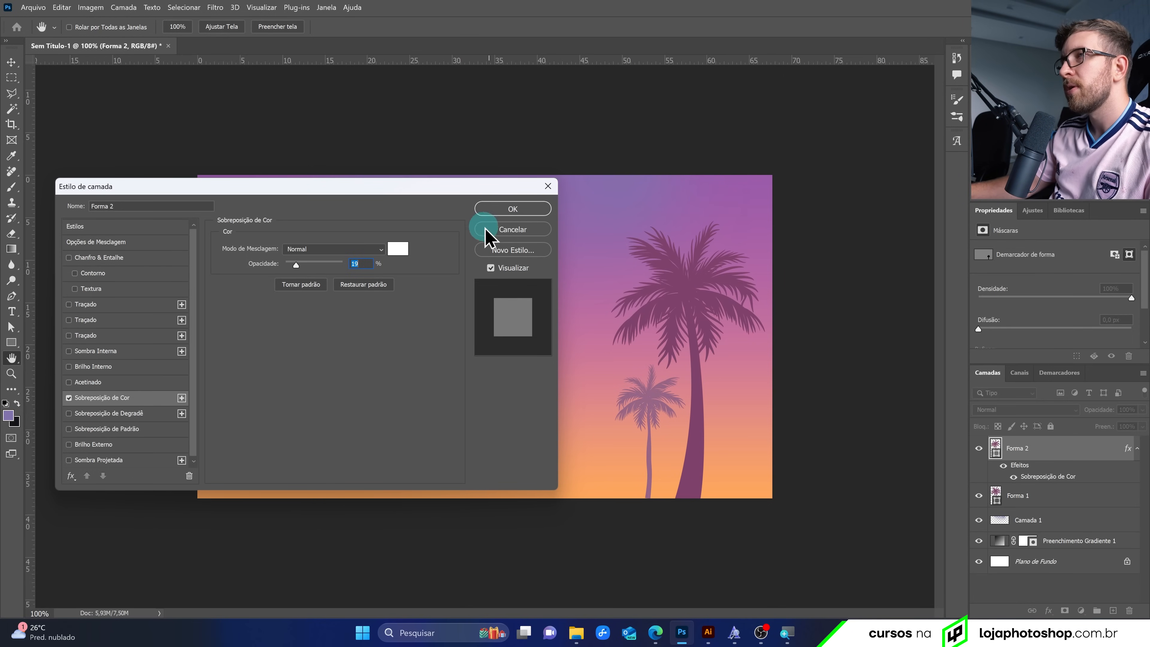
pyautogui.click(507, 209)
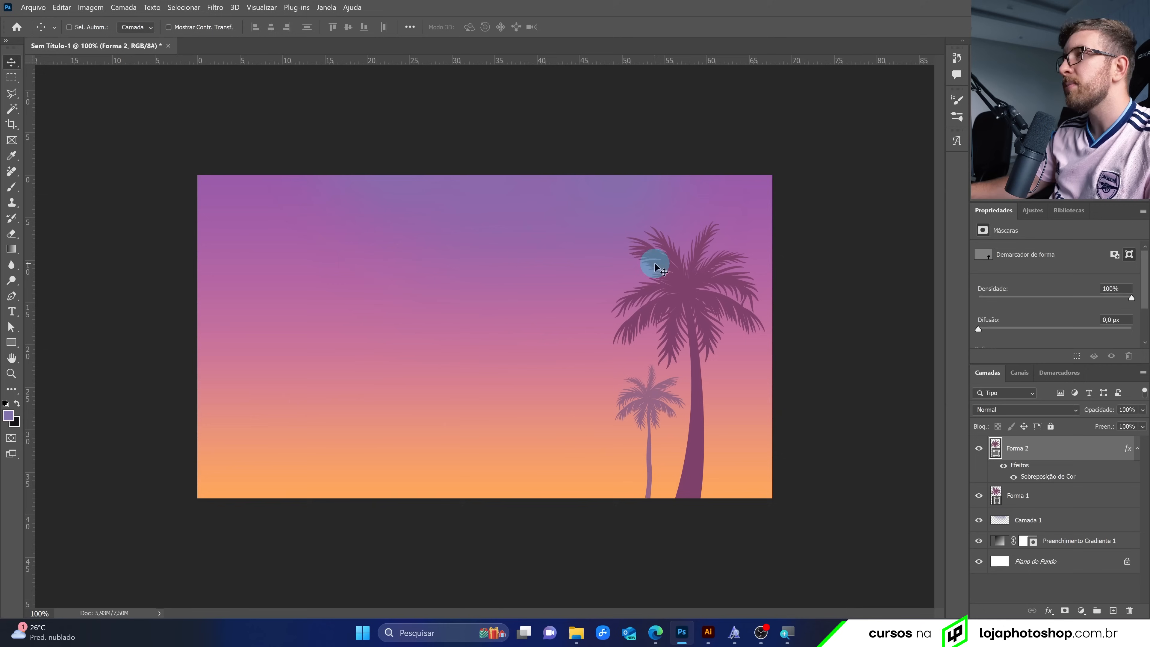
pyautogui.doubleClick(1000, 466)
pyautogui.click(514, 231)
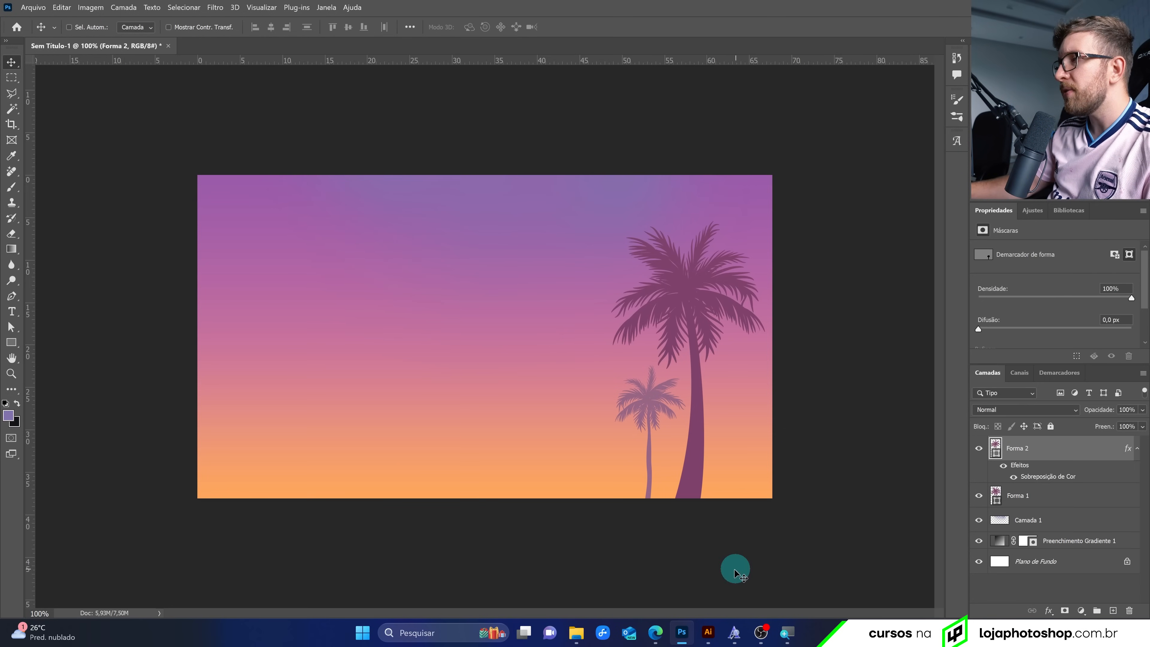
# Bring three more Illustrator palms in as shape layers, placing a large and a small one at the canvas's left and one right of center
pyautogui.click(708, 632)
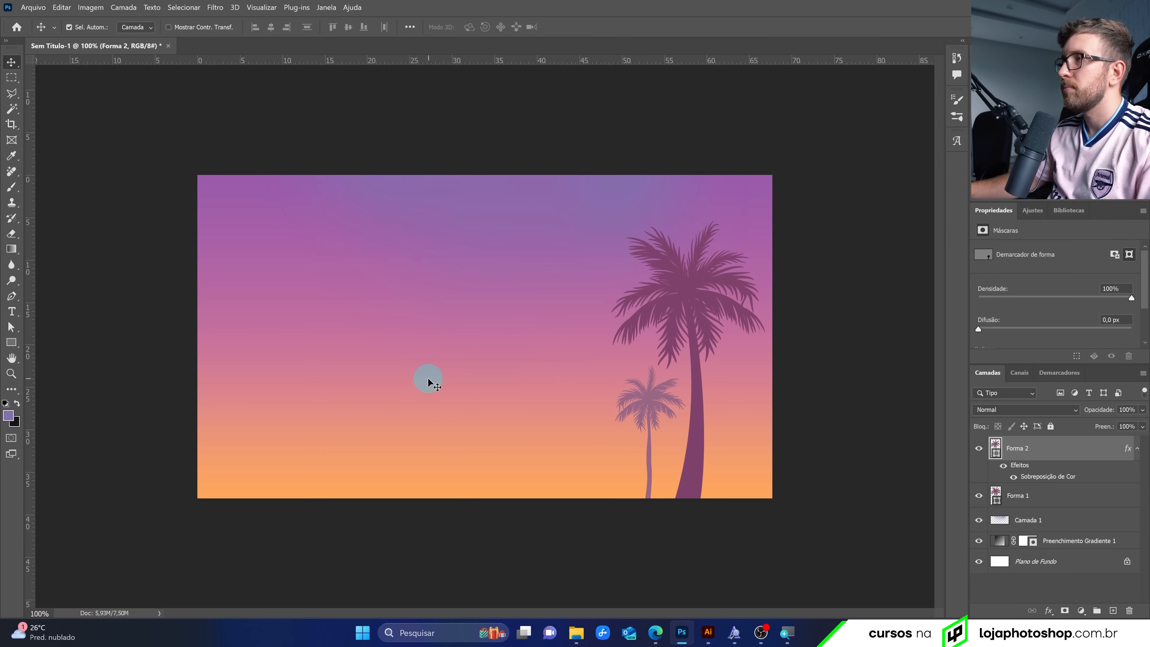
pyautogui.hotkey('ctrl', 'v')
pyautogui.press('Return')
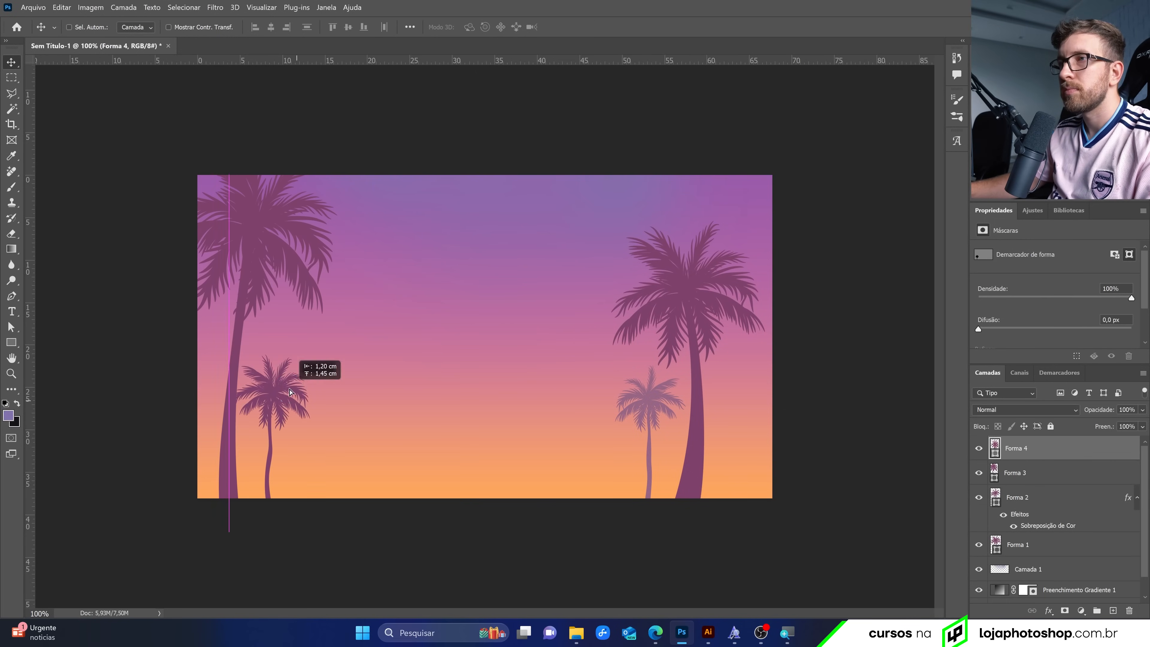
pyautogui.hotkey('ctrl', 'v')
pyautogui.press('Return')
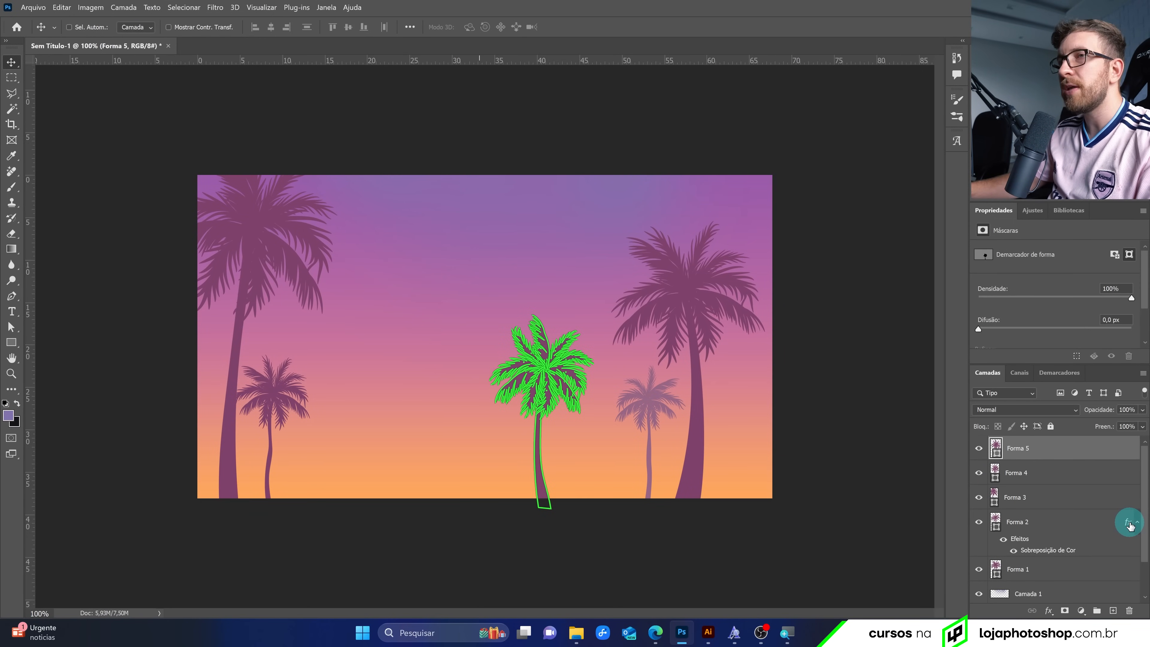
# Collapse the effects list of Forma 2 and copy its Color Overlay effect onto the Forma 5 palm layer
pyautogui.click(1137, 524)
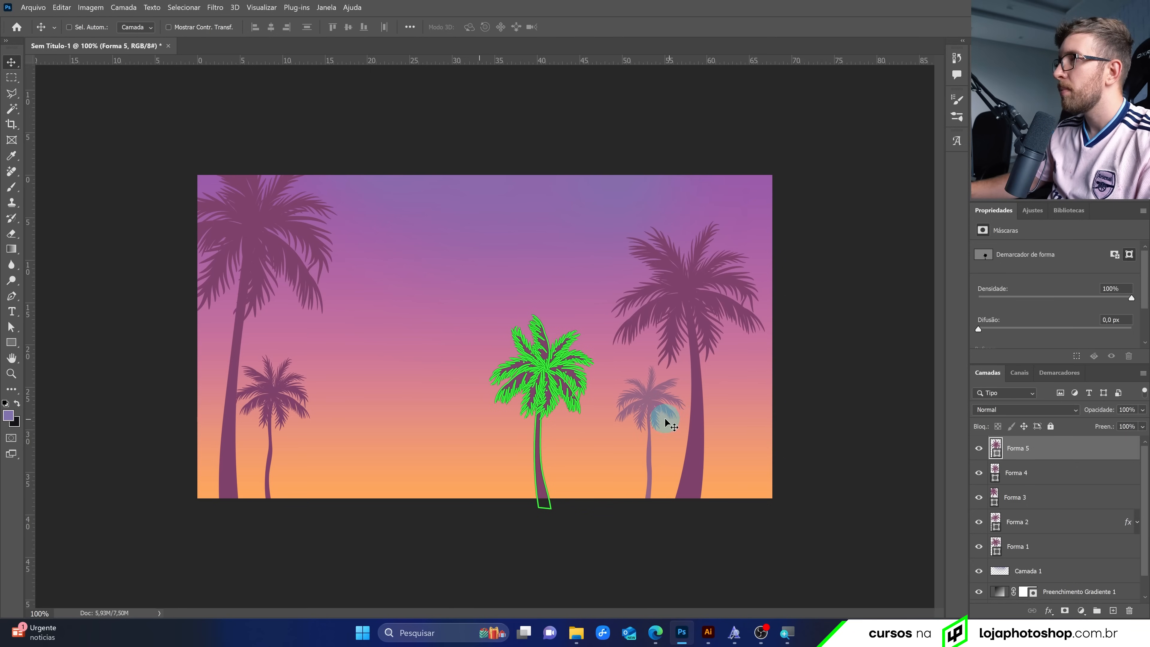
pyautogui.press('alt')
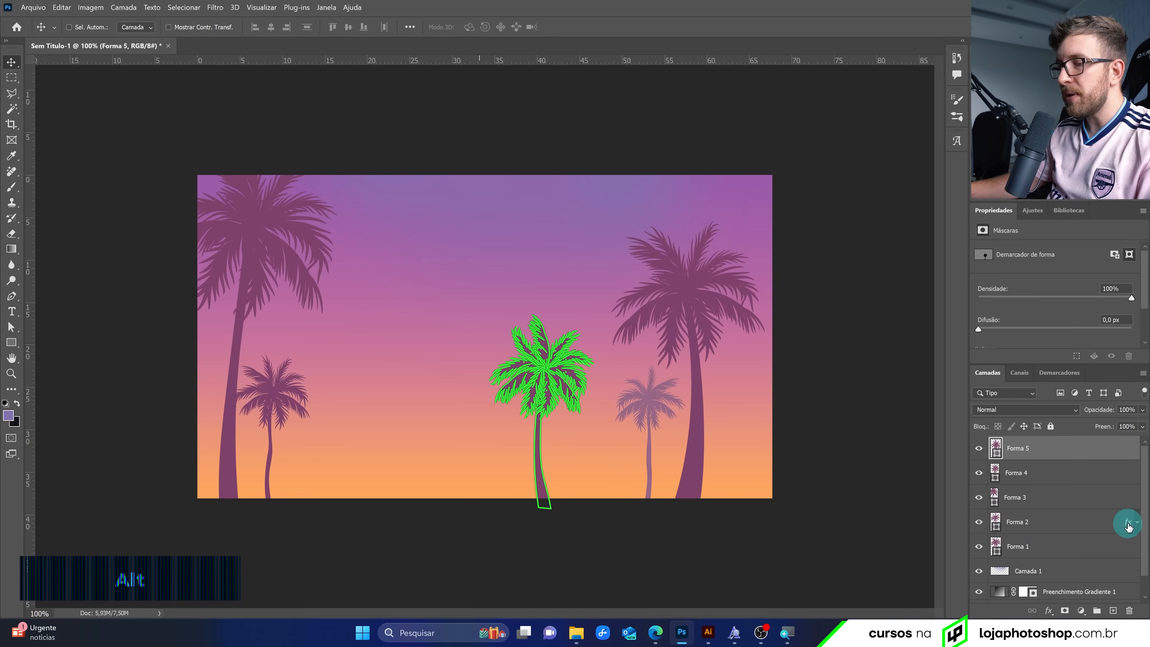
pyautogui.moveTo(1128, 522); pyautogui.dragTo(1121, 451)
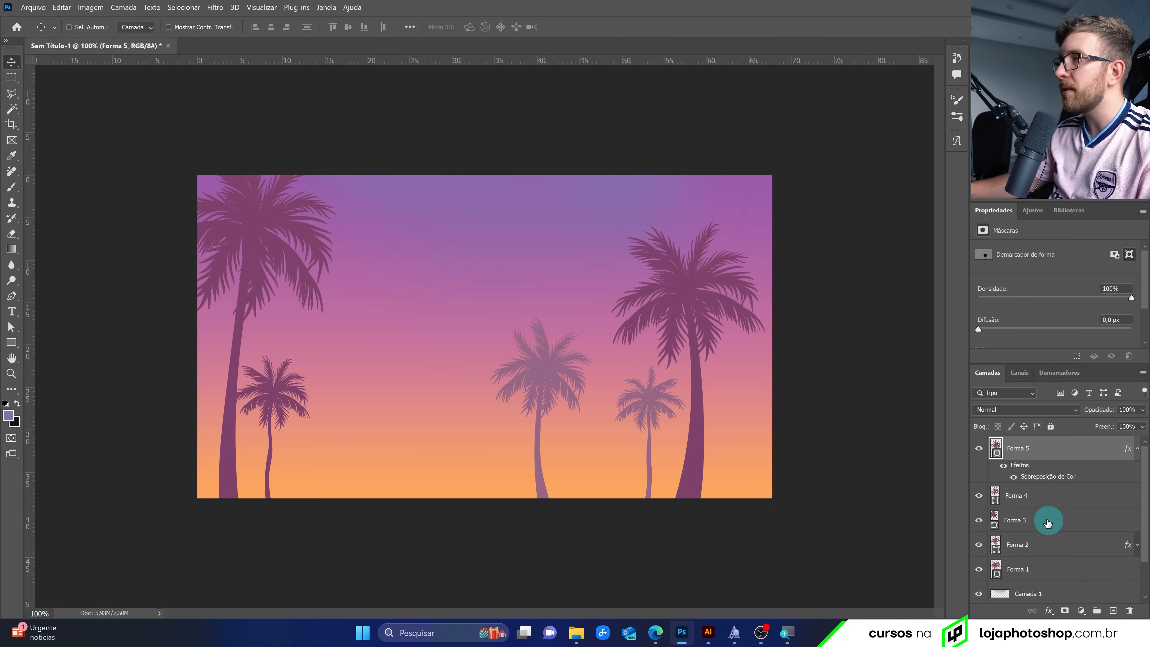
# Toggle the visibility of Forma 4 to identify its palm, and copy the Color Overlay effect from Forma 5 onto Forma 3
pyautogui.click(978, 496)
pyautogui.click(978, 499)
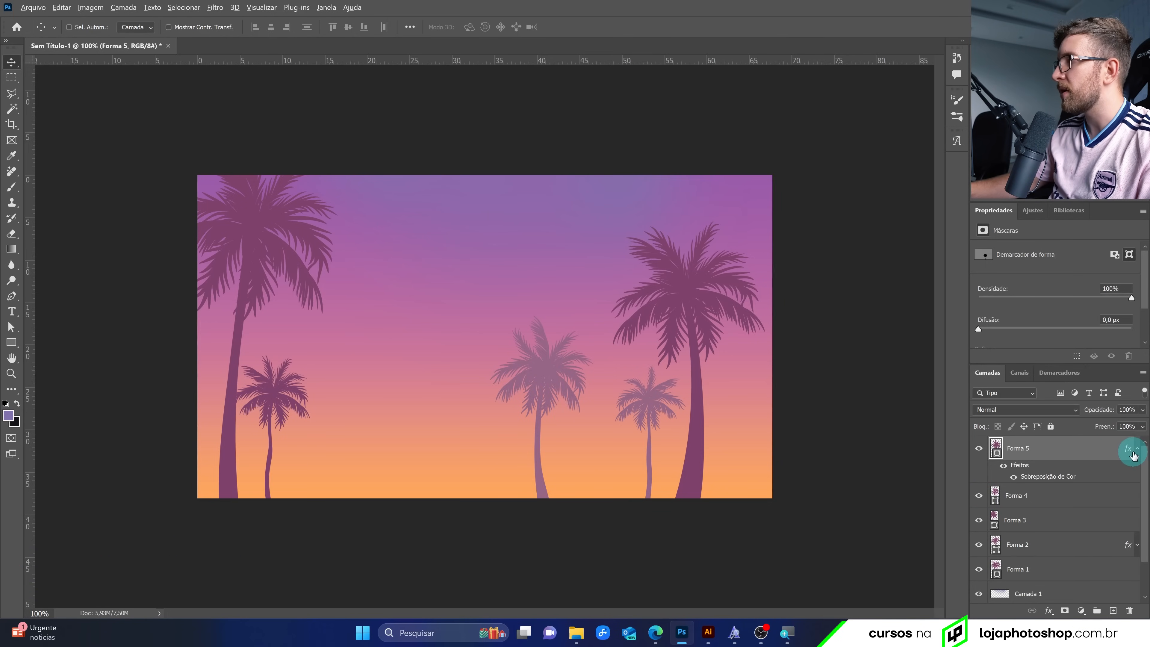
pyautogui.moveTo(1128, 449); pyautogui.dragTo(1127, 520)
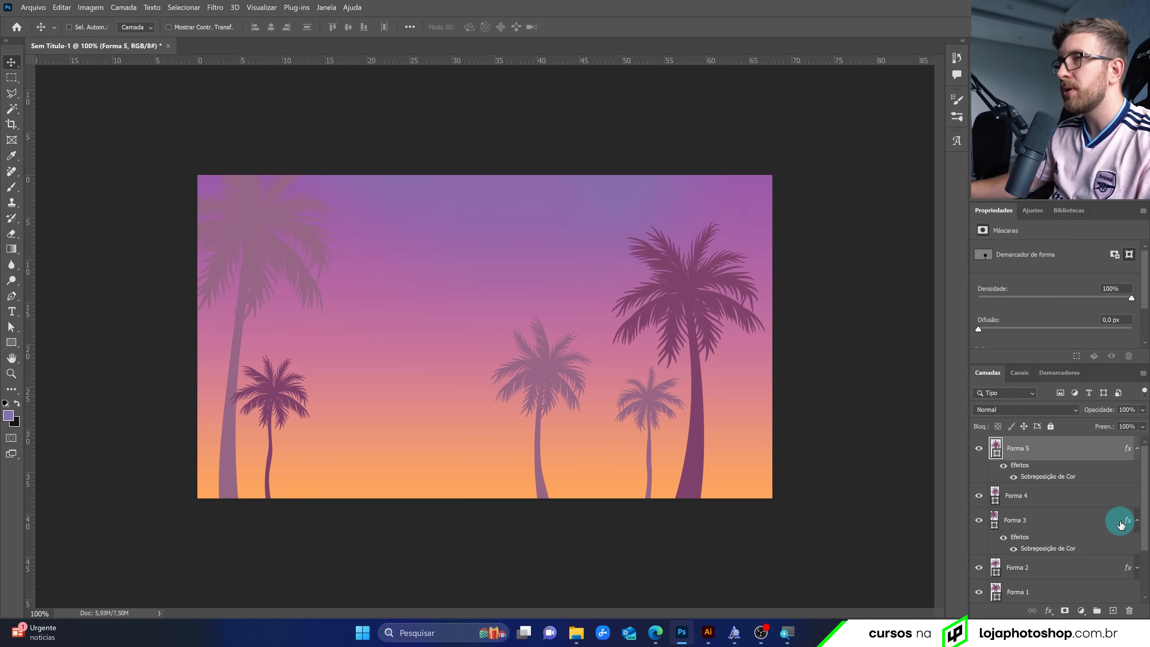
# Undo the effect copy onto Forma 3 and copy Forma 5's Color Overlay effect onto Forma 4
pyautogui.hotkey('ctrl', 'z')
pyautogui.moveTo(1128, 450); pyautogui.dragTo(1125, 497)
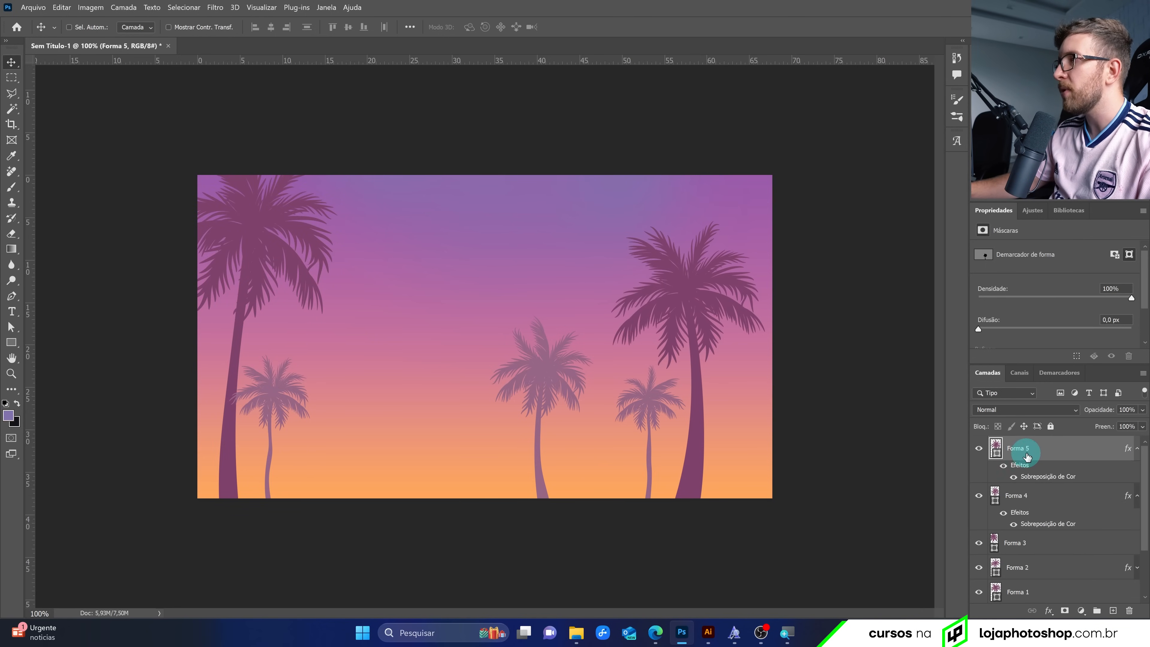
pyautogui.click(979, 495)
pyautogui.click(979, 495)
# Move the Forma 4 palm layer below Forma 2 in the layer stack
pyautogui.moveTo(1029, 500); pyautogui.dragTo(1034, 581)
pyautogui.scroll(-4, 538, 411)
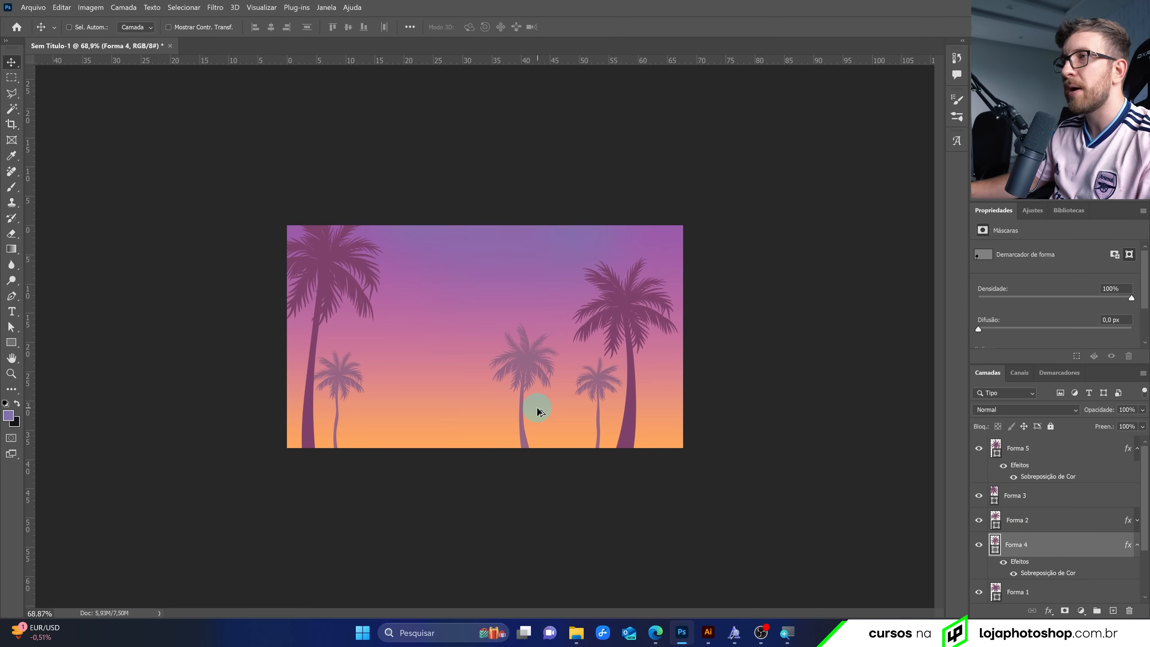
pyautogui.scroll(3, 482, 379)
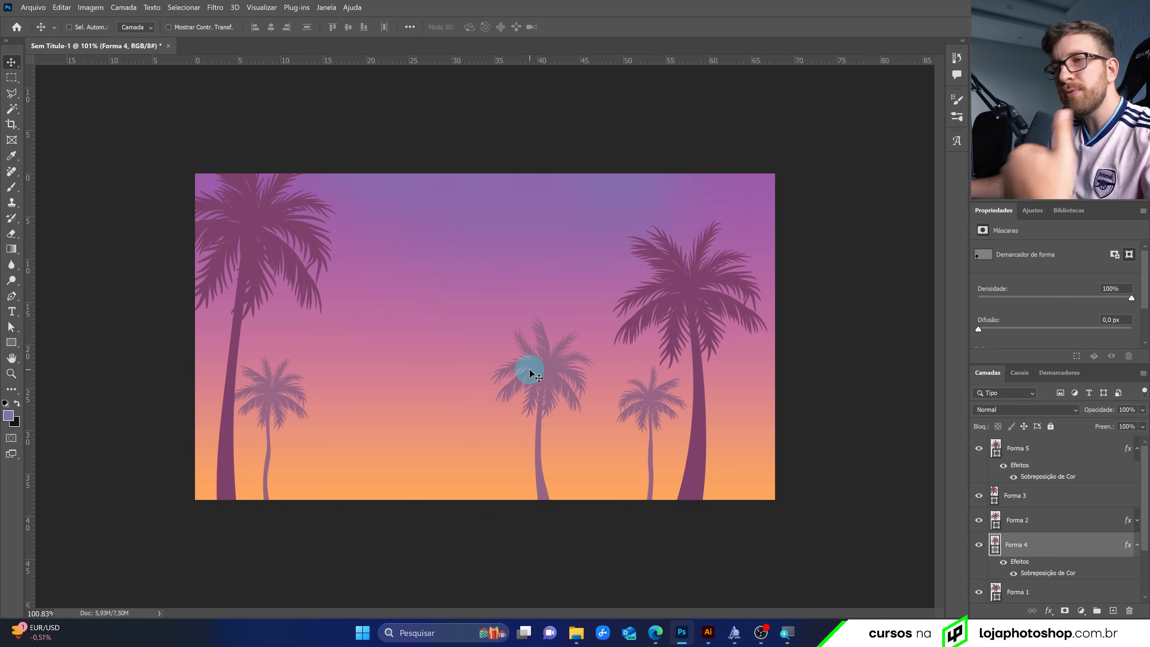
# Switch to File Explorer and place the cut-out PNG of the man from the GTA6 folder into the Photoshop canvas
pyautogui.click(577, 632)
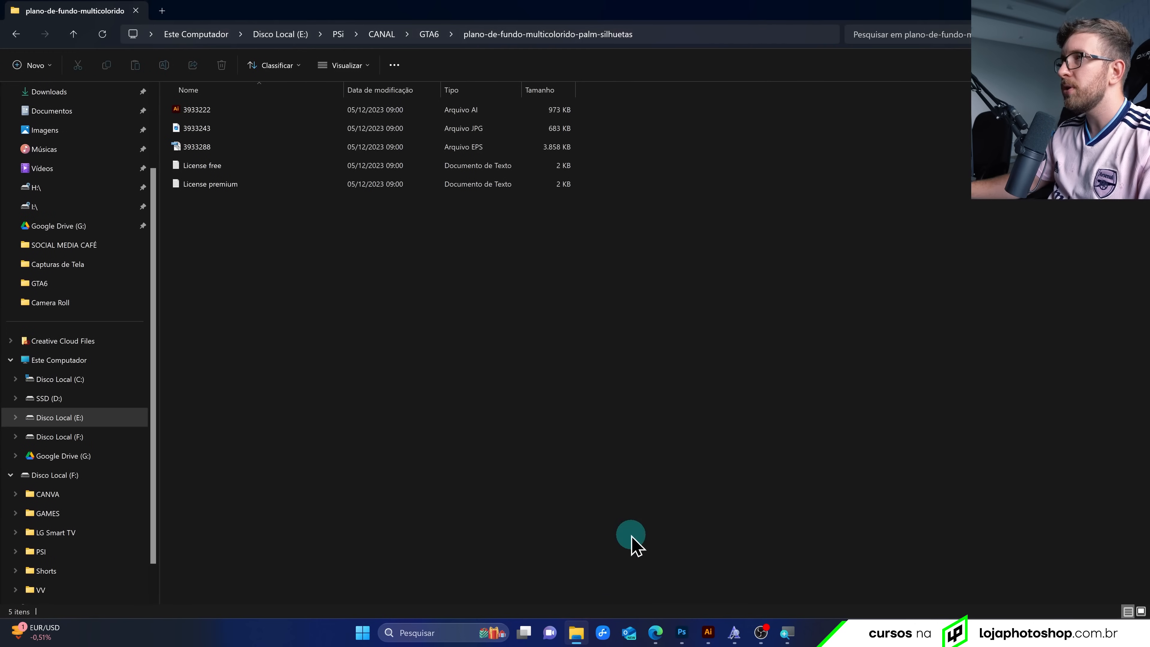
pyautogui.click(429, 34)
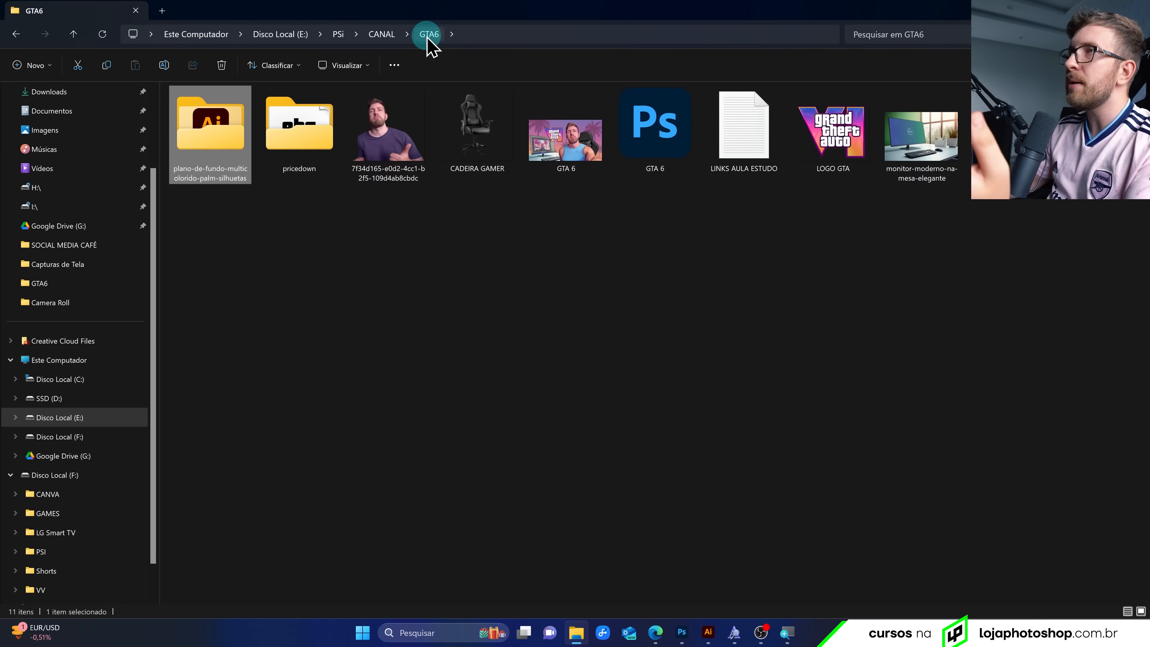
pyautogui.click(420, 154)
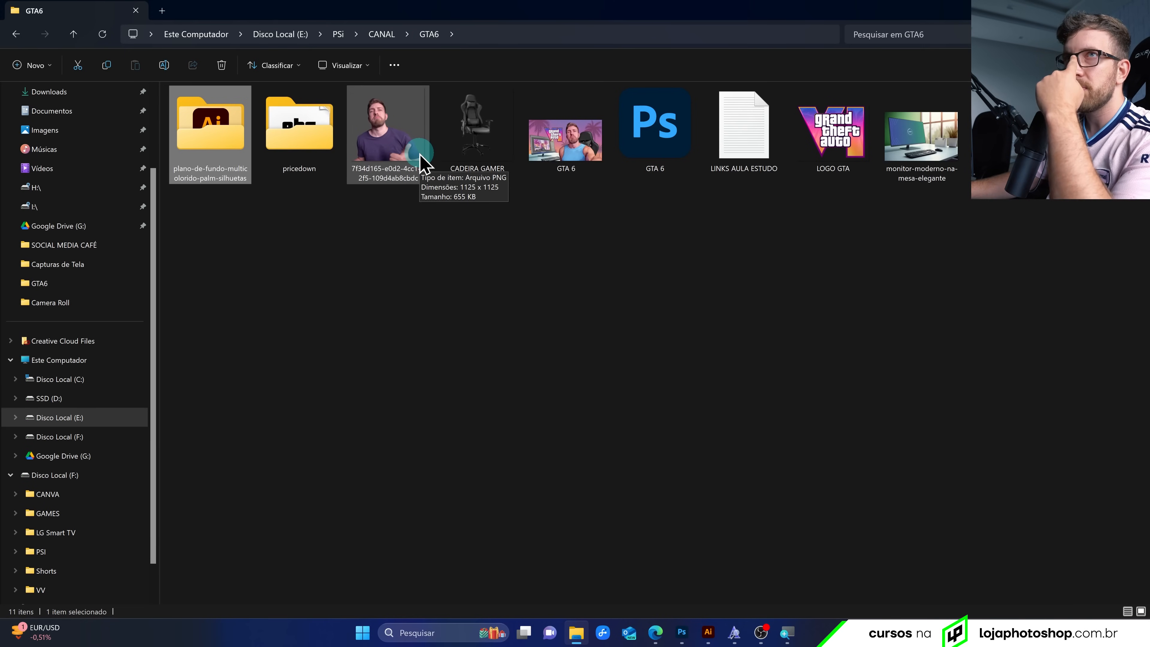
pyautogui.click(418, 157)
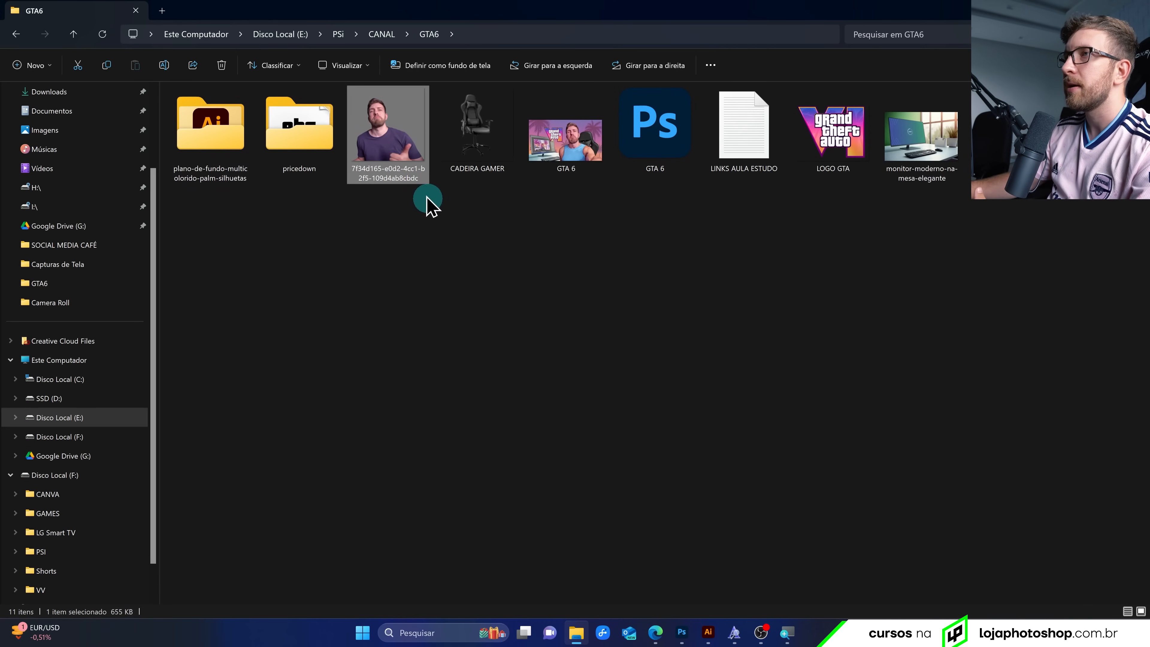
pyautogui.moveTo(411, 162); pyautogui.dragTo(630, 351)
# Scale the placed man to 112,47%, position him right of the canvas center, and move his layer above all palm layers
pyautogui.moveTo(687, 178); pyautogui.dragTo(716, 209)
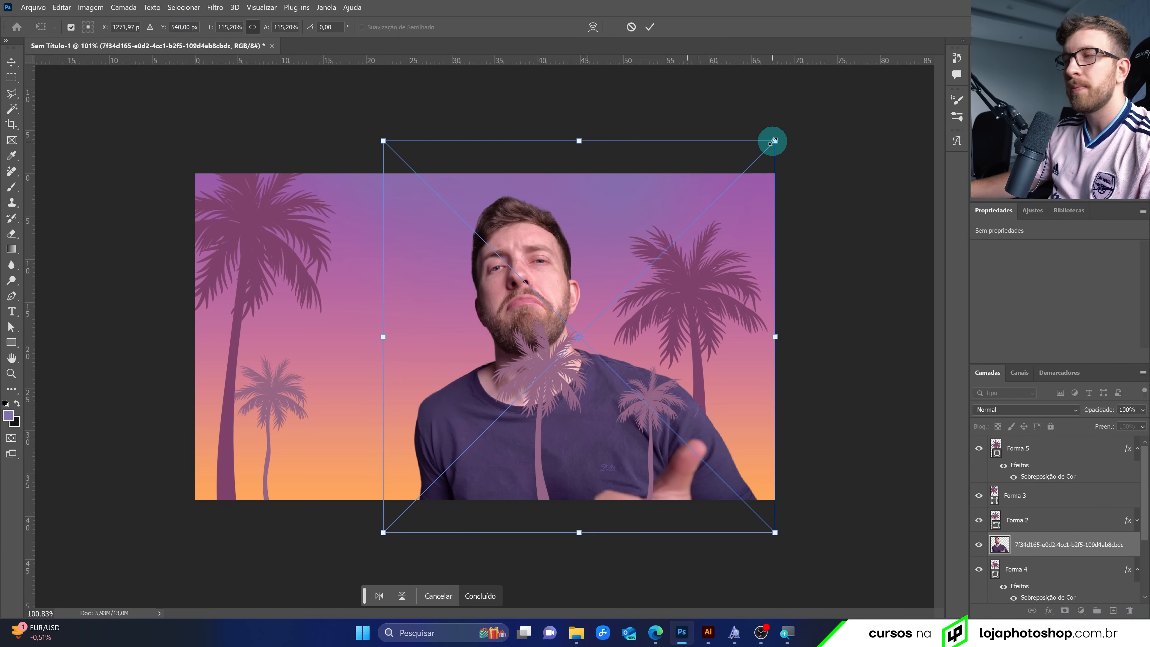
pyautogui.moveTo(776, 139); pyautogui.dragTo(771, 145)
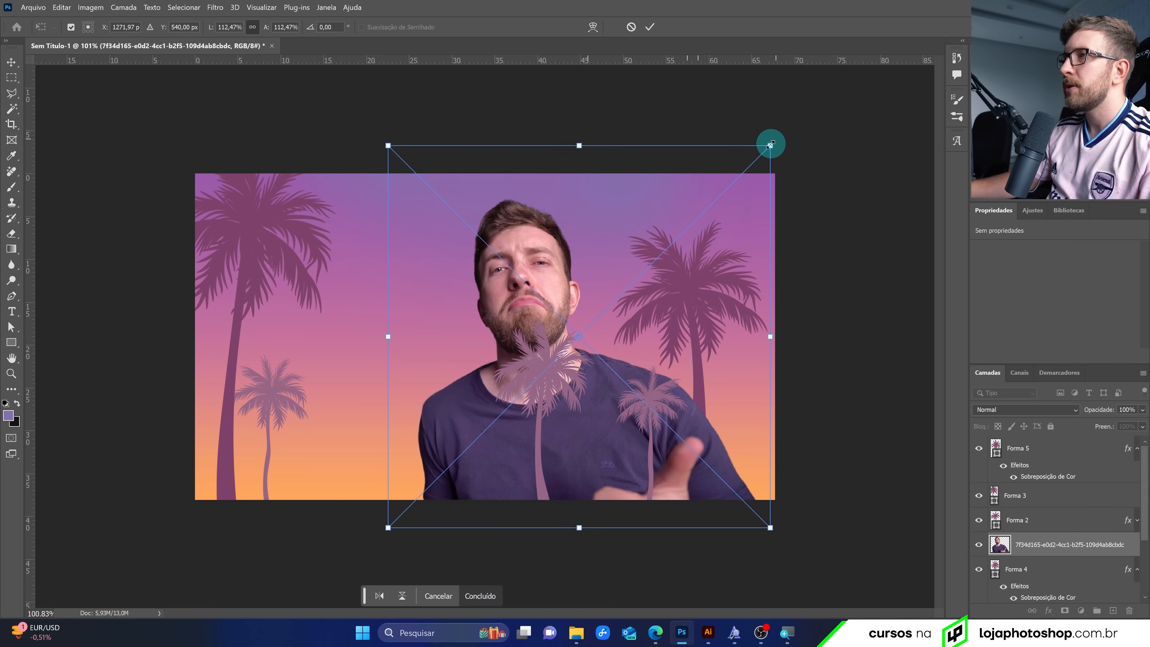
pyautogui.moveTo(725, 191); pyautogui.dragTo(729, 182)
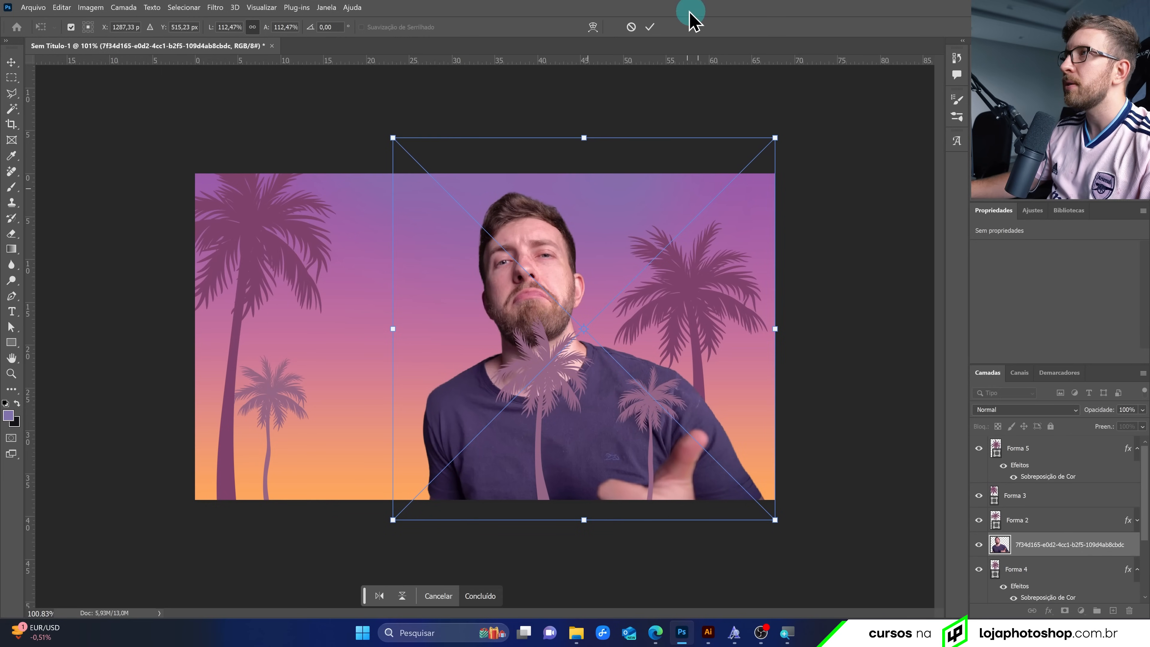
pyautogui.click(650, 26)
pyautogui.click(1032, 541)
pyautogui.moveTo(1031, 540); pyautogui.dragTo(1035, 446)
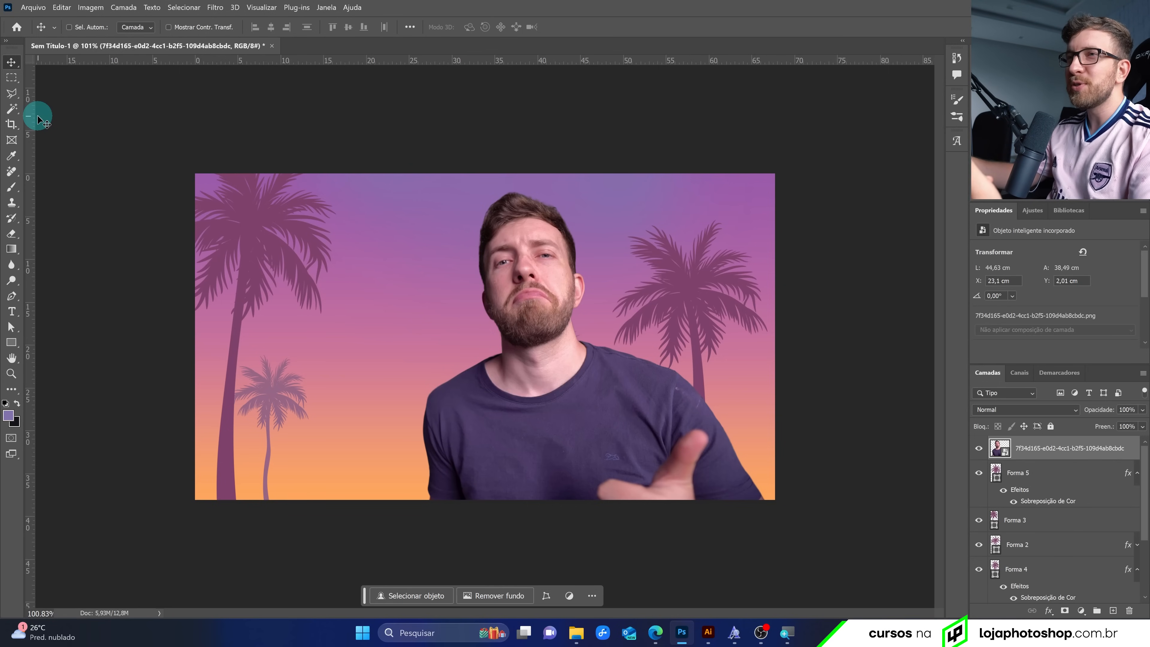
# Select the man's T-shirt, arms and hand below the neckline with the Polygonal Lasso, extending the outline past the canvas's lower edge
pyautogui.click(13, 97)
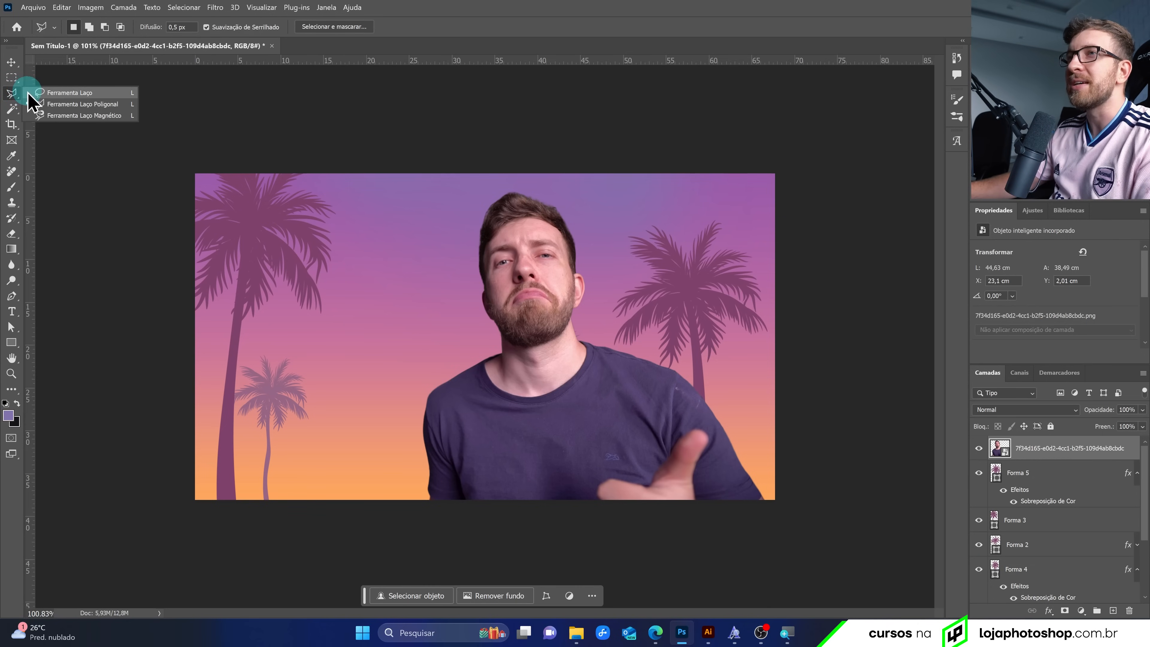
pyautogui.click(57, 109)
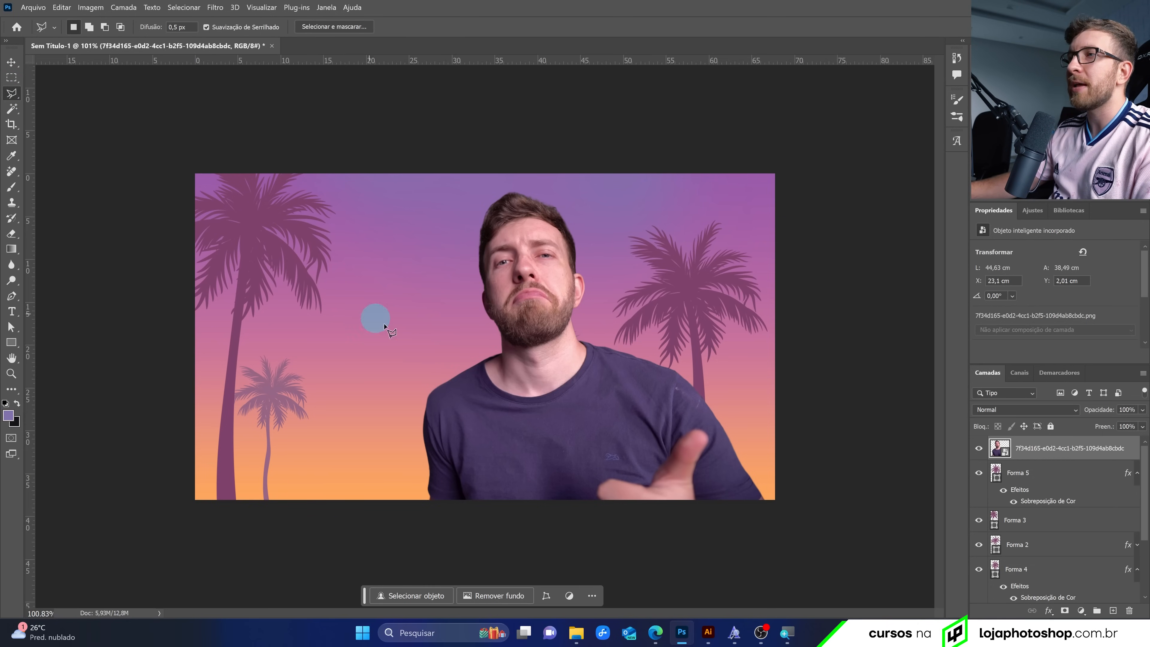
pyautogui.click(410, 393)
pyautogui.click(446, 364)
pyautogui.click(478, 352)
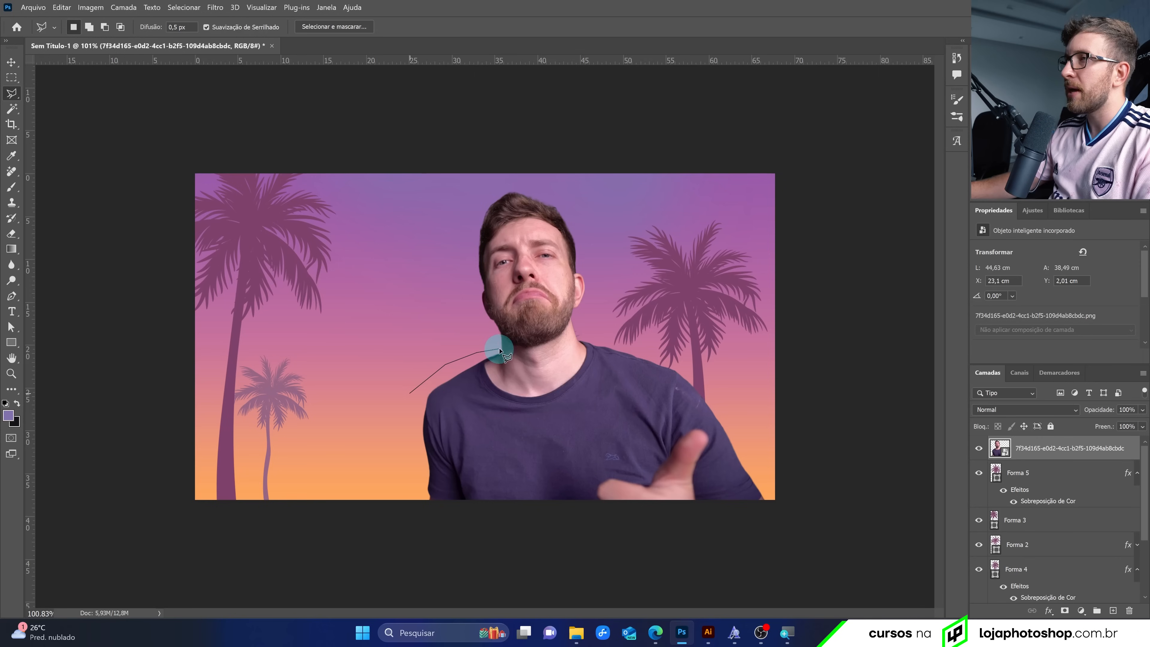
pyautogui.click(501, 349)
pyautogui.click(506, 356)
pyautogui.click(507, 386)
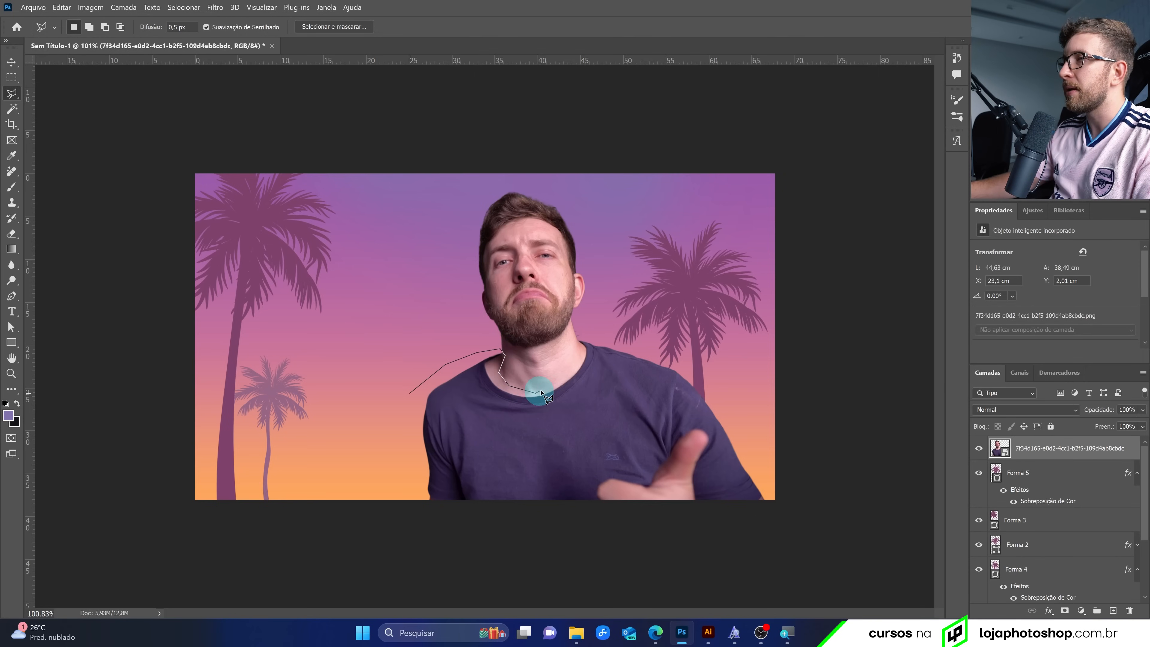
pyautogui.click(536, 392)
pyautogui.click(579, 334)
pyautogui.click(652, 348)
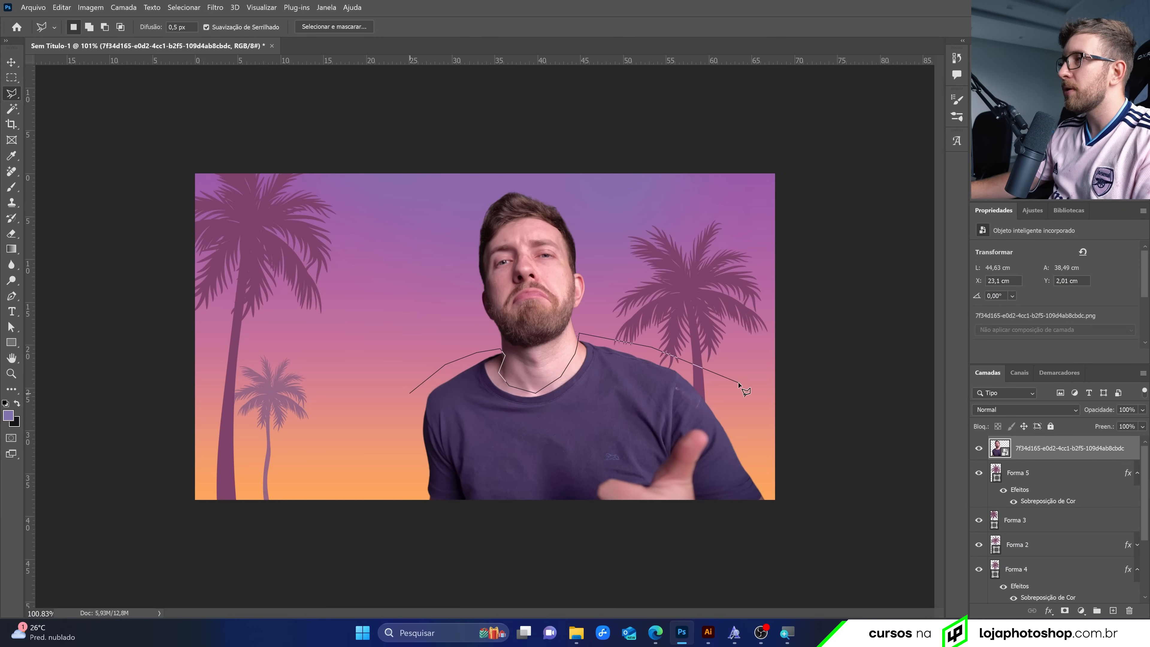
pyautogui.click(739, 383)
pyautogui.click(773, 446)
pyautogui.click(792, 504)
pyautogui.click(756, 521)
pyautogui.click(516, 518)
pyautogui.click(410, 508)
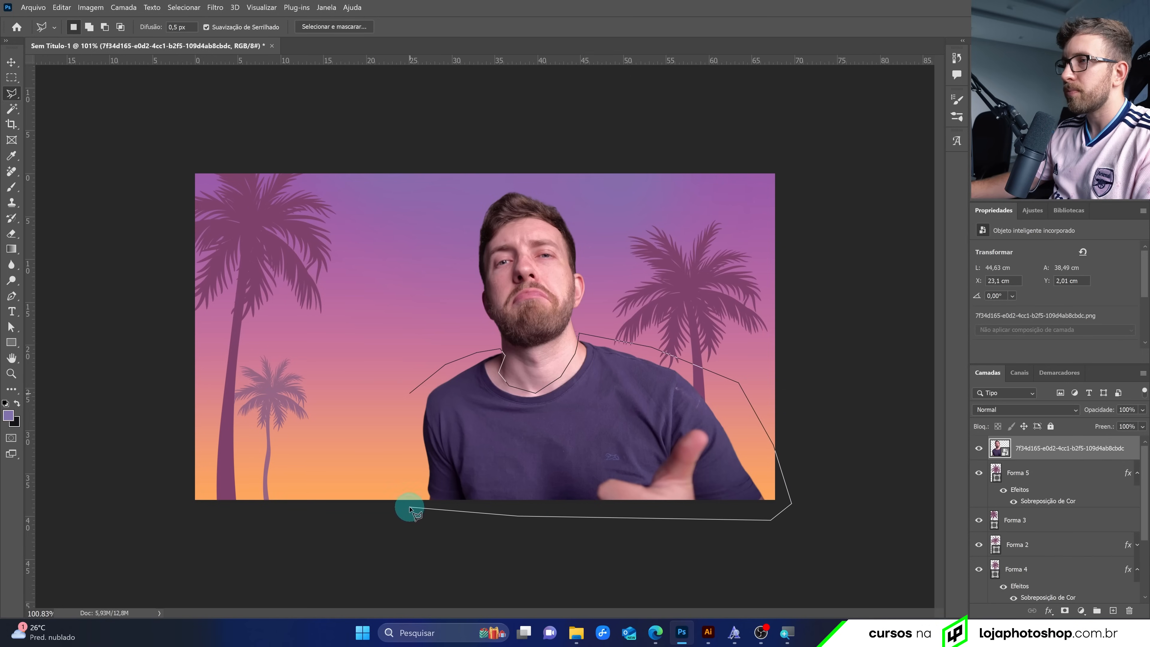
pyautogui.doubleClick(407, 420)
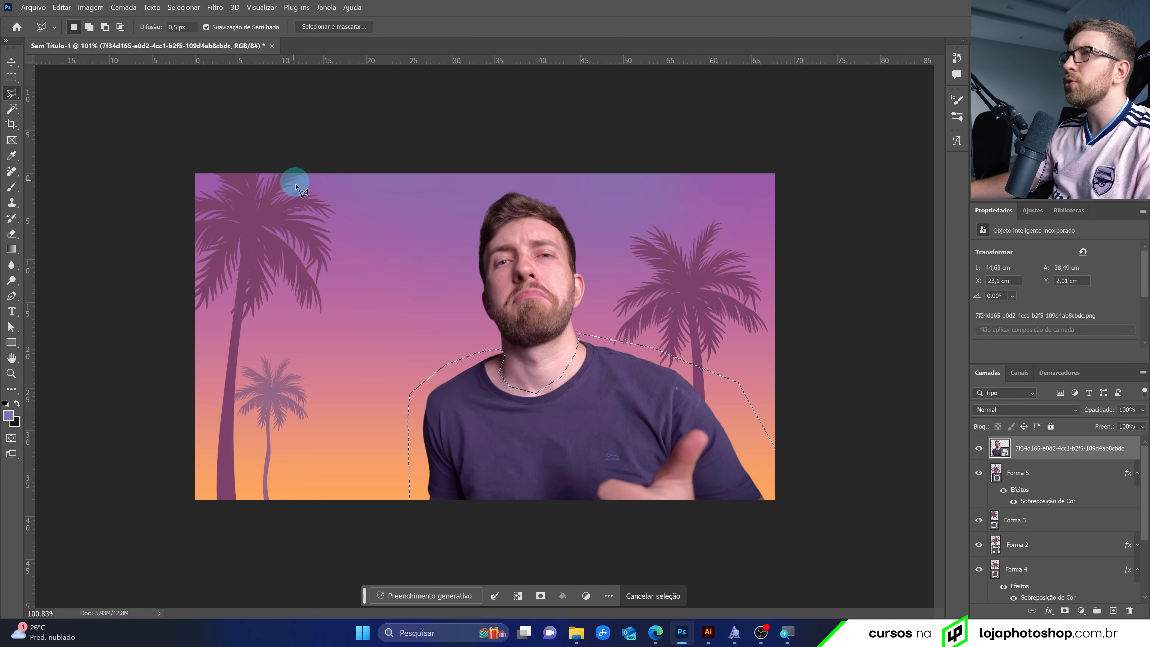
# Run Generative Fill on the shirt selection with the prompt "regata branca"
pyautogui.scroll(2, 304, 302)
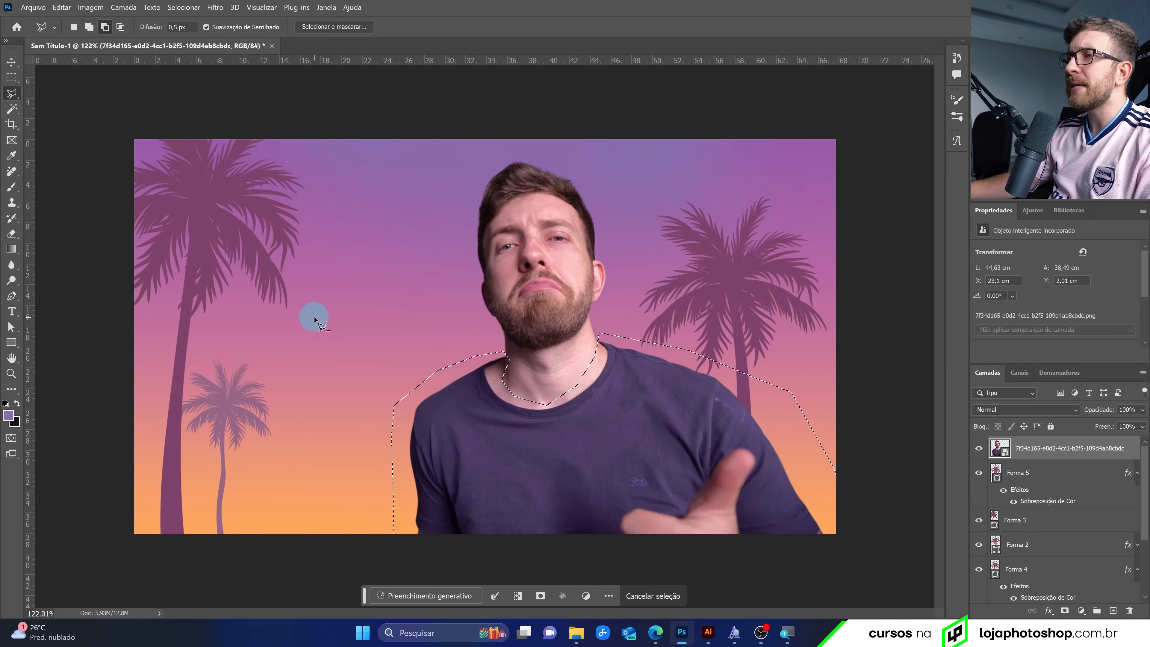
pyautogui.click(442, 597)
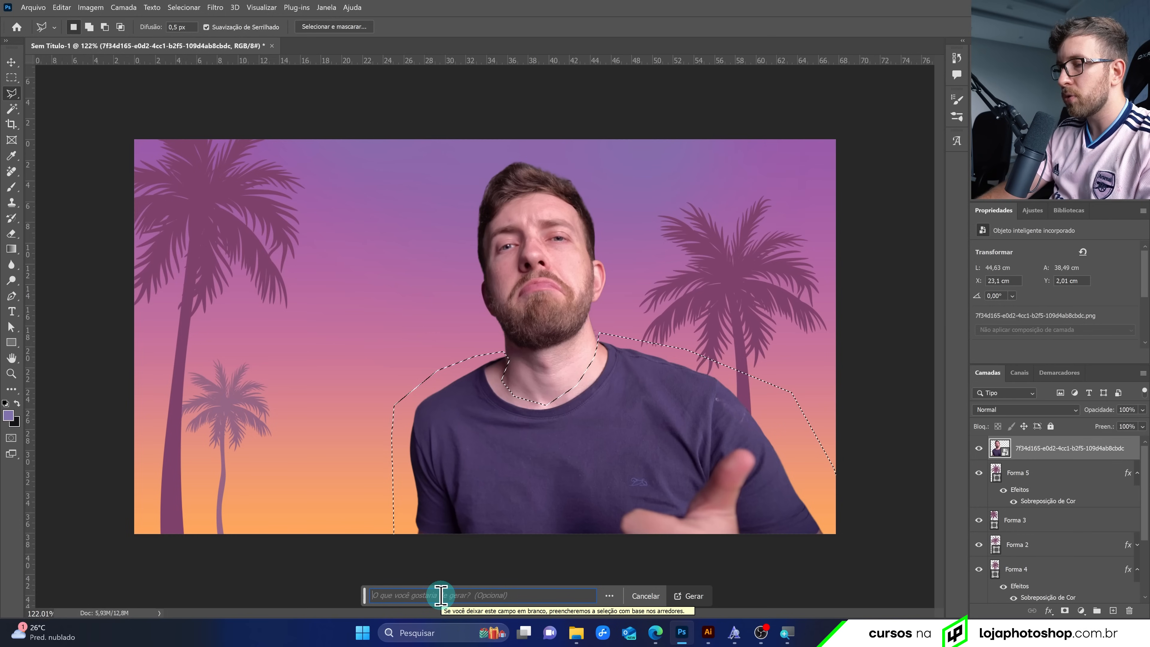
pyautogui.write('regat')
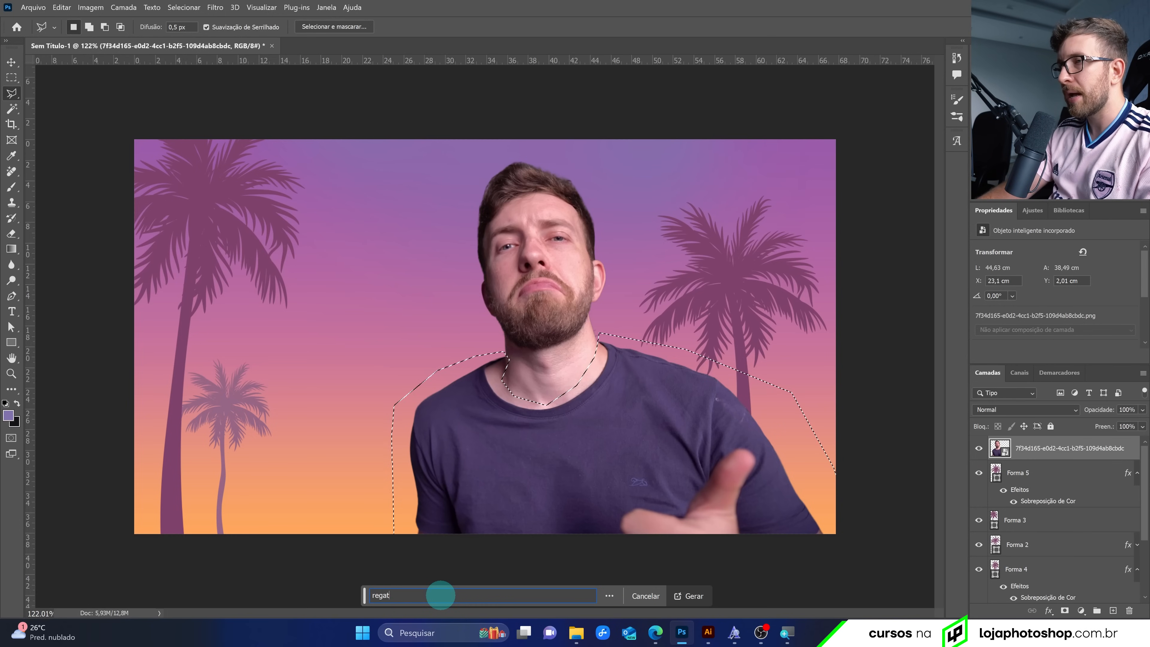
pyautogui.write('a branca')
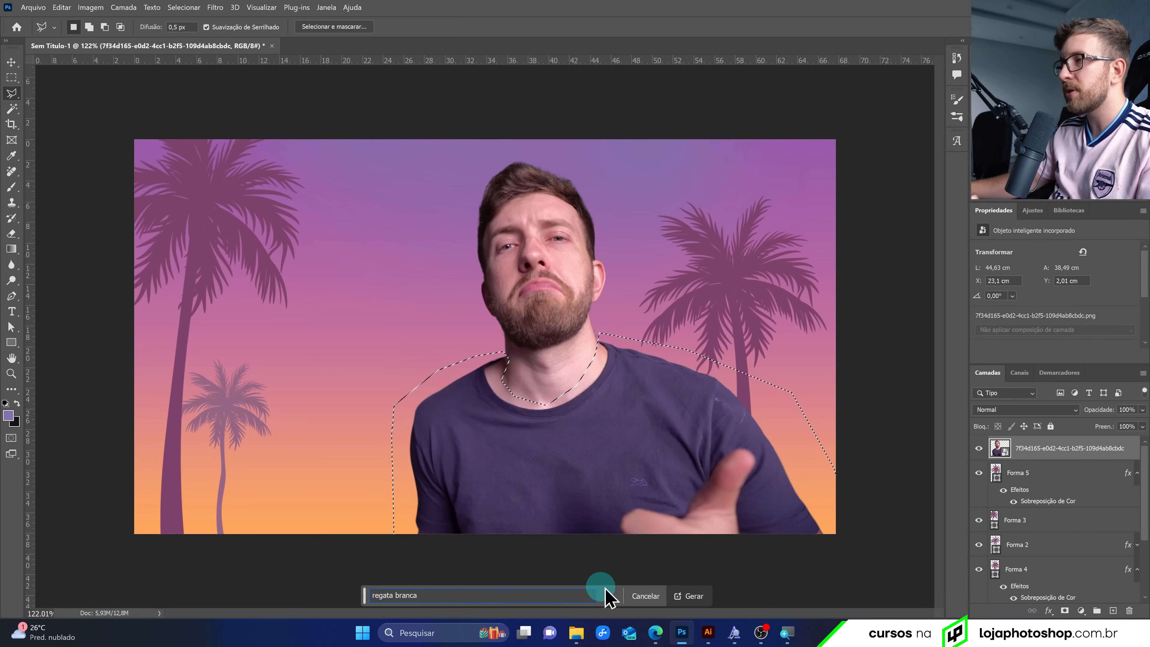
pyautogui.click(692, 597)
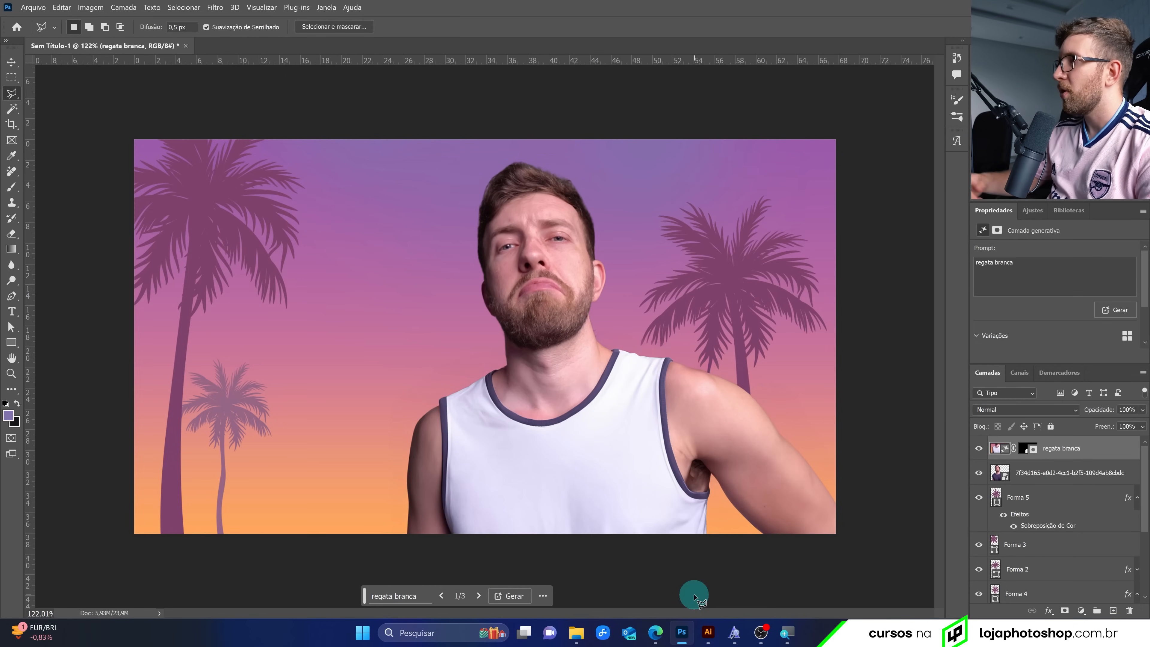
# Compare the three generated tank top variations and return to the white one
pyautogui.scroll(-2, 1042, 342)
pyautogui.scroll(-1, 1051, 336)
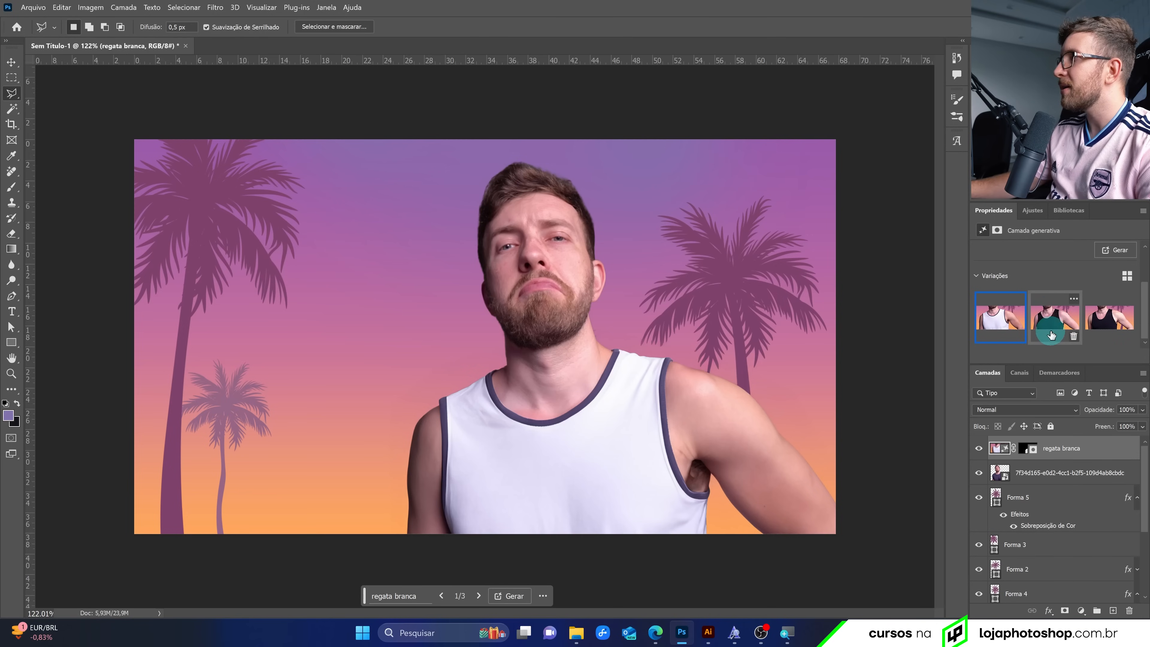
pyautogui.click(1055, 321)
pyautogui.click(1102, 321)
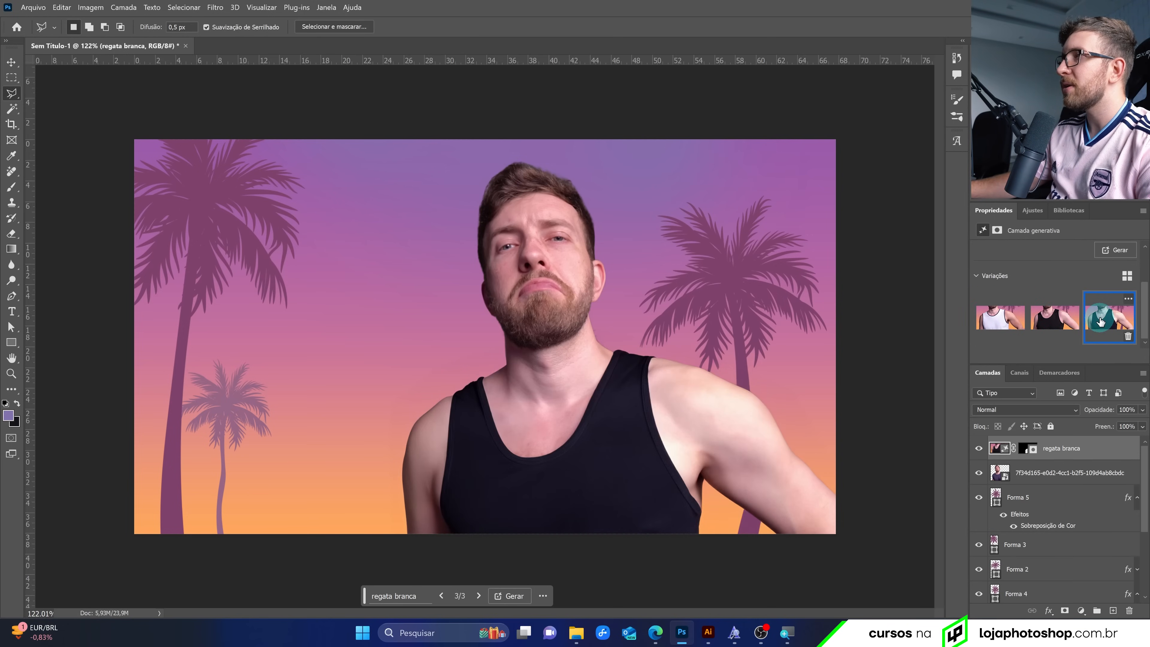
pyautogui.click(993, 318)
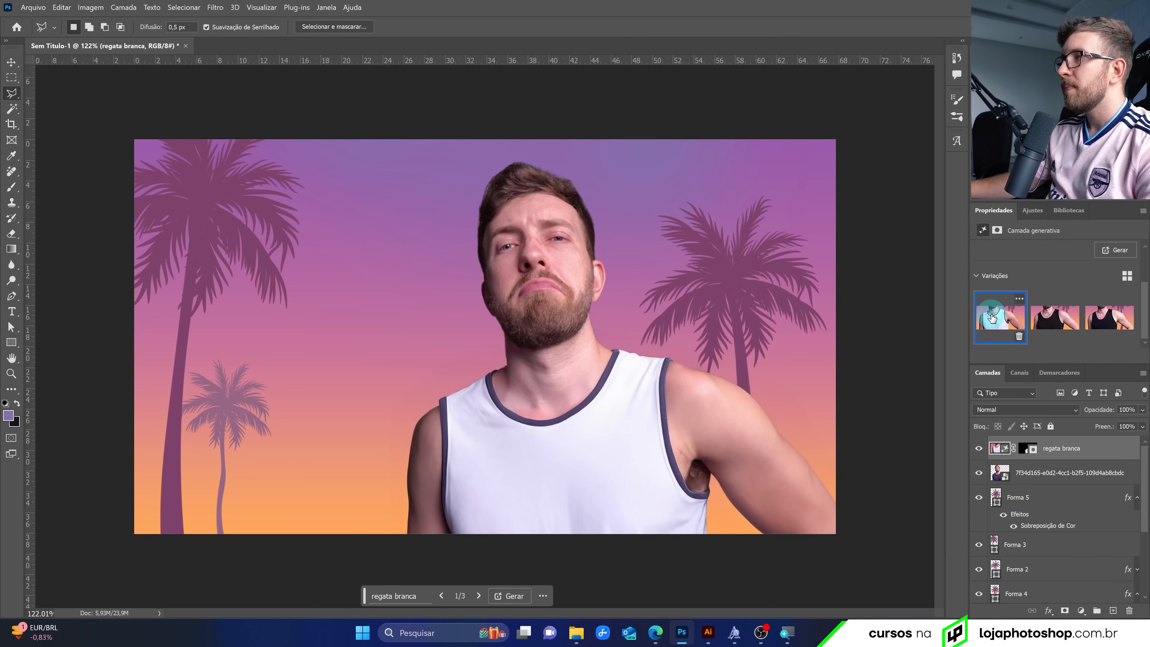
# Generate more variations with the same prompt, compare them, and select the navy tank top with arm tattoos
pyautogui.scroll(2, 992, 312)
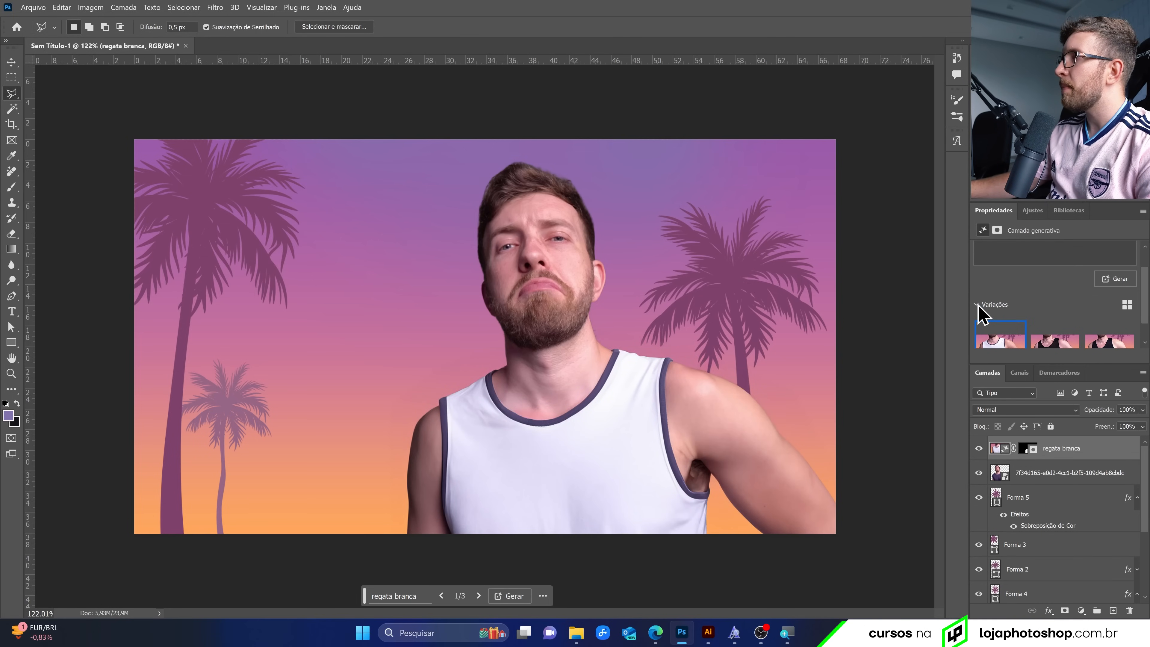
pyautogui.click(980, 313)
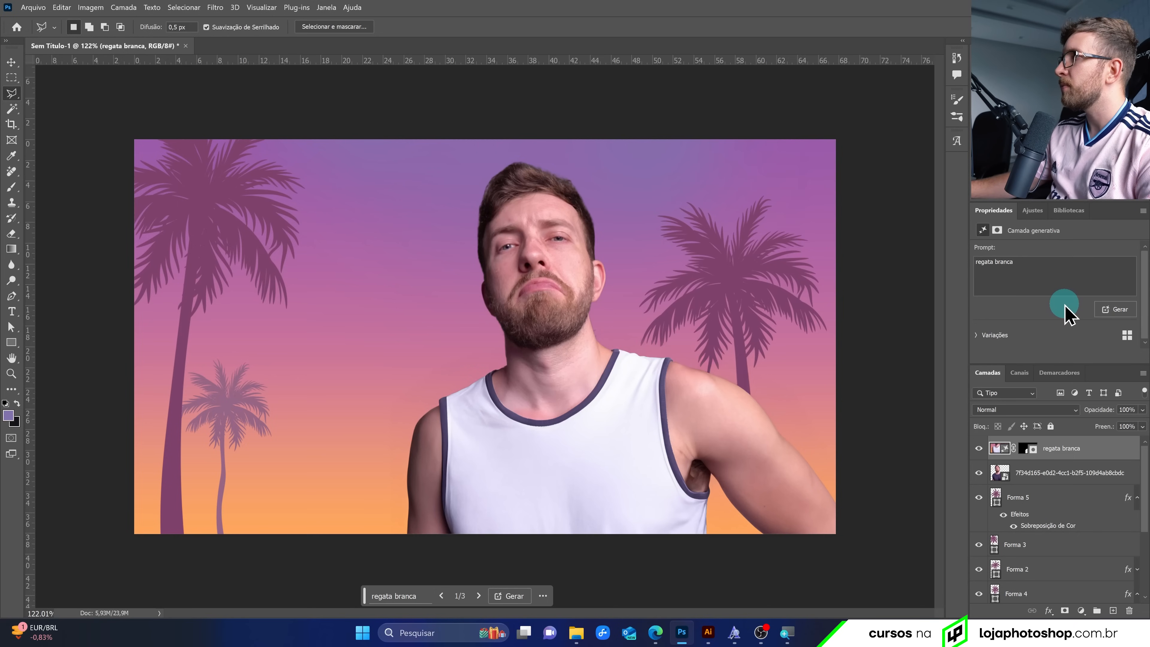
pyautogui.click(1102, 308)
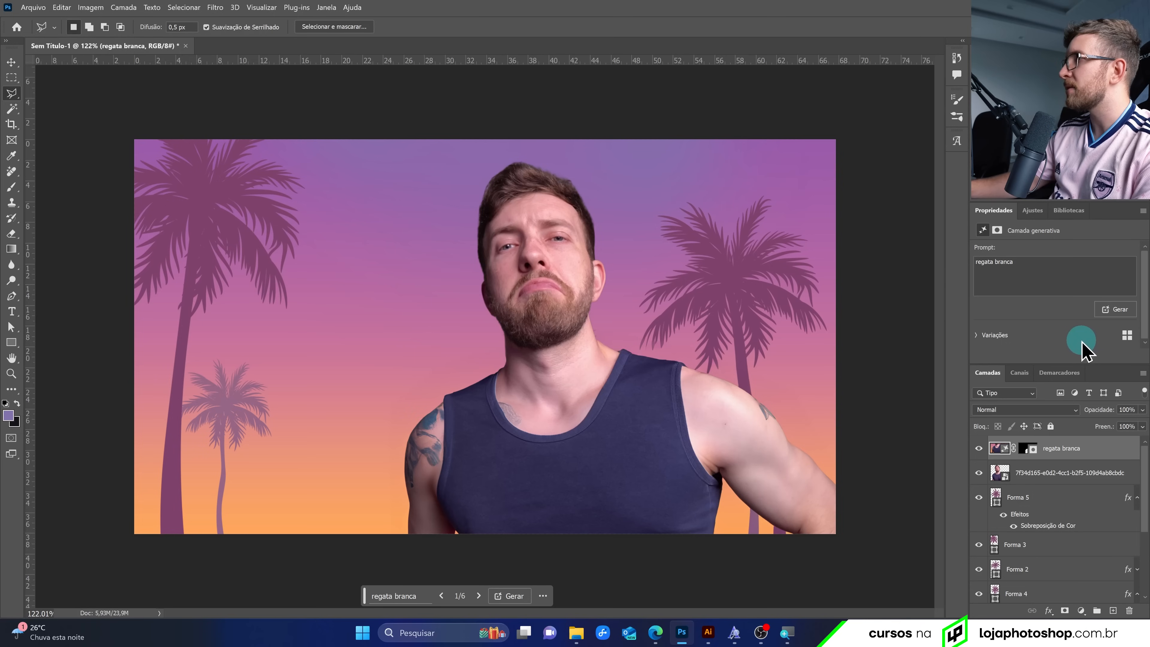
pyautogui.click(985, 335)
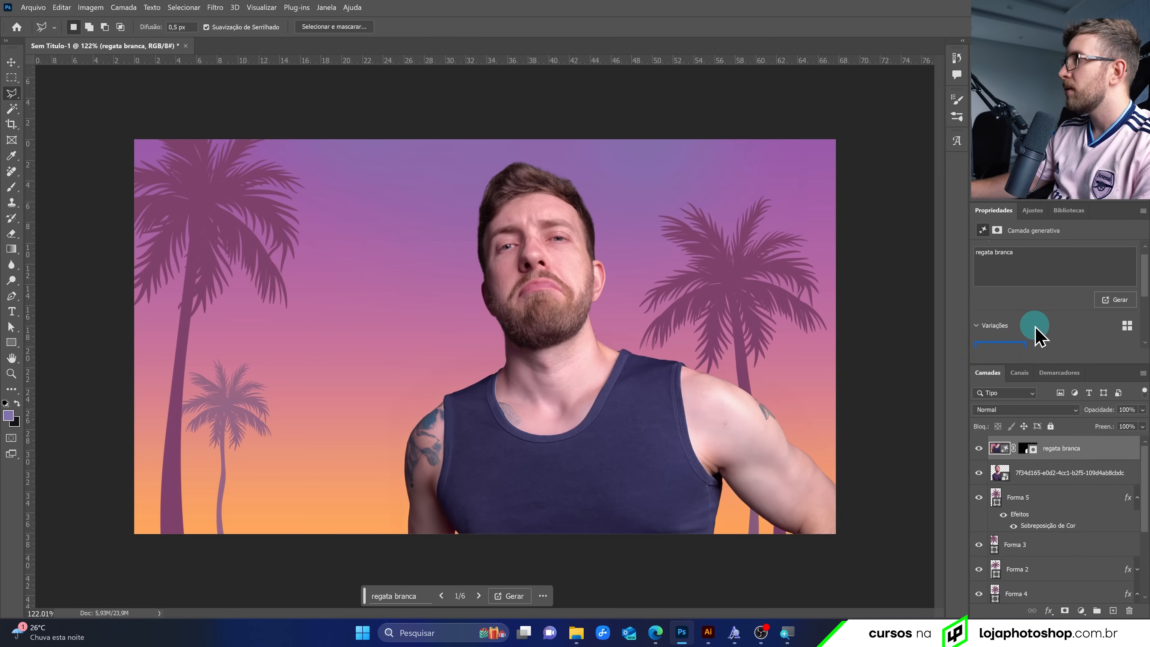
pyautogui.click(1041, 331)
pyautogui.click(1118, 333)
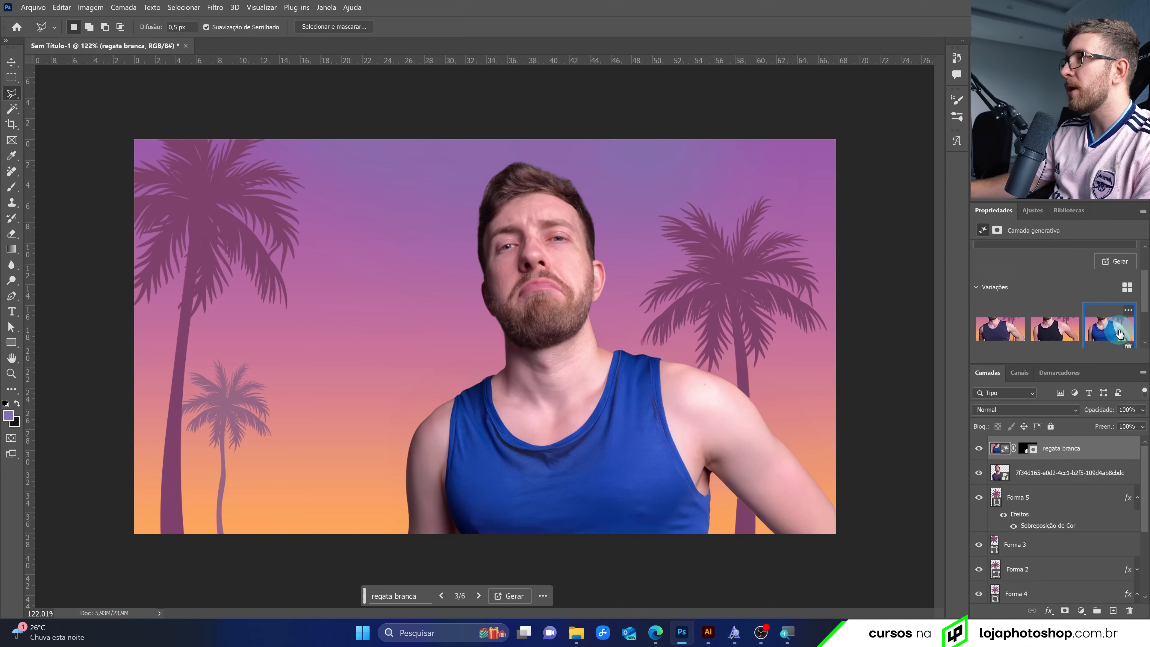
pyautogui.click(1002, 334)
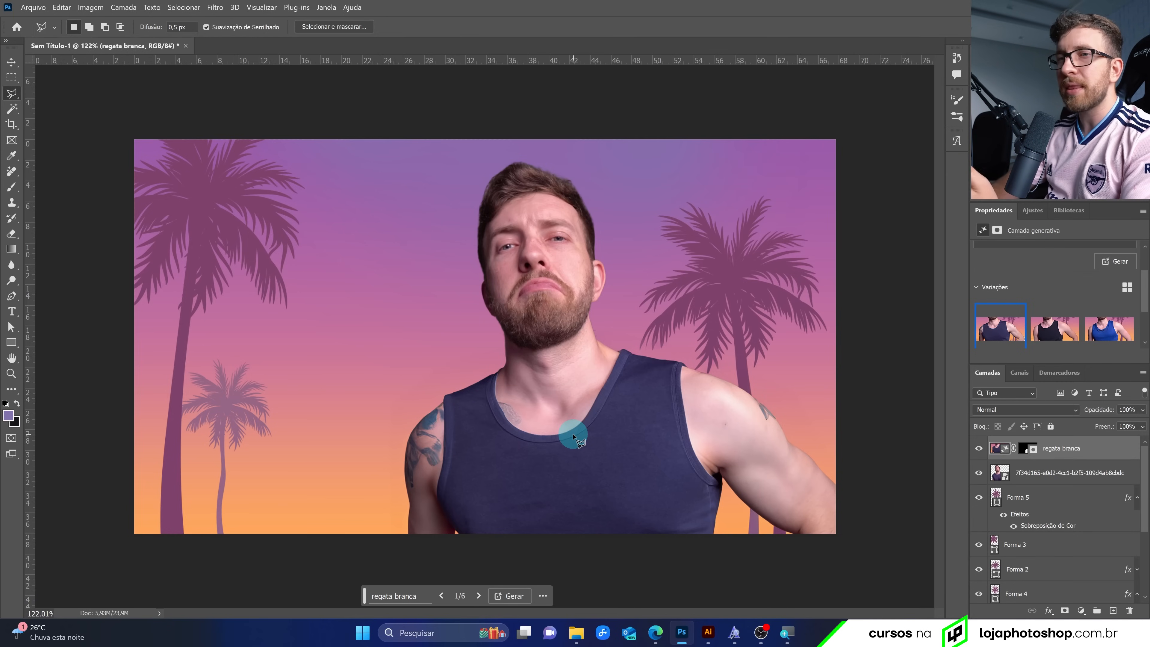
# Place the CADEIRA GAMER image from the GTA6 folder on the canvas and flip it horizontally
pyautogui.click(578, 637)
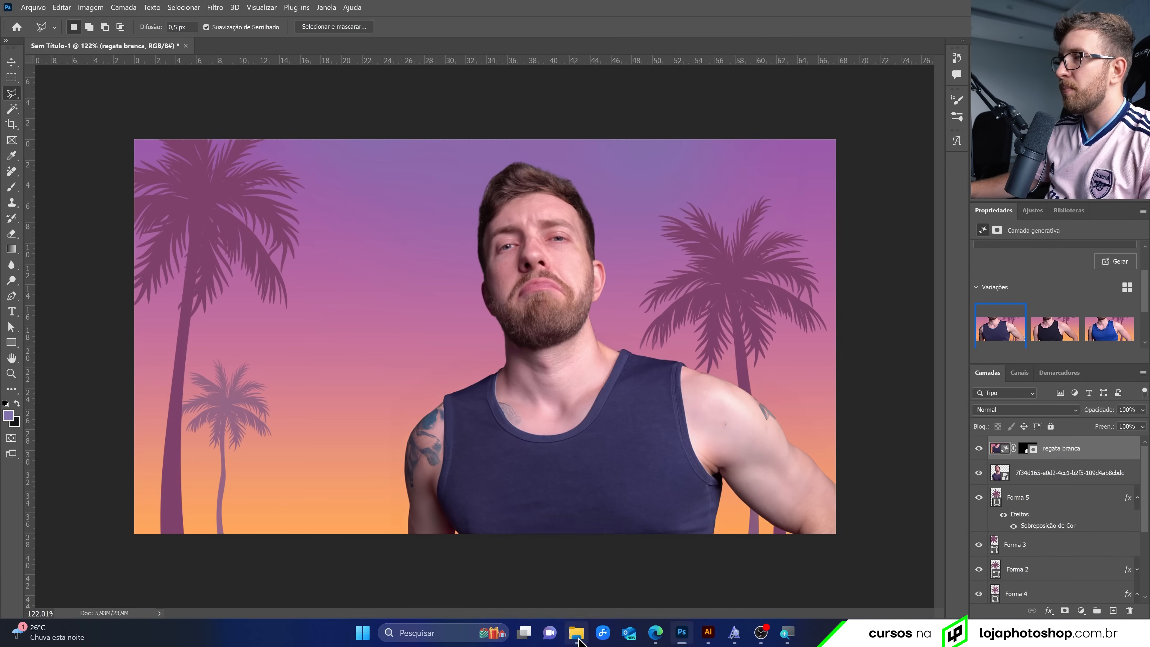
pyautogui.click(490, 164)
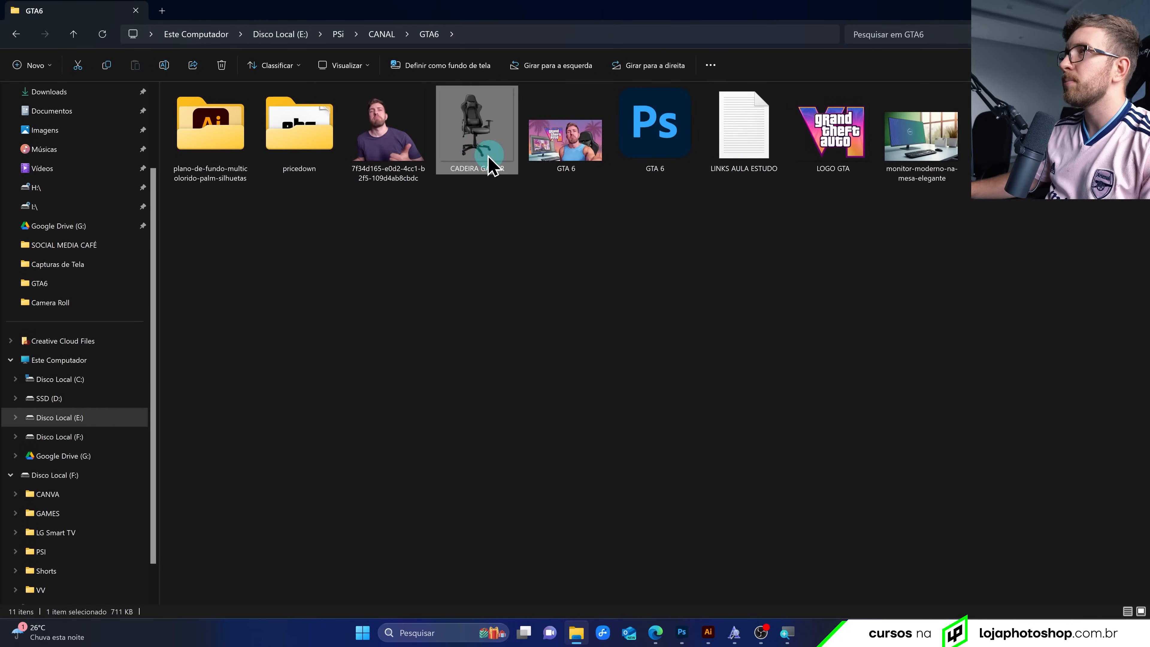
pyautogui.moveTo(490, 164); pyautogui.dragTo(667, 457)
pyautogui.moveTo(621, 406); pyautogui.dragTo(692, 442)
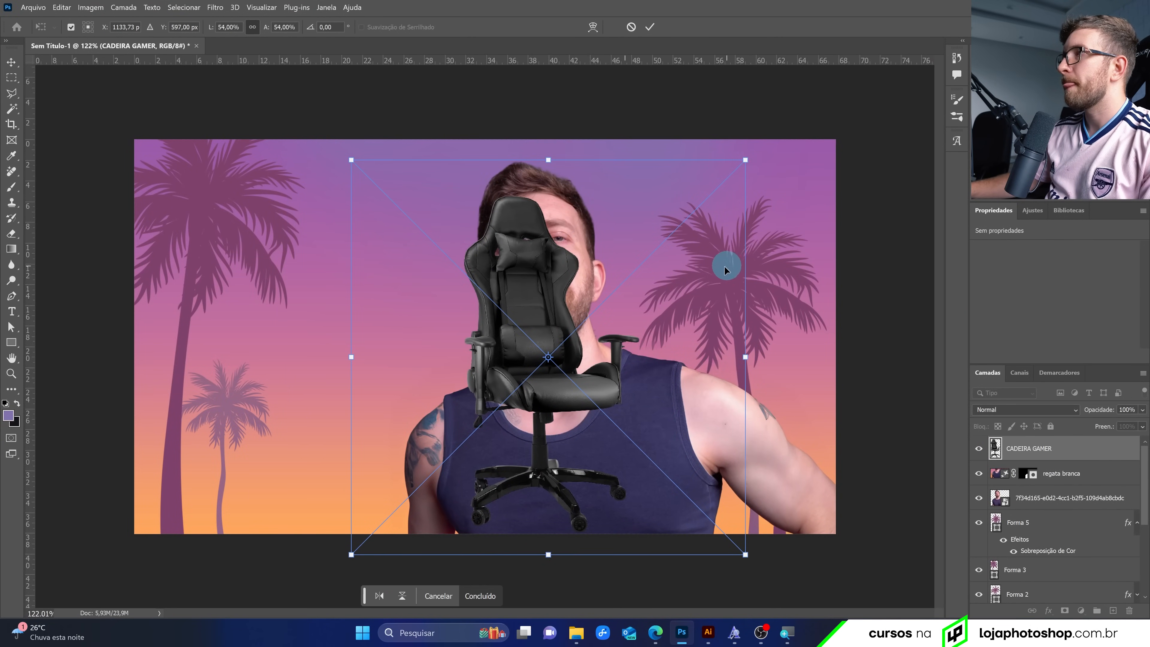
pyautogui.rightClick(552, 325)
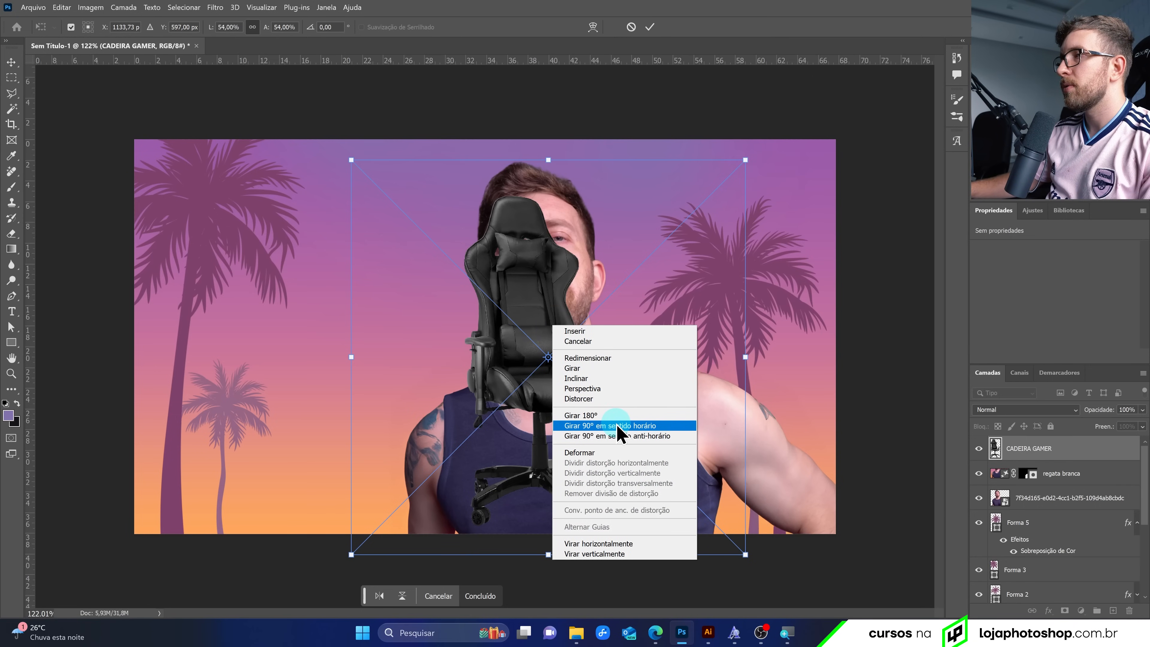
pyautogui.click(605, 543)
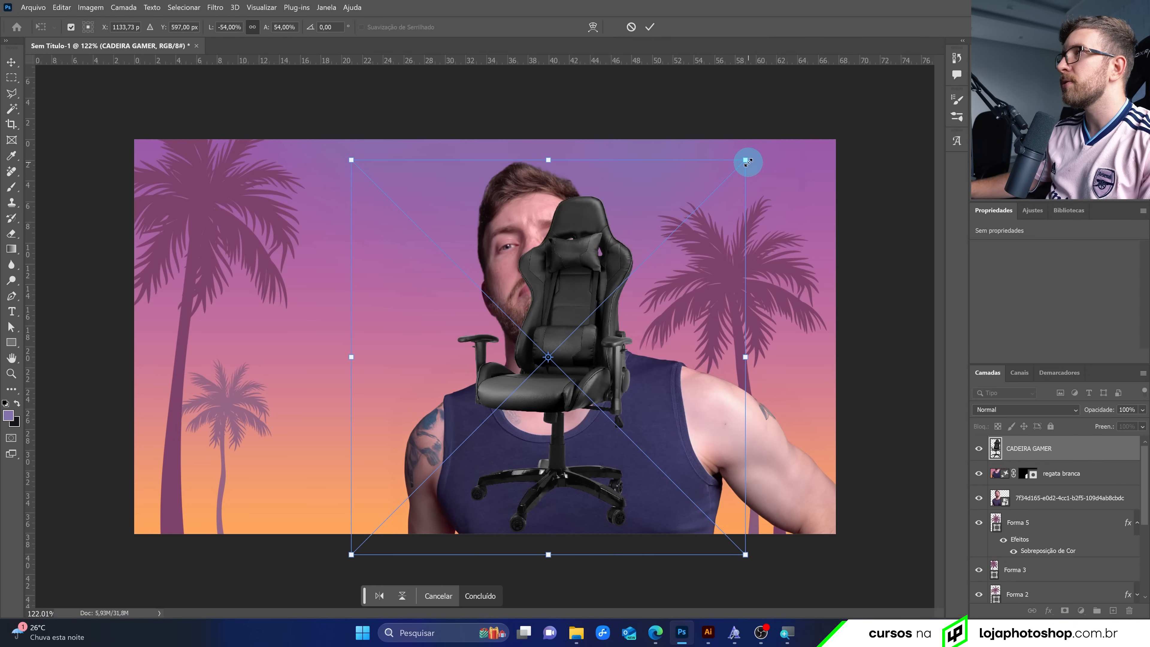
# Enlarge the gaming chair to about 116%, offset it to the right of the man's head, and move its layer below the man's photo layer
pyautogui.moveTo(747, 162); pyautogui.dragTo(926, 108)
pyautogui.moveTo(674, 370); pyautogui.dragTo(718, 362)
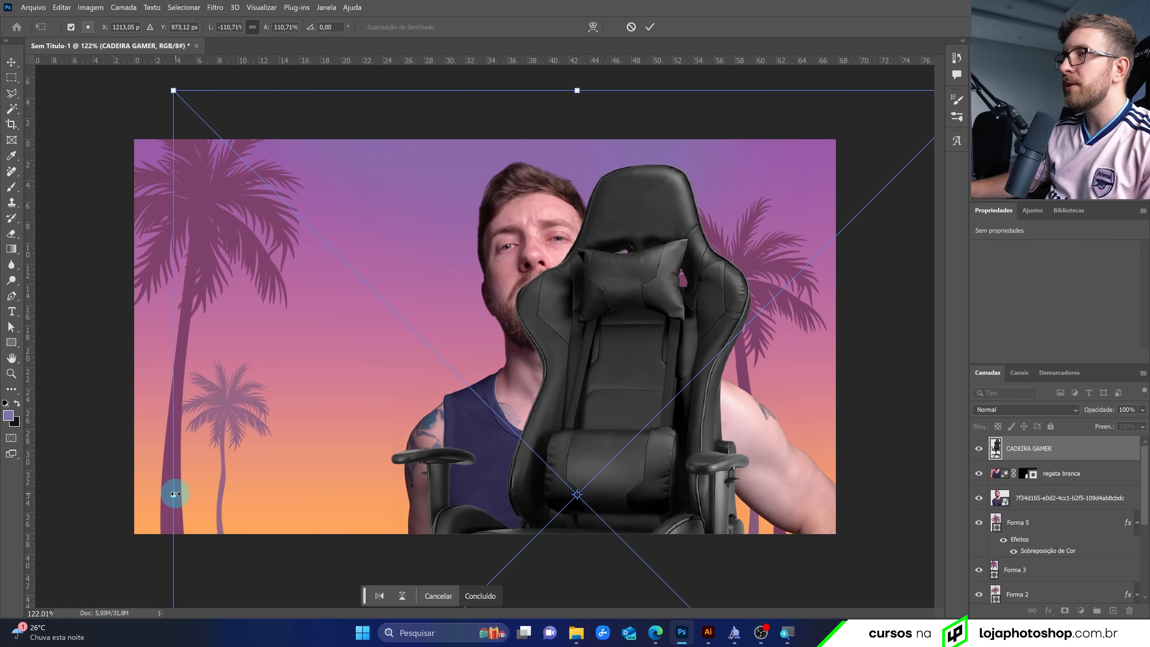
pyautogui.moveTo(175, 494); pyautogui.dragTo(154, 501)
pyautogui.moveTo(468, 411); pyautogui.dragTo(473, 431)
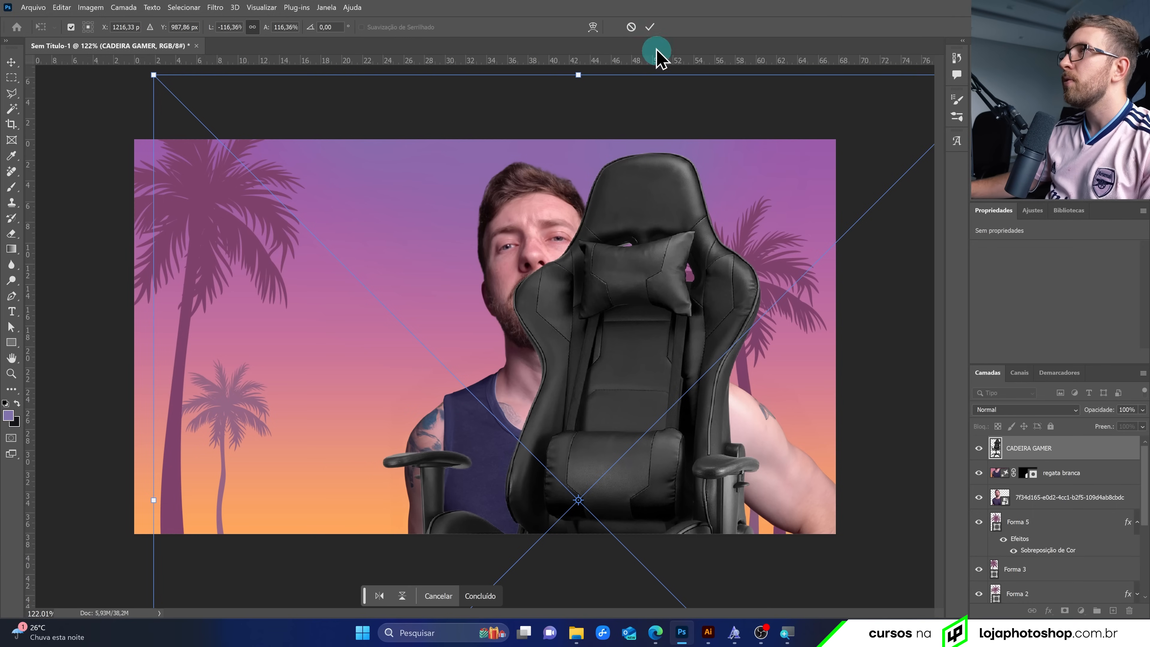
pyautogui.click(650, 26)
pyautogui.moveTo(1037, 450); pyautogui.dragTo(1043, 510)
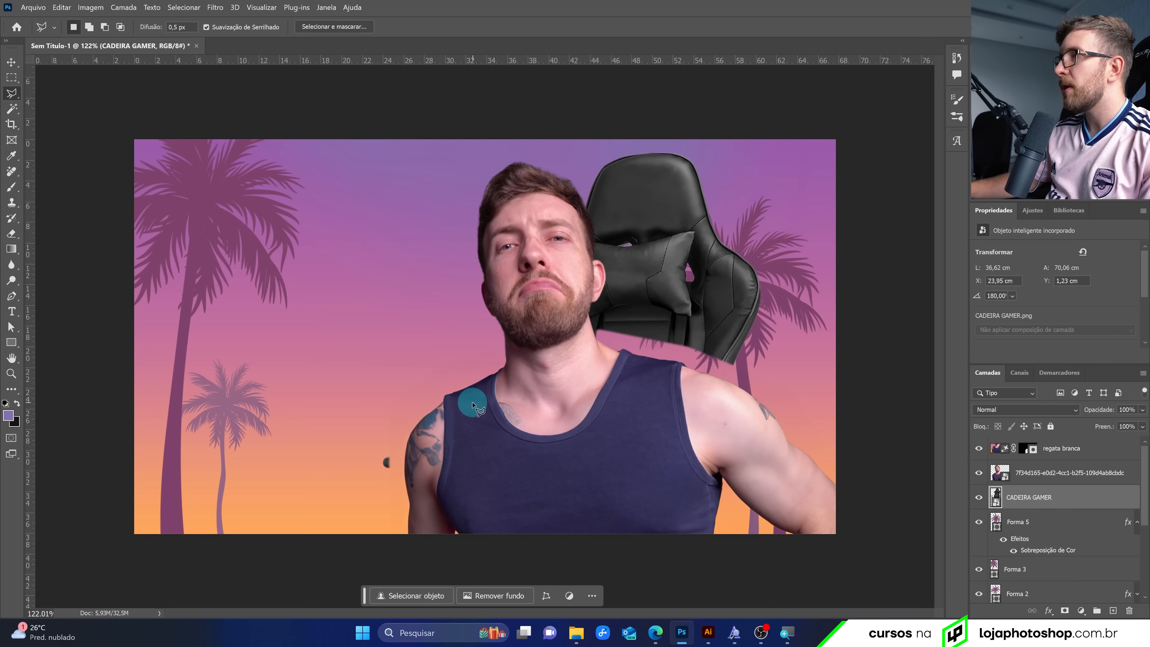
# Compare the composition with the regata branca layer hidden and shown to examine where it covers the chair
pyautogui.click(980, 448)
pyautogui.click(981, 448)
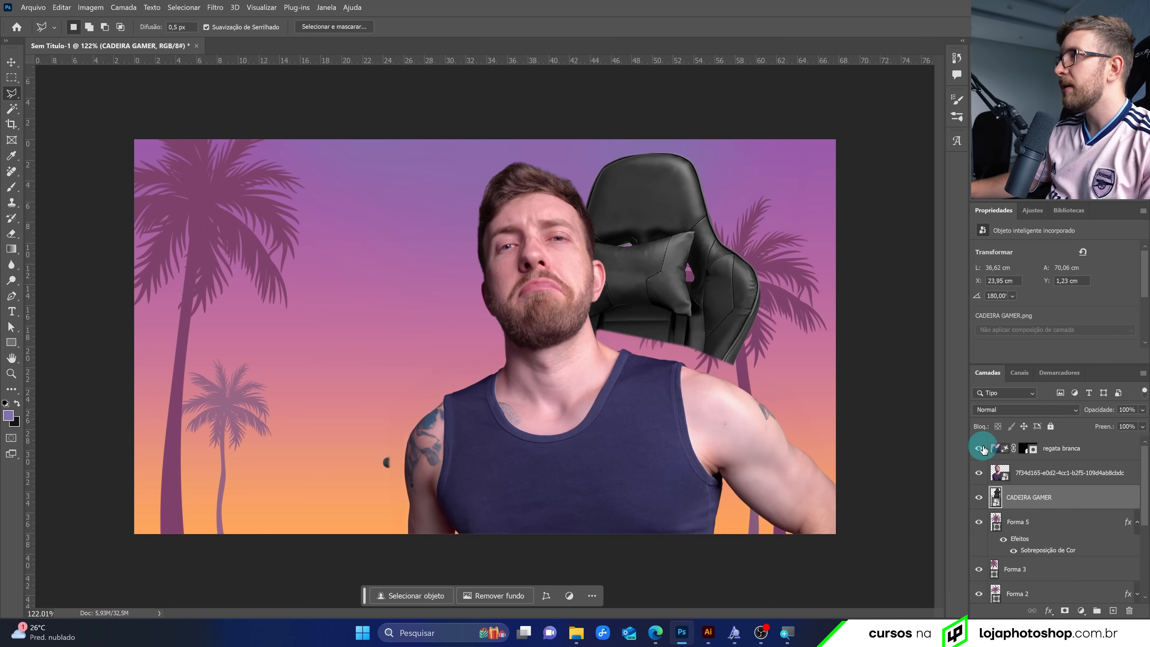
pyautogui.click(983, 449)
pyautogui.click(982, 449)
pyautogui.click(981, 449)
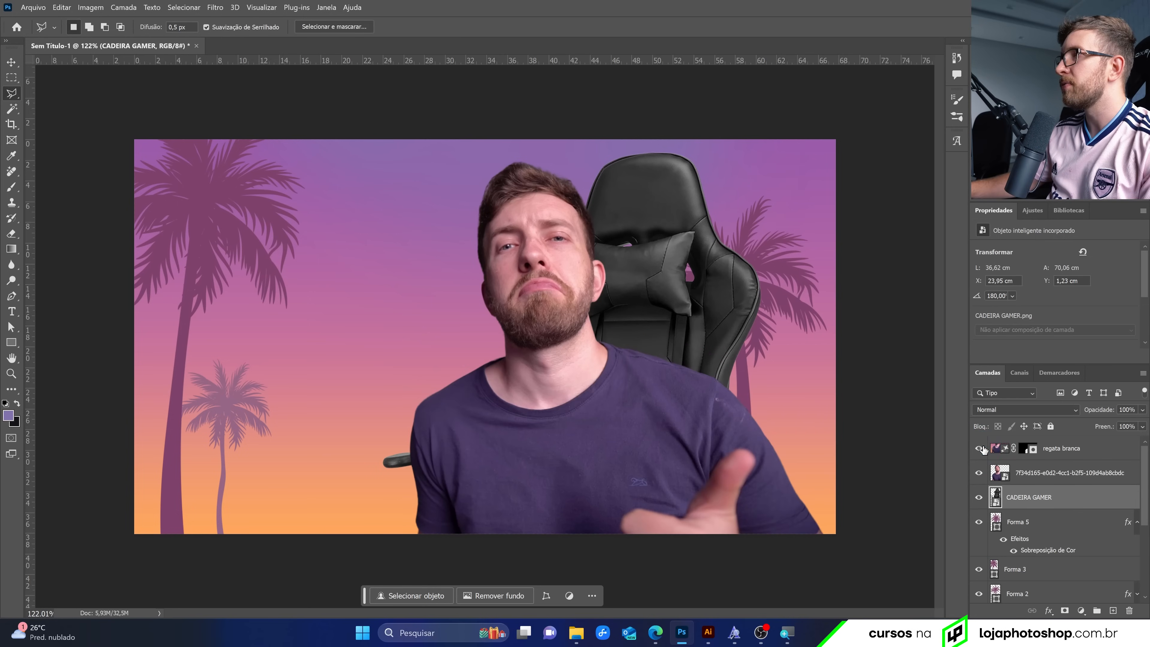
pyautogui.click(982, 449)
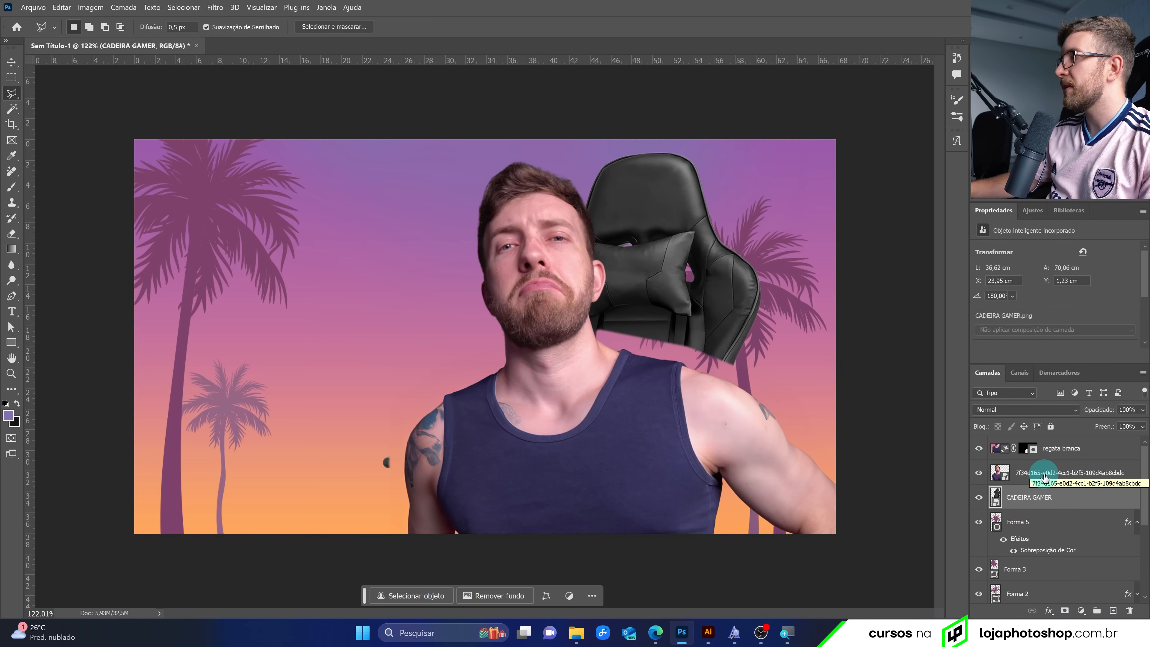
# Merge the regata branca layer with the man's photo layer and remove the merged layer's background
pyautogui.click(1022, 472)
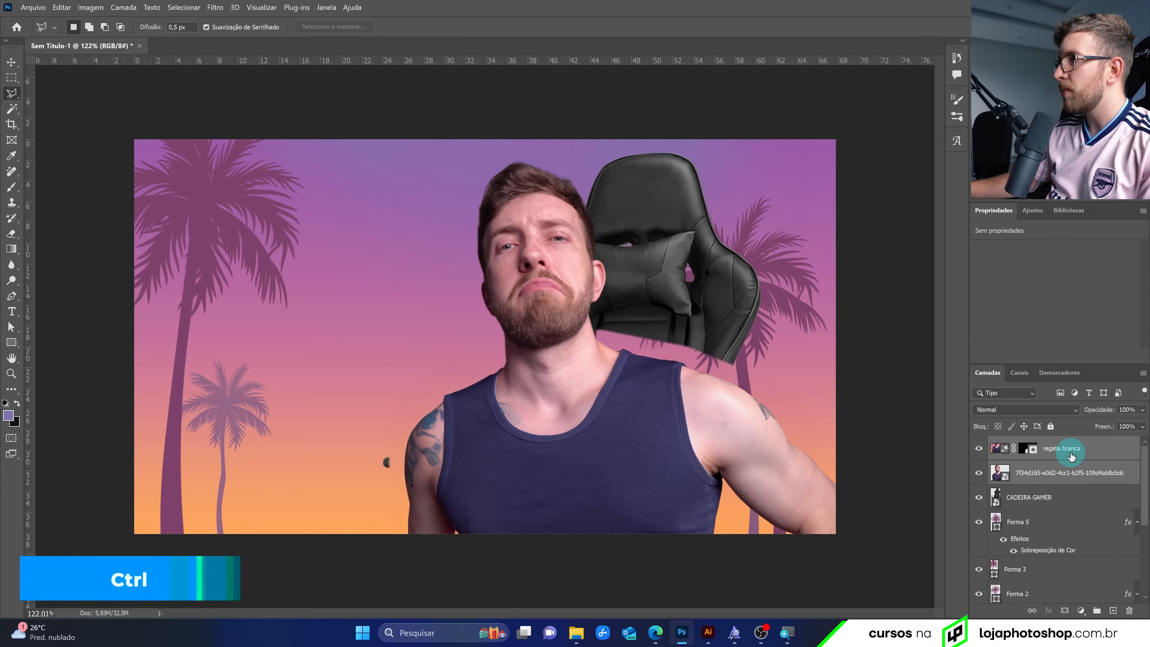
pyautogui.keyDown('ctrl'); pyautogui.click(1068, 471); pyautogui.keyUp('ctrl')
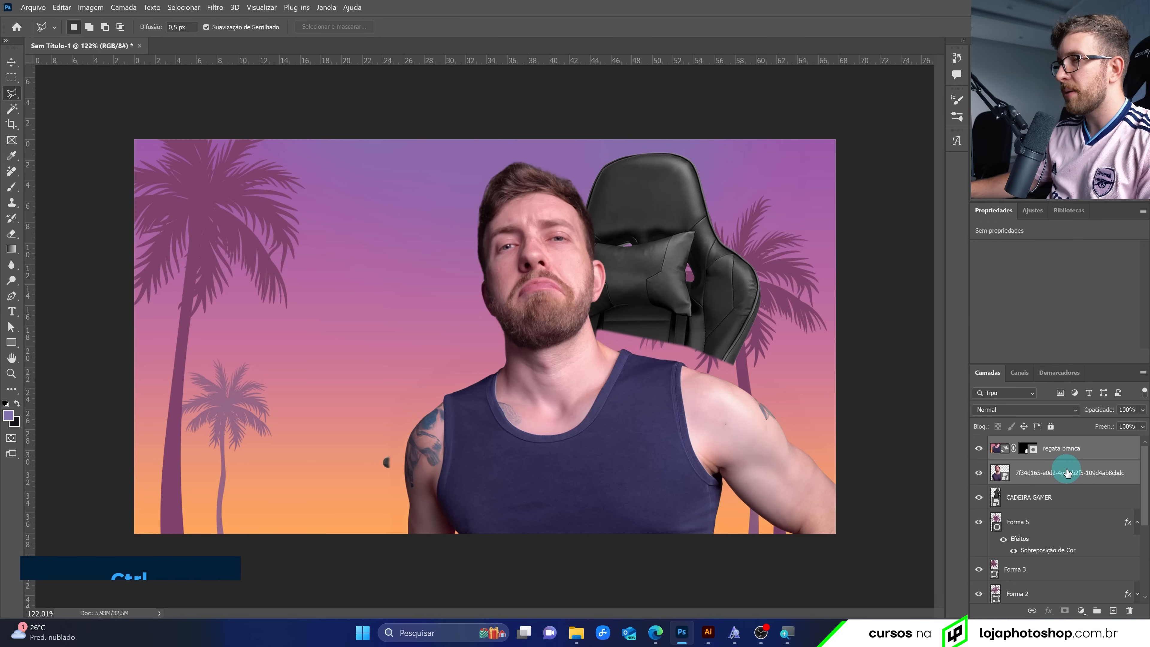
pyautogui.hotkey('ctrl', 'e')
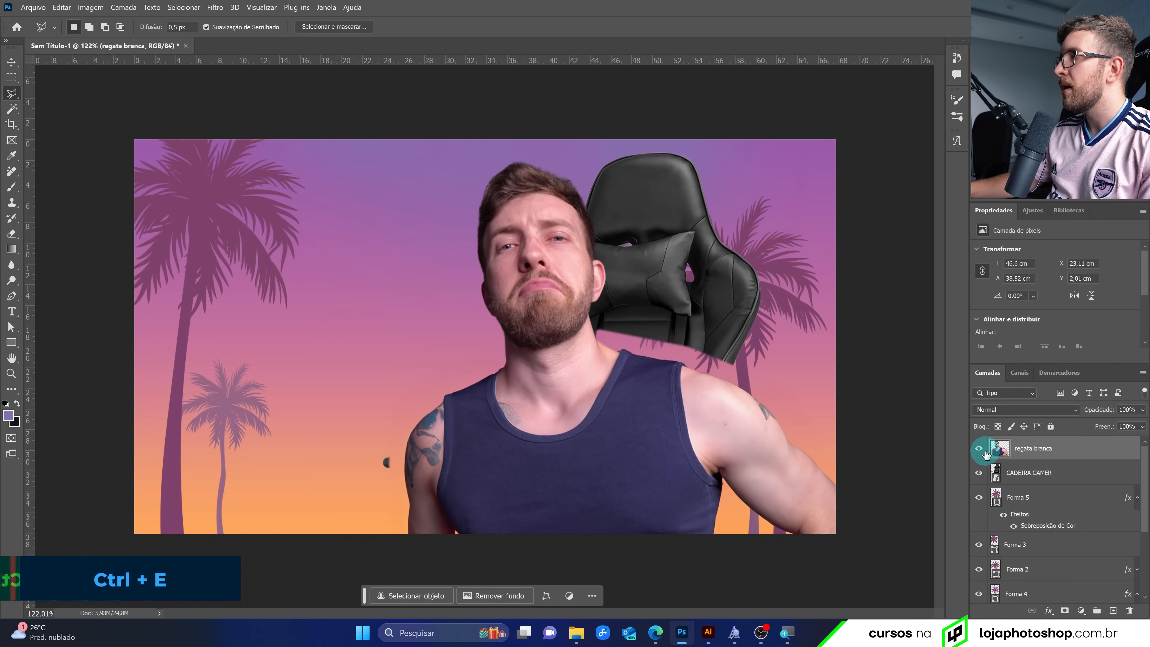
pyautogui.scroll(-3, 1072, 299)
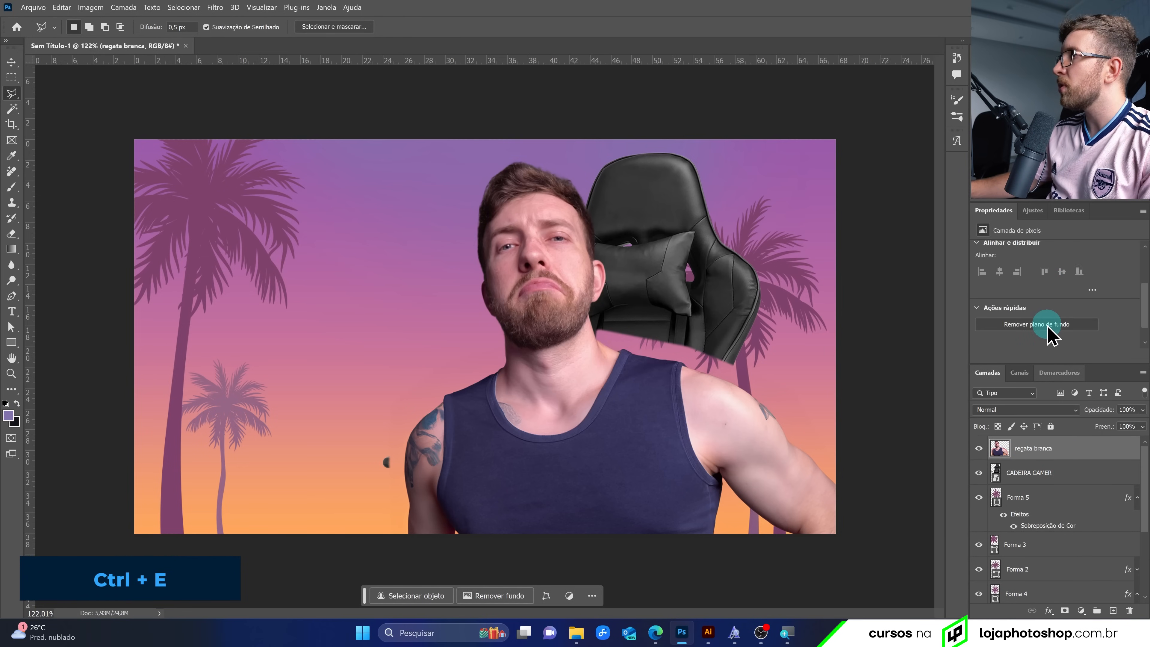
pyautogui.click(1047, 325)
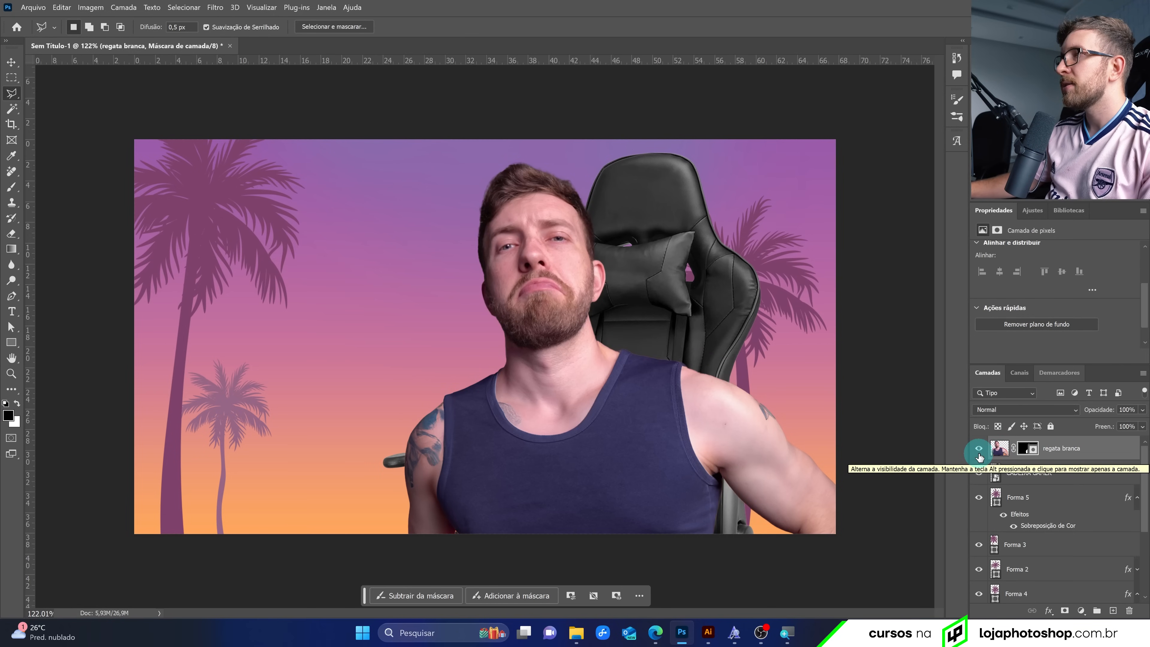
# Lower the gaming chair behind the man's shoulder and enlarge it to about 136%
pyautogui.keyDown('ctrl'); pyautogui.click(722, 312); pyautogui.keyUp('ctrl')
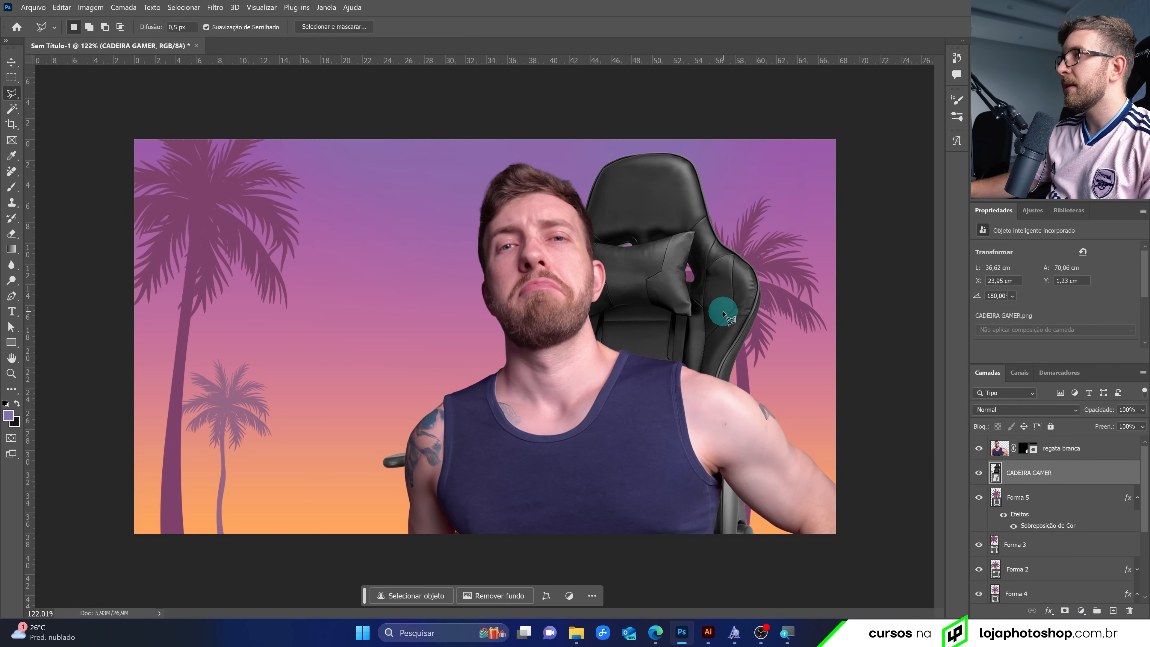
pyautogui.press('v')
pyautogui.moveTo(723, 313); pyautogui.dragTo(752, 379)
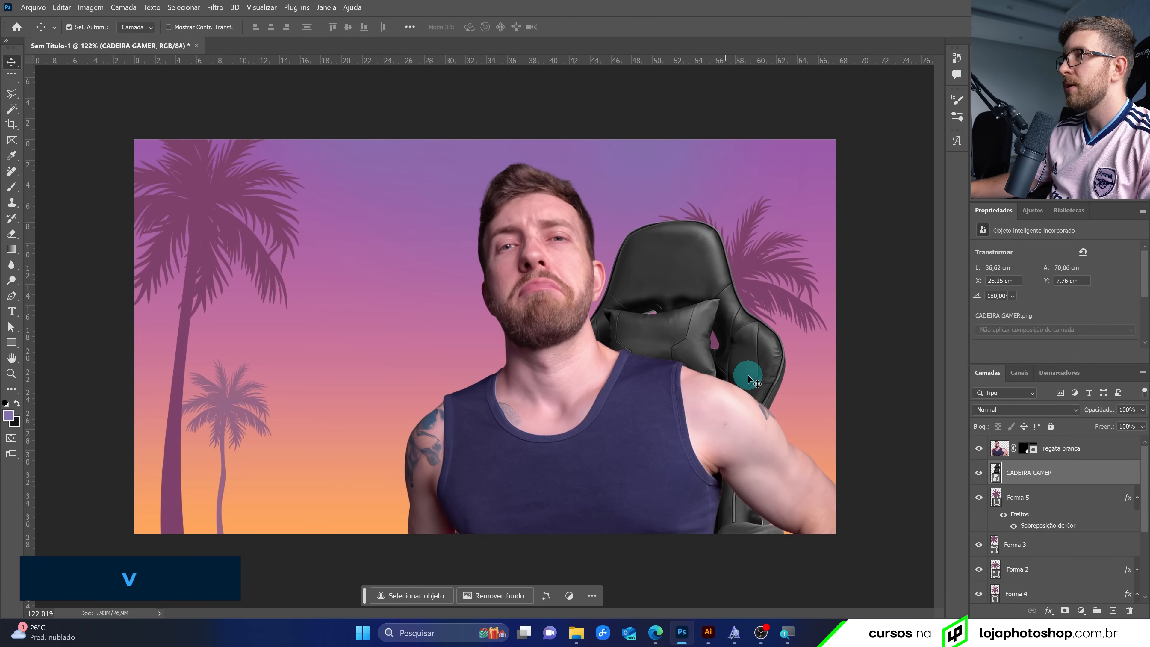
pyautogui.hotkey('ctrl', 't')
pyautogui.moveTo(620, 144); pyautogui.dragTo(609, 68)
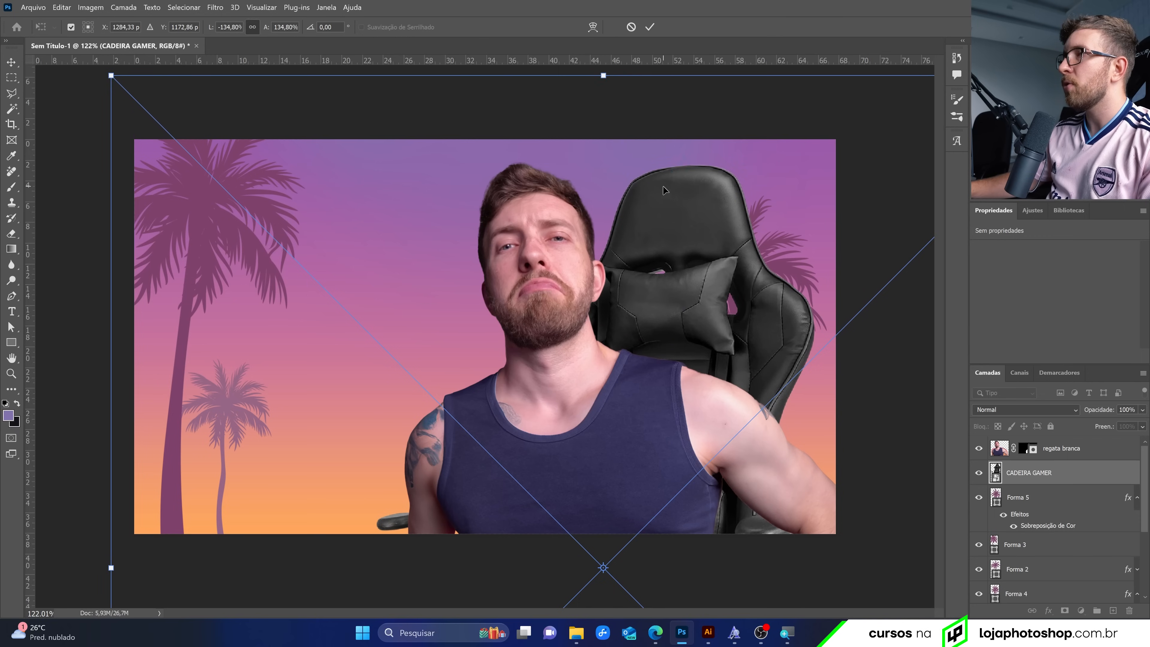
pyautogui.moveTo(665, 190); pyautogui.dragTo(653, 216)
pyautogui.moveTo(590, 107); pyautogui.dragTo(591, 104)
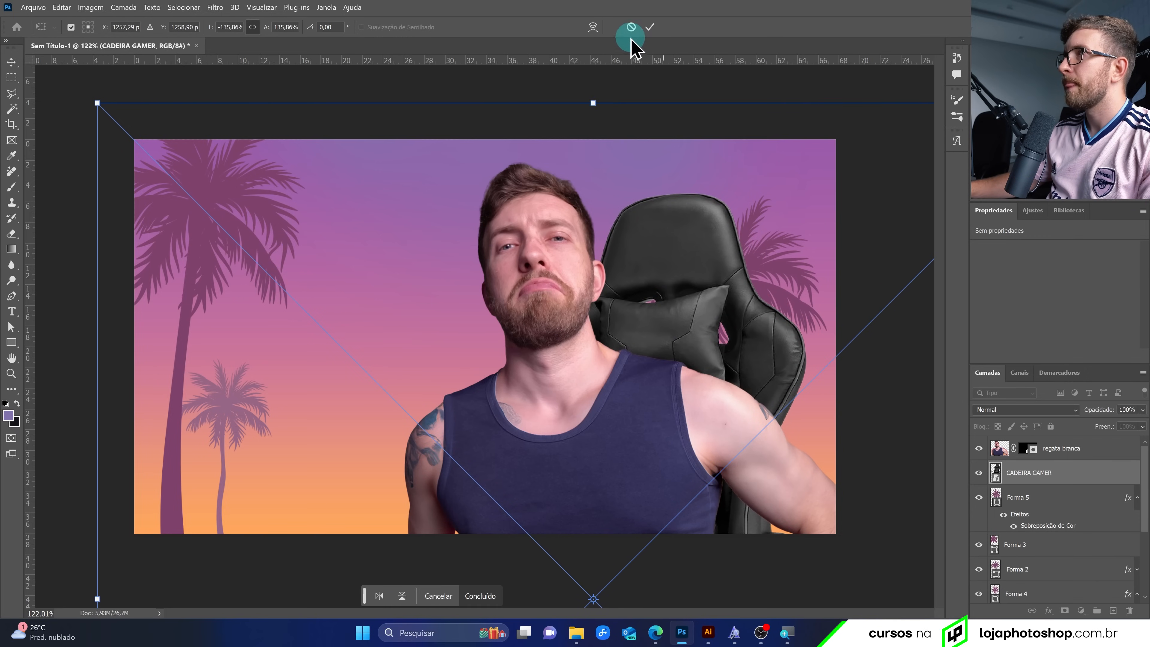
pyautogui.click(647, 28)
# Shift the gaming chair slightly closer to the man, to about X 21.2 cm and Y 5.43 cm
pyautogui.scroll(-4, 727, 435)
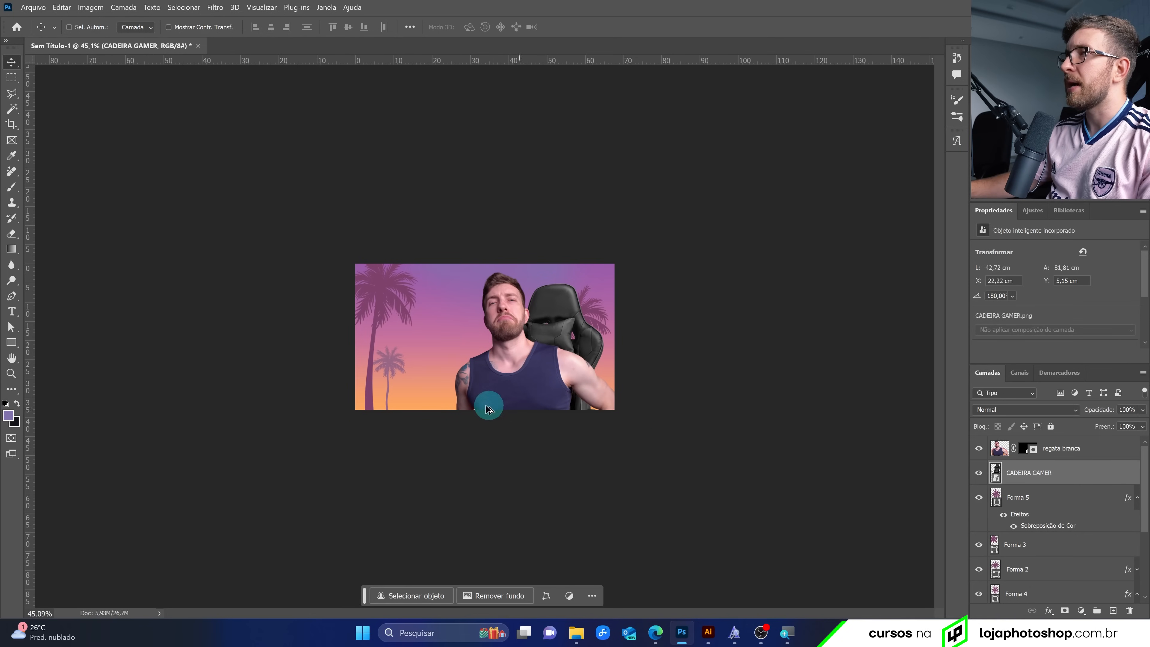
pyautogui.scroll(2, 472, 403)
pyautogui.moveTo(596, 327); pyautogui.dragTo(589, 328)
pyautogui.scroll(2, 589, 335)
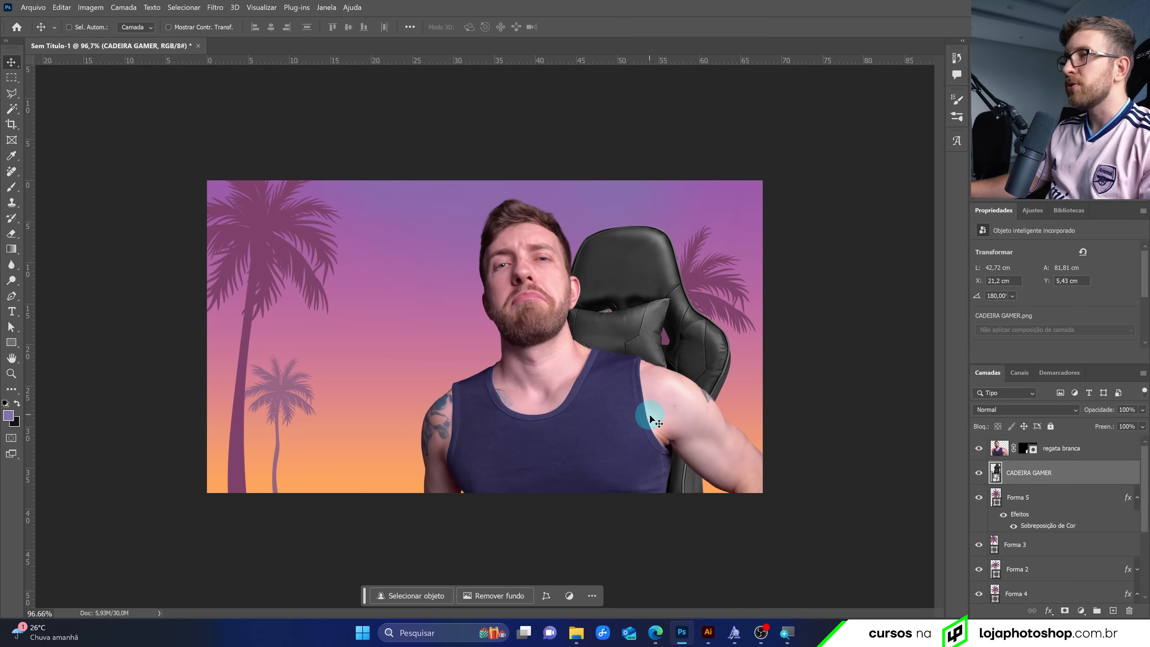
# Place the monitor-moderno-na-mesa-elegante image above the other layers, against the canvas's left edge
pyautogui.click(577, 632)
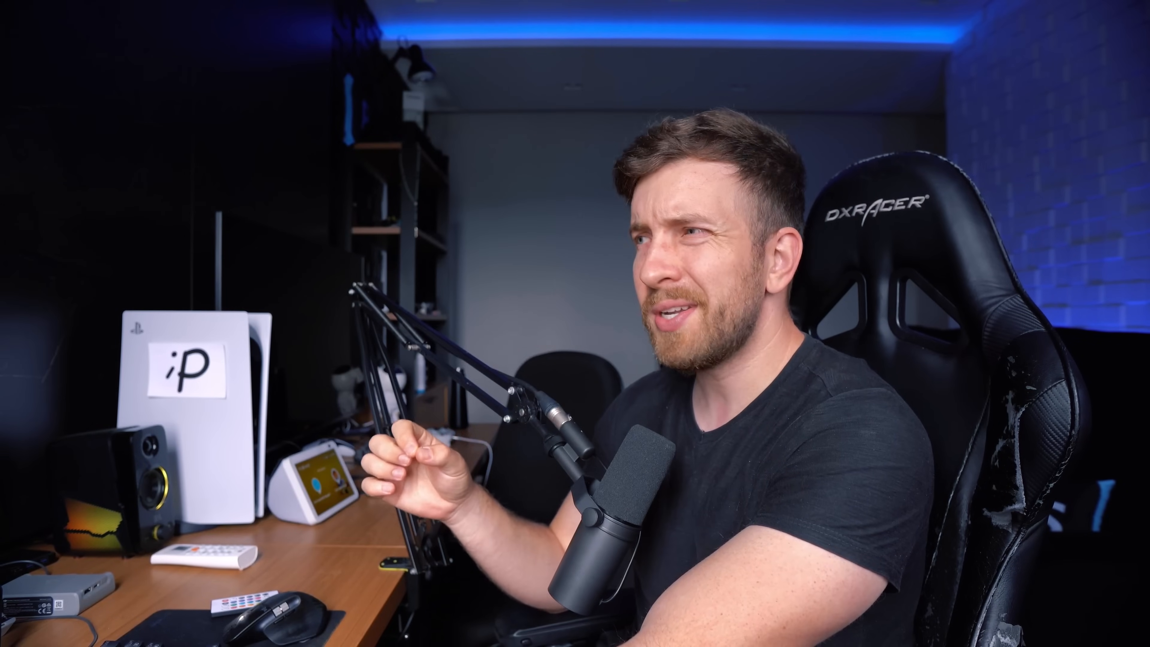
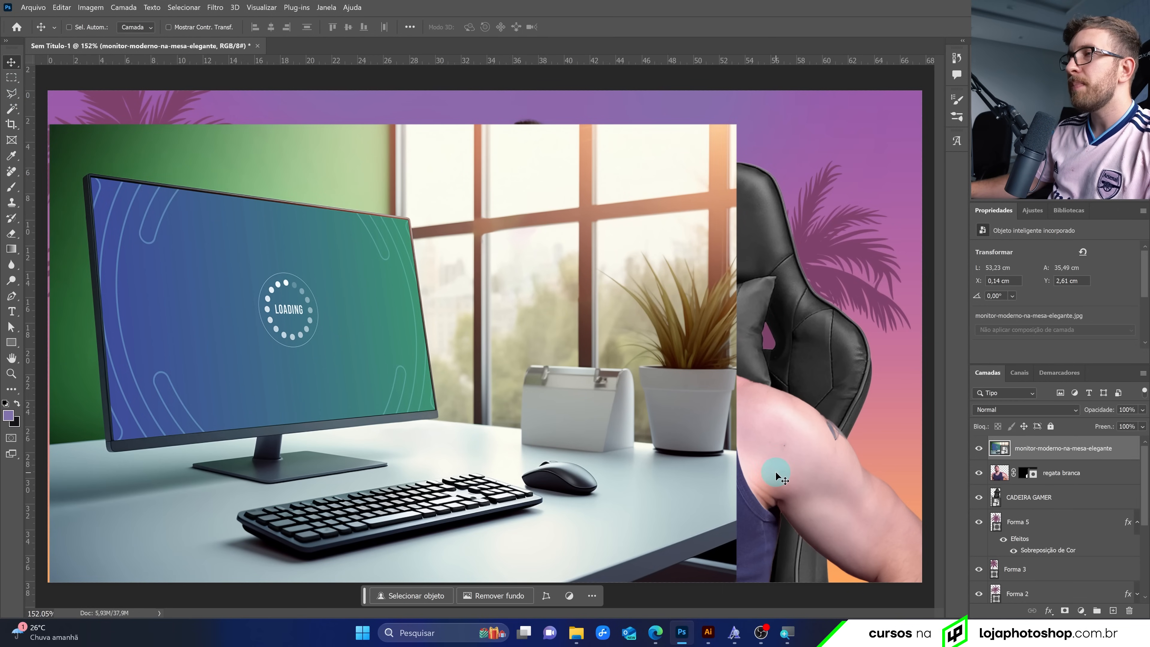
pyautogui.click(11, 93)
pyautogui.hotkey('ctrl', '-')
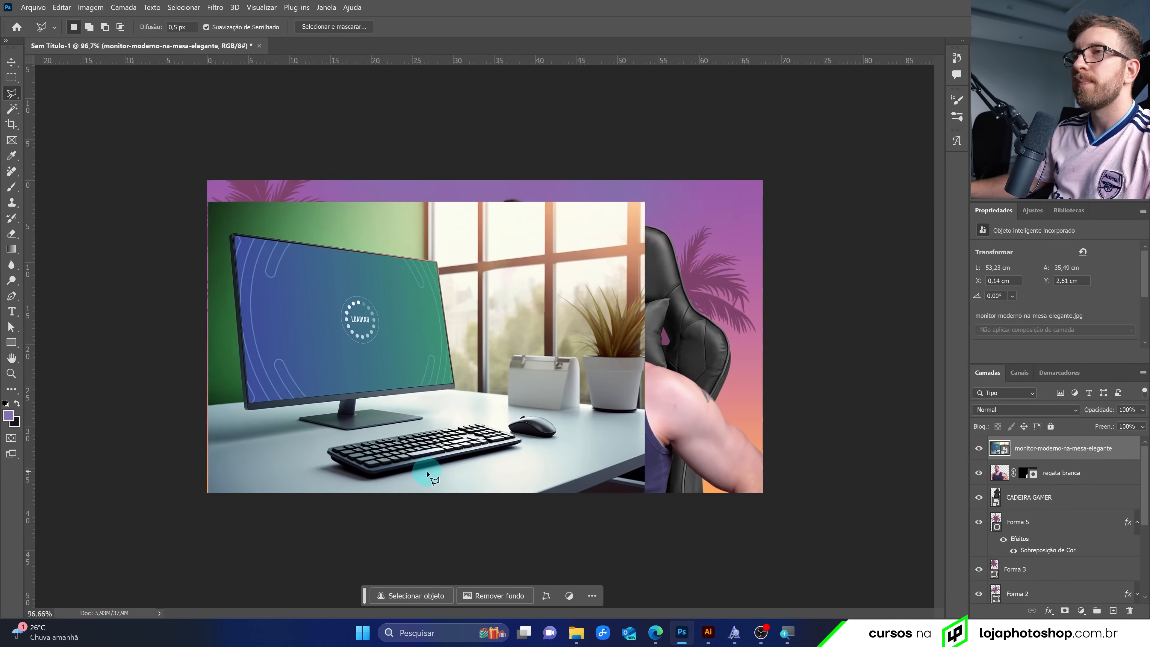
# Start a Pen tool path at the desk's far edge on the image's left border and trace up the monitor's left side to its upper corner
pyautogui.scroll(7, 148, 411)
pyautogui.moveTo(119, 433); pyautogui.dragTo(304, 428)
pyautogui.click(11, 296)
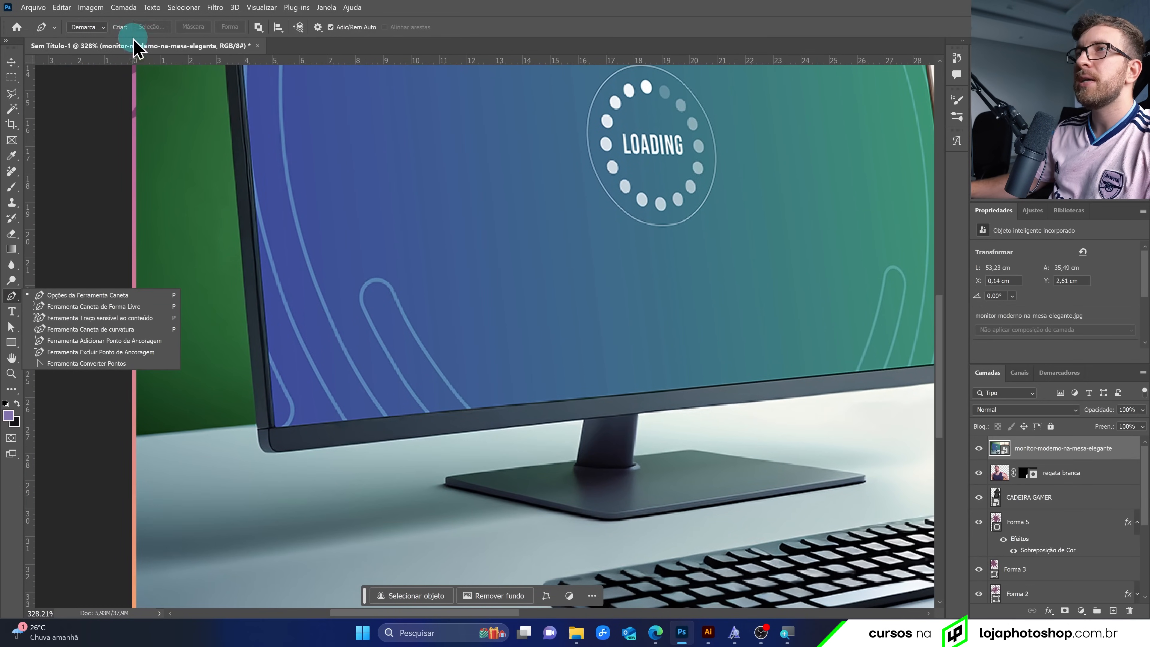
pyautogui.click(132, 439)
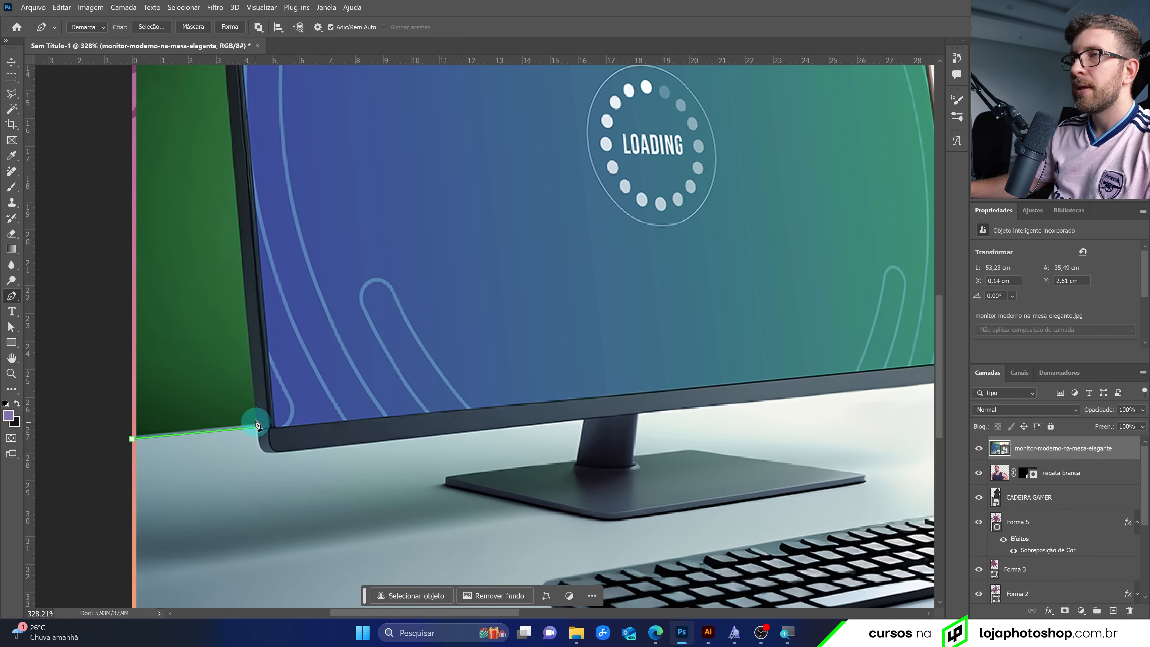
pyautogui.moveTo(238, 103); pyautogui.dragTo(352, 277)
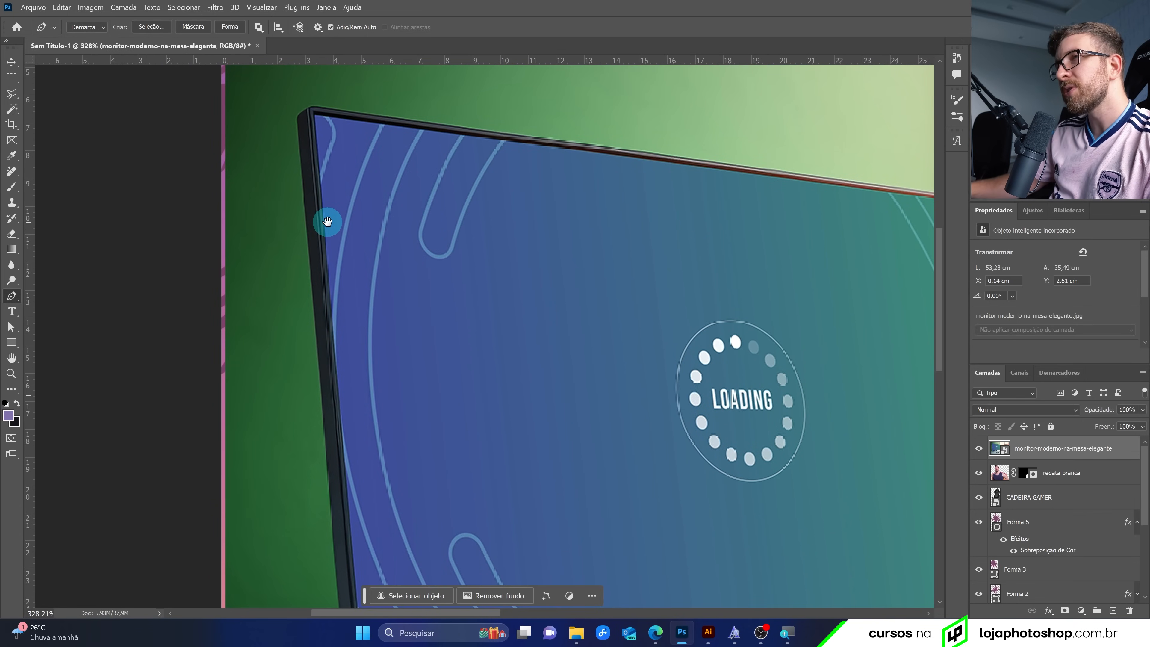
pyautogui.moveTo(327, 222); pyautogui.dragTo(328, 240)
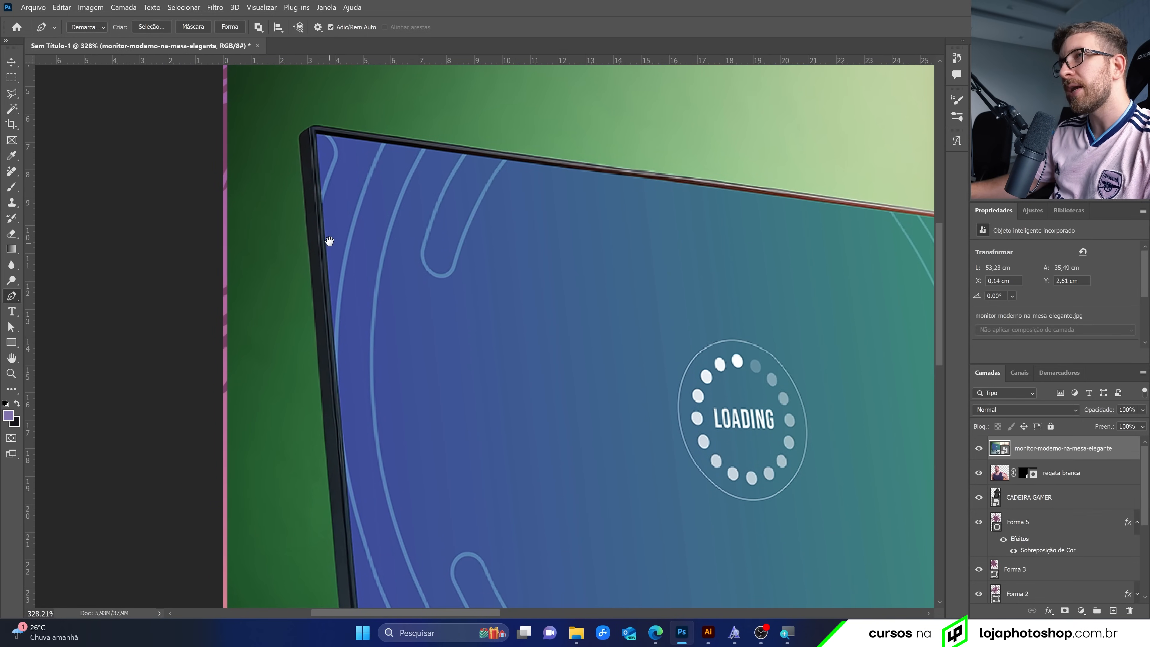
pyautogui.click(300, 138)
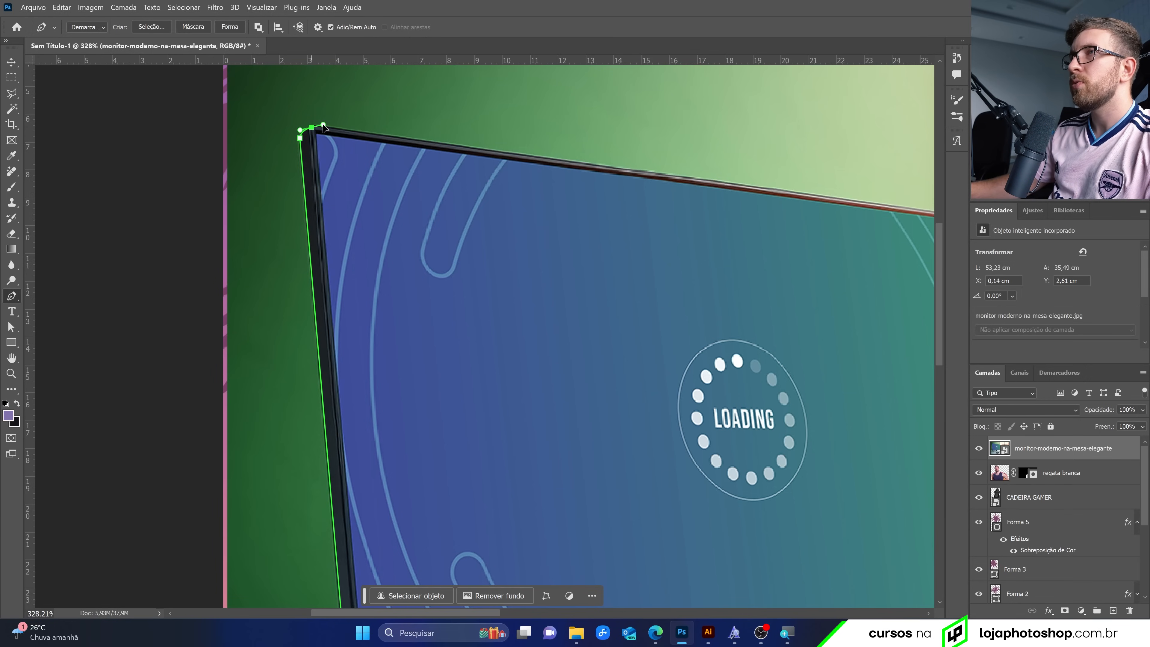
# Continue the Pen path along the monitor's top edge, down its right side and around its lower right corner to the desk edge
pyautogui.moveTo(634, 200); pyautogui.dragTo(239, 191)
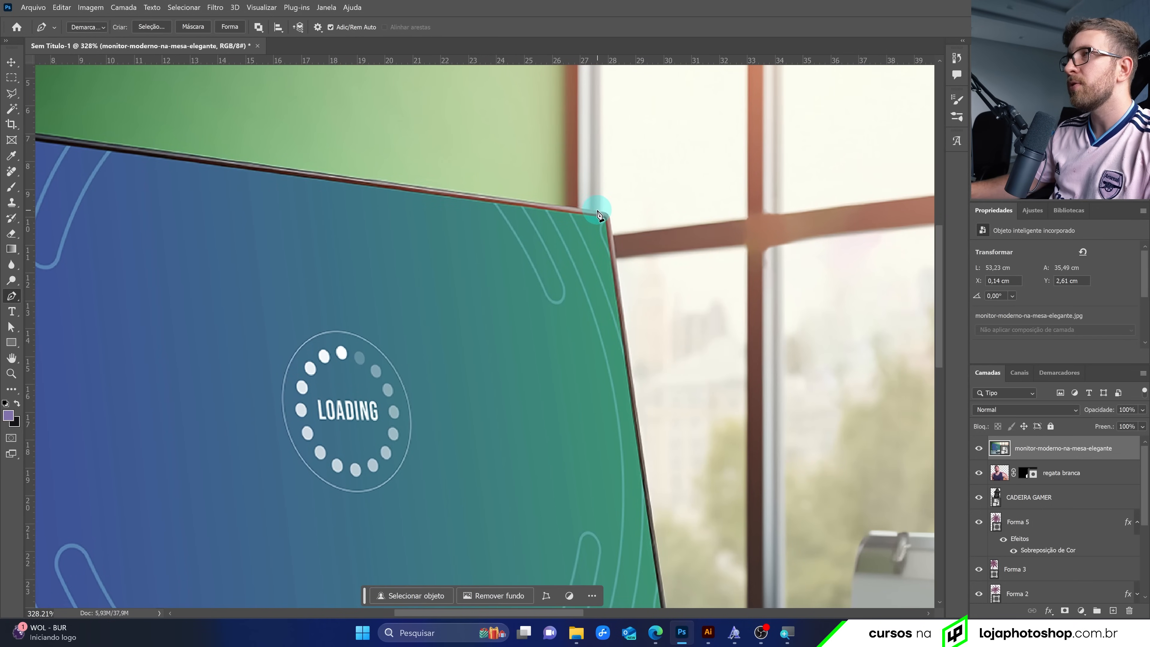
pyautogui.click(599, 212)
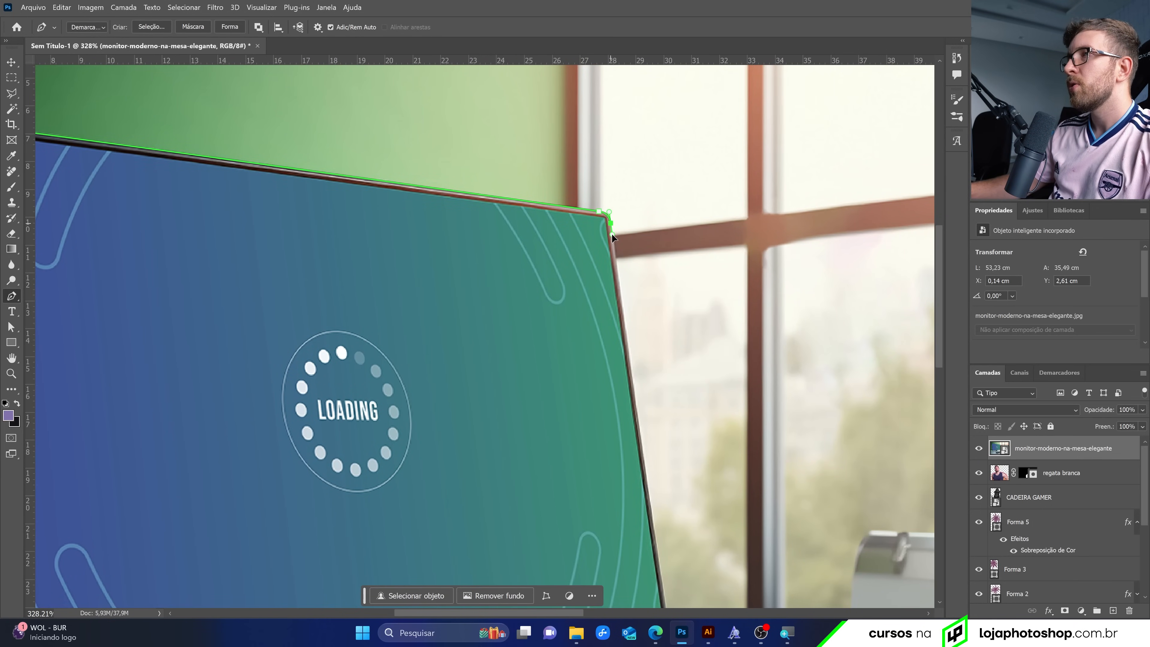
pyautogui.moveTo(641, 367); pyautogui.dragTo(508, 103)
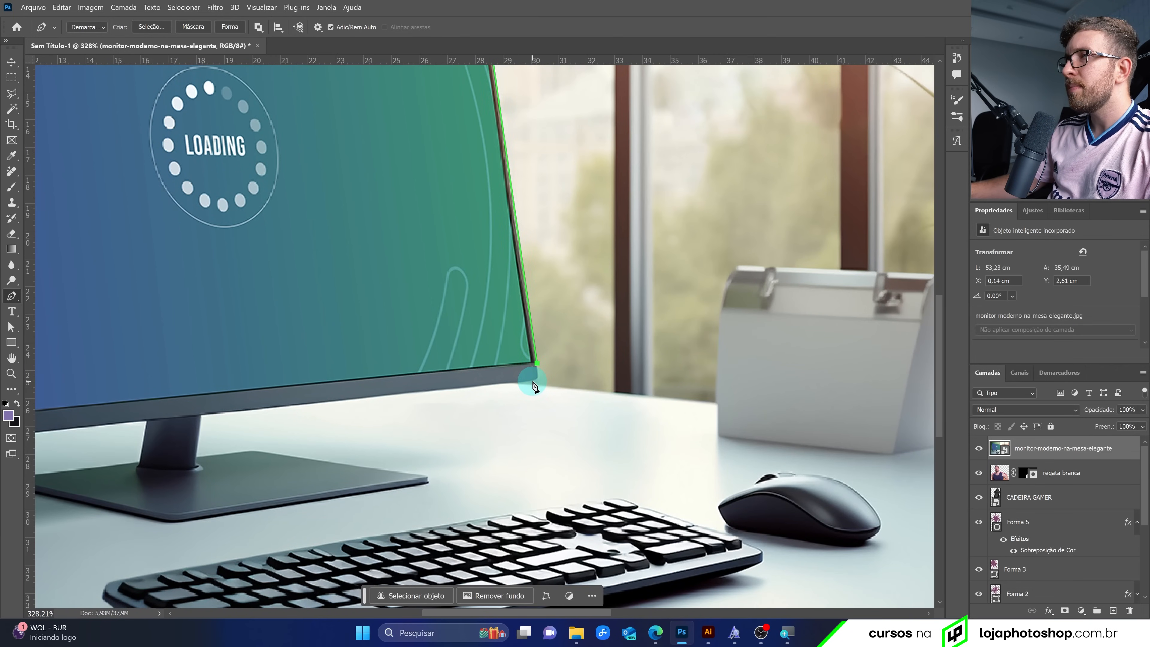
pyautogui.moveTo(533, 381); pyautogui.dragTo(528, 384)
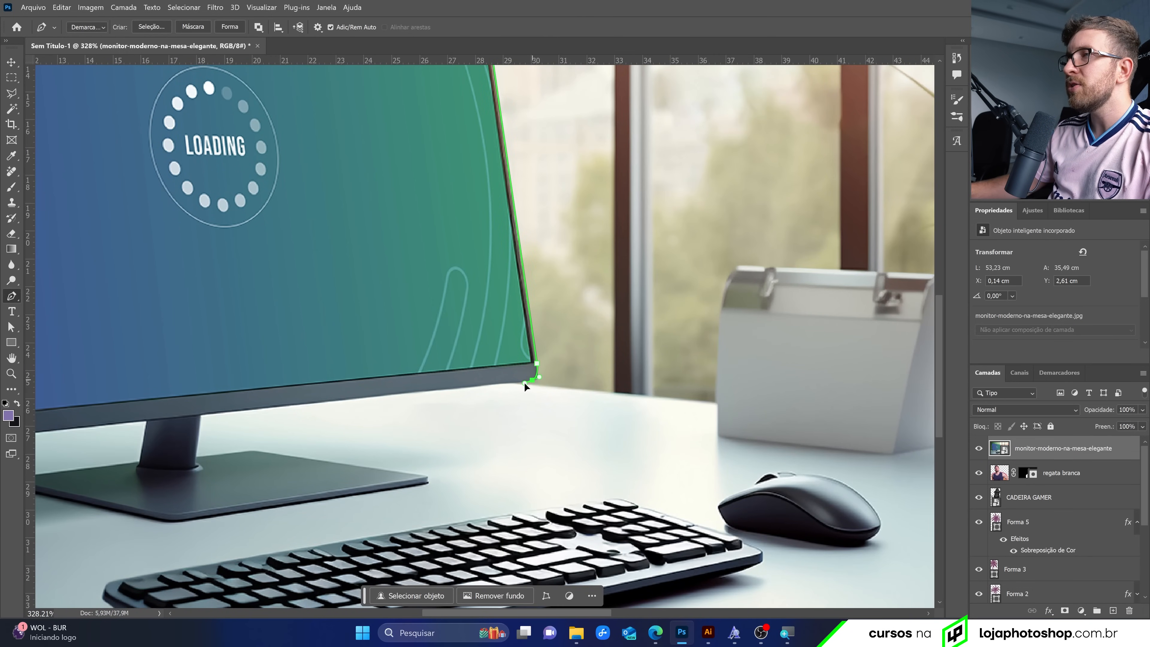
pyautogui.click(517, 383)
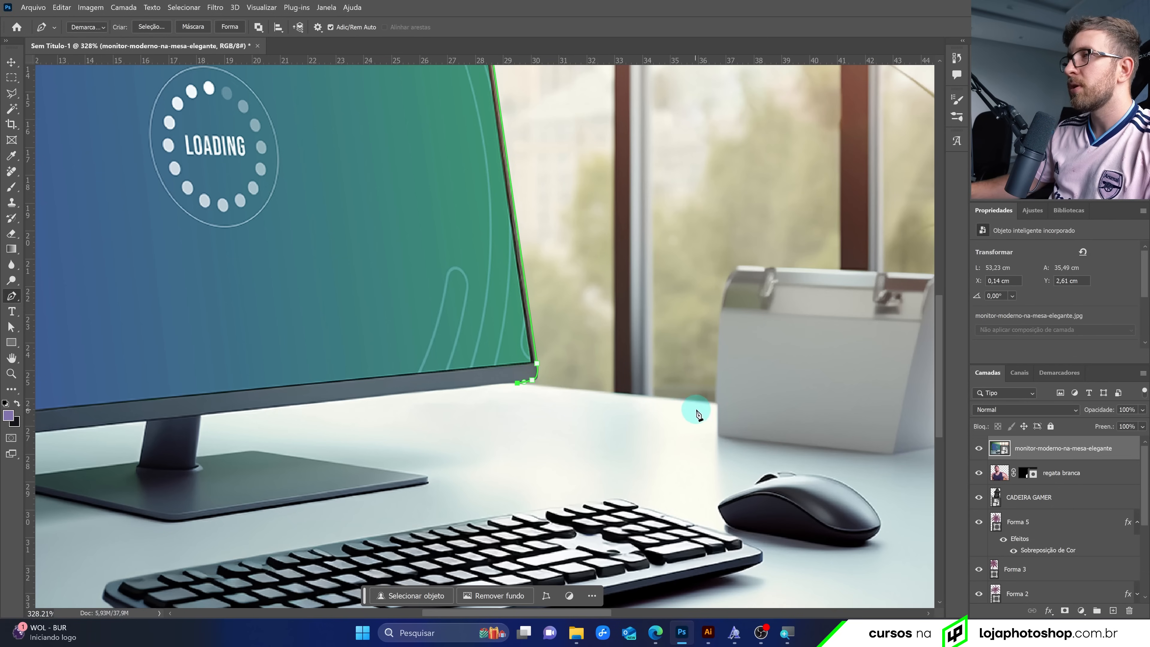
# Extend the path along the desk's far edge and trace around the top and both sides of the white box
pyautogui.click(717, 403)
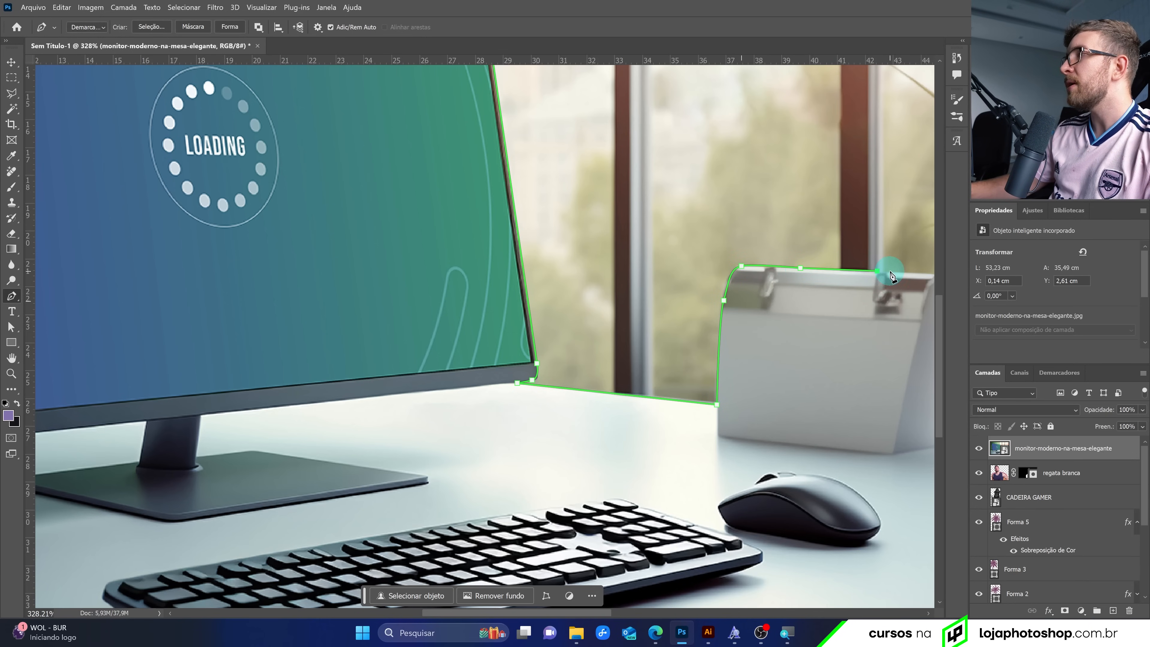
pyautogui.scroll(-3, 675, 250)
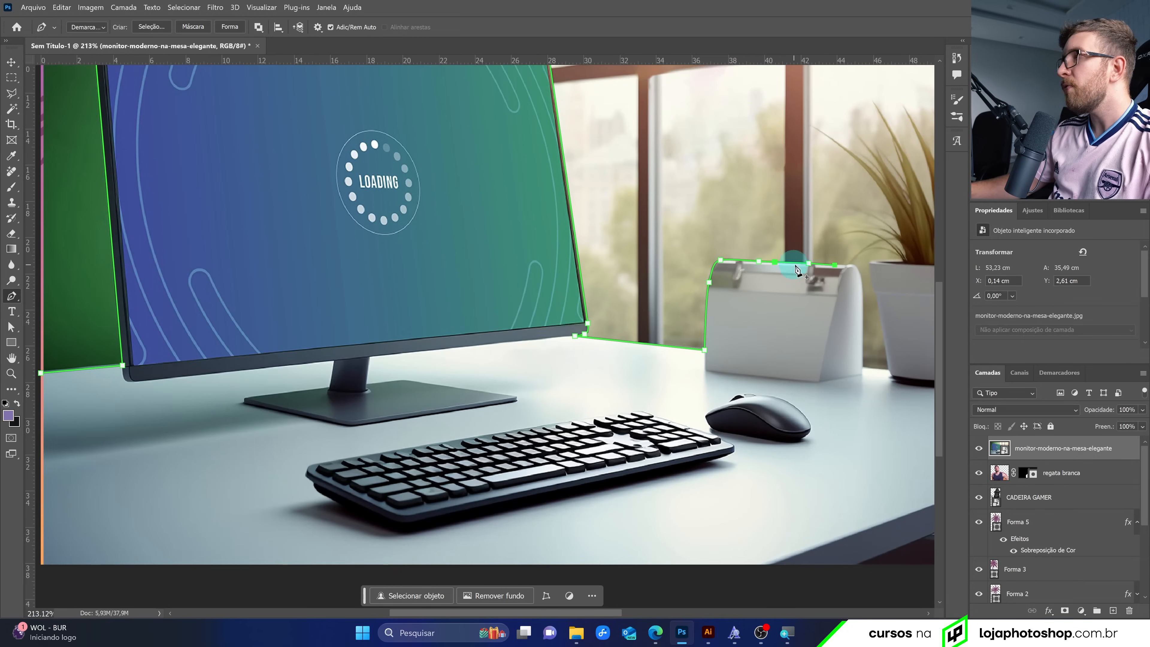
pyautogui.scroll(4, 870, 274)
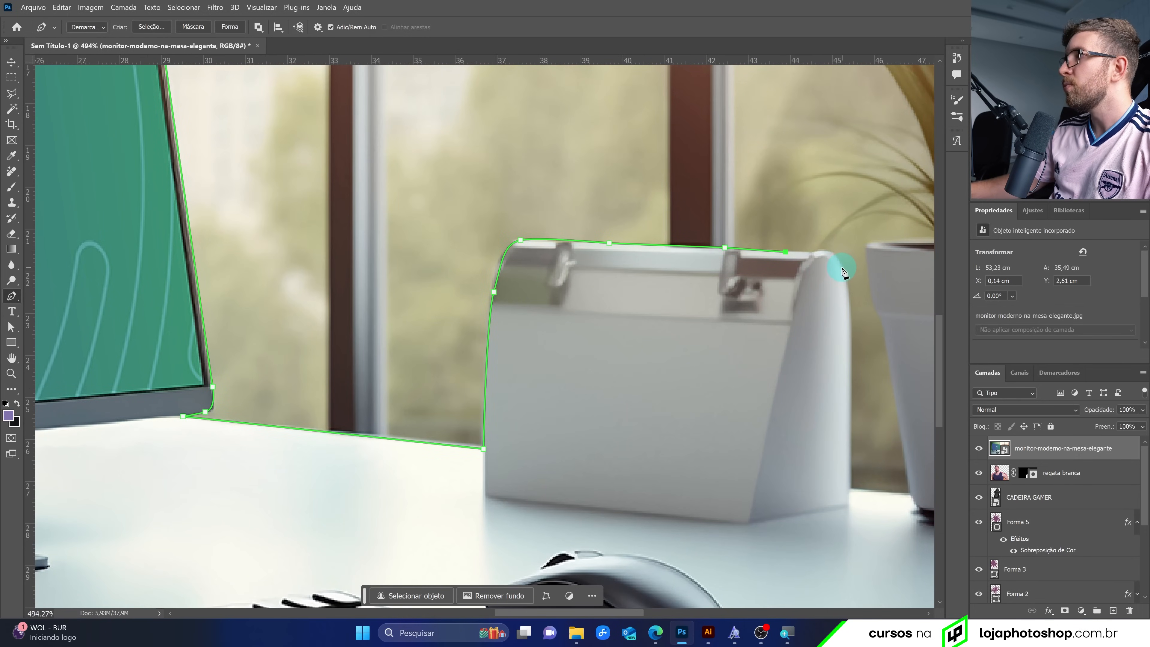
pyautogui.moveTo(848, 283); pyautogui.dragTo(845, 267)
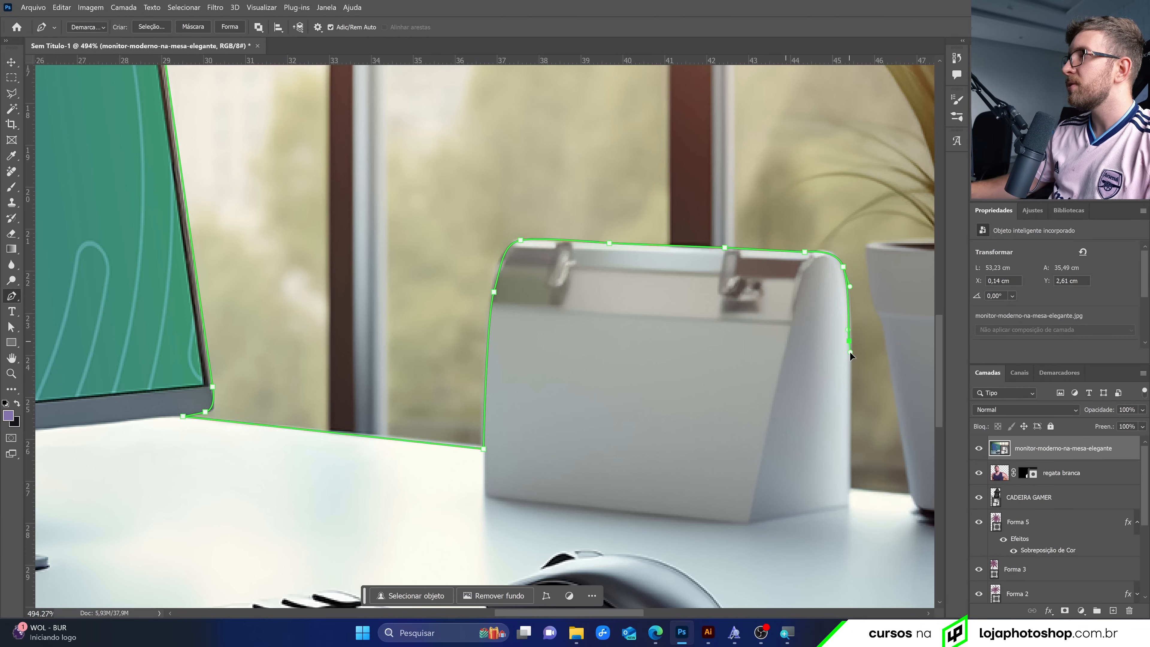
pyautogui.click(848, 357)
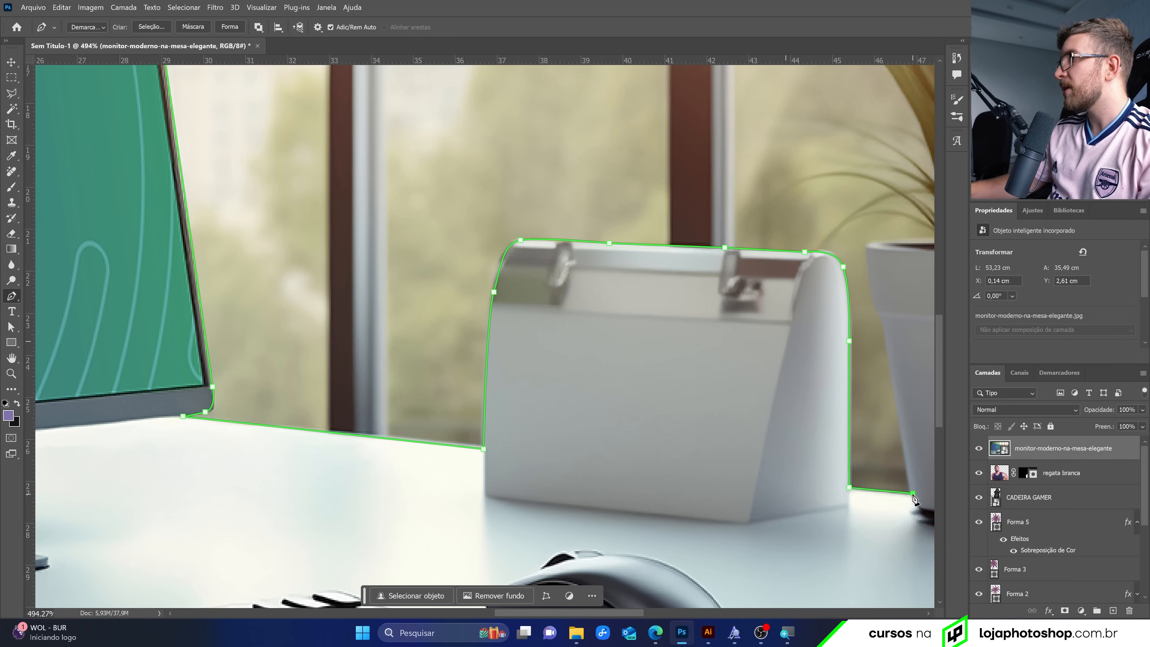
# Run the path along the desk edge to the image's right border, loop below the canvas and close it at the starting point
pyautogui.scroll(-10, 803, 442)
pyautogui.scroll(4, 725, 409)
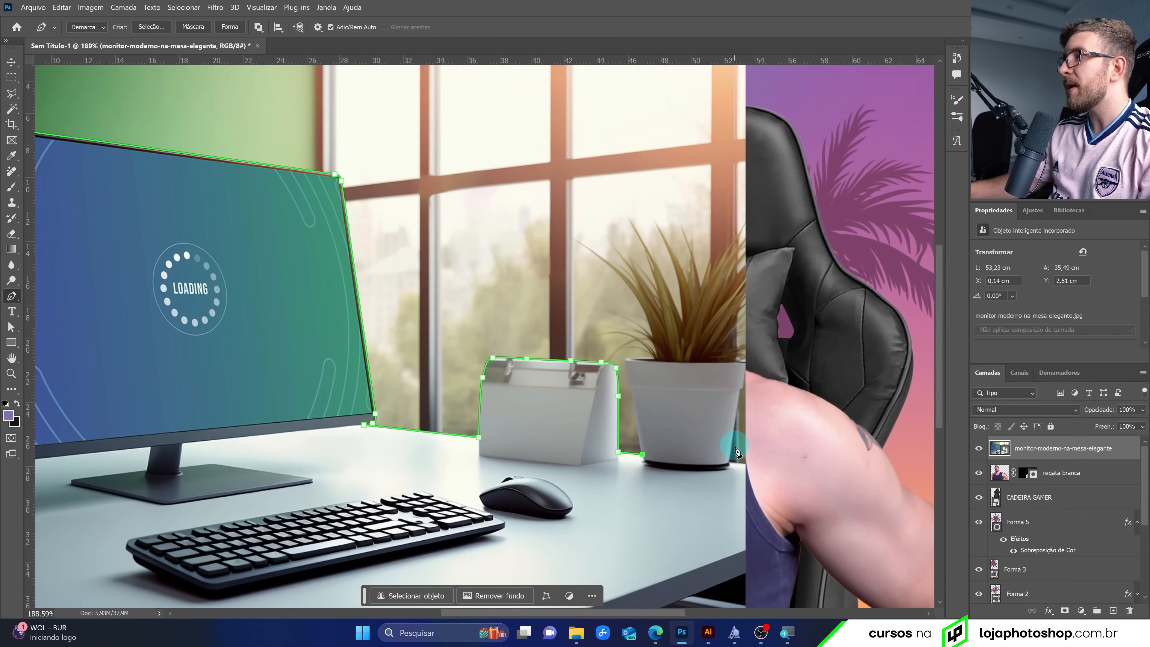
pyautogui.scroll(-4, 810, 469)
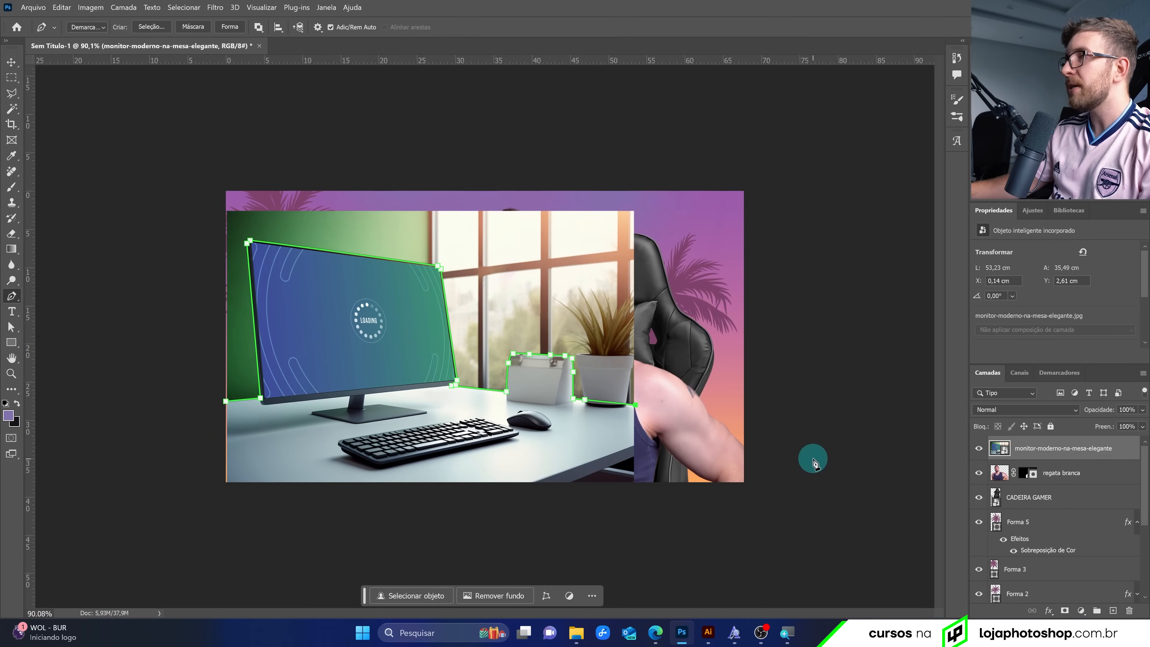
pyautogui.click(661, 475)
pyautogui.click(258, 504)
pyautogui.click(214, 492)
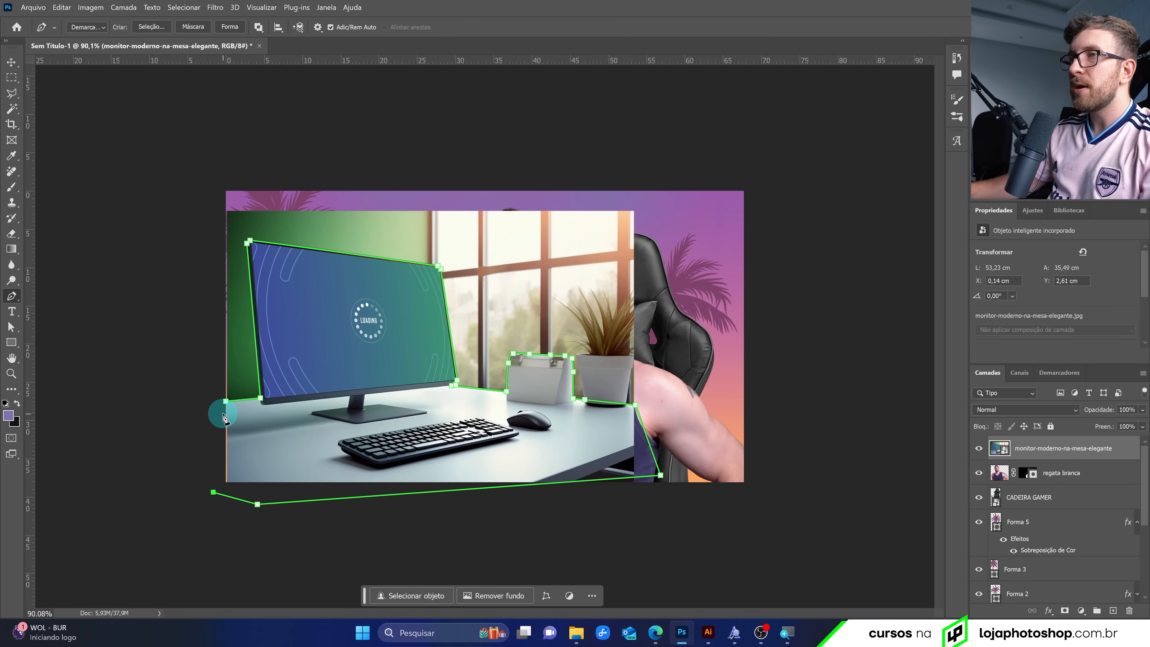
pyautogui.click(225, 402)
pyautogui.scroll(3, 265, 402)
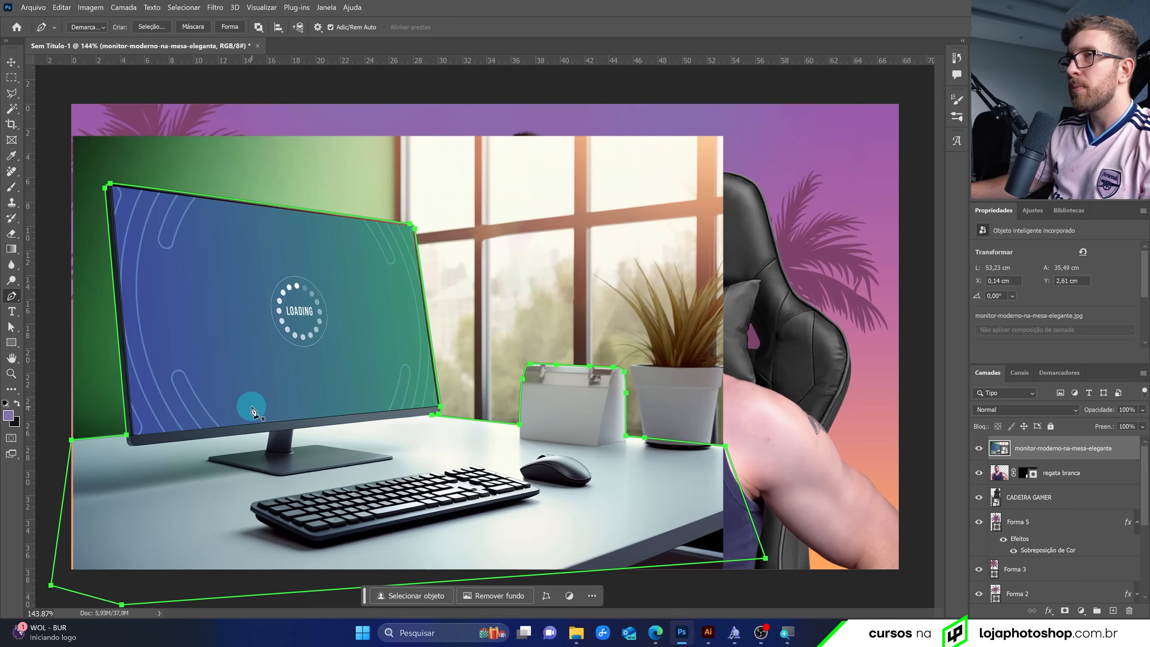
# Make a new selection from the path with a 0.5 pixel feather and add it as a layer mask on the monitor image
pyautogui.rightClick(244, 401)
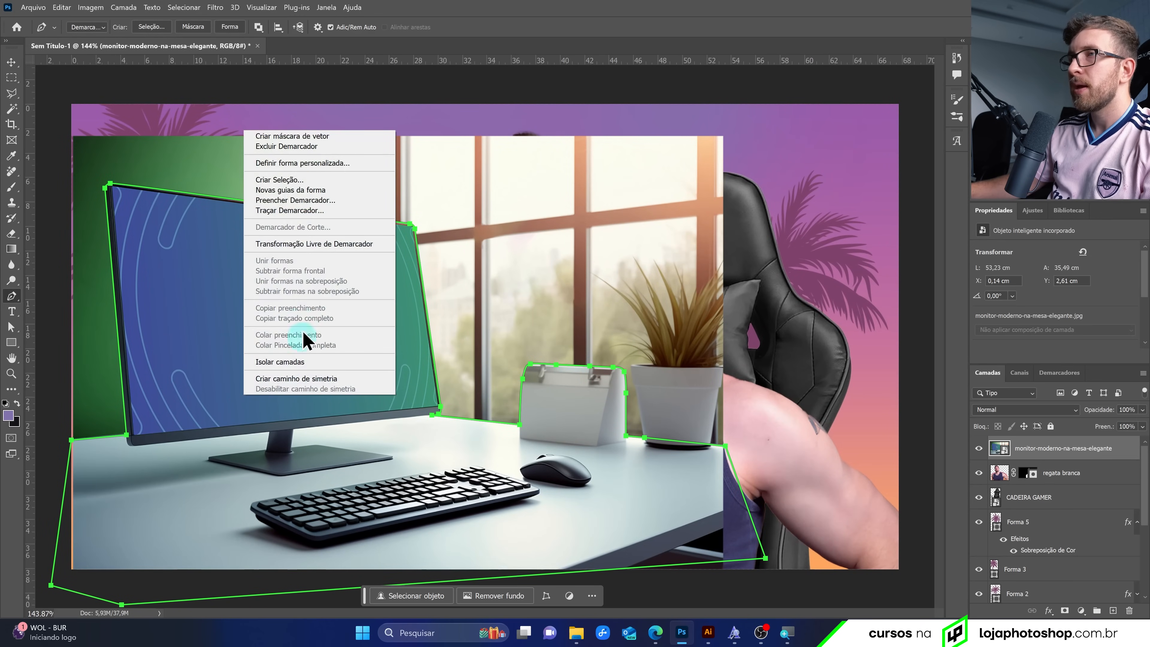
pyautogui.click(294, 180)
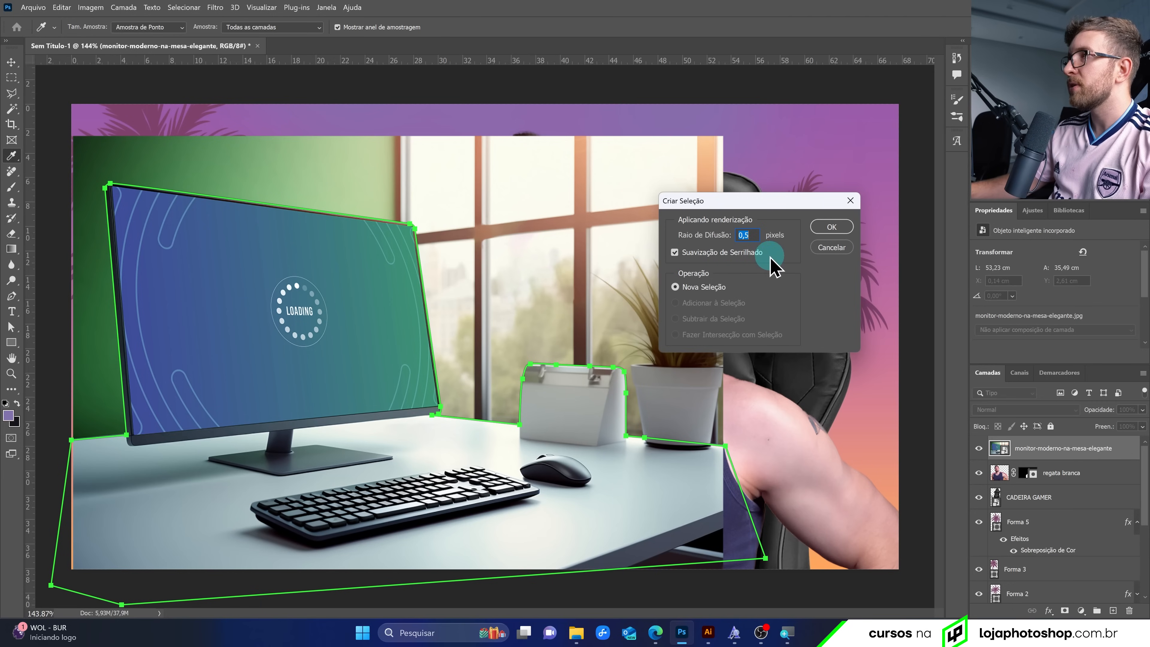
pyautogui.click(822, 226)
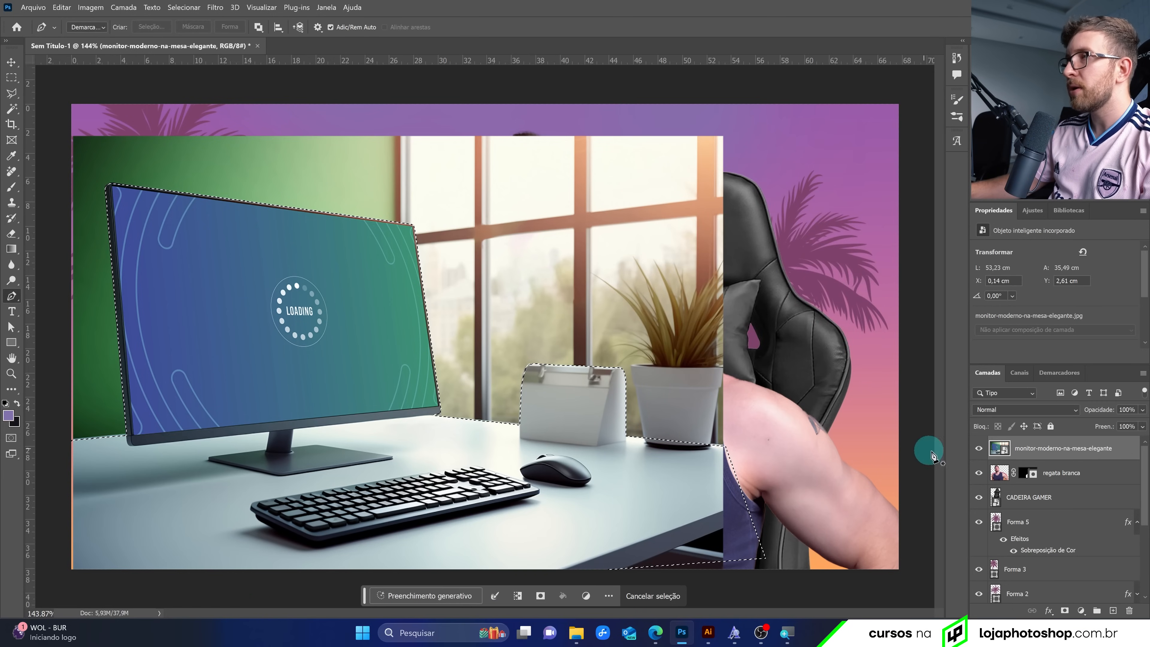
pyautogui.click(1065, 611)
pyautogui.scroll(-3, 491, 425)
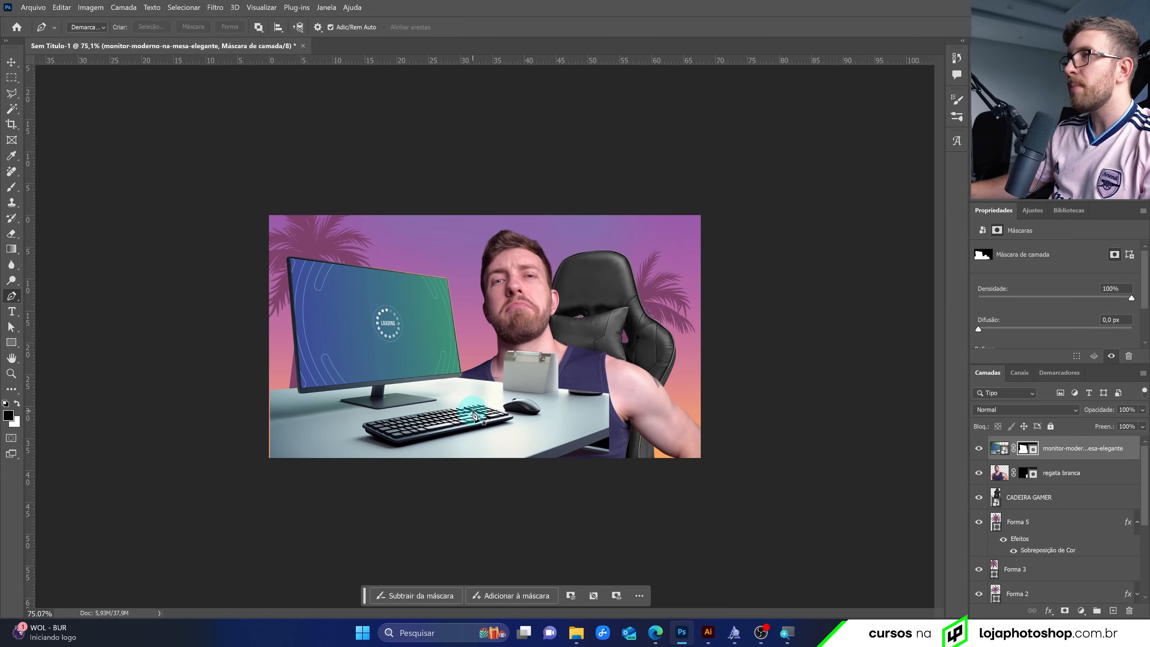
# Move the monitor layer below regata branca, scale it to about 89.5% and position it at about X -2.61 cm and Y 9.34 cm
pyautogui.press('v')
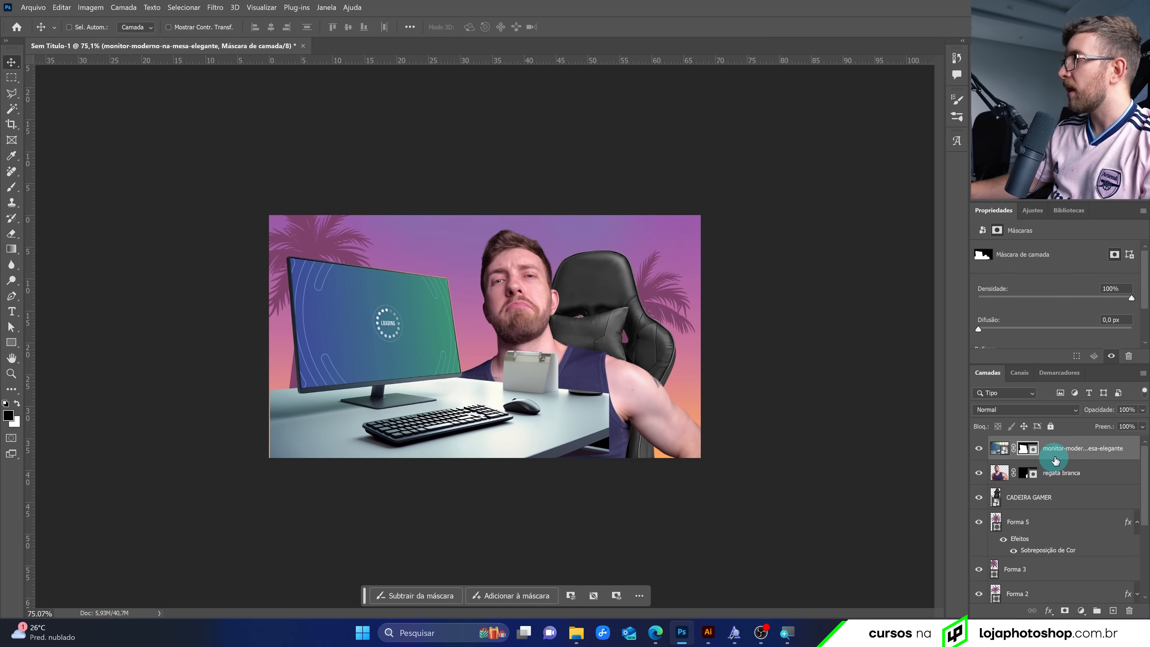
pyautogui.moveTo(1090, 448); pyautogui.dragTo(1086, 480)
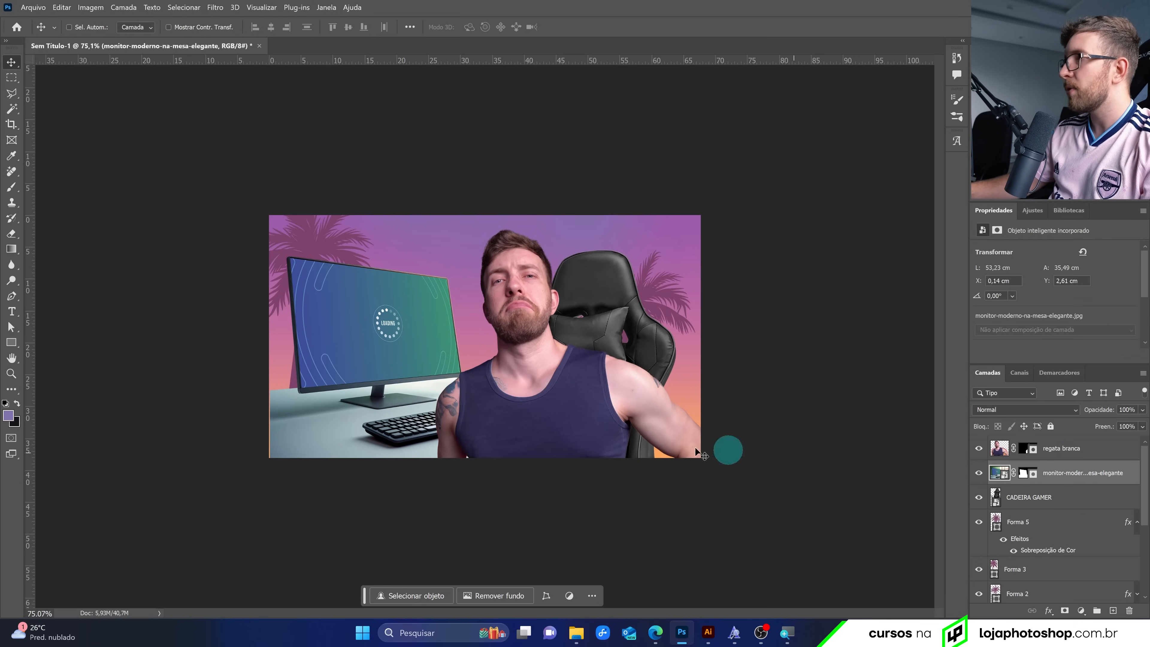
pyautogui.moveTo(314, 421); pyautogui.dragTo(305, 443)
pyautogui.hotkey('ctrl', 't')
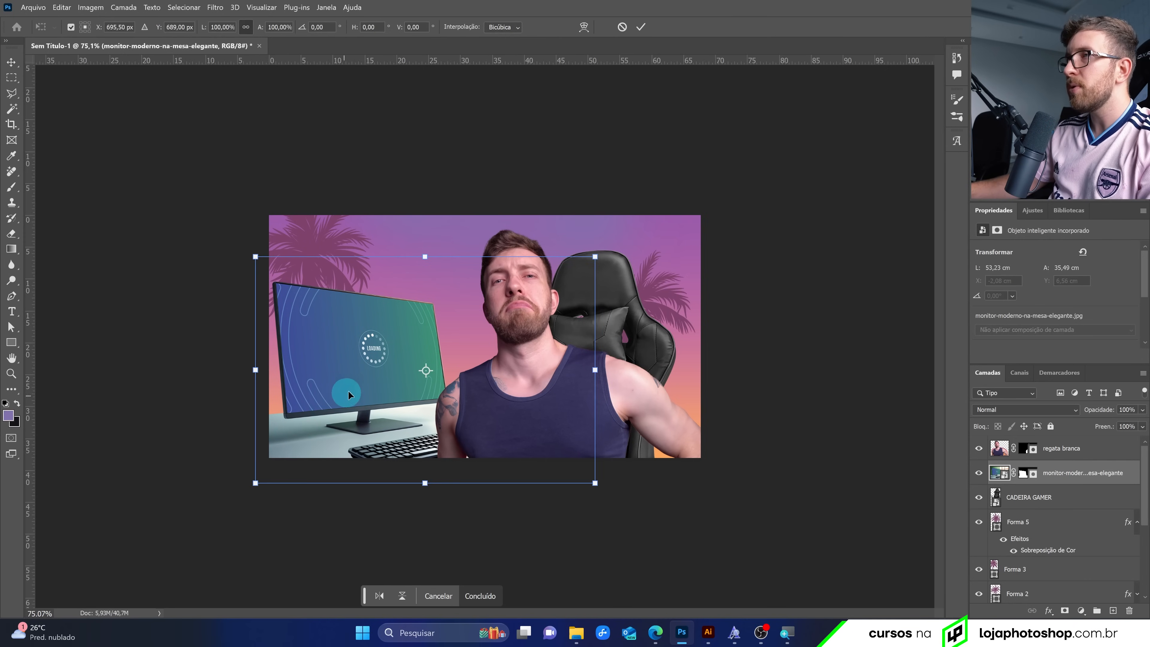
pyautogui.moveTo(593, 257); pyautogui.dragTo(575, 267)
pyautogui.moveTo(493, 331); pyautogui.dragTo(466, 347)
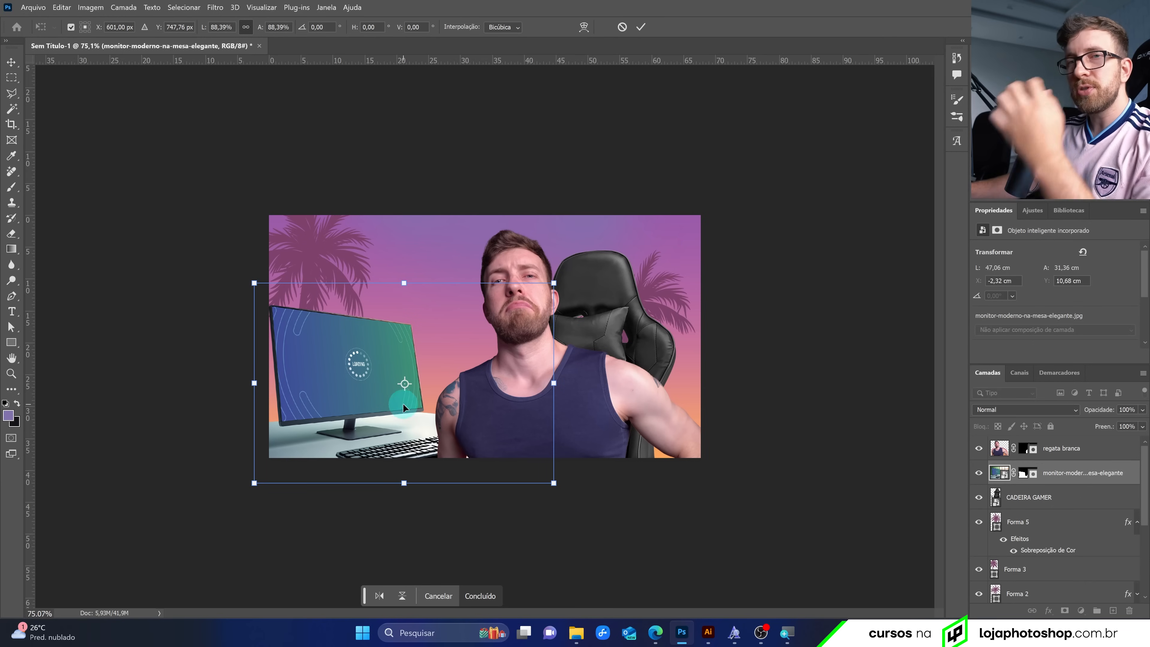
pyautogui.moveTo(422, 383); pyautogui.dragTo(442, 376)
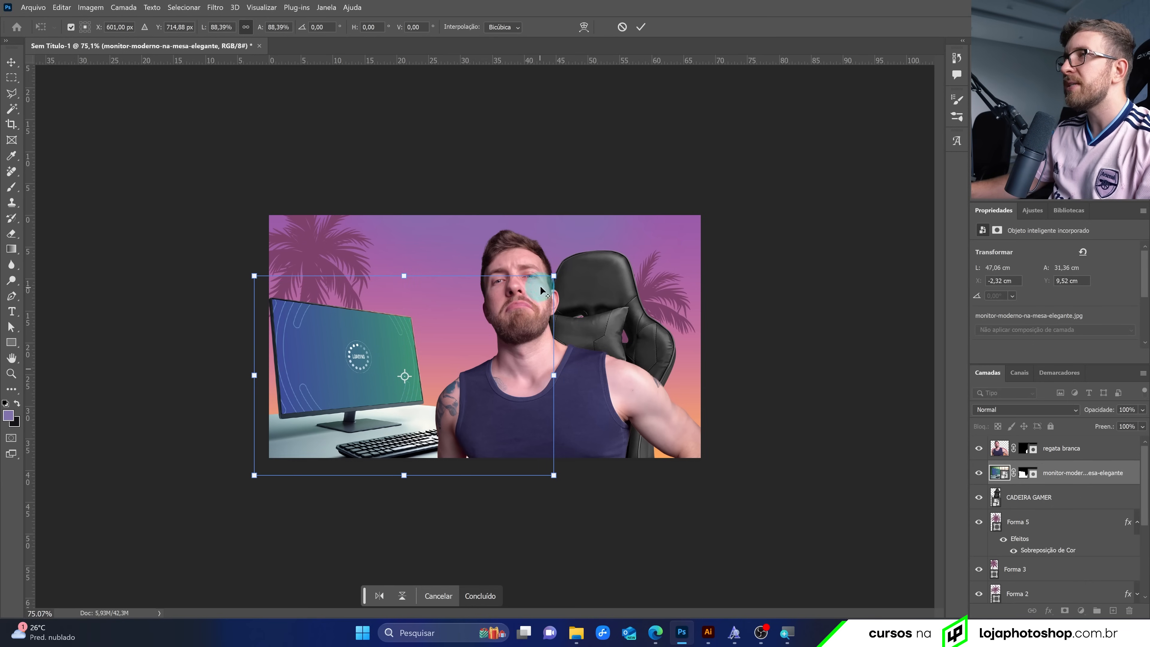
pyautogui.moveTo(553, 277); pyautogui.dragTo(557, 274)
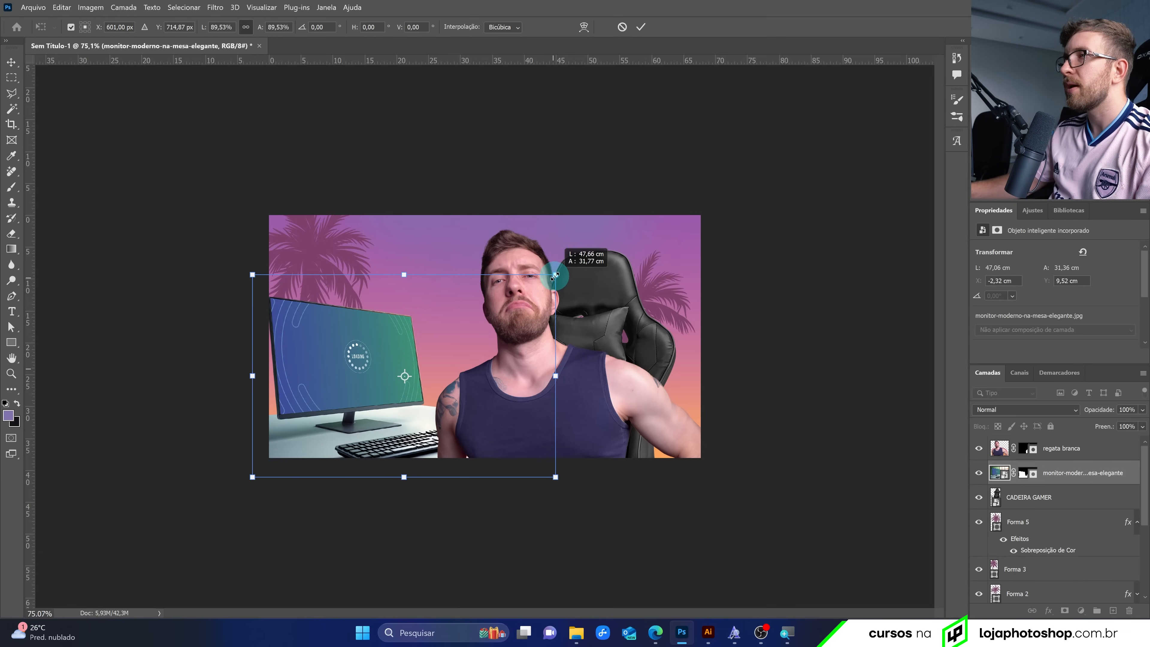
pyautogui.click(640, 26)
# Shift the monitor and desk slightly right to about X -1.41 cm, bringing the monitor's left edge inside the canvas
pyautogui.scroll(9, 292, 346)
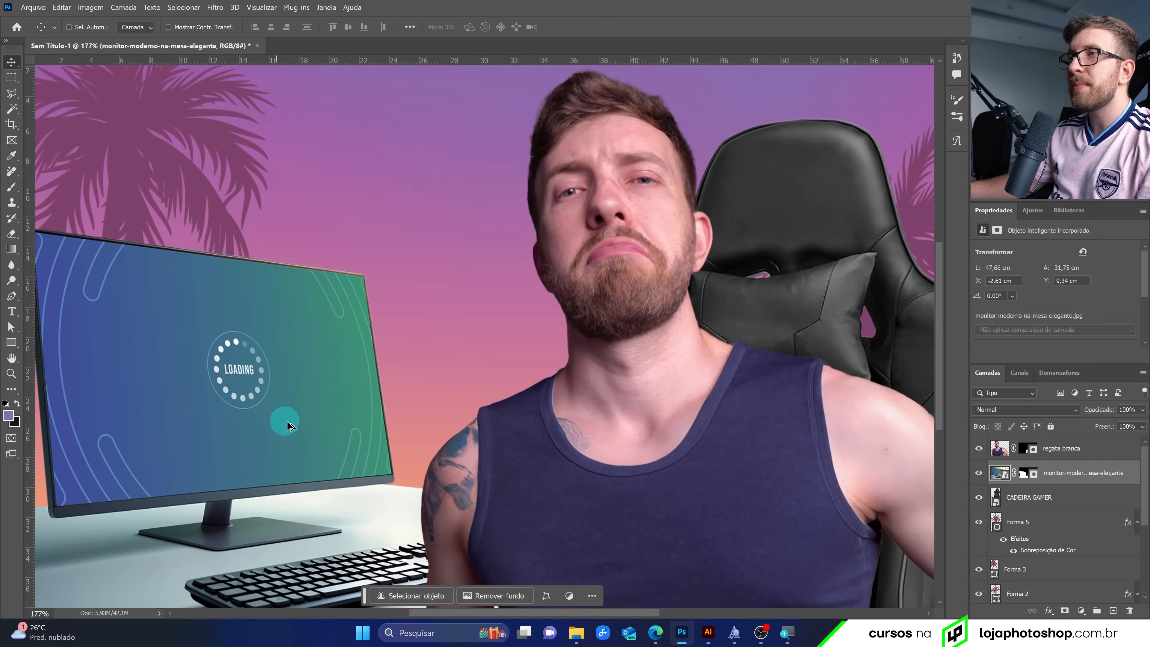
pyautogui.scroll(-4, 287, 424)
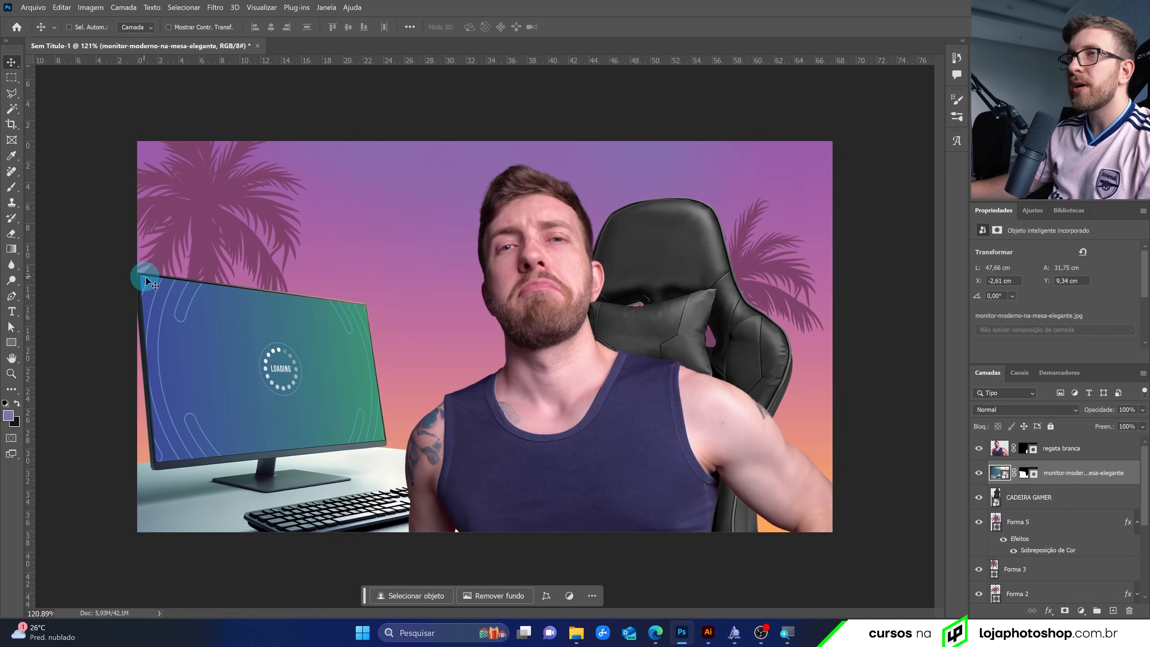
pyautogui.moveTo(282, 343); pyautogui.dragTo(294, 342)
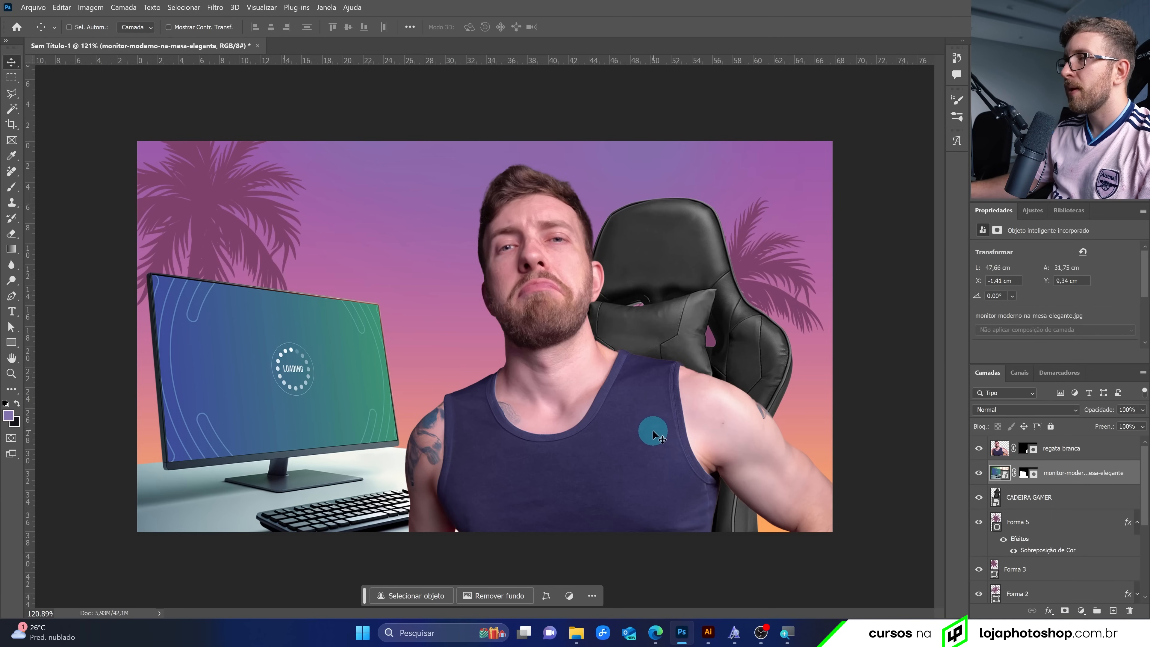
# Capture a full-screen screenshot of the Photoshop window with the current composition
pyautogui.click(577, 633)
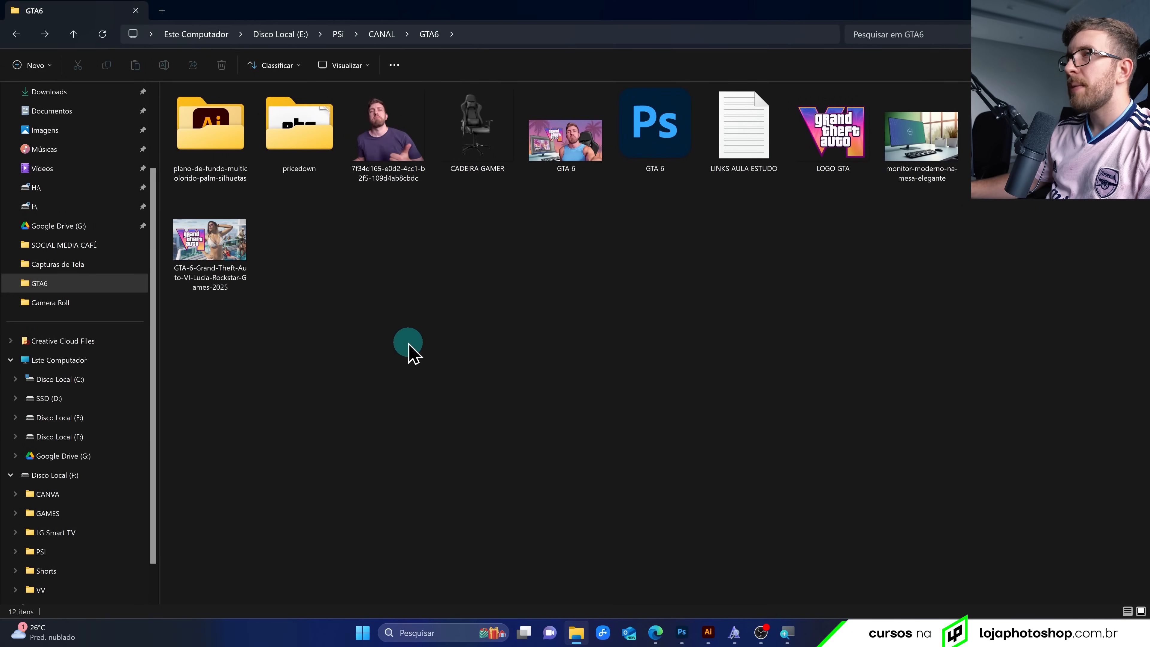
pyautogui.click(682, 633)
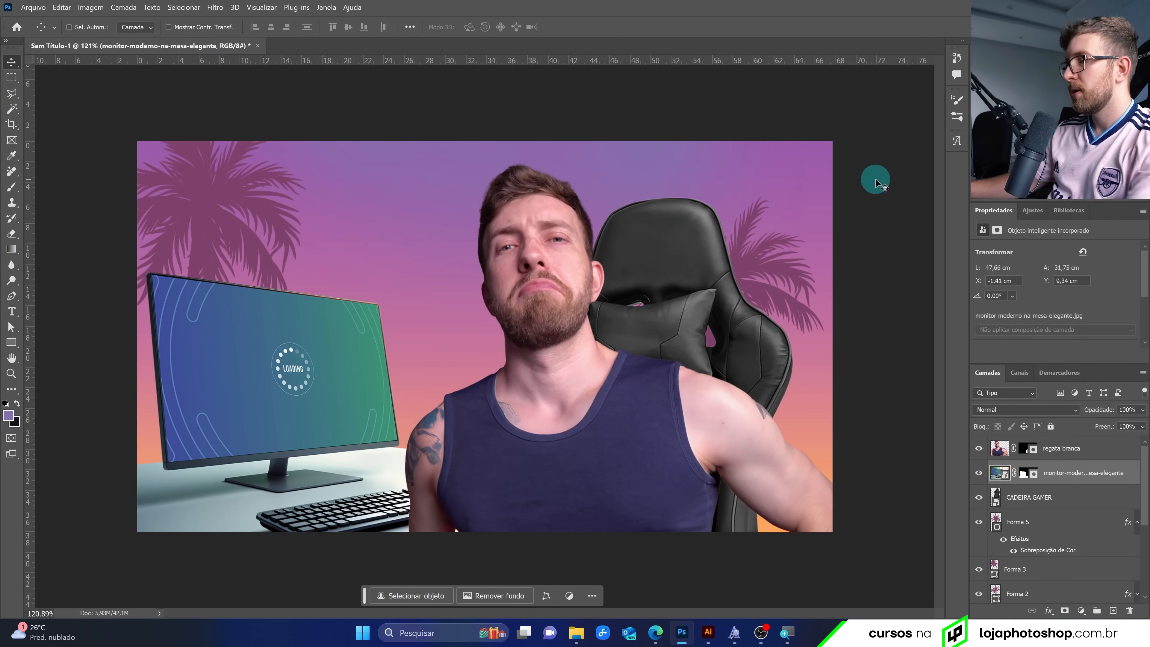
pyautogui.press('super+shift+s')
pyautogui.moveTo(1, 0); pyautogui.dragTo(1149, 646)
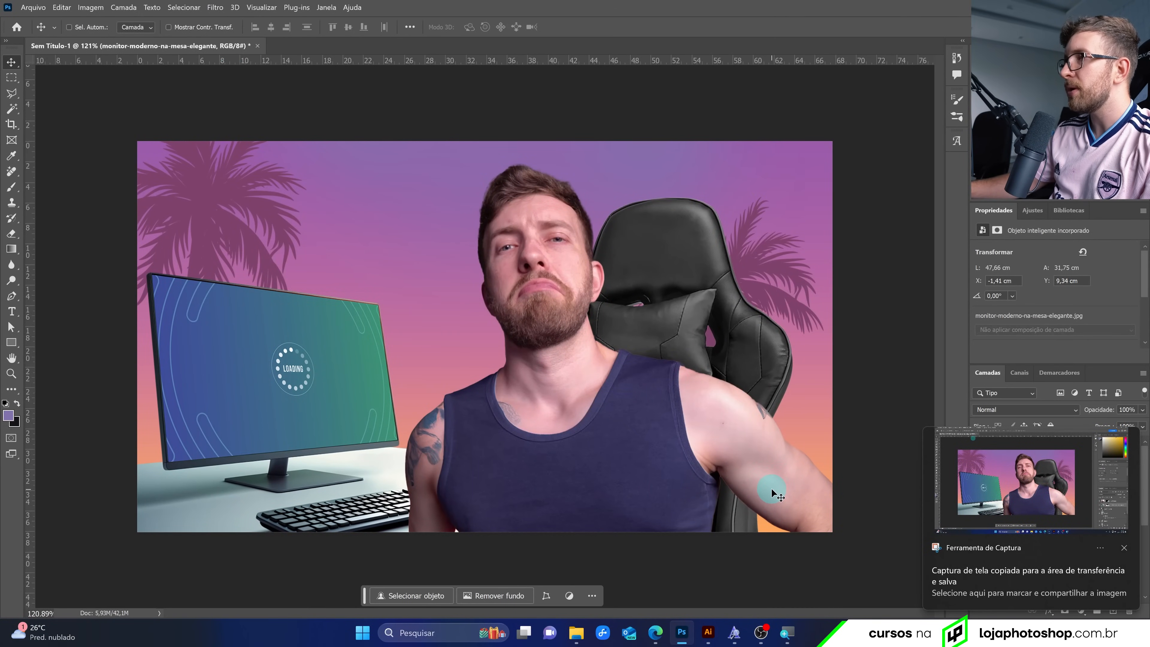
pyautogui.moveTo(668, 10)
pyautogui.mouseDown()
pyautogui.moveTo(675, 24)
pyautogui.moveTo(667, 13)
pyautogui.mouseUp()
pyautogui.click(576, 633)
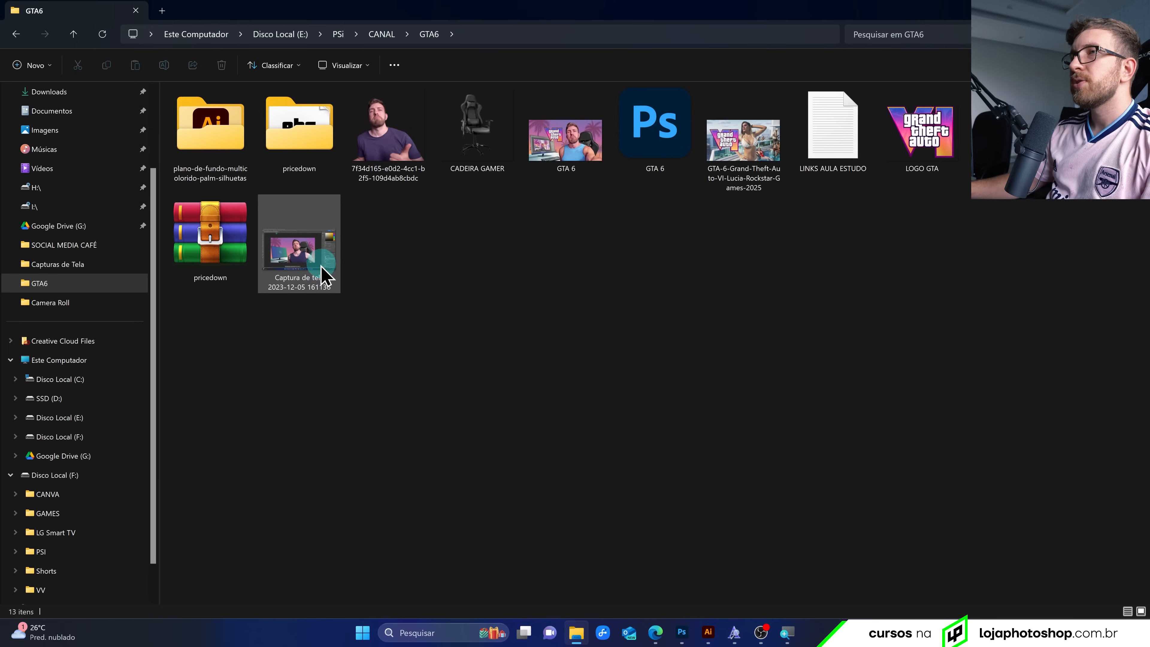
pyautogui.moveTo(320, 271); pyautogui.dragTo(717, 131)
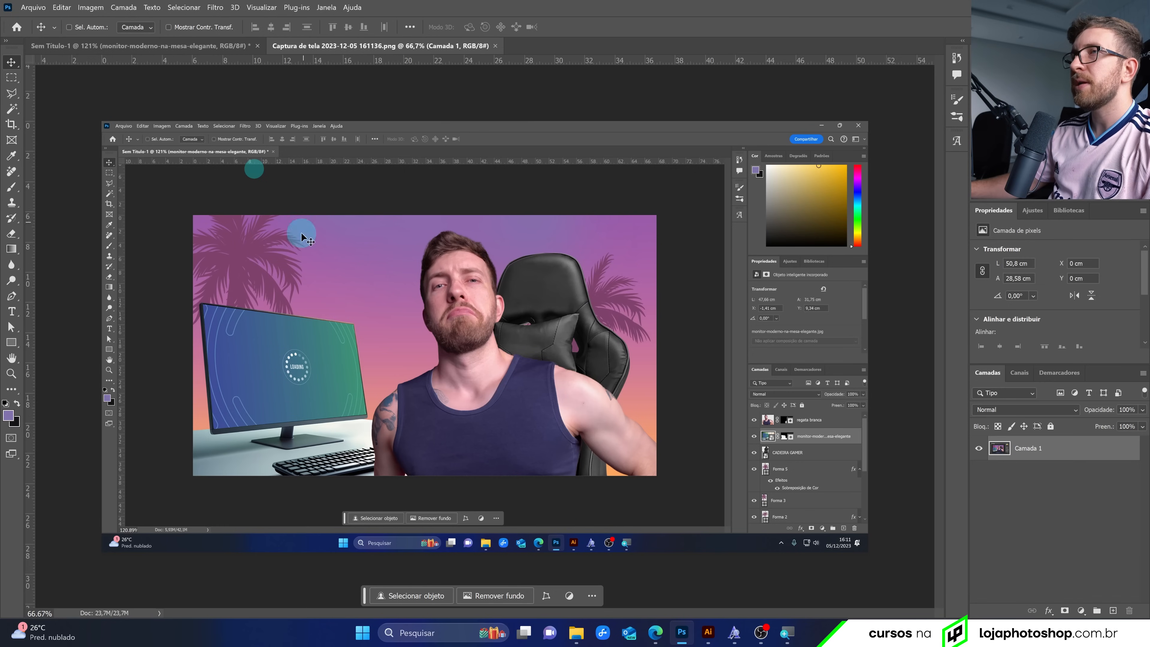
# Place the GTA-6-Grand-Theft-Auto-VI-Lucia-Rockstar-Games-2025 image over the screenshot, scaled to about 46.72% to cover the captured artwork
pyautogui.click(576, 632)
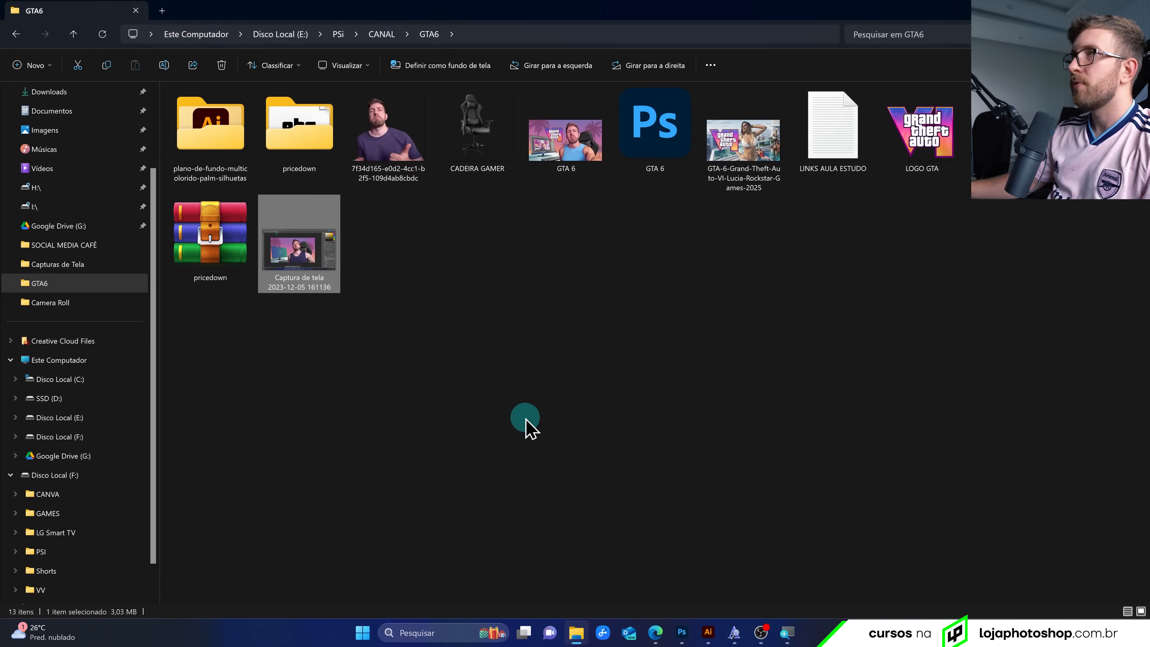
pyautogui.moveTo(736, 172); pyautogui.dragTo(560, 411)
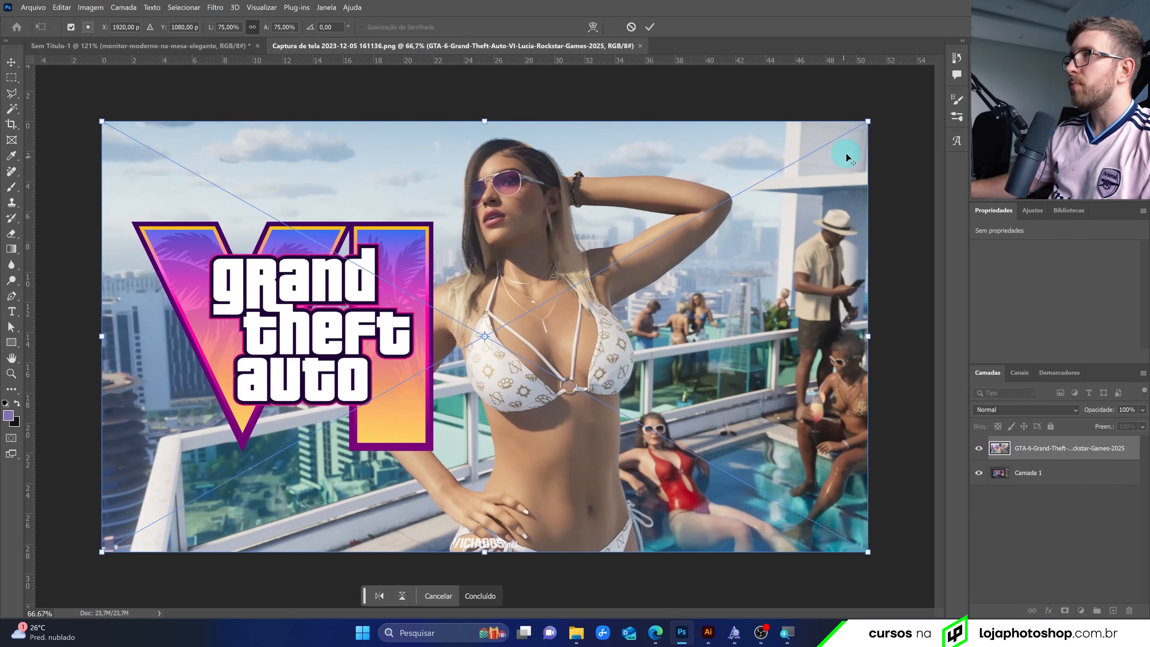
pyautogui.moveTo(874, 122); pyautogui.dragTo(664, 237)
pyautogui.moveTo(610, 283); pyautogui.dragTo(496, 262)
pyautogui.moveTo(547, 415); pyautogui.dragTo(668, 484)
pyautogui.press('Return')
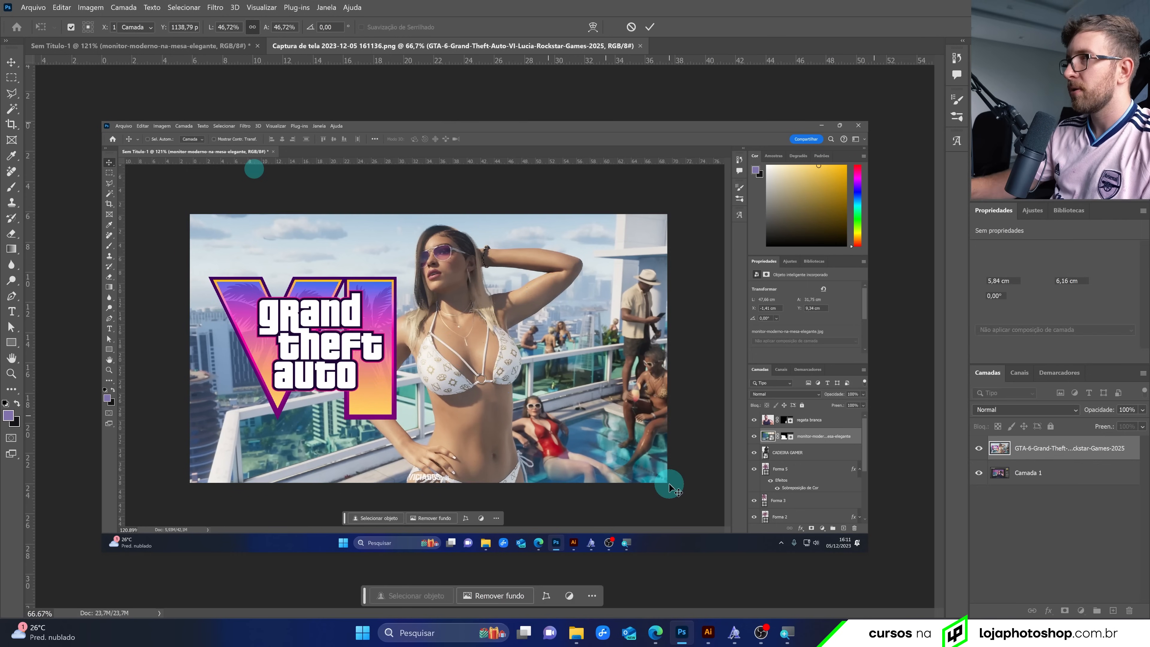
# Merge the GTA artwork with the screenshot layer below it and copy the whole result into the Sem Título-1 composition
pyautogui.keyDown('ctrl'); pyautogui.click(1051, 474); pyautogui.keyUp('ctrl')
pyautogui.hotkey('ctrl', 'e')
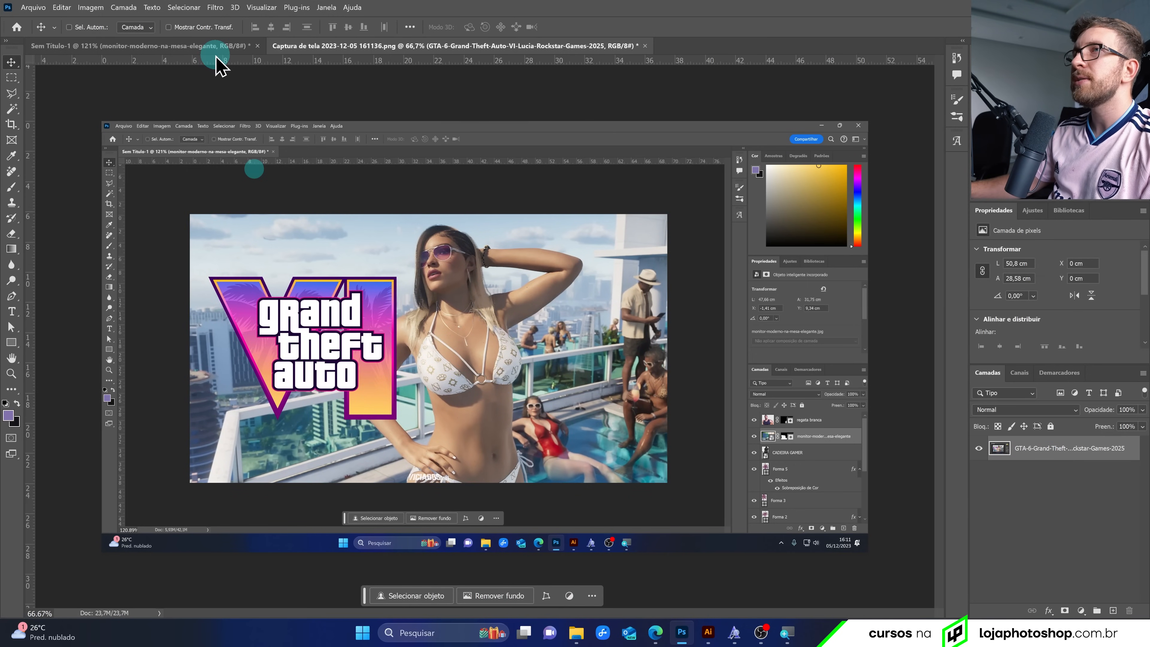
pyautogui.hotkey('ctrl', 'a')
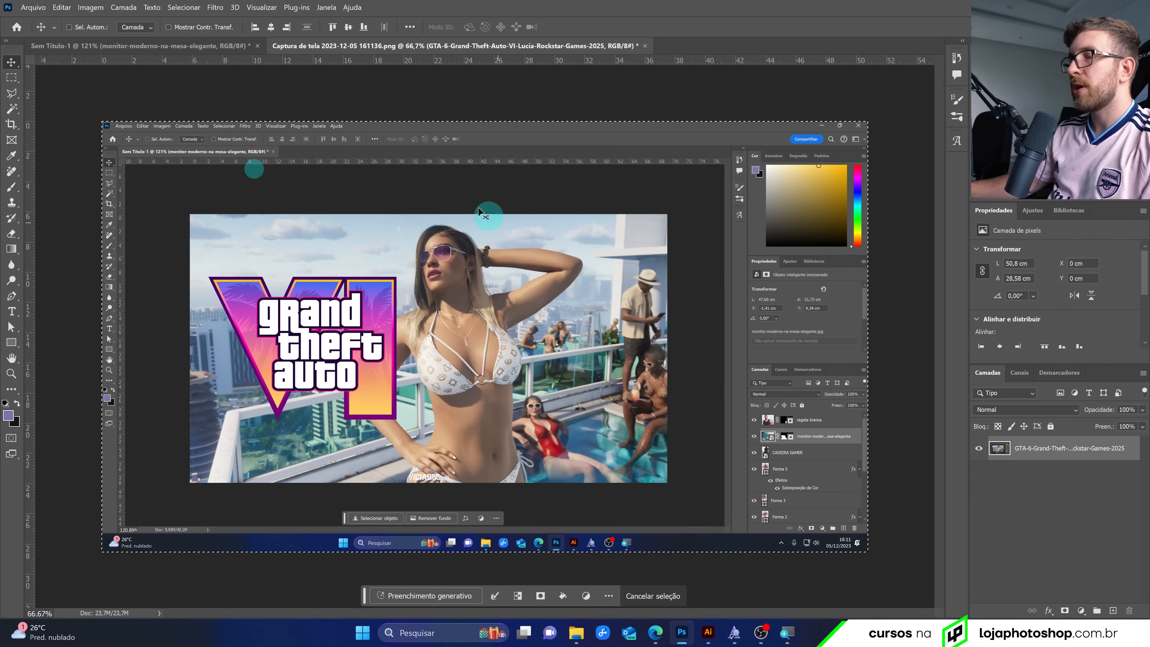
pyautogui.click(223, 48)
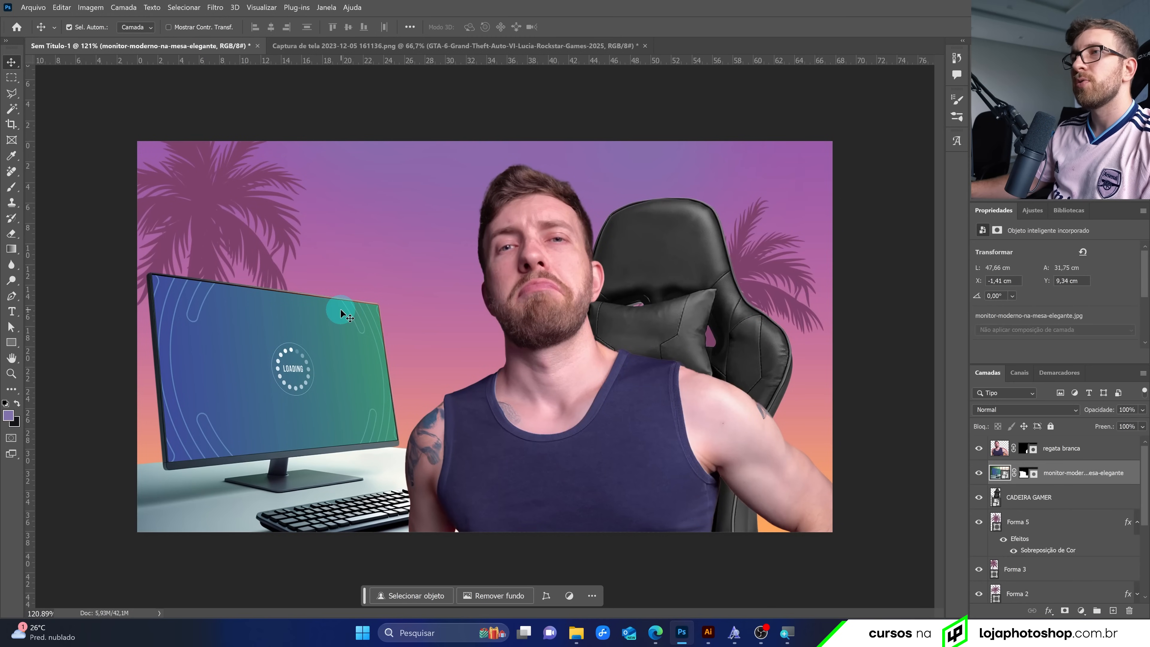
pyautogui.hotkey('ctrl', 'v')
# Scale the pasted screenshot down to about 17.26% and position it over the monitor's screen
pyautogui.hotkey('ctrl', 't')
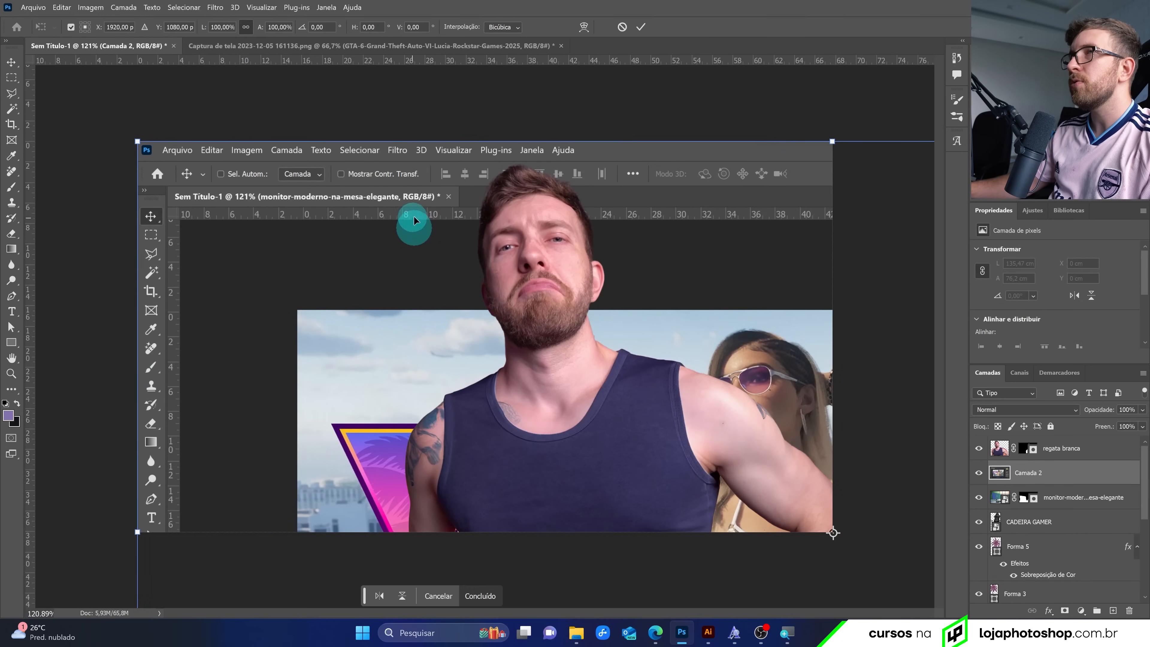
pyautogui.moveTo(833, 141); pyautogui.dragTo(770, 362)
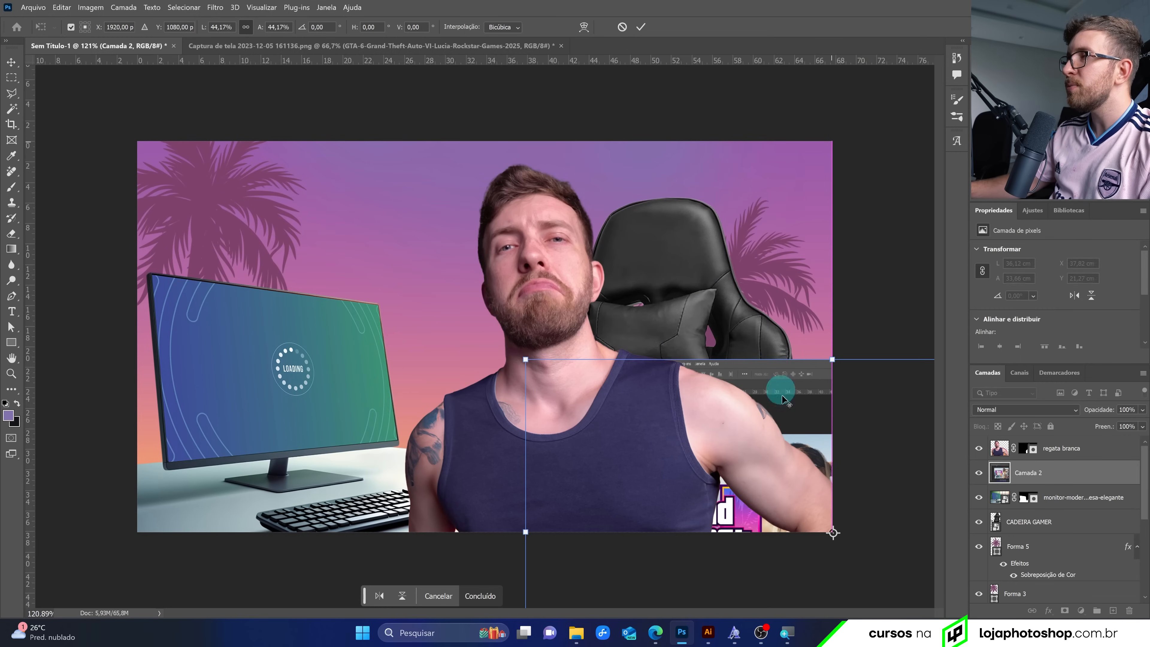
pyautogui.moveTo(774, 415); pyautogui.dragTo(504, 217)
pyautogui.moveTo(568, 164); pyautogui.dragTo(575, 204)
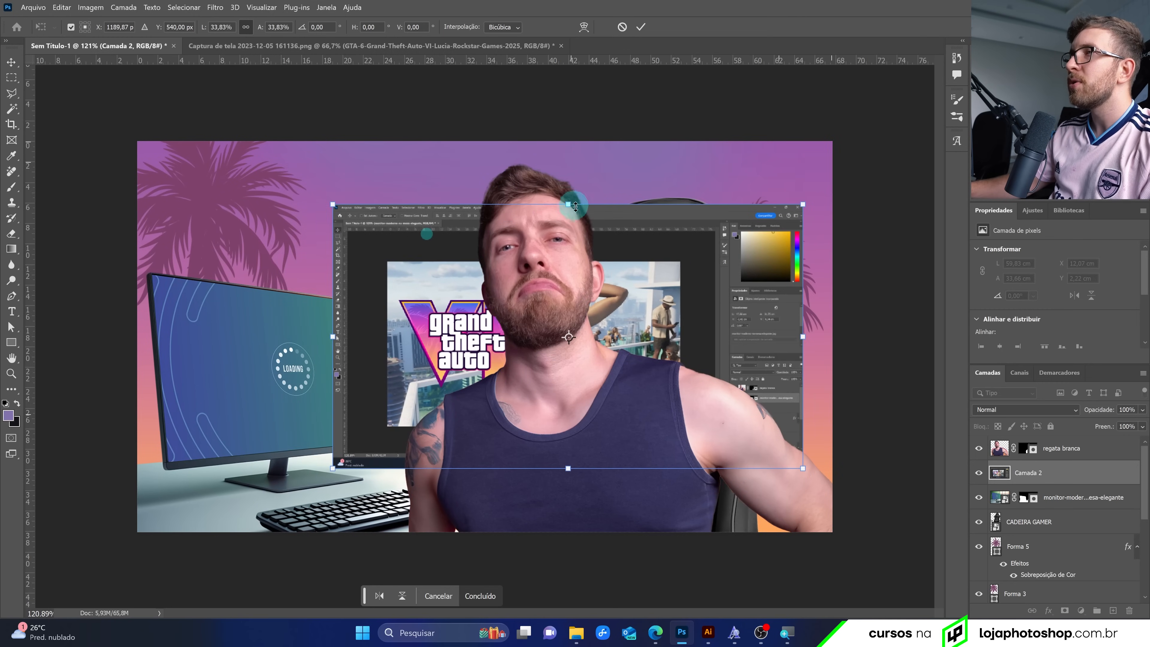
pyautogui.moveTo(610, 250); pyautogui.dragTo(468, 250)
pyautogui.moveTo(655, 205); pyautogui.dragTo(430, 334)
pyautogui.scroll(3, 263, 385)
pyautogui.scroll(2, 120, 431)
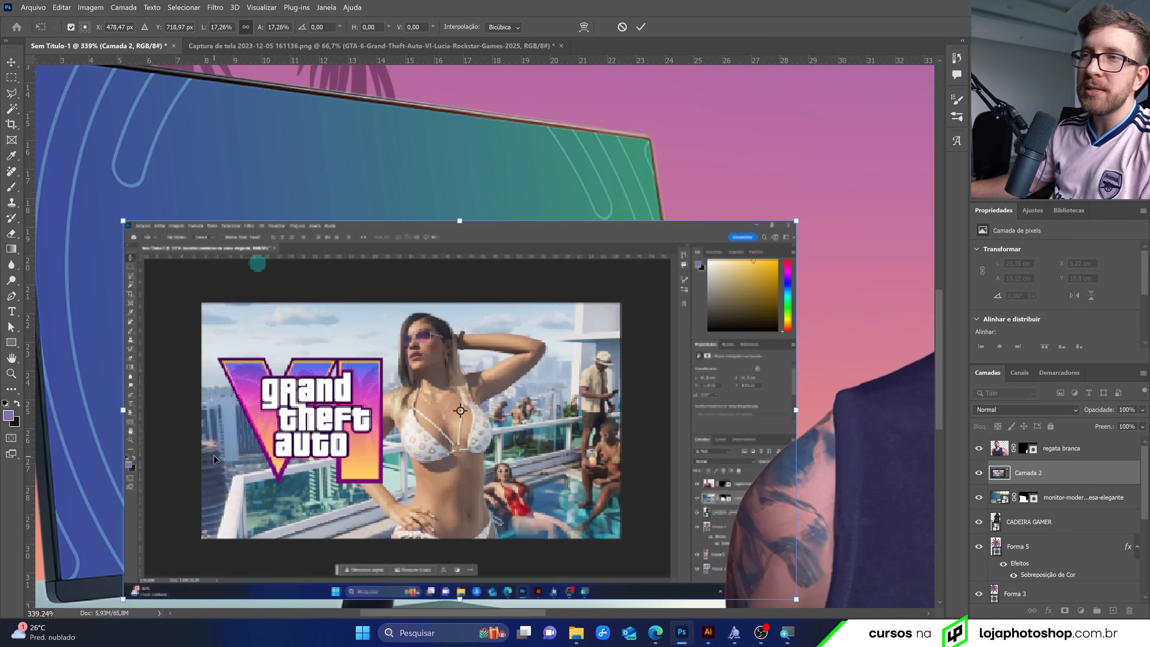
pyautogui.moveTo(258, 489); pyautogui.dragTo(170, 461)
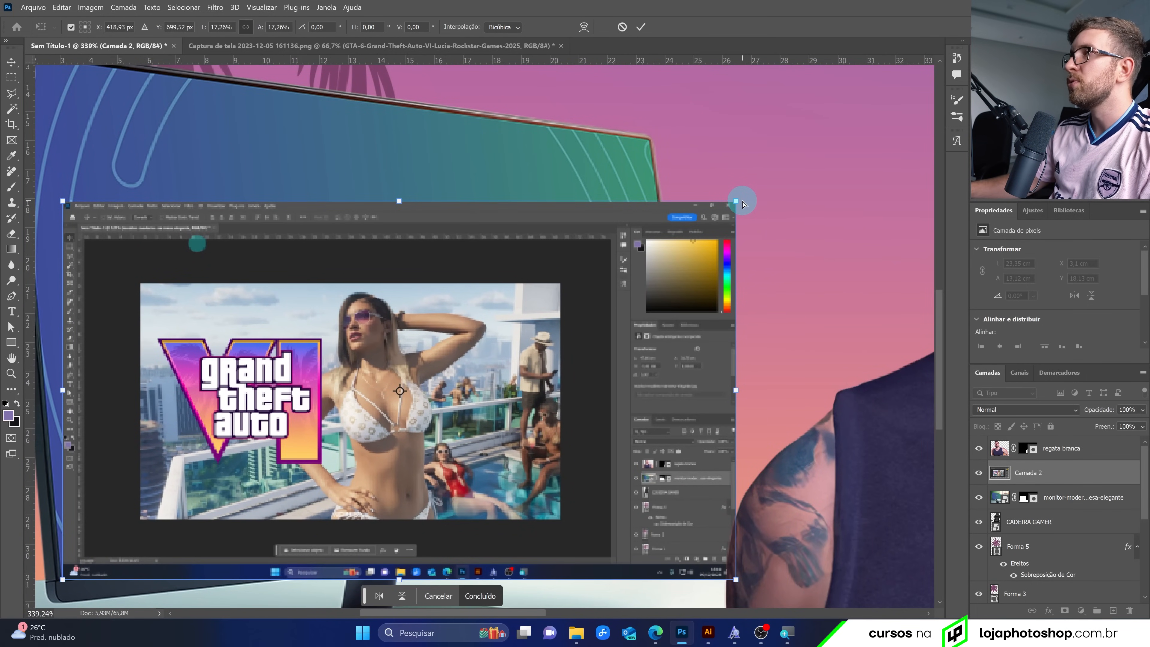
# Distort the pasted screenshot's corners to fit the monitor's screen in perspective and apply the transformation
pyautogui.moveTo(741, 205); pyautogui.dragTo(652, 141)
pyautogui.moveTo(736, 579); pyautogui.dragTo(704, 519)
pyautogui.scroll(-5, 674, 511)
pyautogui.scroll(5, 400, 361)
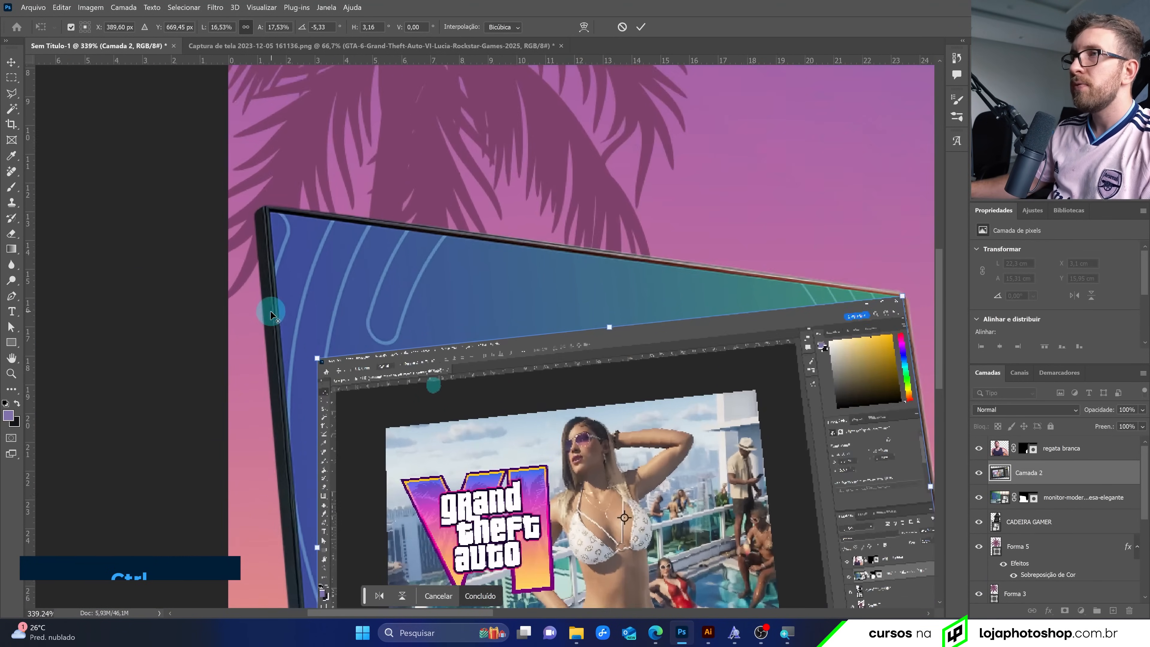
pyautogui.moveTo(356, 392); pyautogui.dragTo(268, 133)
pyautogui.scroll(-5, 341, 177)
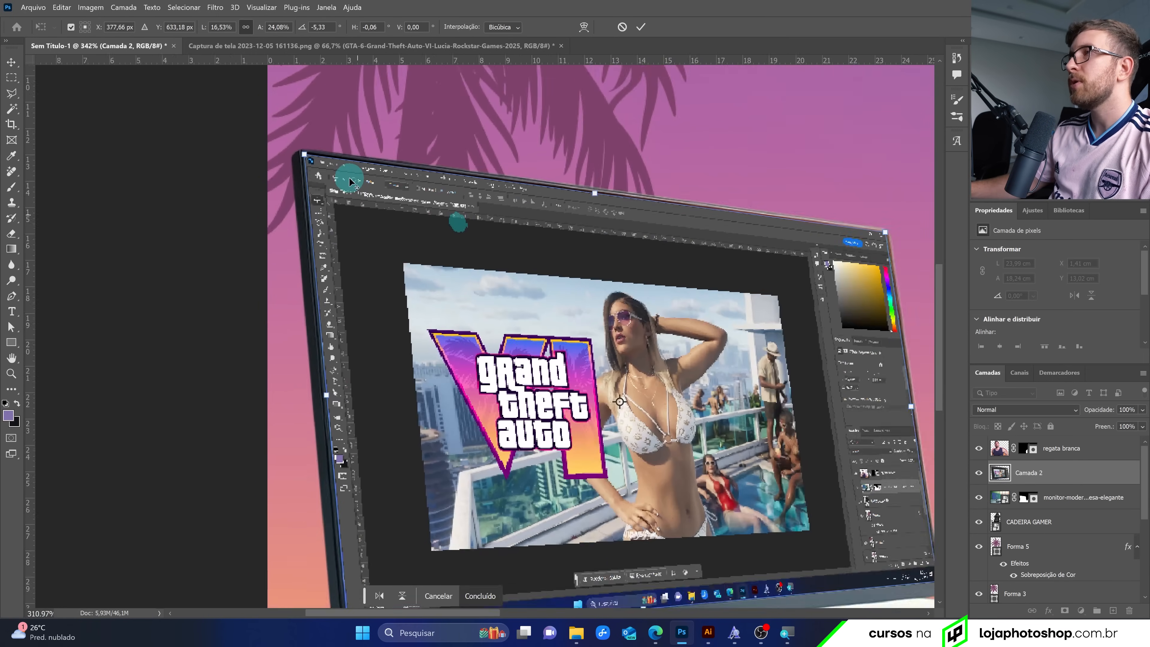
pyautogui.press('Return')
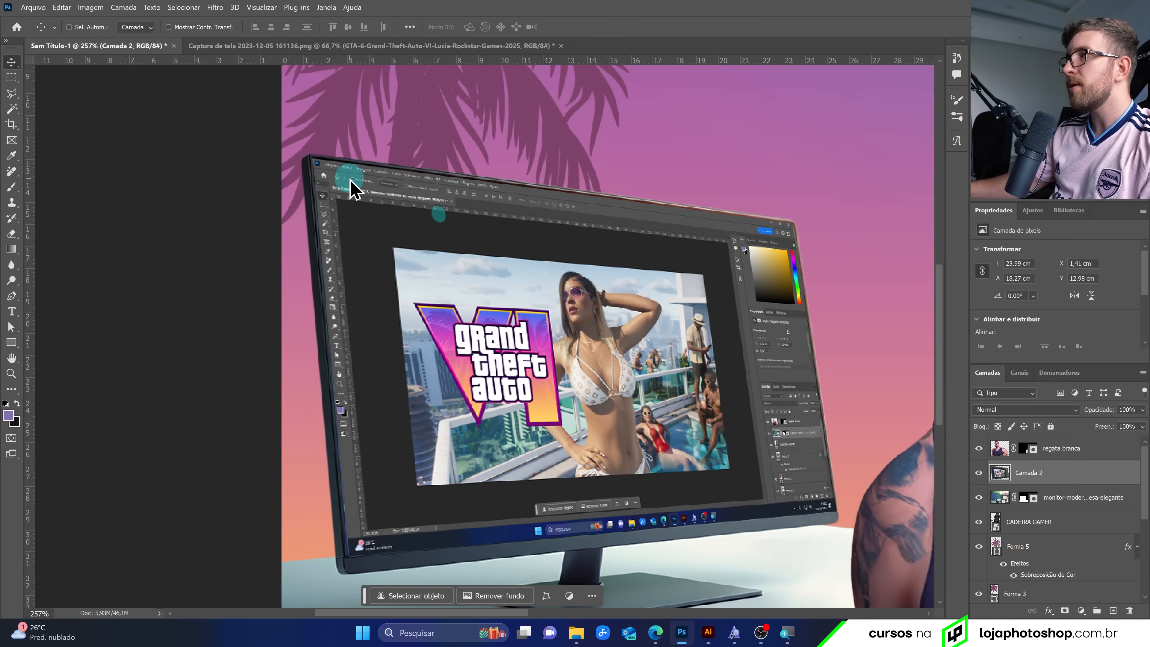
pyautogui.scroll(-3, 589, 303)
pyautogui.scroll(2, 770, 370)
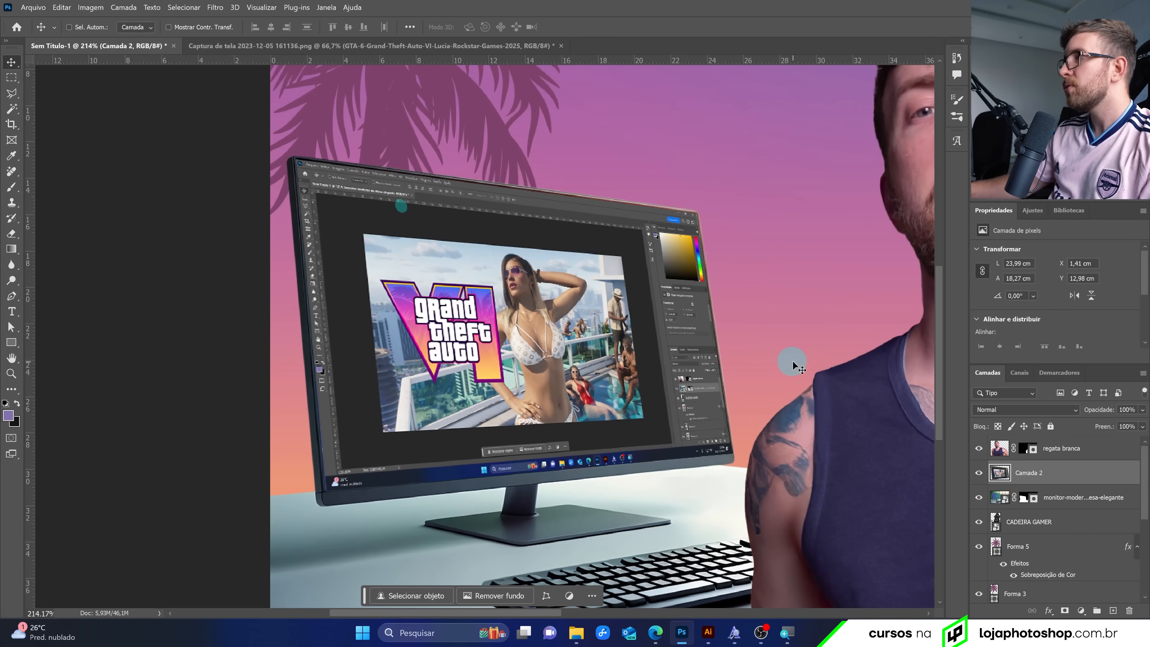
# Add a new empty layer directly above the monitor screenshot and activate the Brush tool
pyautogui.click(11, 187)
pyautogui.click(1114, 610)
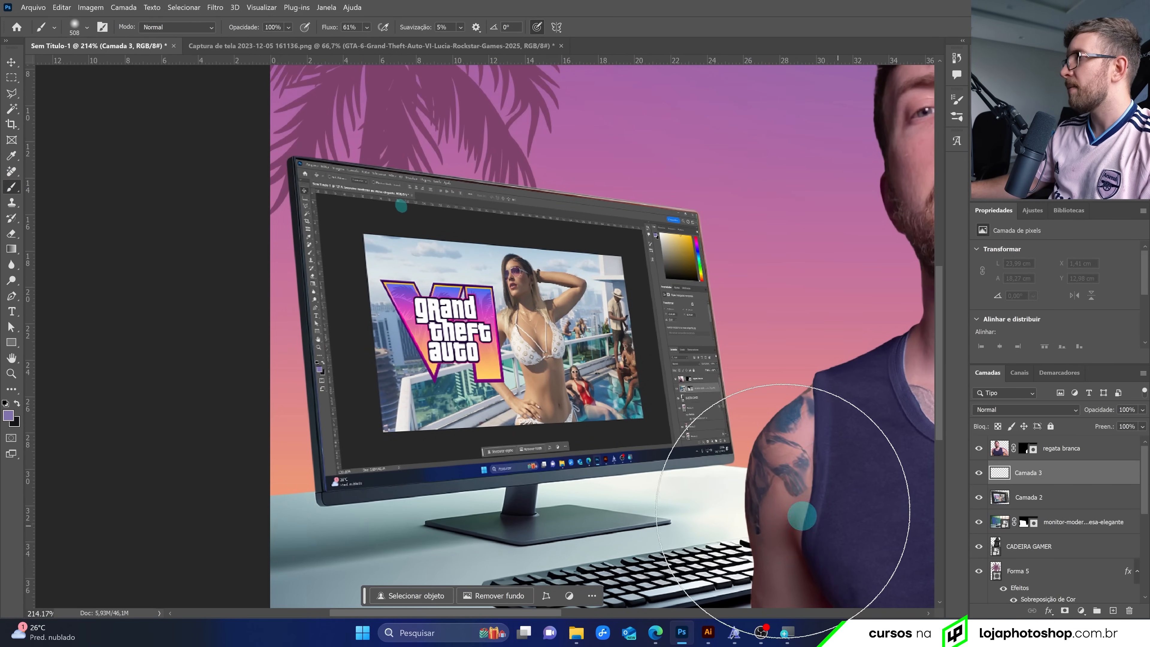
pyautogui.scroll(-4, 481, 317)
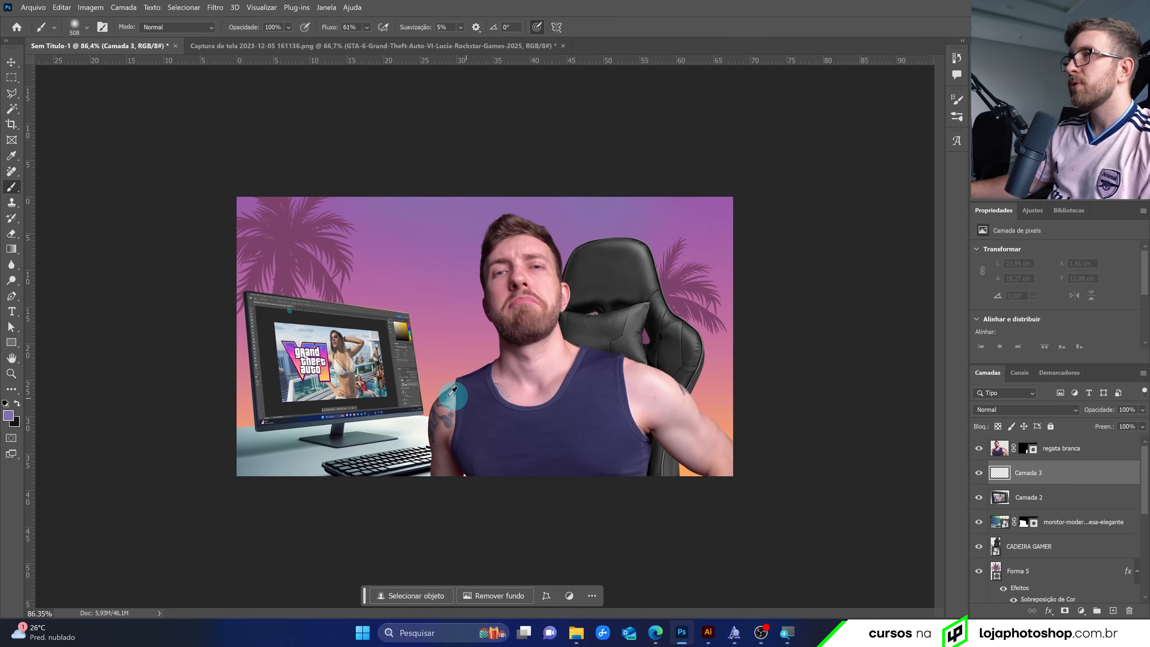
pyautogui.scroll(1, 454, 397)
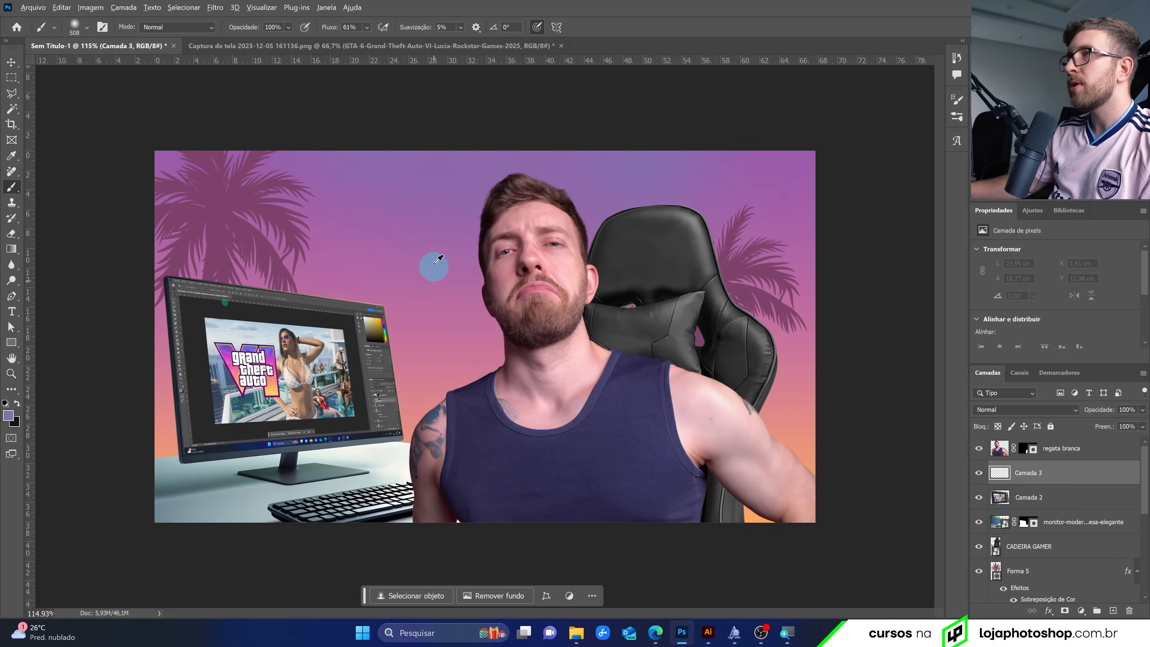
# Sample the purple of the background sky and lighten it to the foreground colour d9c0f0 for the brush
pyautogui.moveTo(442, 208); pyautogui.dragTo(497, 152)
pyautogui.click(8, 415)
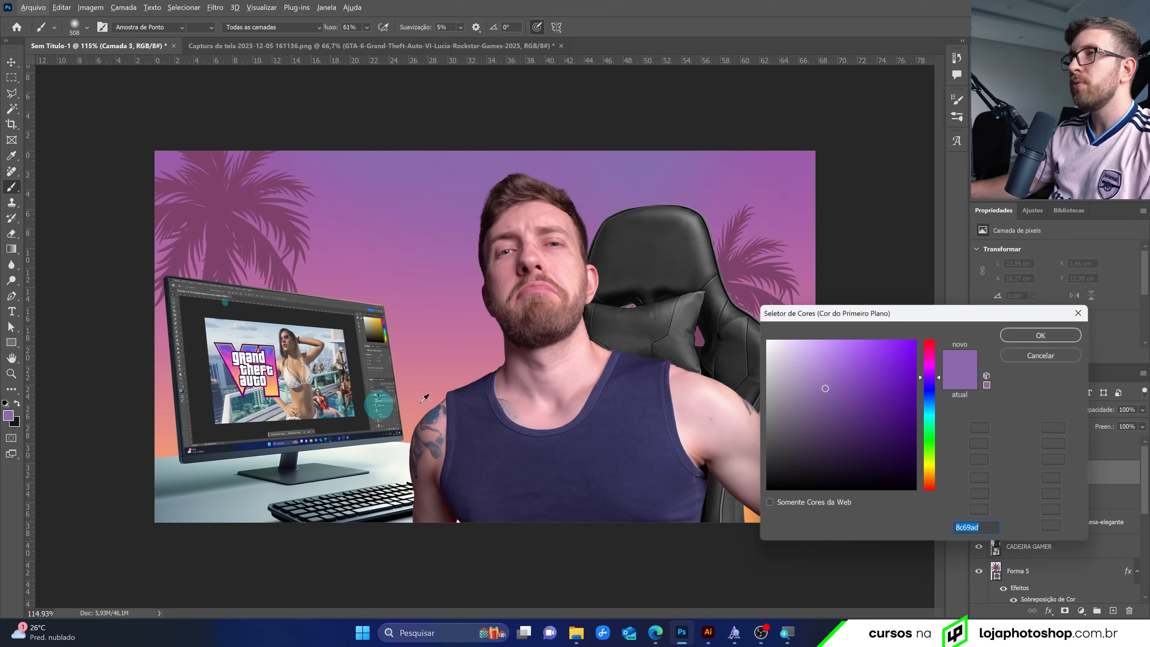
pyautogui.moveTo(809, 376); pyautogui.dragTo(797, 347)
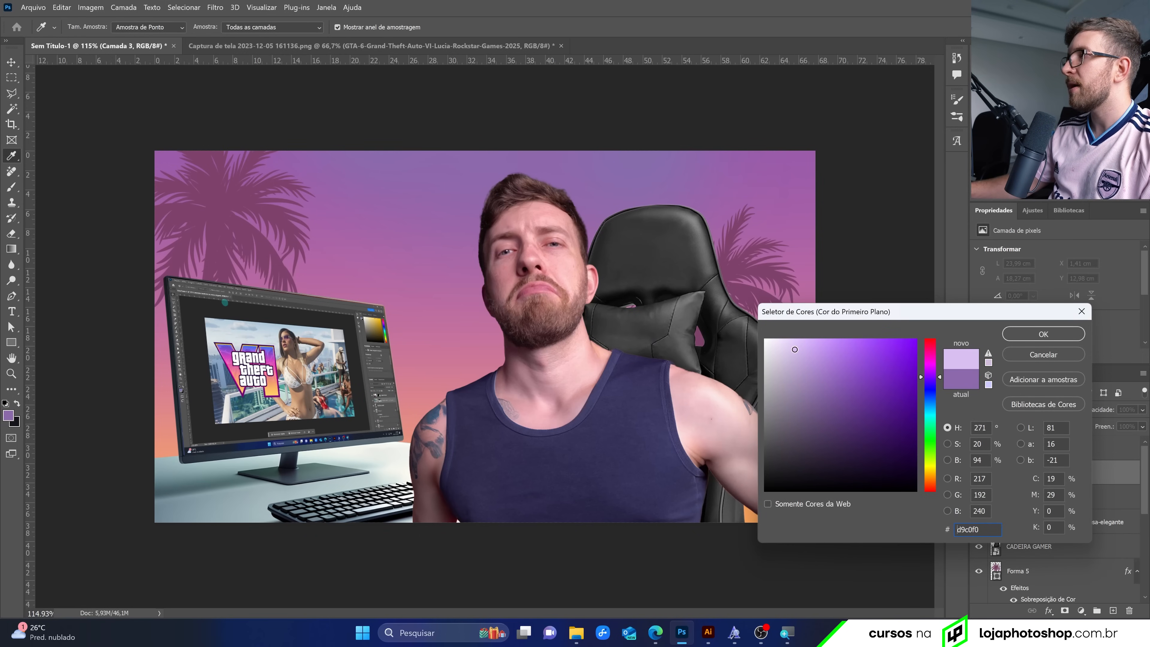
pyautogui.click(1069, 334)
pyautogui.press('b')
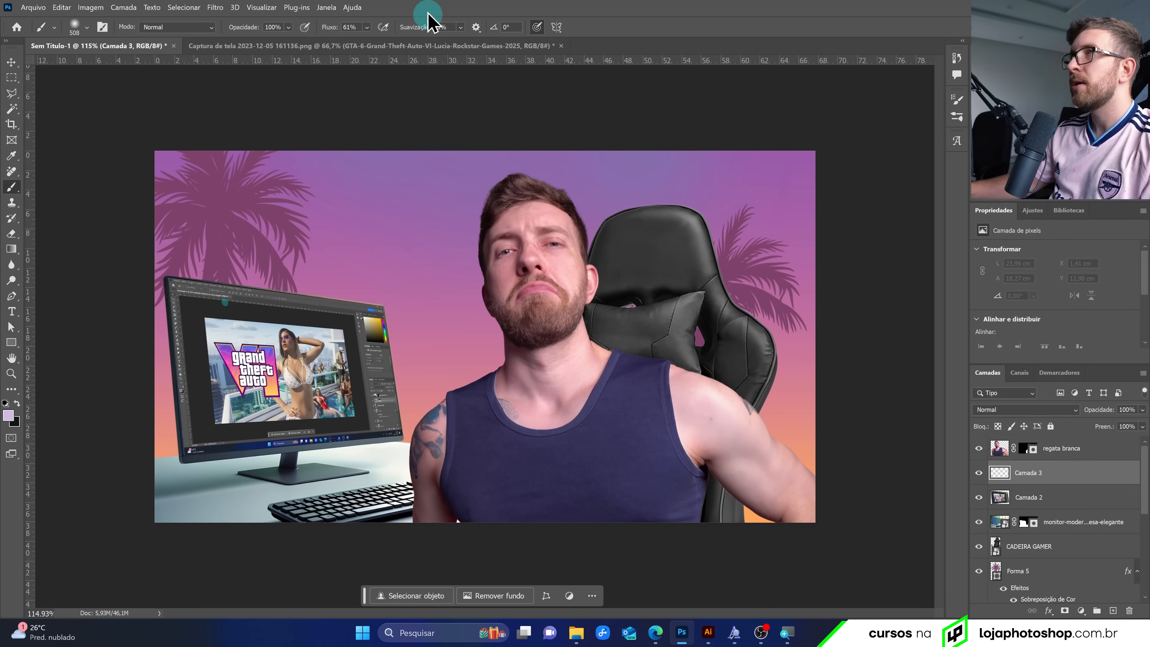
# Paint a soft lilac glow over the monitor's upper right area with a 623 px brush at 33% flow
pyautogui.click(368, 27)
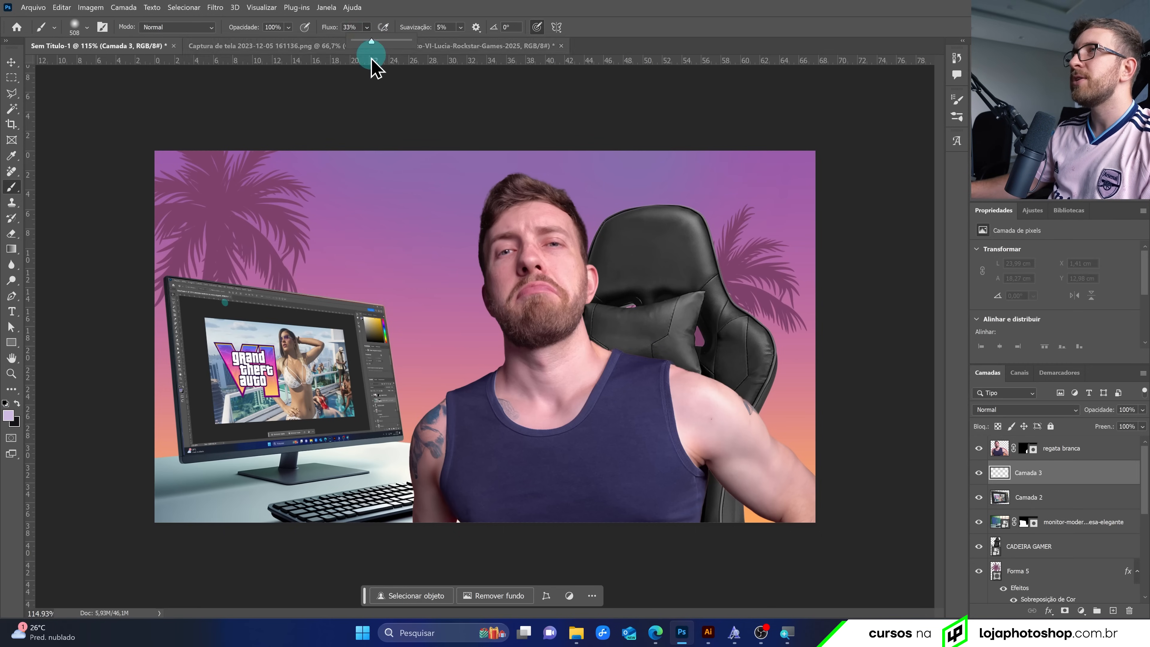
pyautogui.moveTo(415, 272)
pyautogui.mouseDown()
pyautogui.moveTo(457, 271)
pyautogui.moveTo(432, 271)
pyautogui.mouseUp()
pyautogui.click(374, 299)
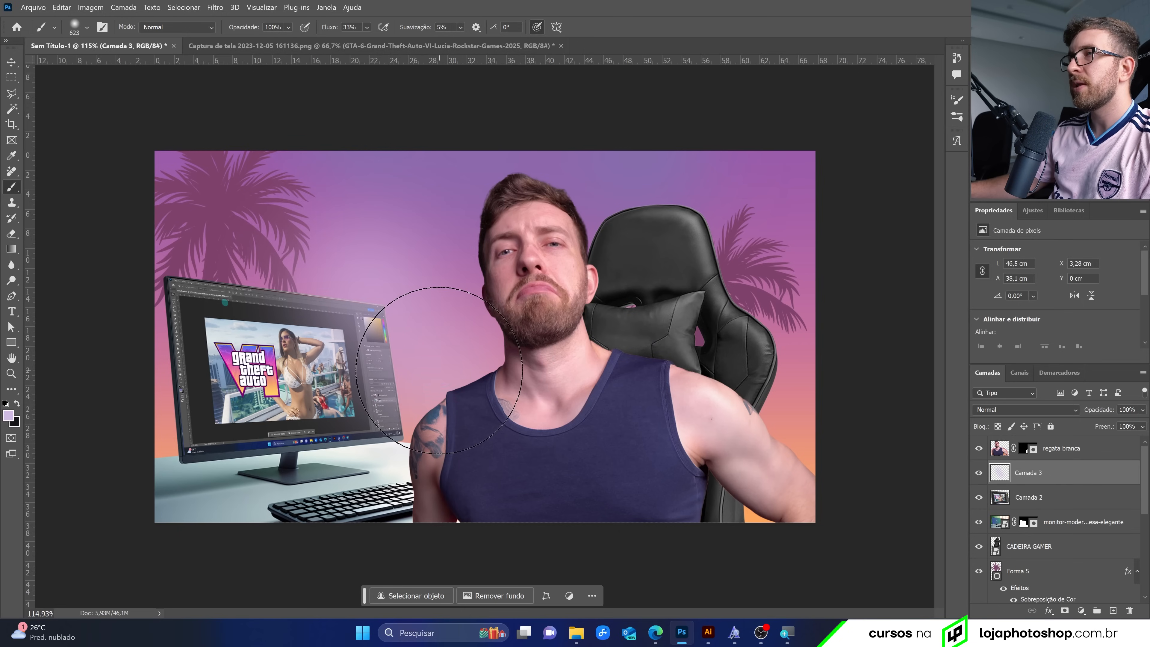
pyautogui.click(312, 231)
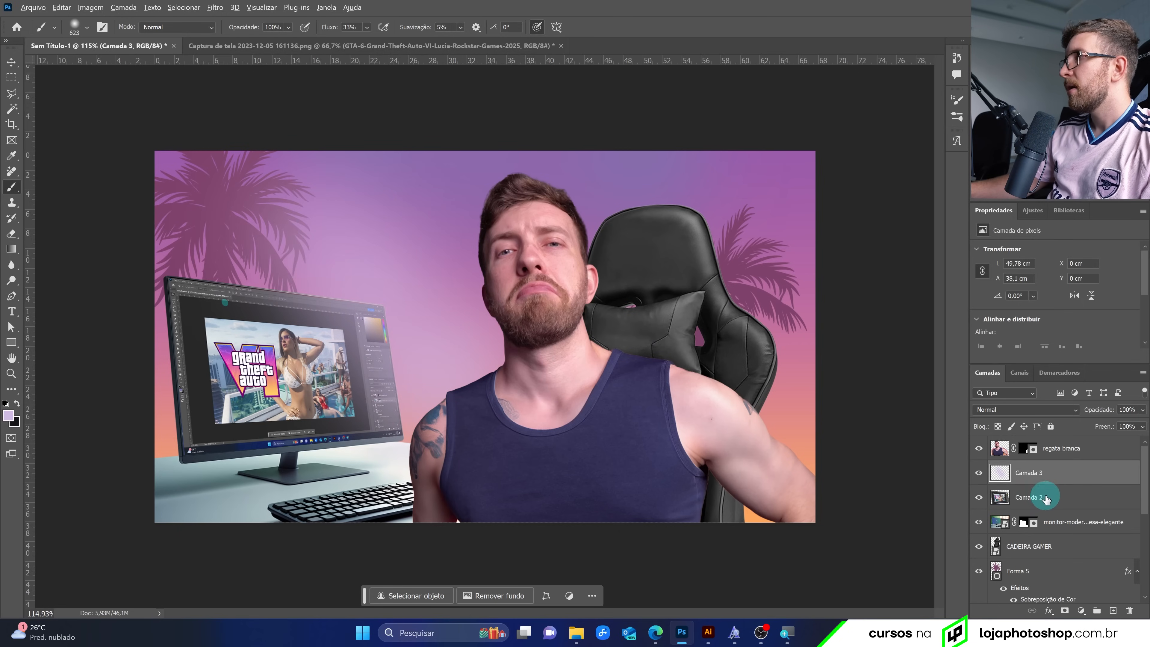
# Clip the glow layer to the monitor screenshot layer and toggle its visibility to compare the effect
pyautogui.press('alt')
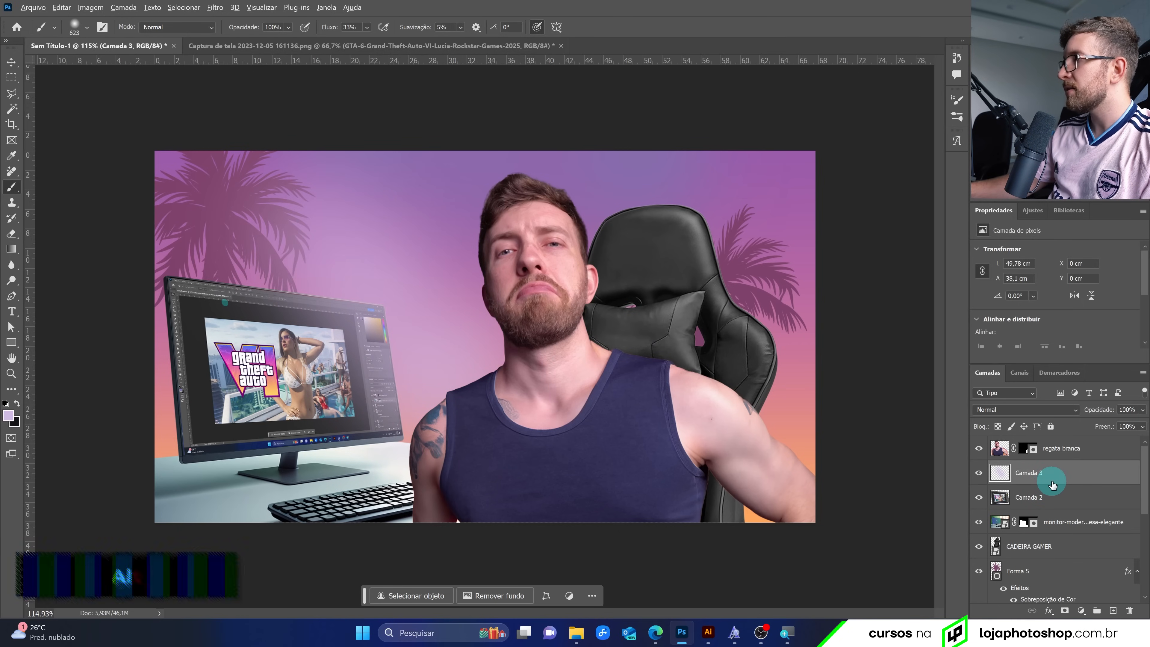
pyautogui.keyDown('alt'); pyautogui.click(1056, 485); pyautogui.keyUp('alt')
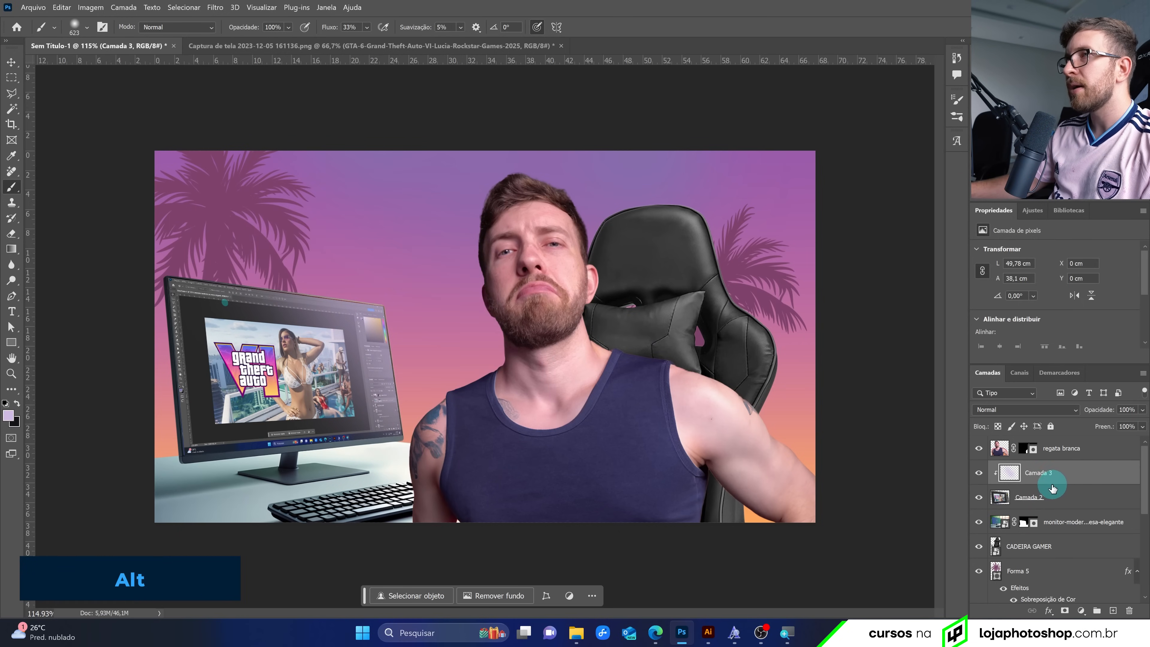
pyautogui.click(979, 474)
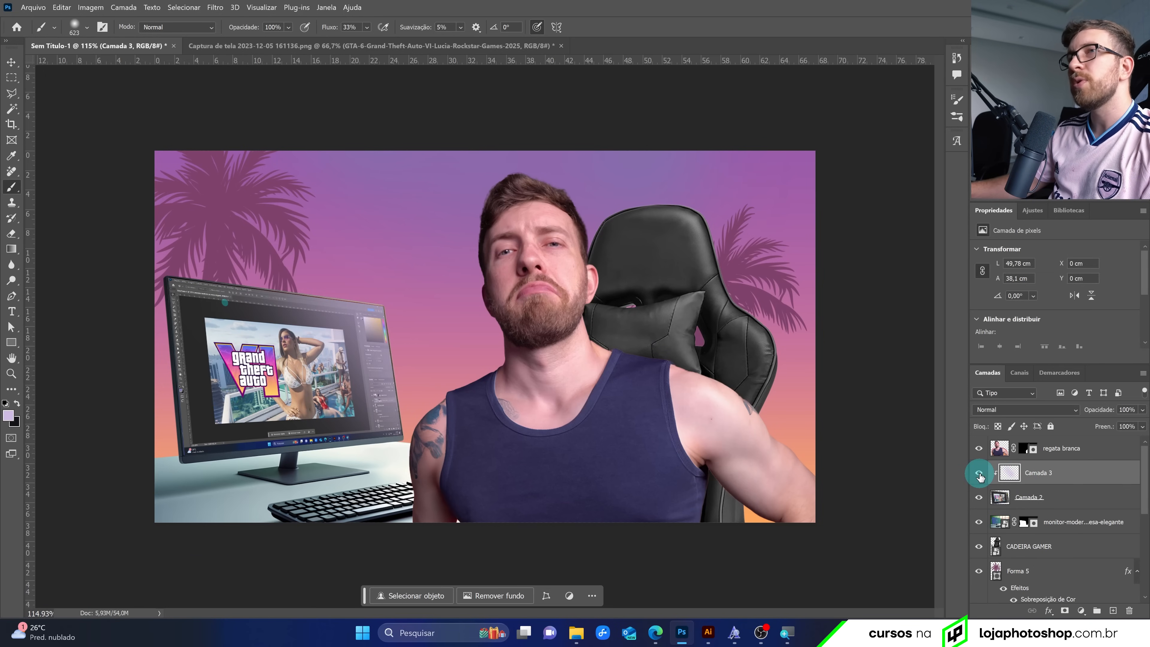
pyautogui.click(979, 473)
pyautogui.scroll(-3, 674, 437)
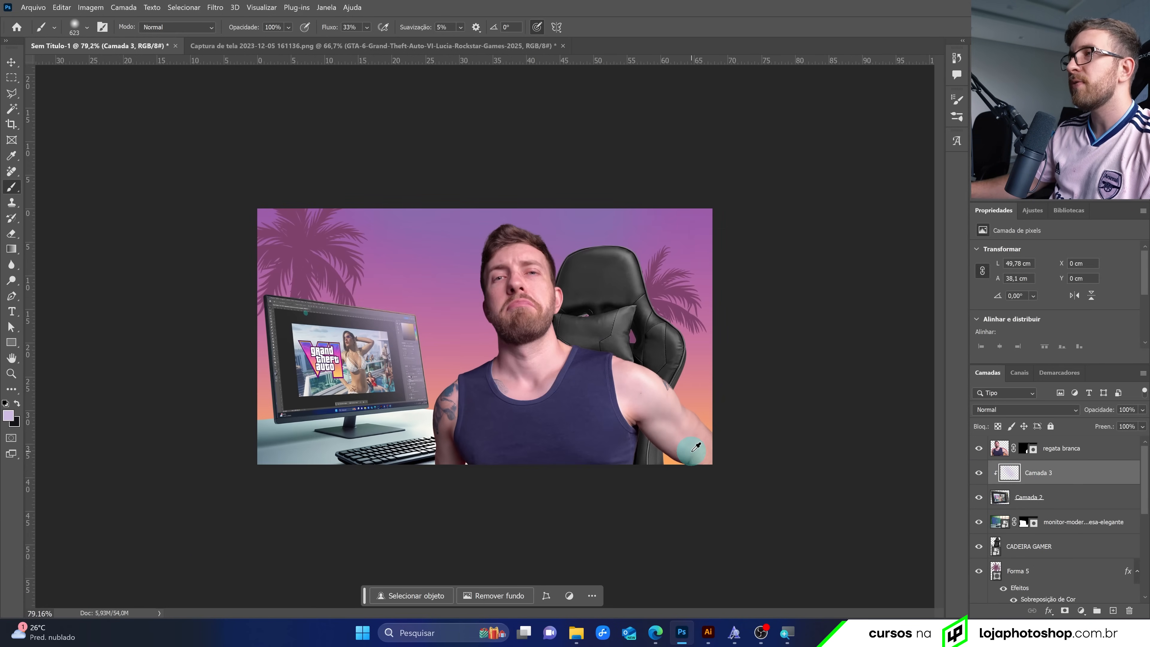
pyautogui.scroll(3, 563, 421)
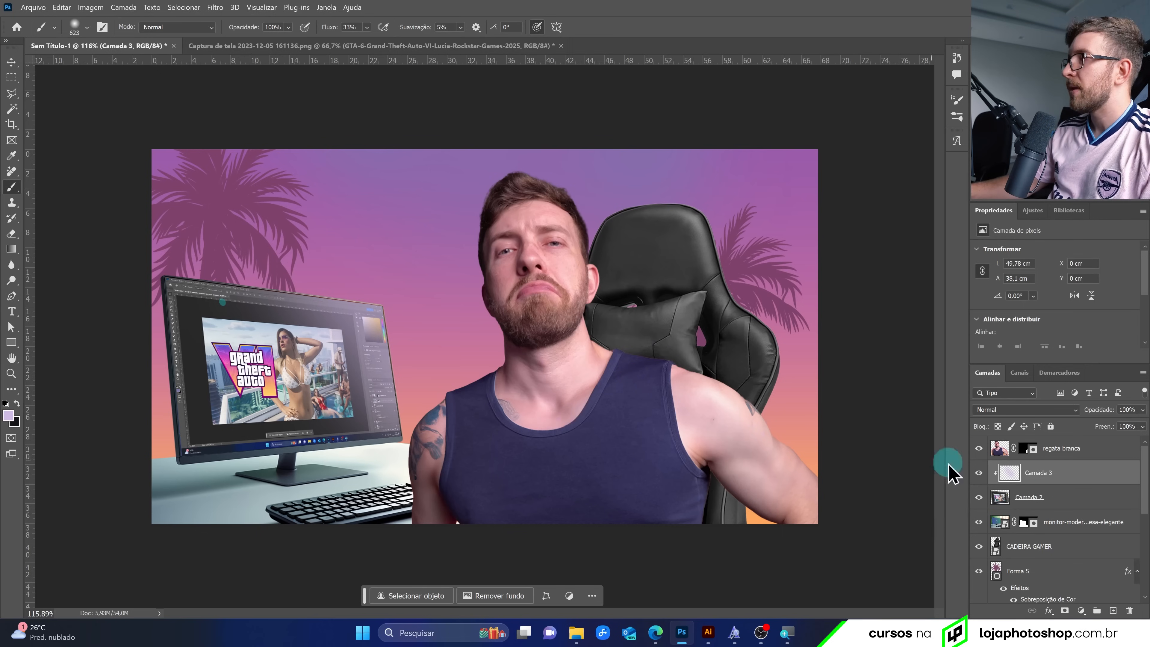
# Convert the masked regata branca layer into a smart object
pyautogui.click(1069, 451)
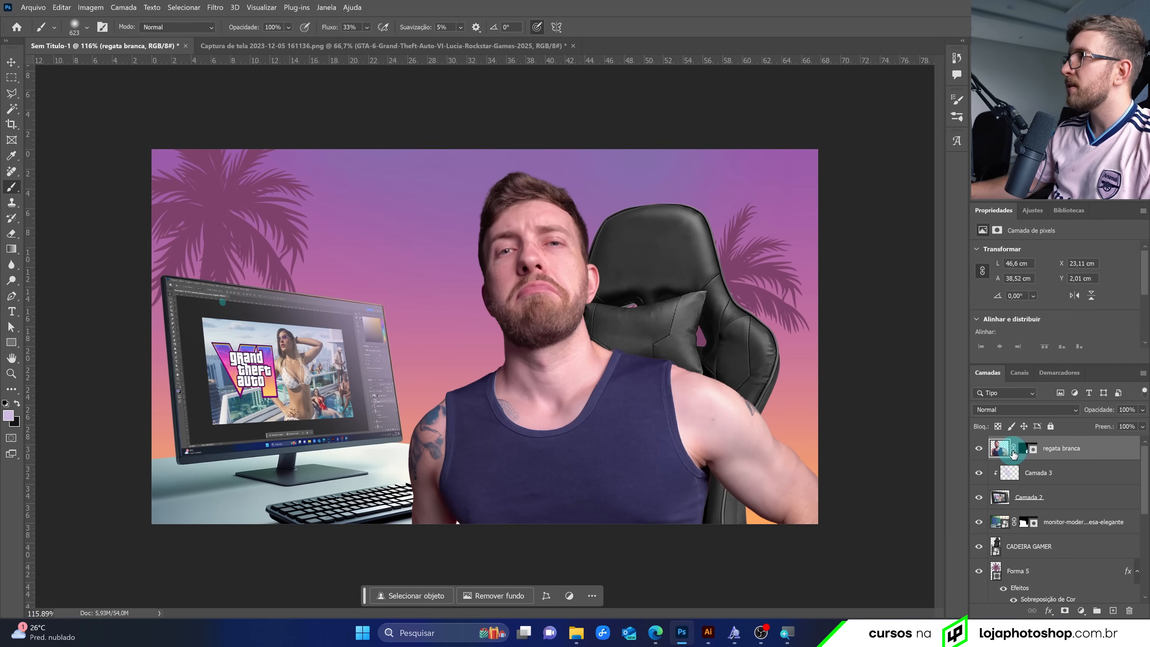
pyautogui.click(980, 450)
pyautogui.click(979, 450)
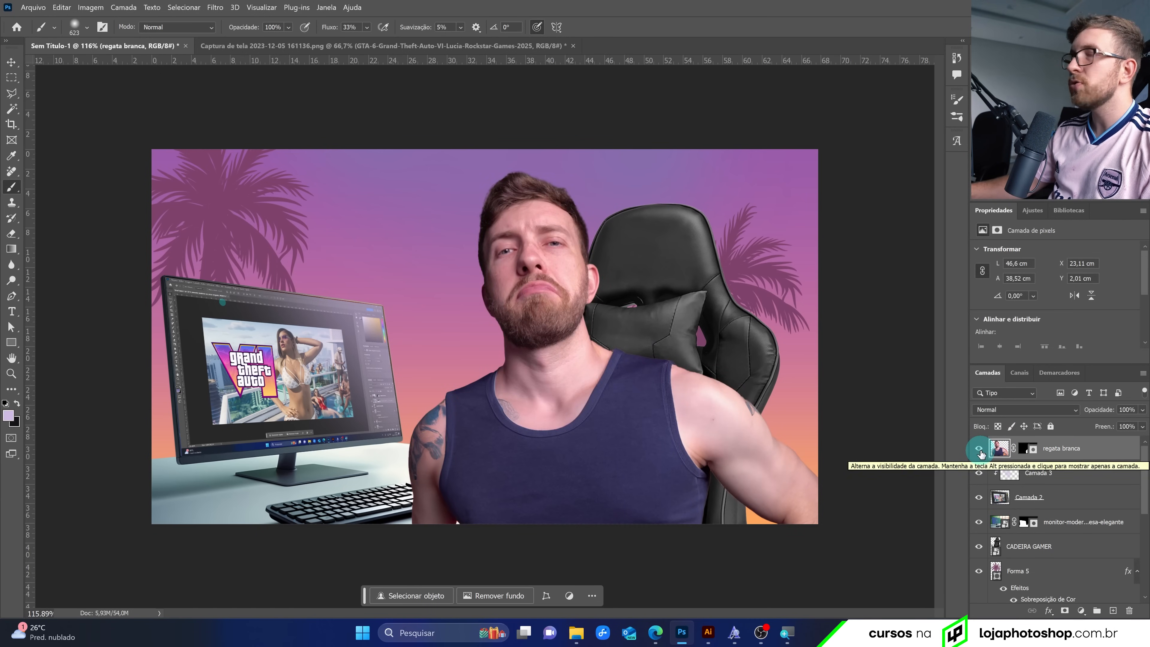
pyautogui.rightClick(1104, 450)
pyautogui.click(1038, 305)
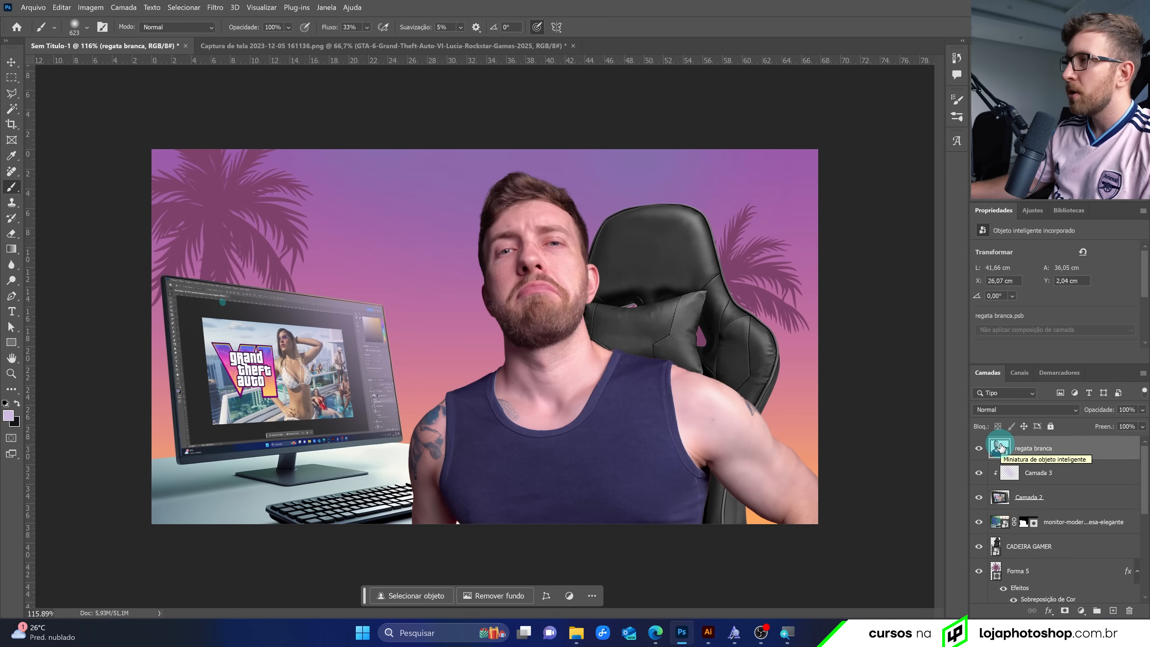
# Start a Shadows/Highlights adjustment on the regata branca layer with shadow amount 47% and highlight amount 0%
pyautogui.click(90, 8)
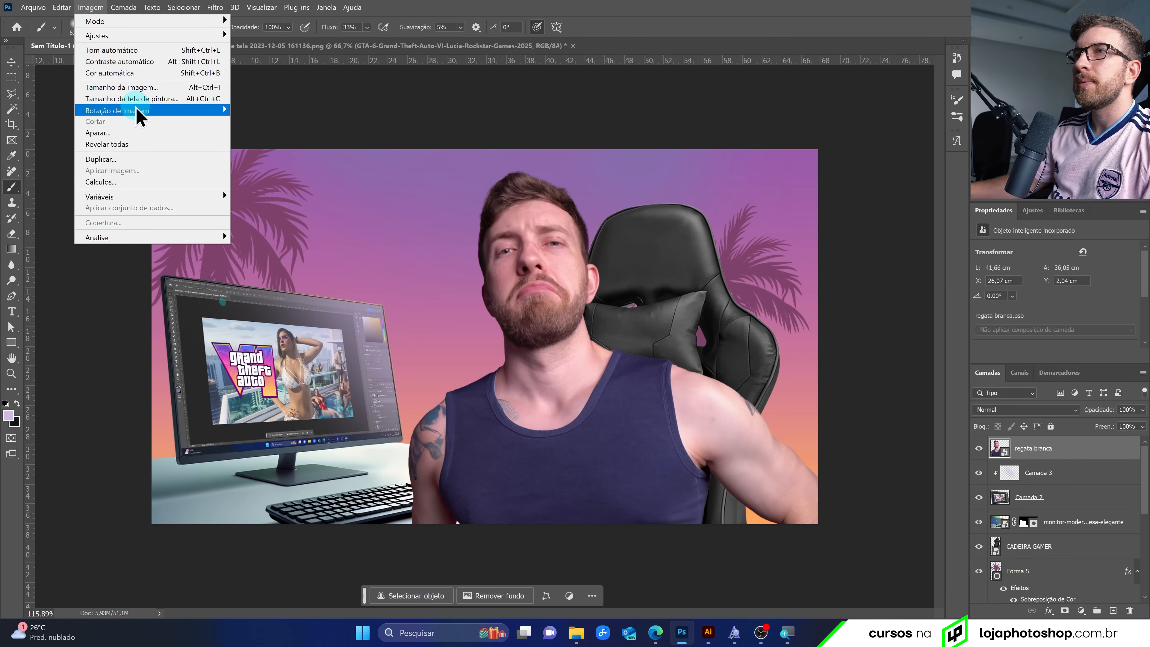
pyautogui.moveTo(142, 40)
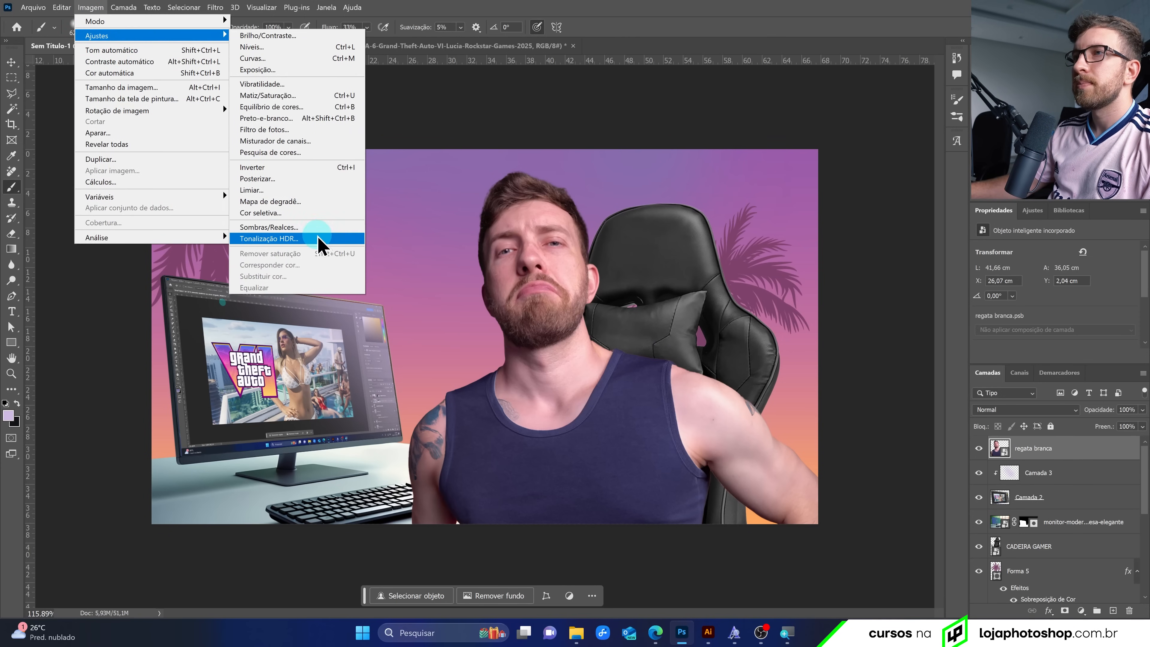
pyautogui.click(317, 228)
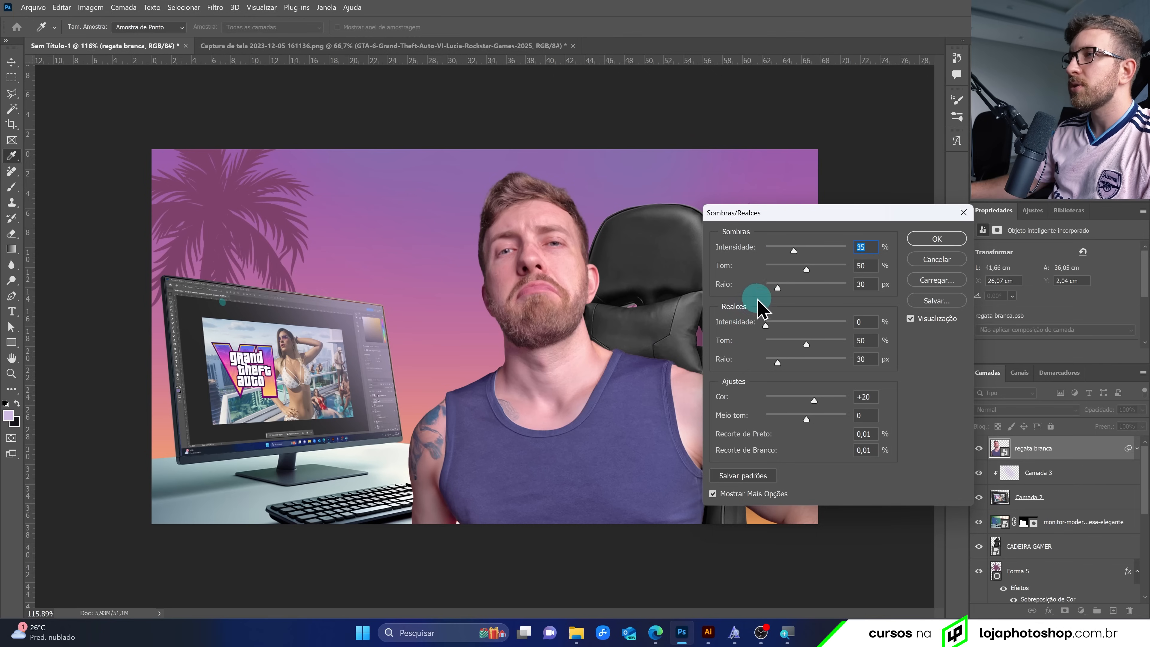
pyautogui.moveTo(793, 225); pyautogui.dragTo(872, 267)
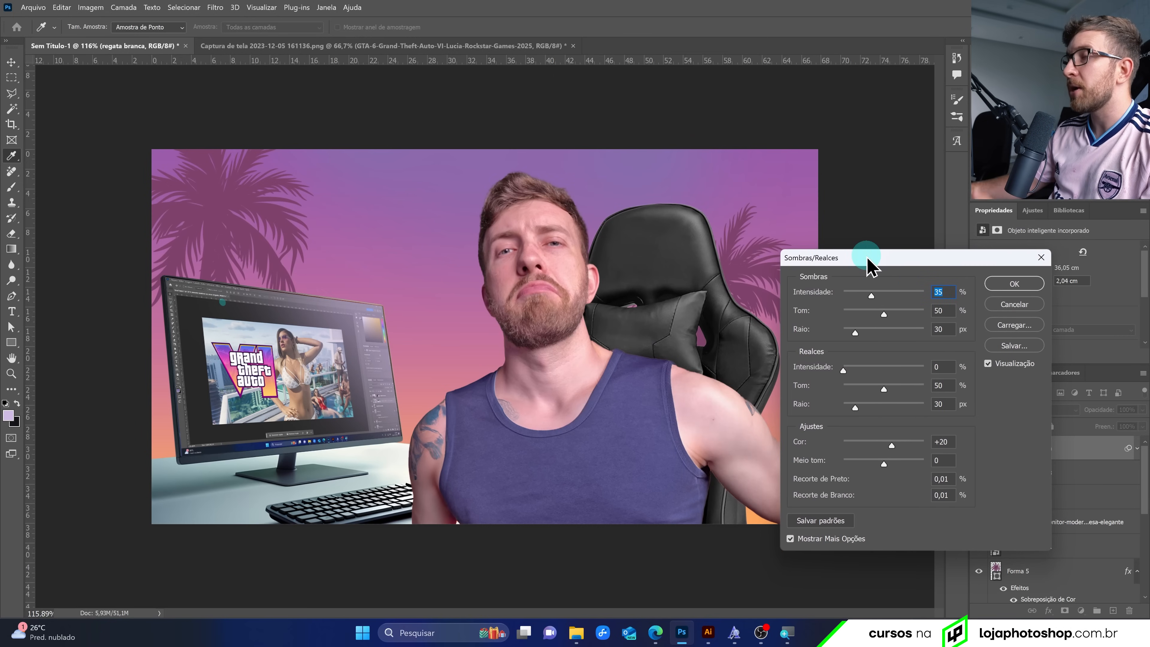
pyautogui.click(855, 370)
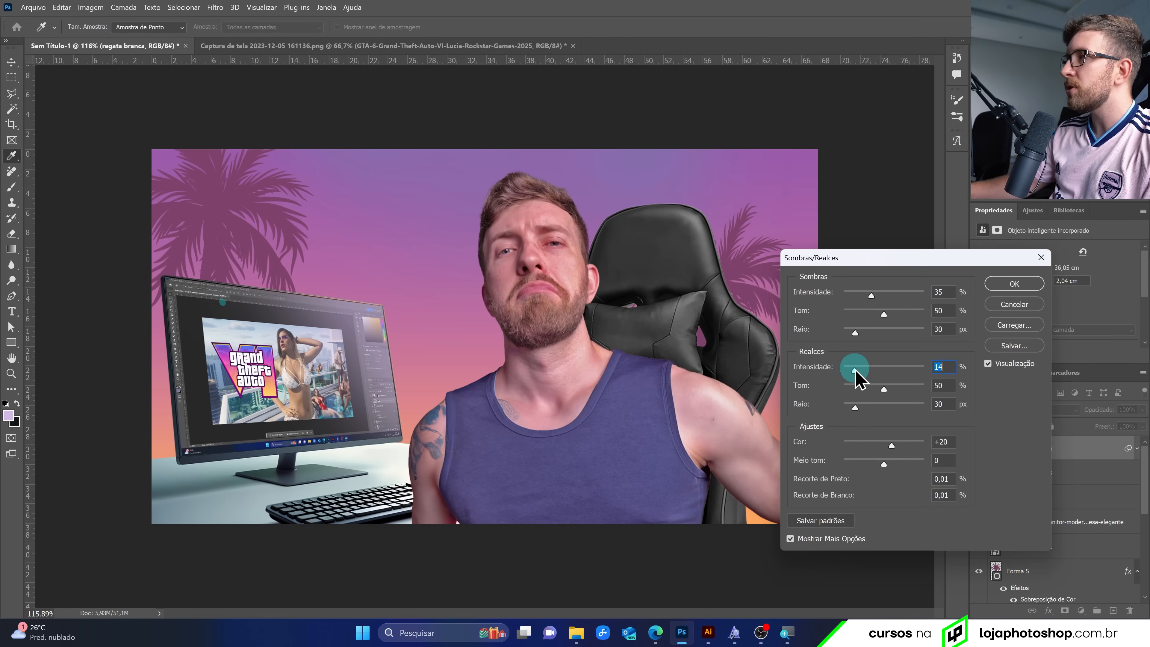
pyautogui.click(843, 369)
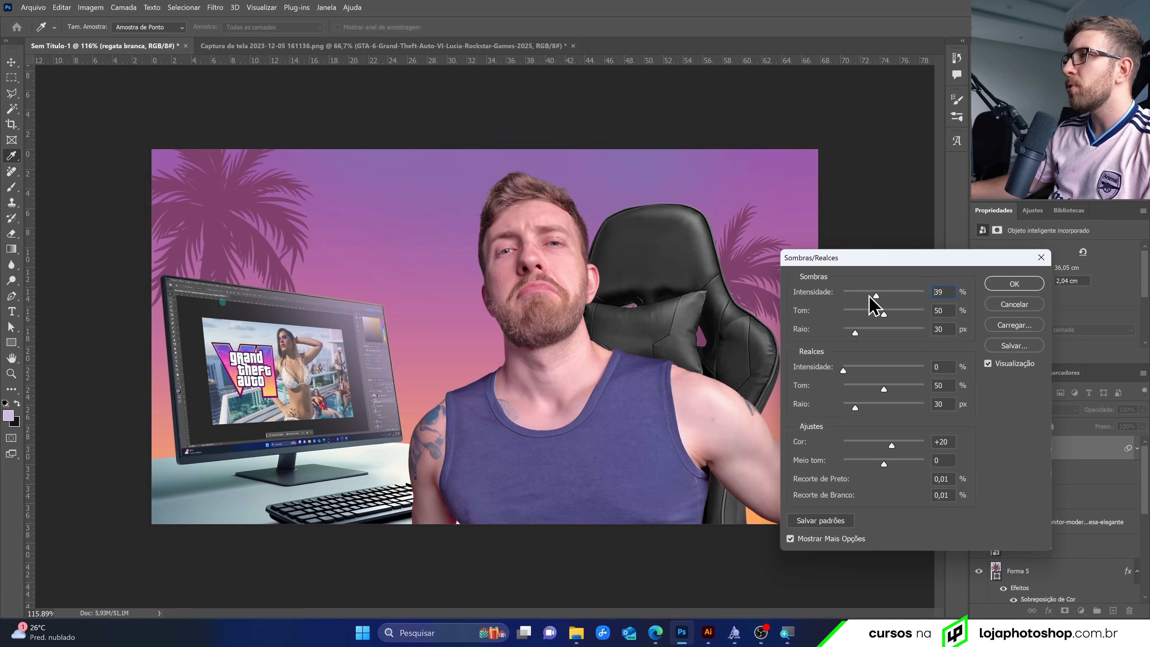
pyautogui.moveTo(870, 295)
pyautogui.mouseDown()
pyautogui.moveTo(836, 295)
pyautogui.moveTo(873, 299)
pyautogui.mouseUp()
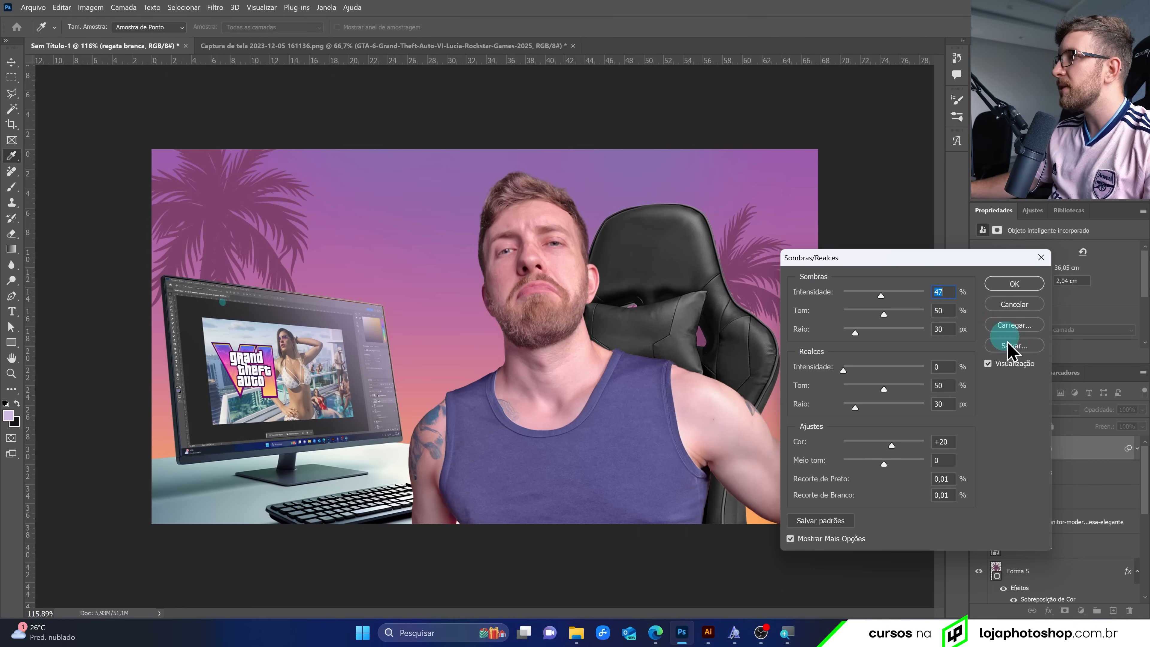
# Compare the man with and without the Shadows/Highlights adjustment and apply it to the layer
pyautogui.click(1002, 365)
pyautogui.click(1002, 365)
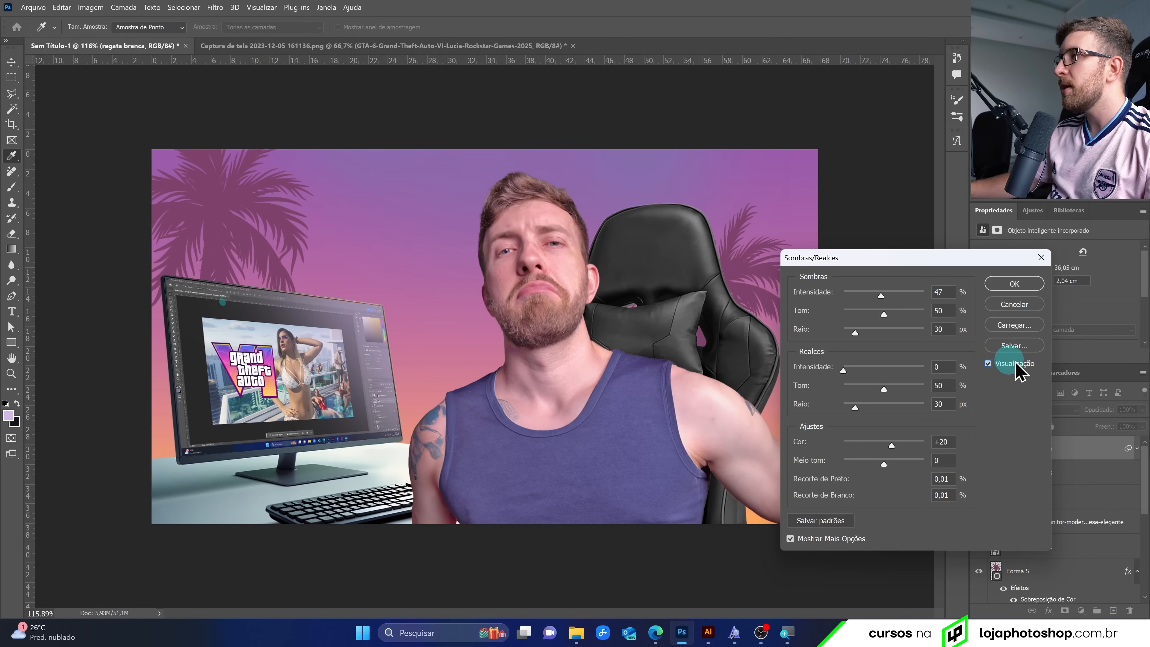
pyautogui.click(990, 364)
pyautogui.click(990, 365)
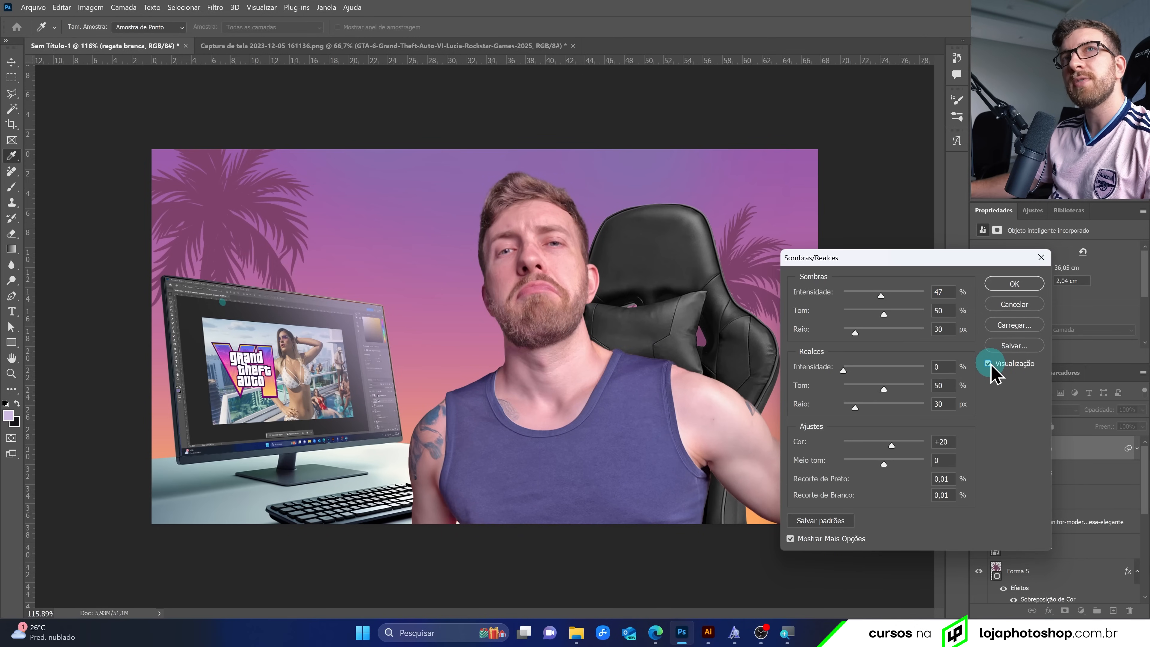
pyautogui.click(990, 364)
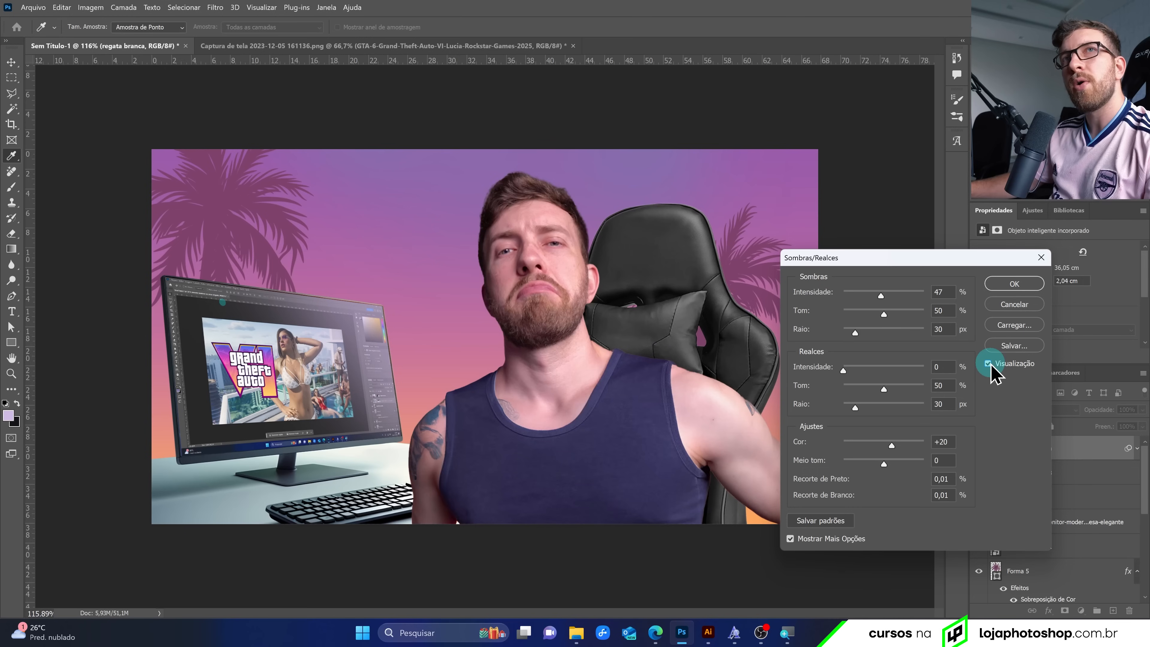
pyautogui.click(1009, 285)
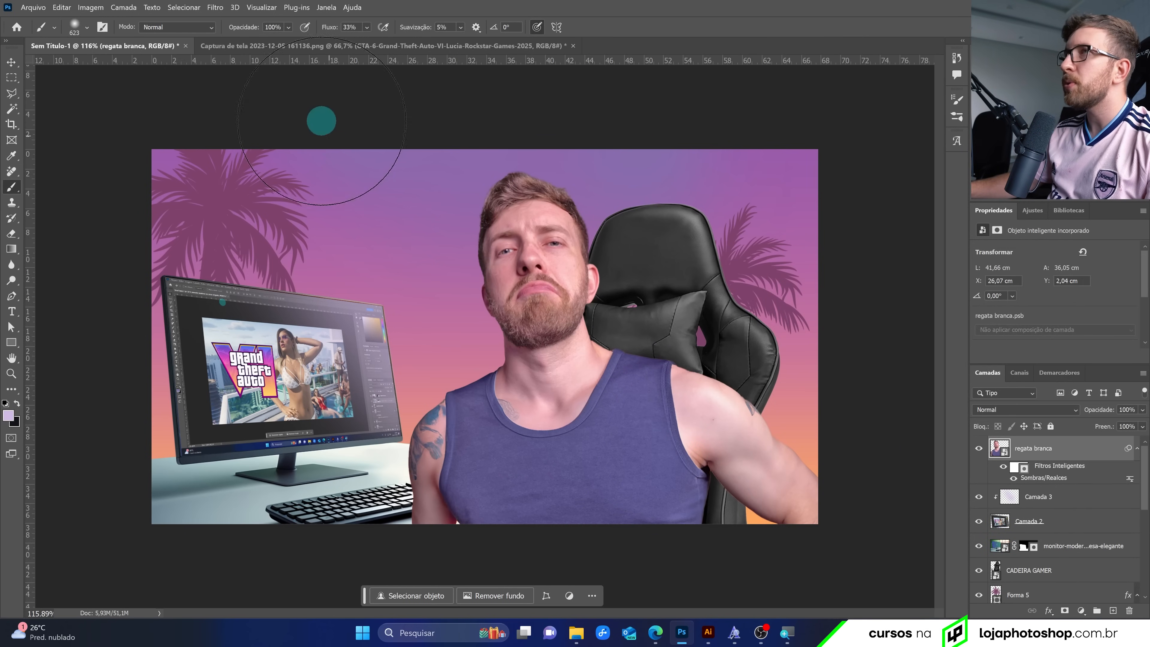
# Start the Oil Paint filter on the man's layer, try bristle detail at 0.0 and restore it to 10.0
pyautogui.click(215, 7)
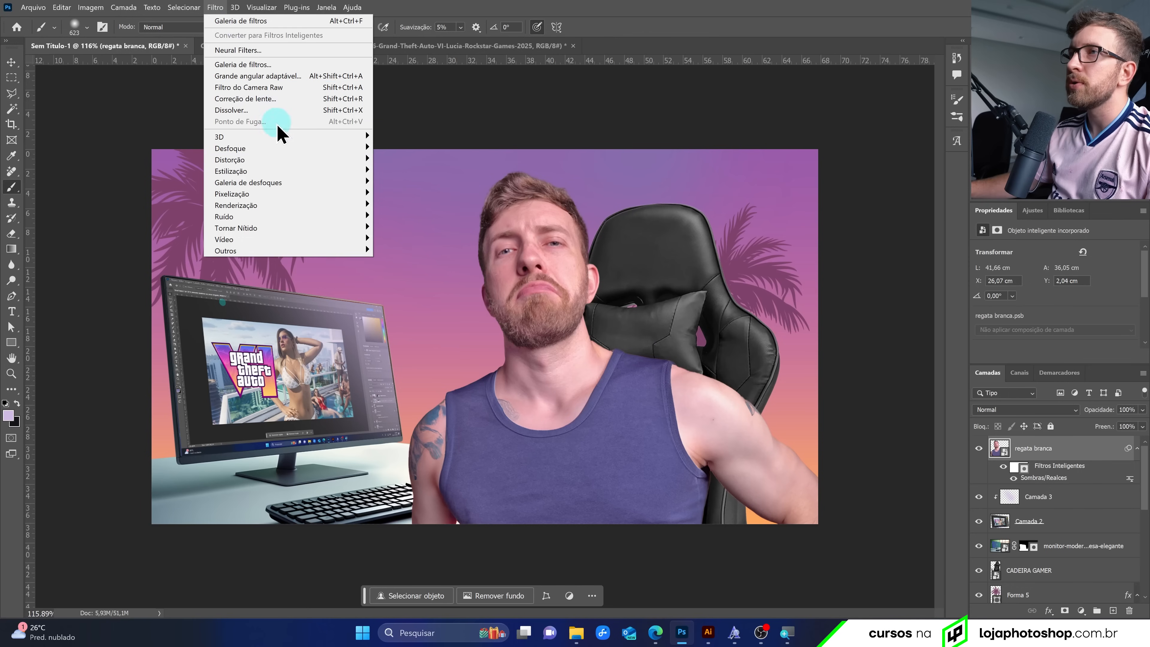
pyautogui.moveTo(305, 175)
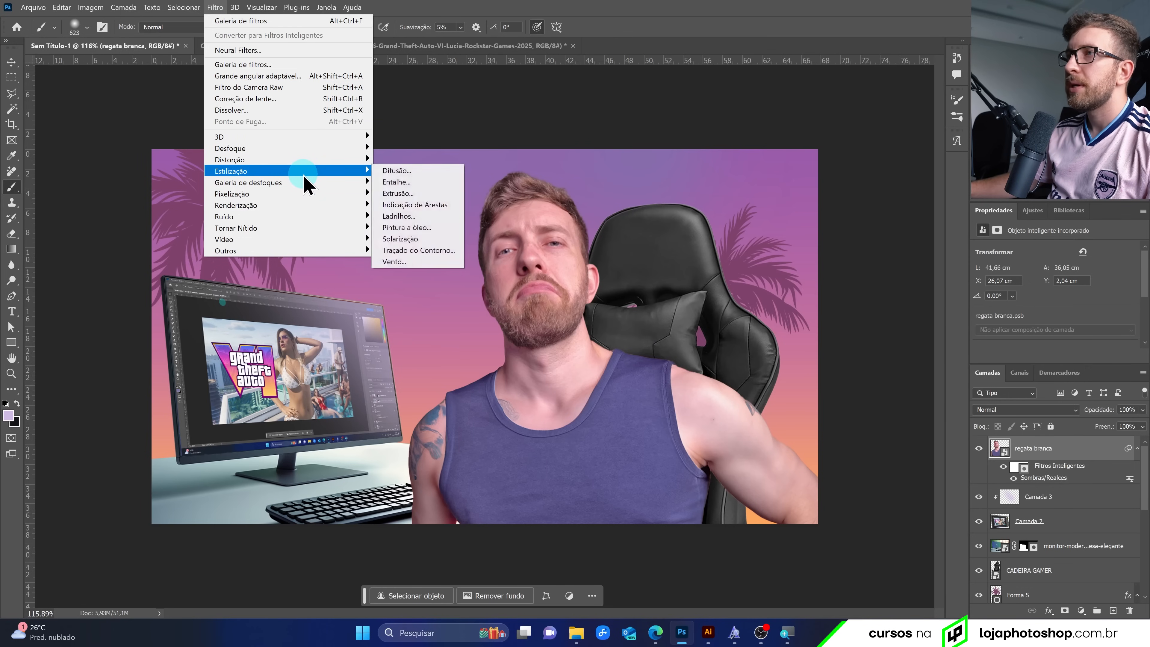
pyautogui.click(406, 227)
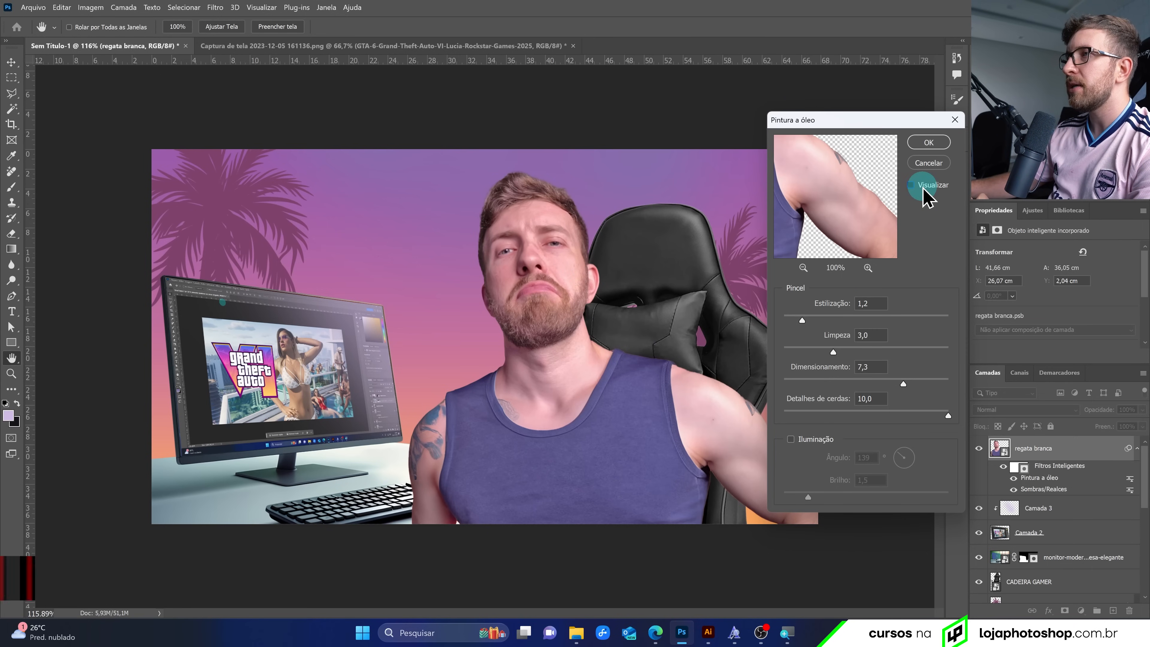
pyautogui.press('alt')
pyautogui.scroll(3, 853, 183)
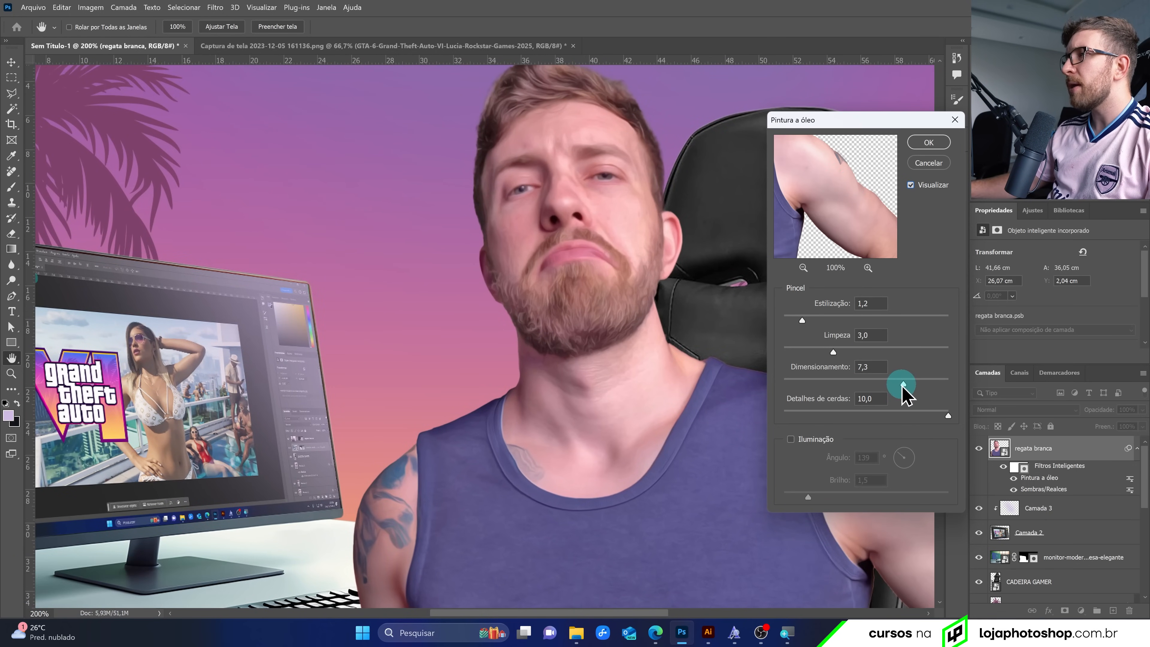
pyautogui.moveTo(948, 416); pyautogui.dragTo(783, 420)
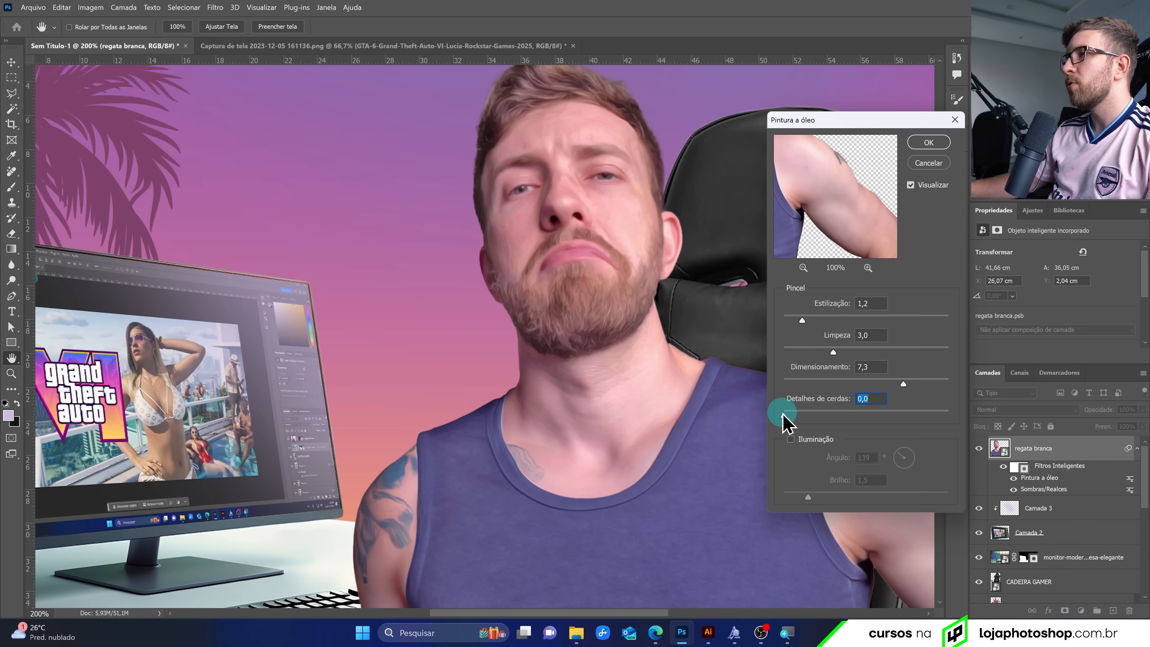
pyautogui.click(818, 316)
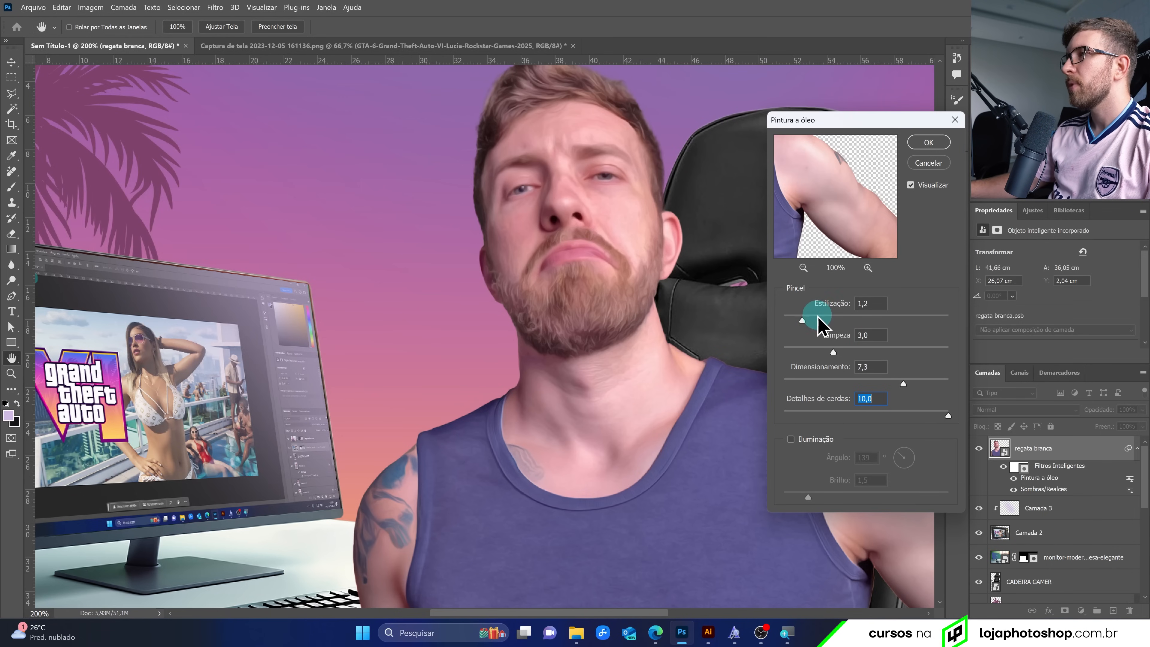
# Set the Oil Paint stylization to 1.1, cleanliness to 3.2 and scale to about 4.0, and apply the filter
pyautogui.moveTo(821, 316)
pyautogui.mouseDown()
pyautogui.moveTo(858, 321)
pyautogui.moveTo(802, 324)
pyautogui.mouseUp()
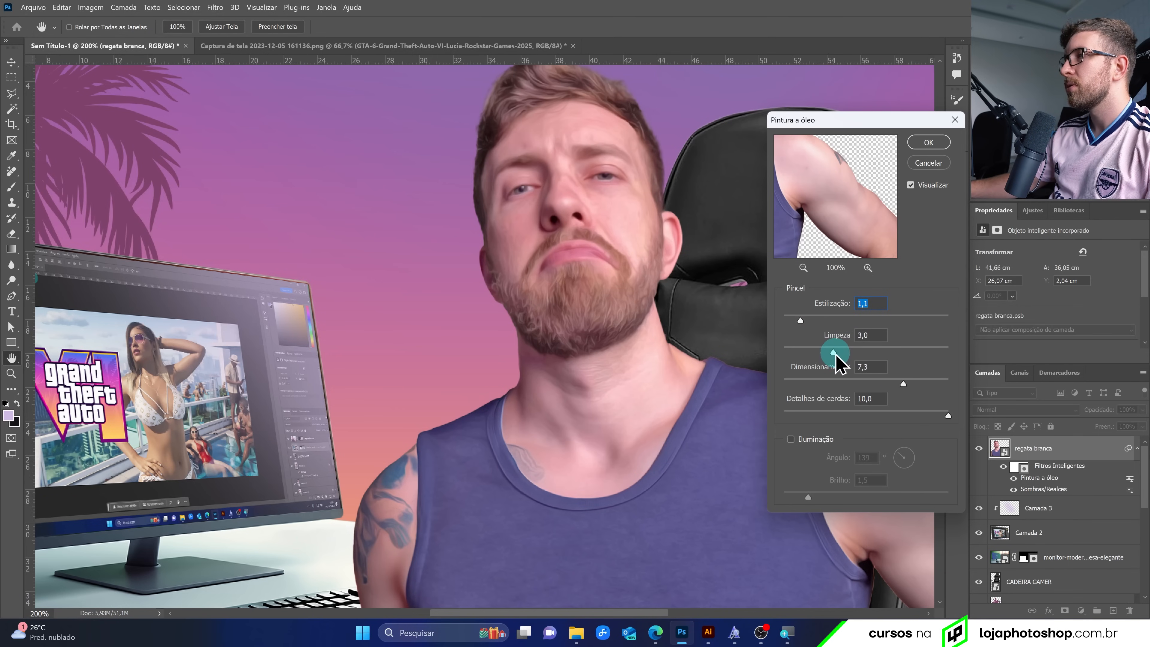
pyautogui.moveTo(837, 362); pyautogui.dragTo(803, 385)
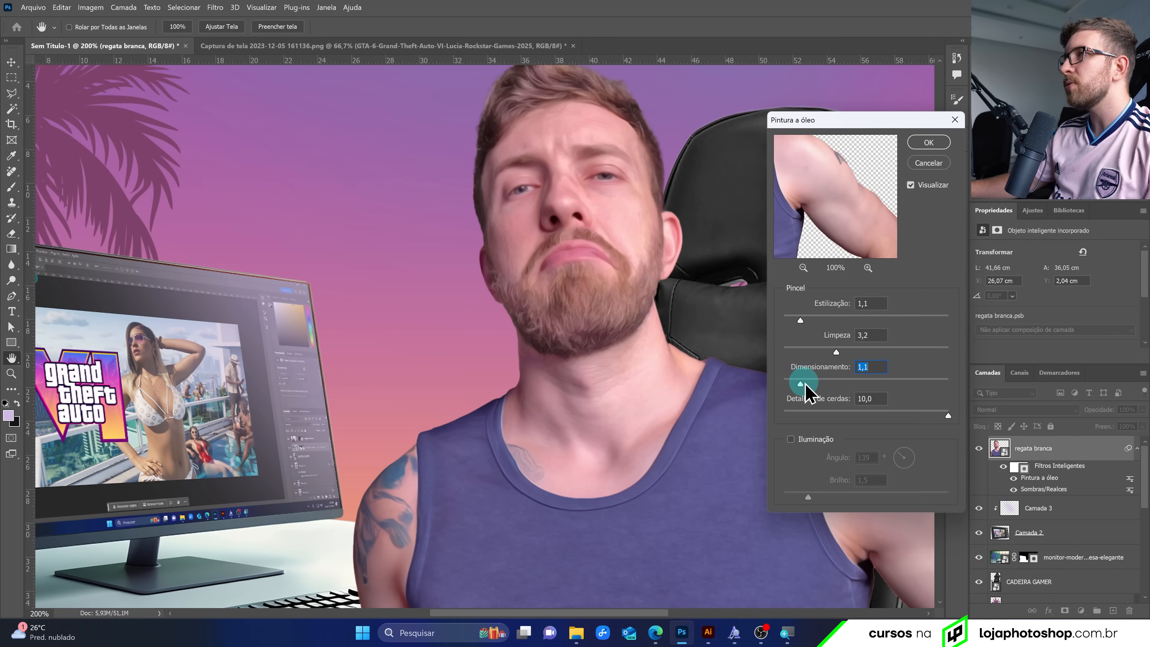
pyautogui.click(872, 397)
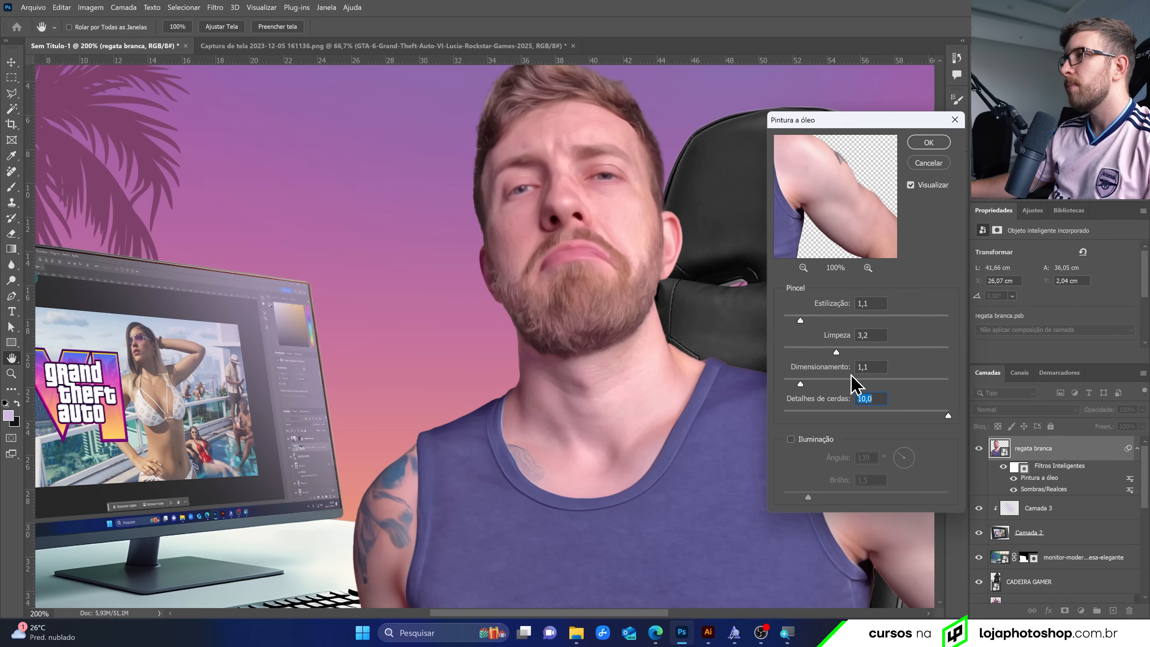
pyautogui.moveTo(919, 384); pyautogui.dragTo(868, 392)
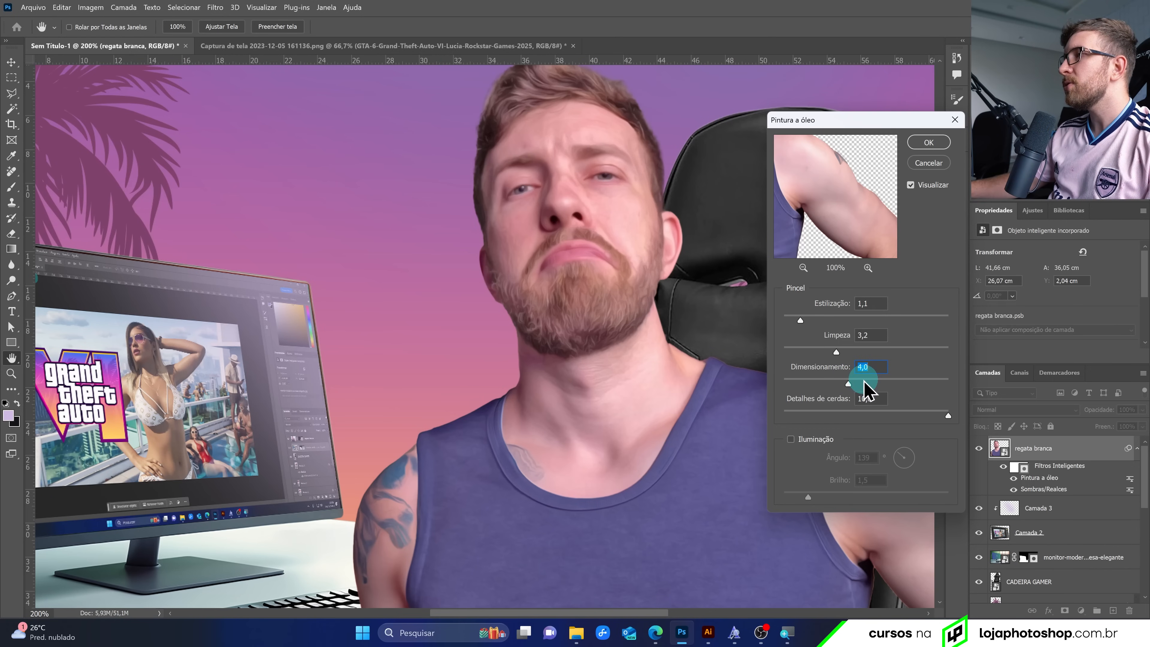
pyautogui.click(929, 141)
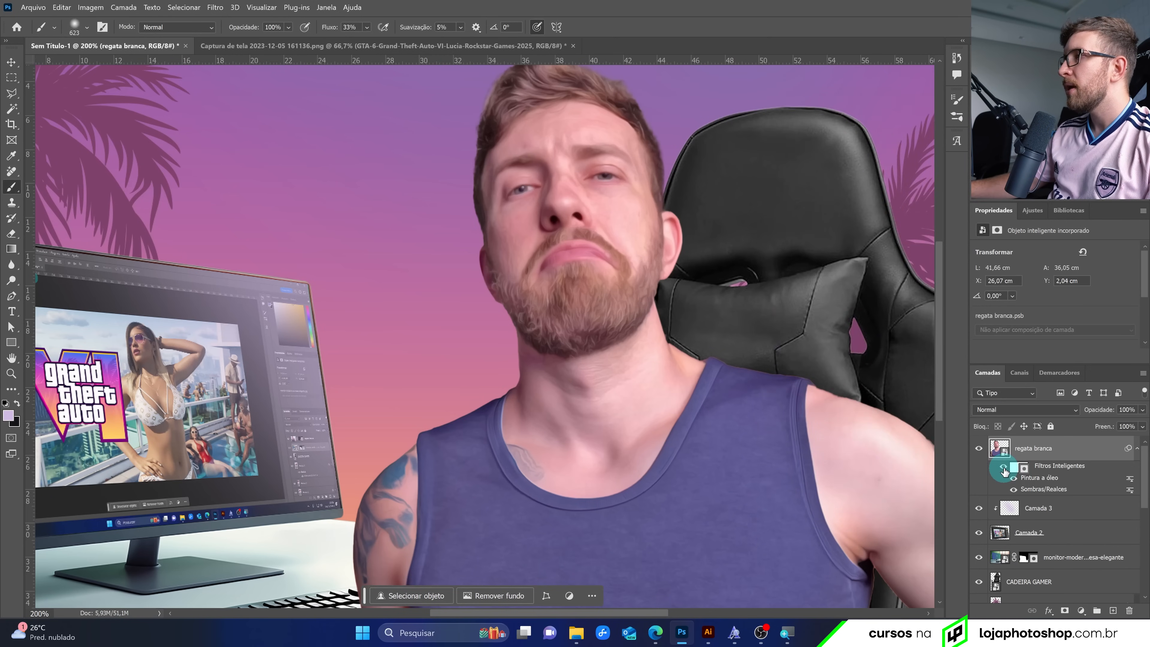
# Toggle the regata branca layer's smart filters to compare the man with and without them
pyautogui.click(1002, 469)
pyautogui.click(1002, 470)
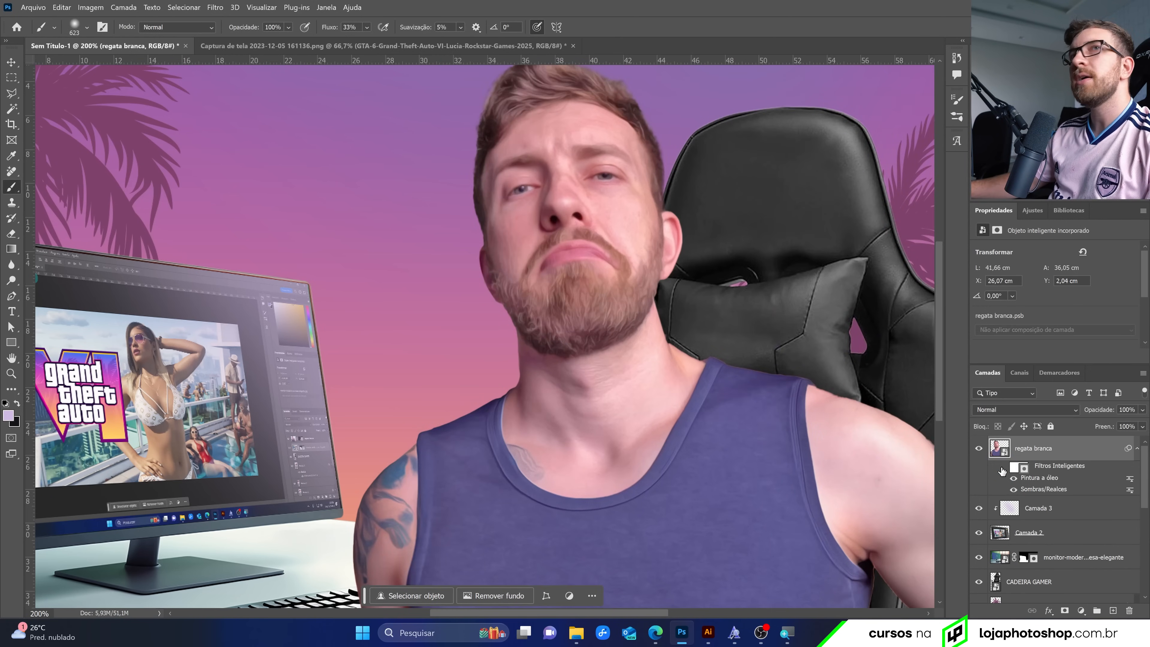
pyautogui.click(1002, 470)
pyautogui.click(1002, 469)
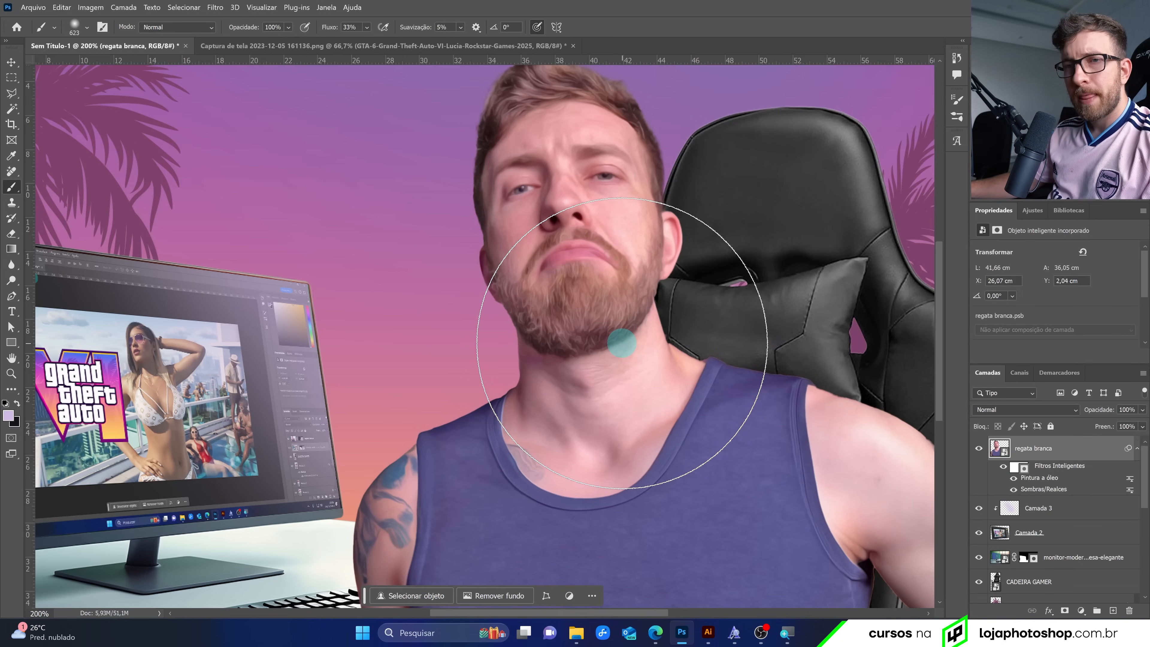
pyautogui.hotkey('ctrl', '0')
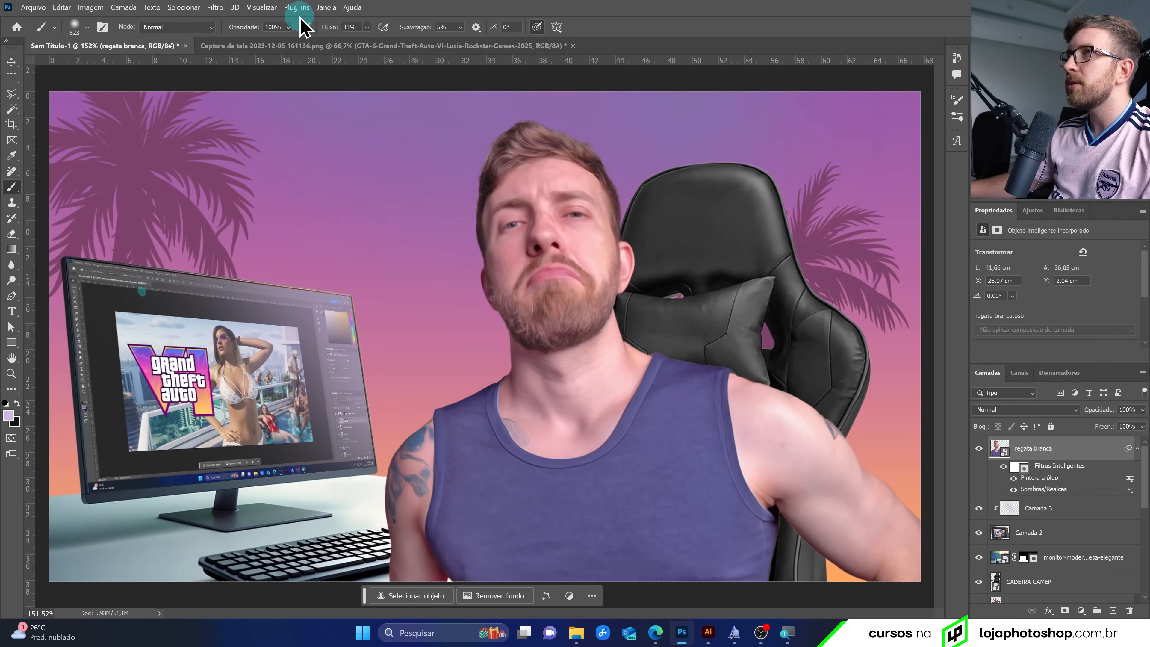
# Choose the Poster Edges effect from the Filter Gallery for the man, with edge thickness 5, edge intensity 0 and posterization 6
pyautogui.click(223, 8)
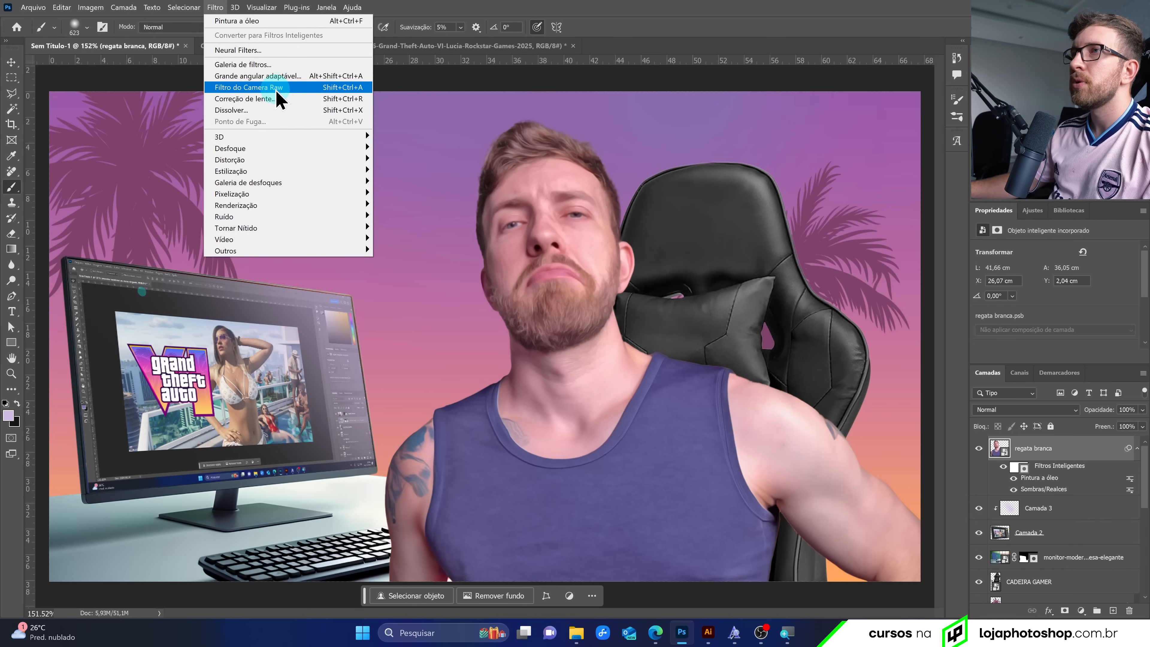
pyautogui.click(284, 68)
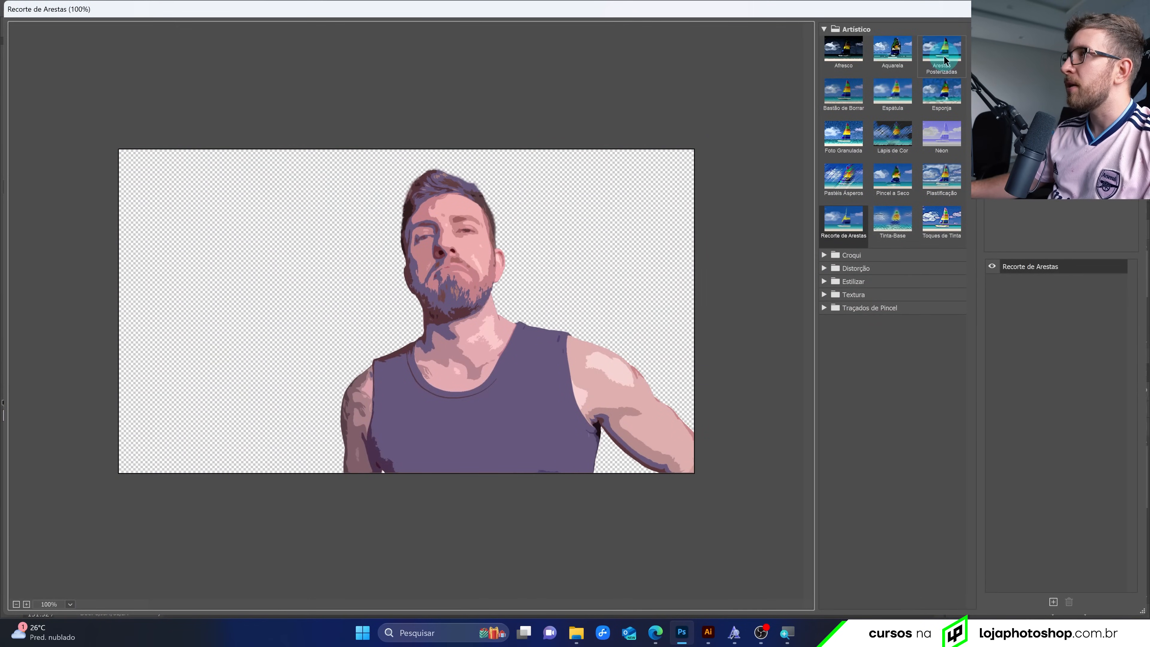
pyautogui.click(945, 59)
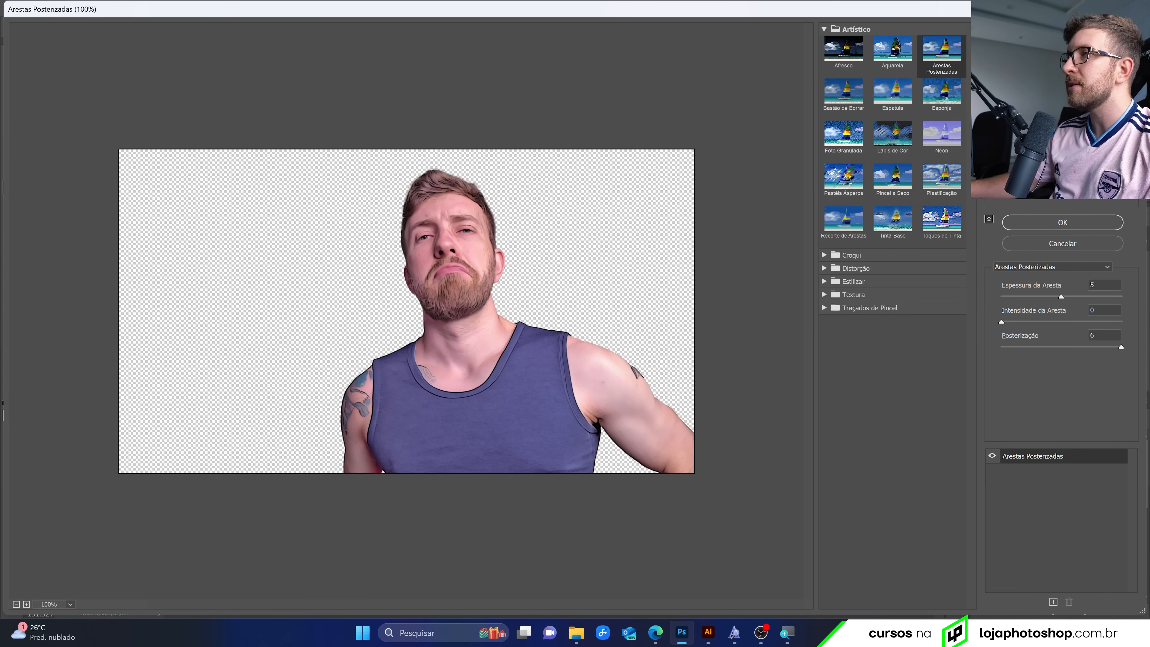
# Inspect the man up close with and without the Poster Edges effect and apply the filter
pyautogui.click(488, 368)
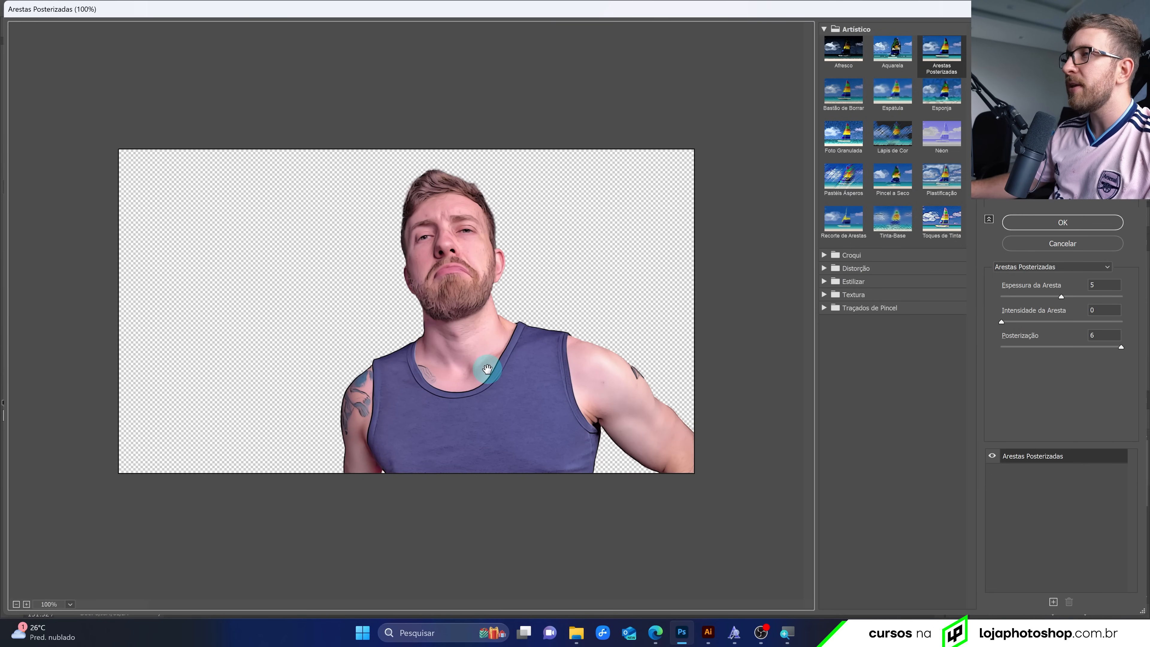
pyautogui.scroll(7, 483, 408)
pyautogui.scroll(4, 592, 448)
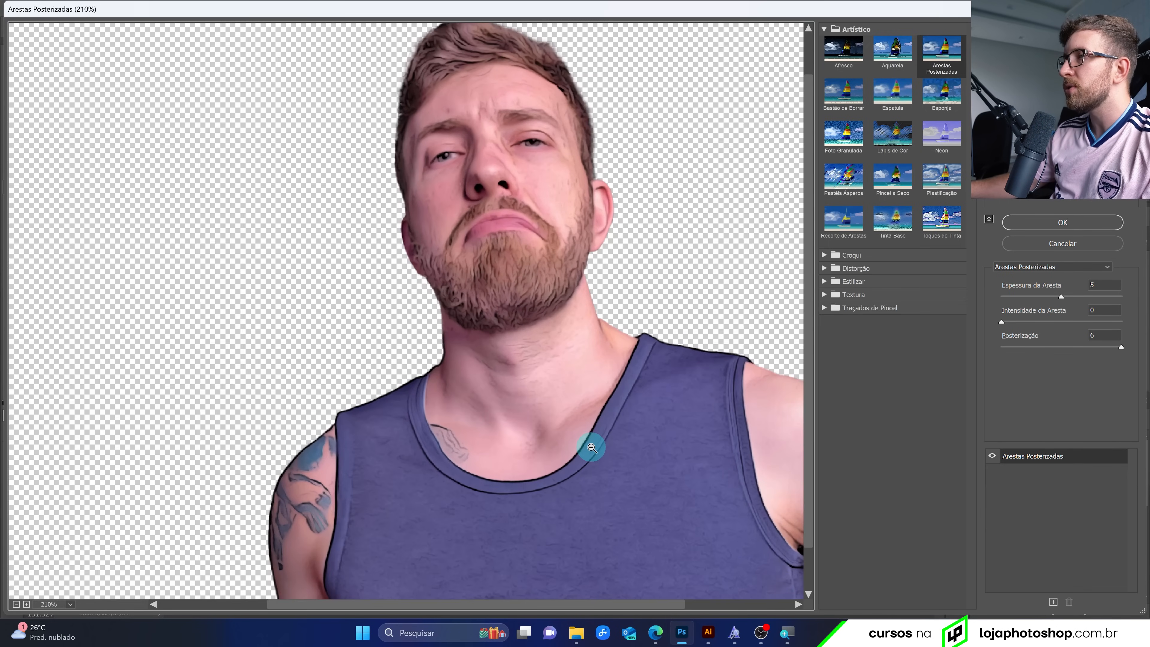
pyautogui.scroll(-2, 592, 447)
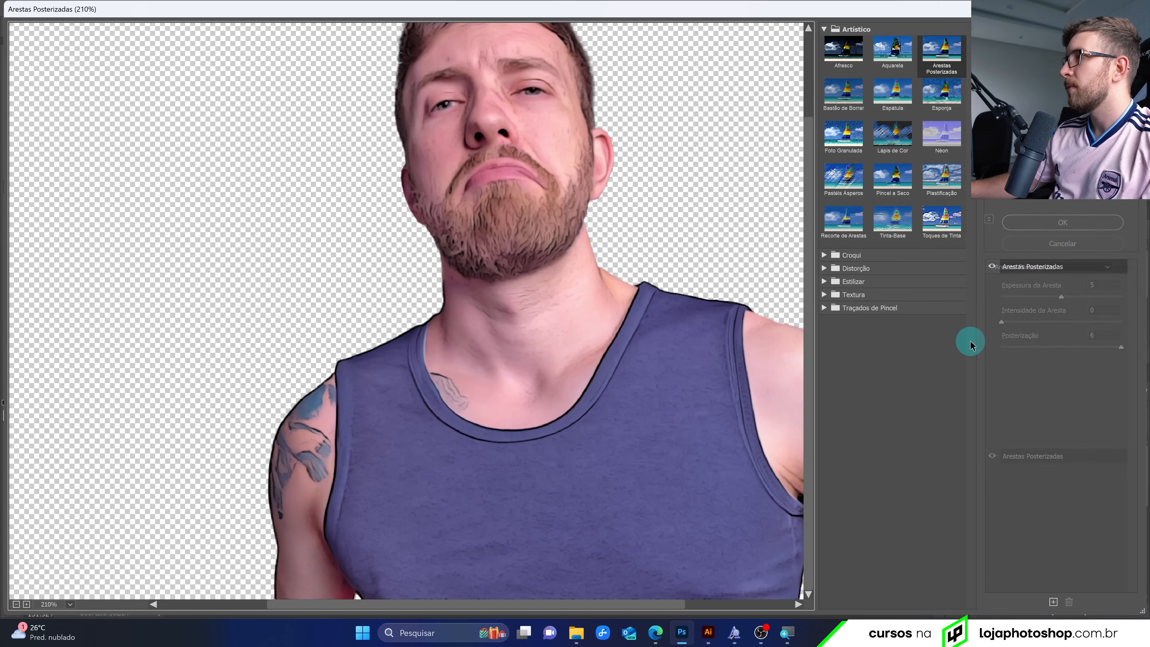
pyautogui.click(996, 265)
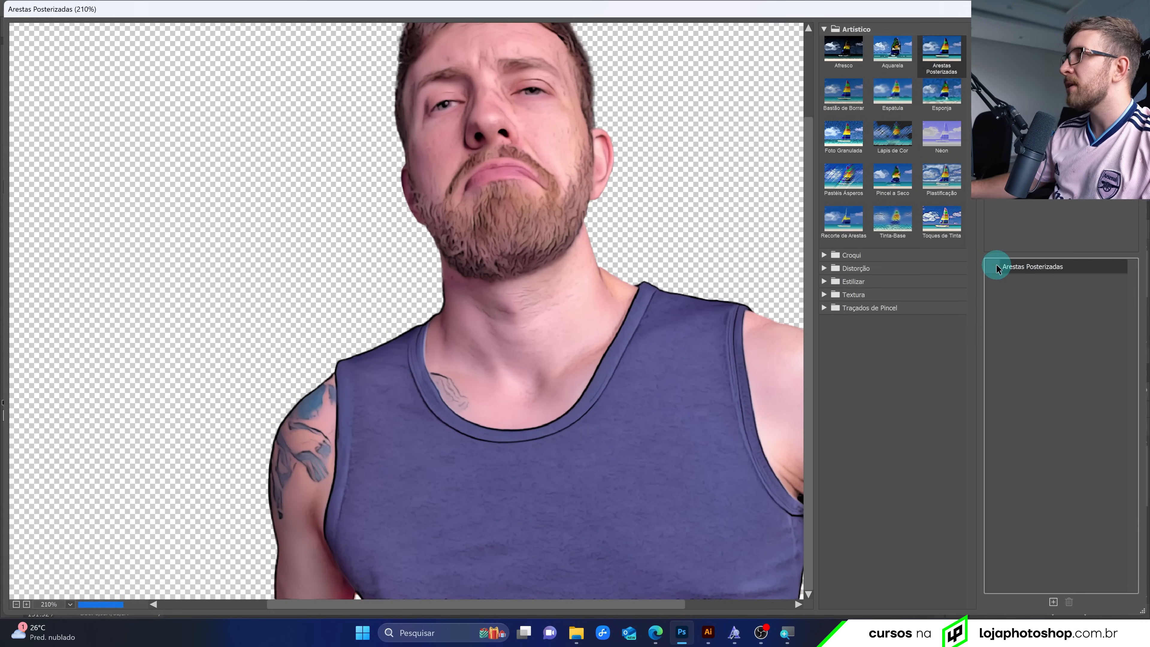
pyautogui.click(996, 266)
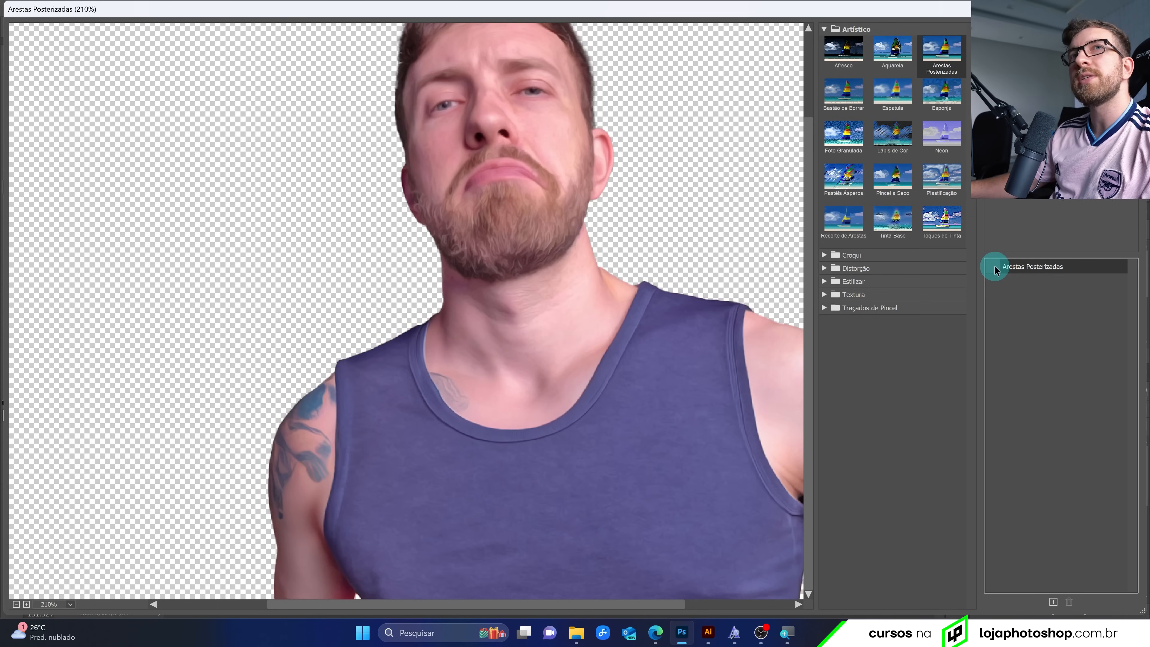
pyautogui.click(996, 267)
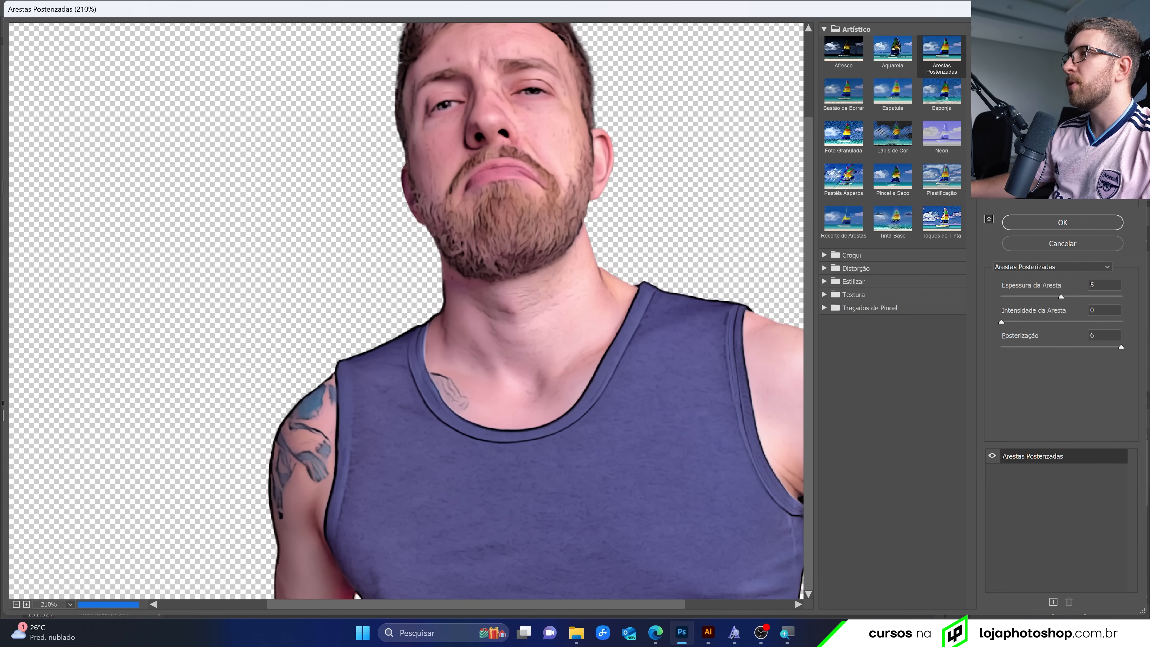
pyautogui.press('Return')
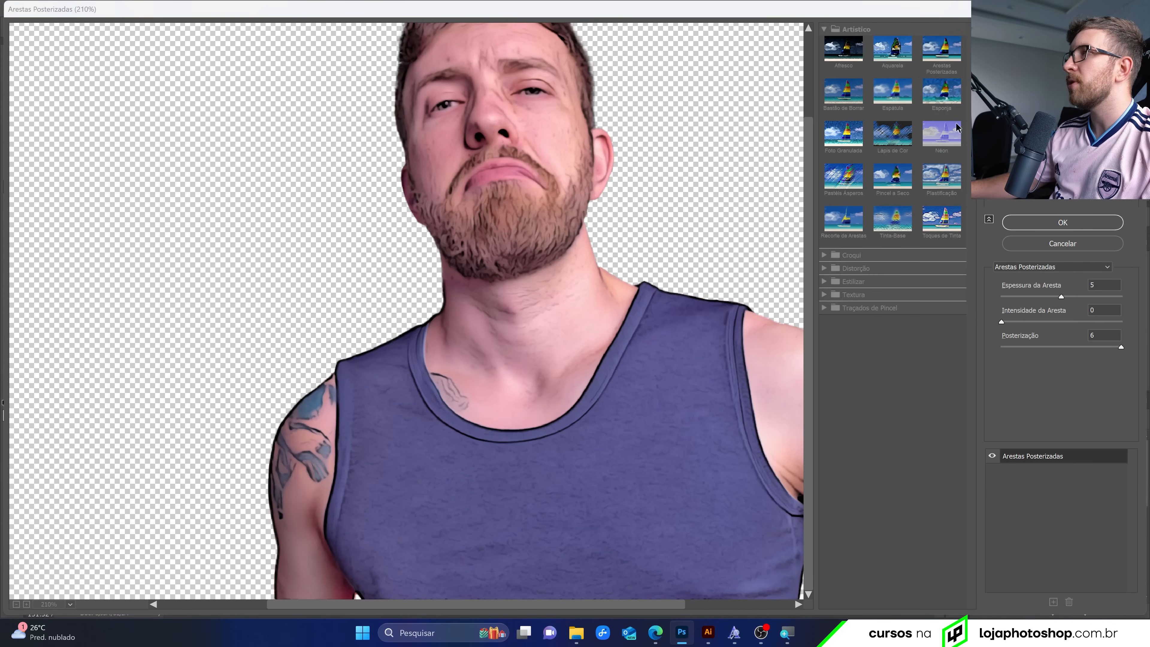
# Open the Reduce Noise filter for the man's layer, setting strength to 10 and preserve details to 0%
pyautogui.scroll(-4, 685, 362)
pyautogui.scroll(6, 640, 391)
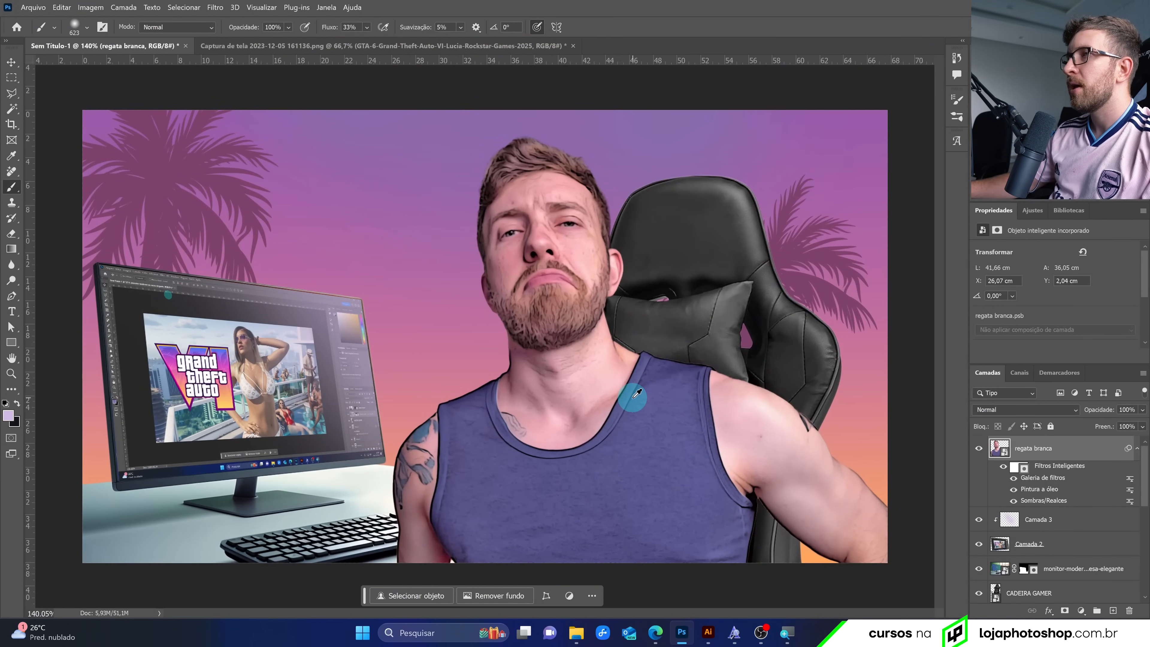
pyautogui.scroll(-1, 635, 396)
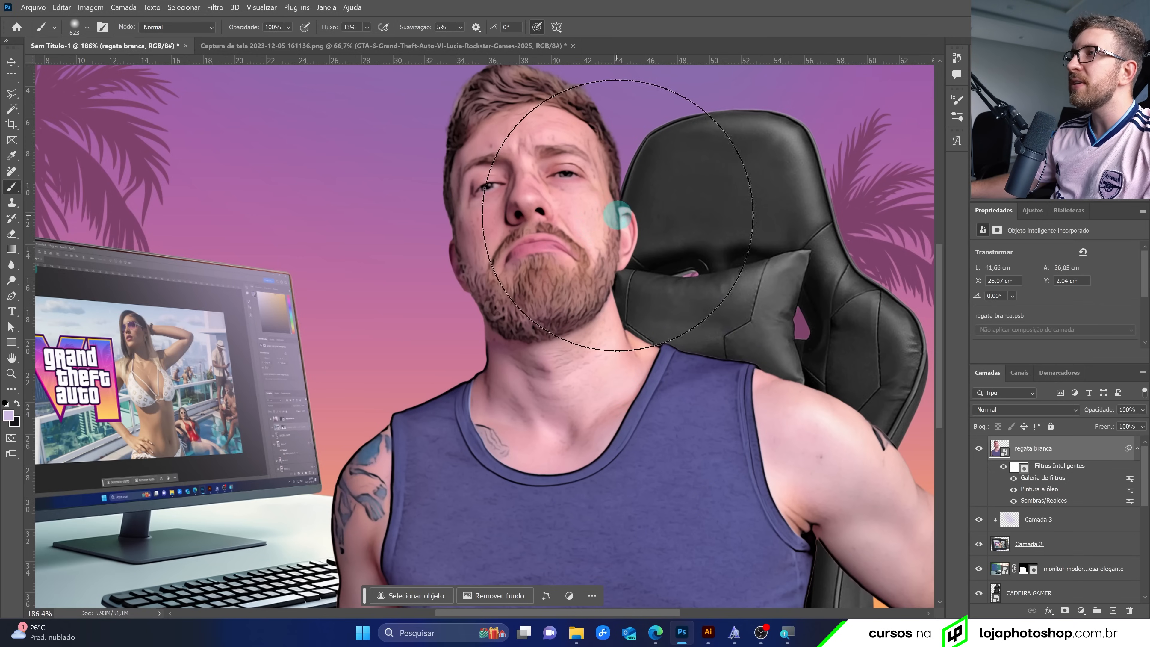
pyautogui.scroll(4, 570, 222)
pyautogui.scroll(-3, 572, 230)
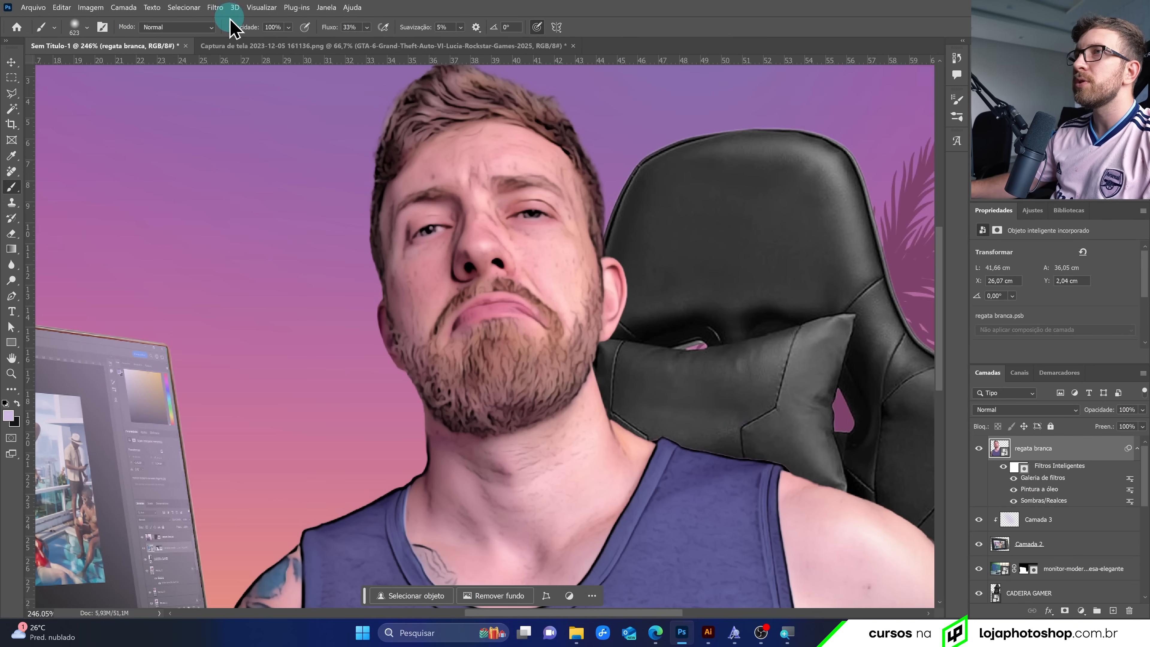
pyautogui.click(216, 7)
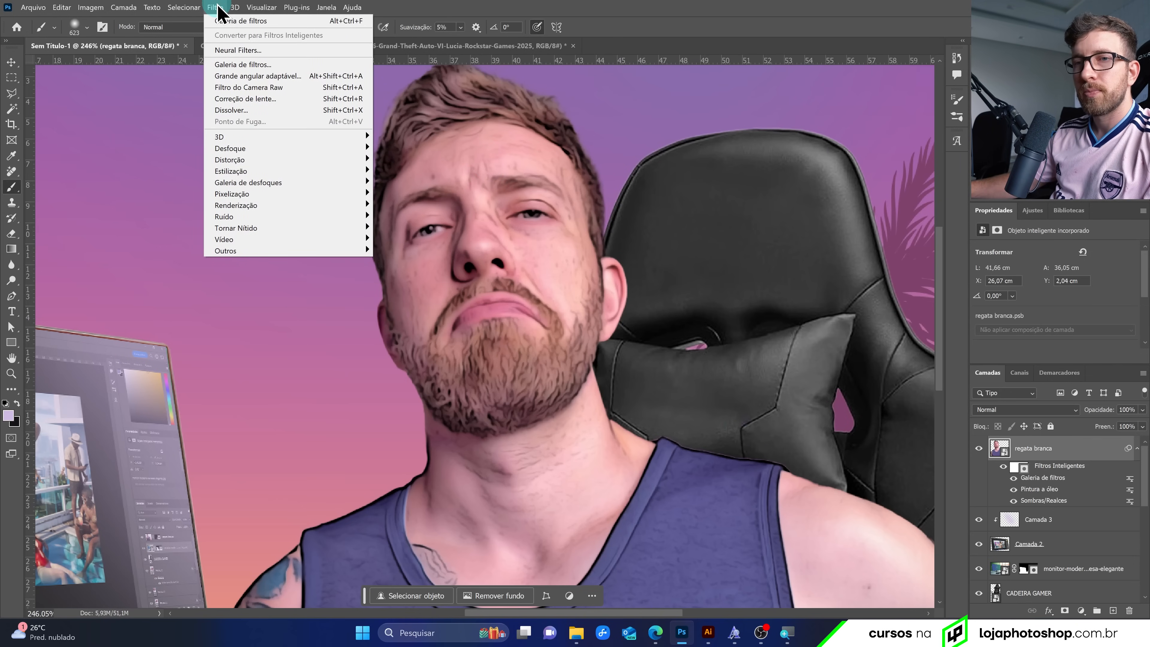
pyautogui.moveTo(286, 217)
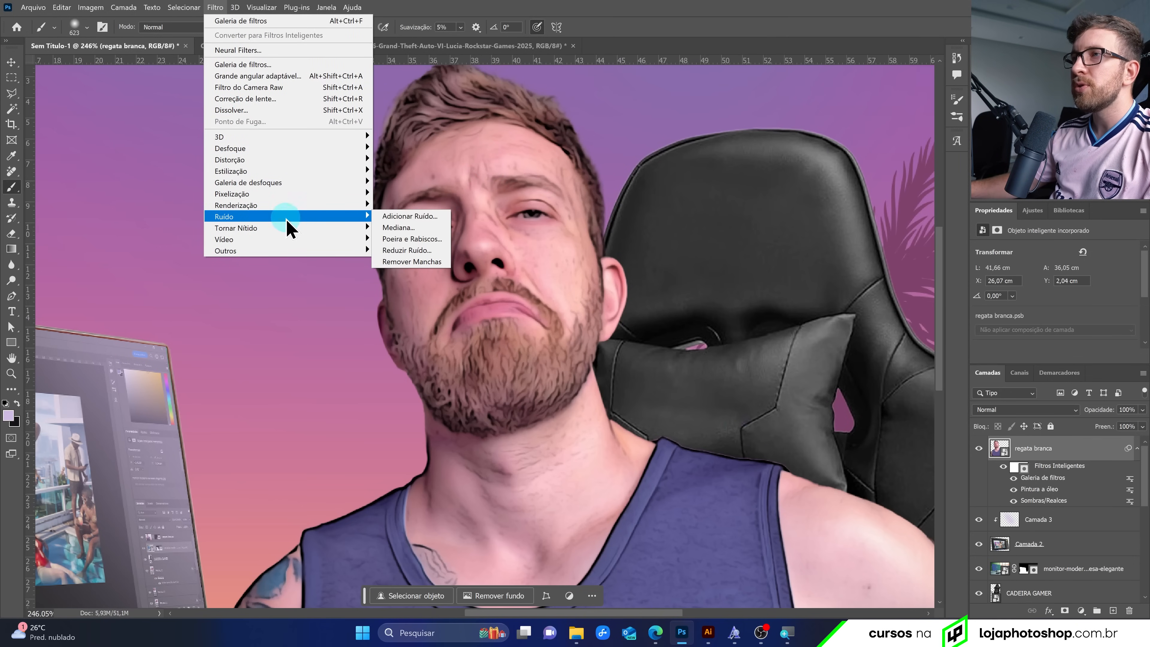
pyautogui.click(432, 250)
pyautogui.moveTo(715, 169); pyautogui.dragTo(872, 236)
pyautogui.moveTo(1085, 386); pyautogui.dragTo(1128, 387)
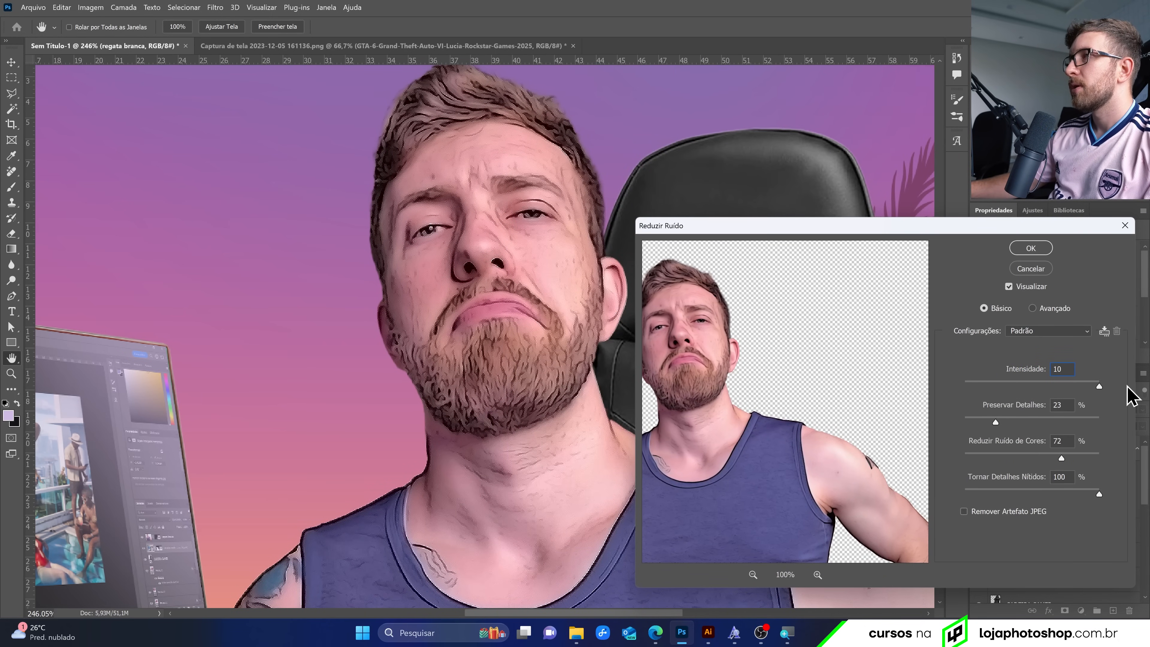
pyautogui.moveTo(996, 422); pyautogui.dragTo(962, 421)
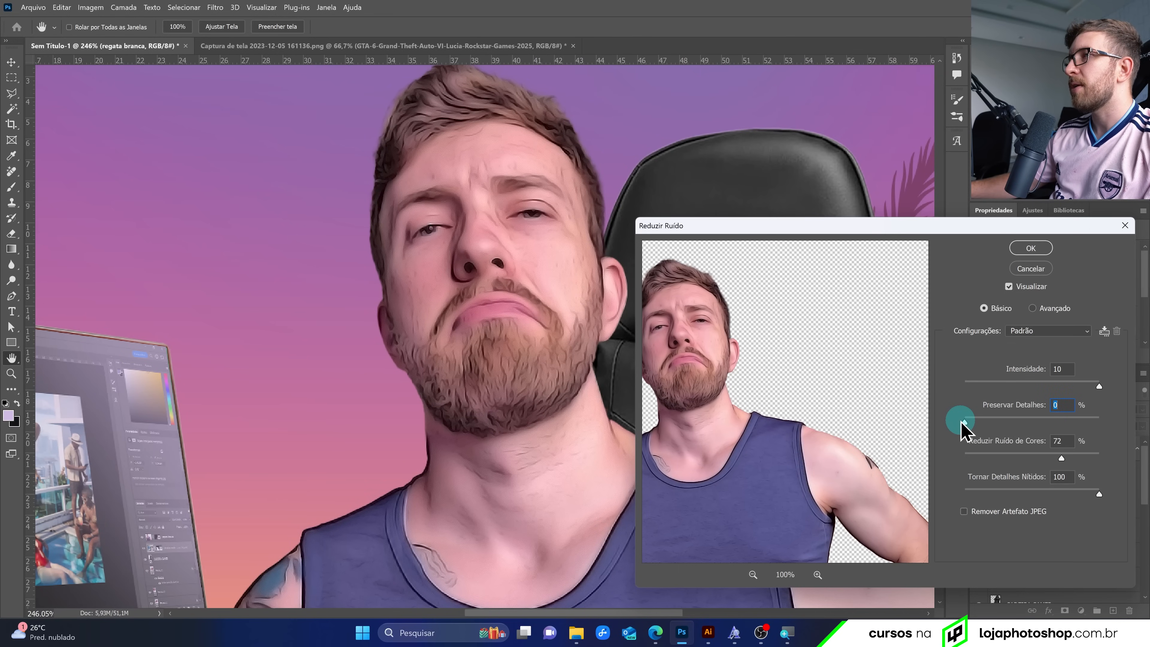
# Compare the noise reduction preview, set reduce color noise to 87% and sharpen details to 100%, leave JPEG artifact removal off, and apply
pyautogui.click(1009, 286)
pyautogui.click(1009, 287)
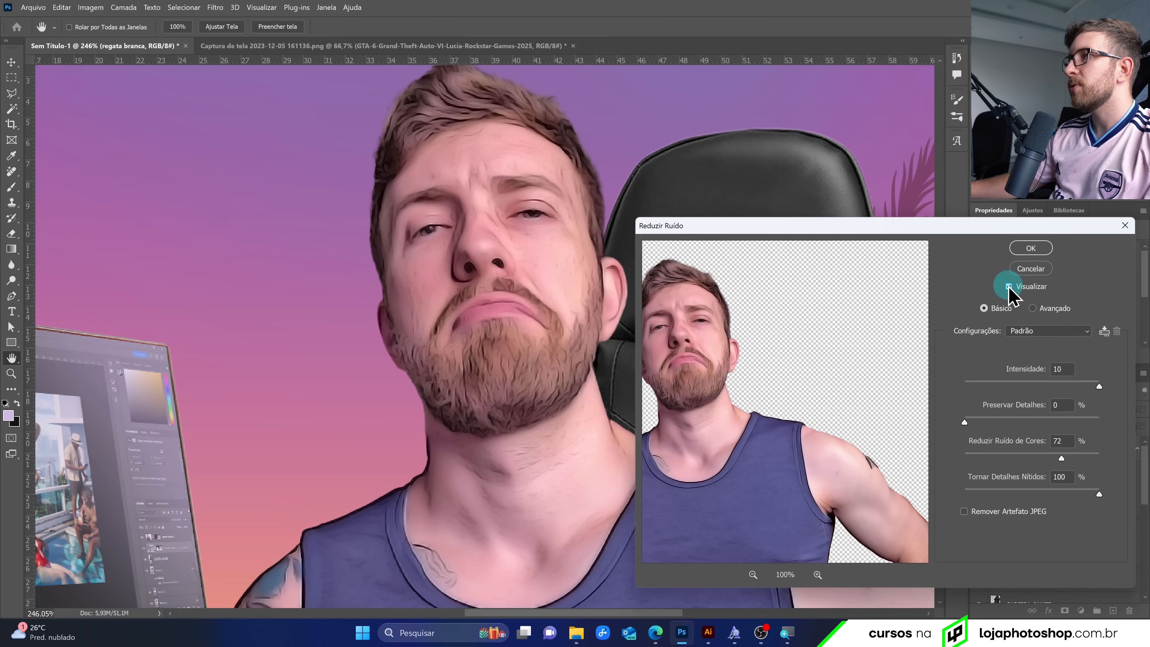
pyautogui.click(1024, 458)
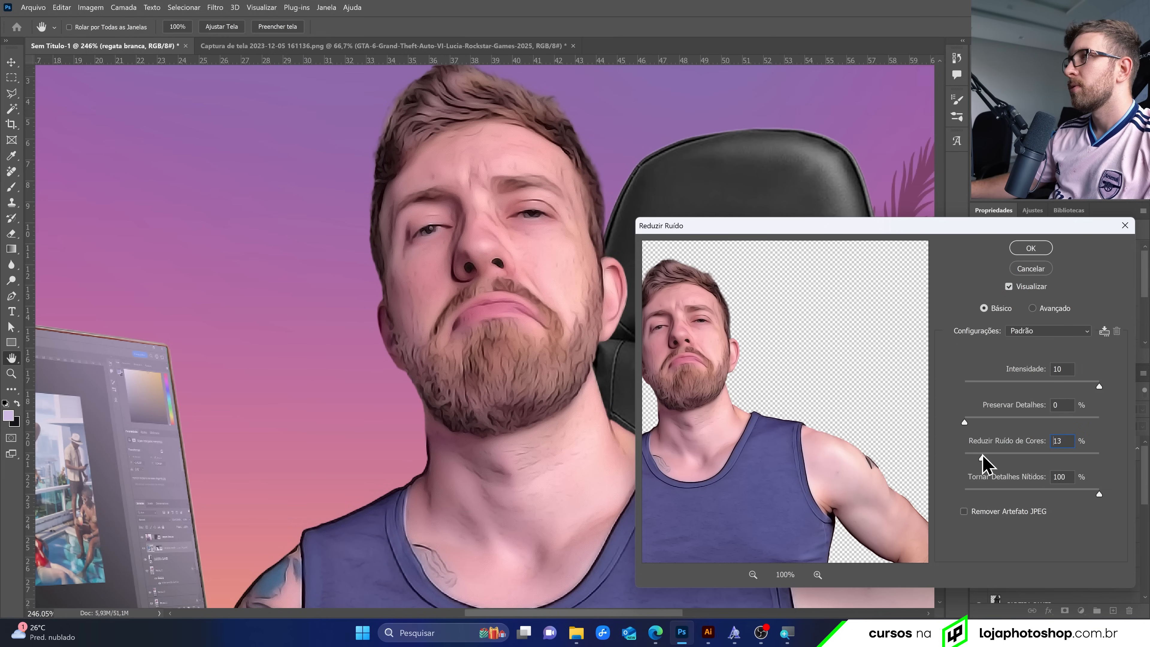
pyautogui.moveTo(982, 456); pyautogui.dragTo(1083, 455)
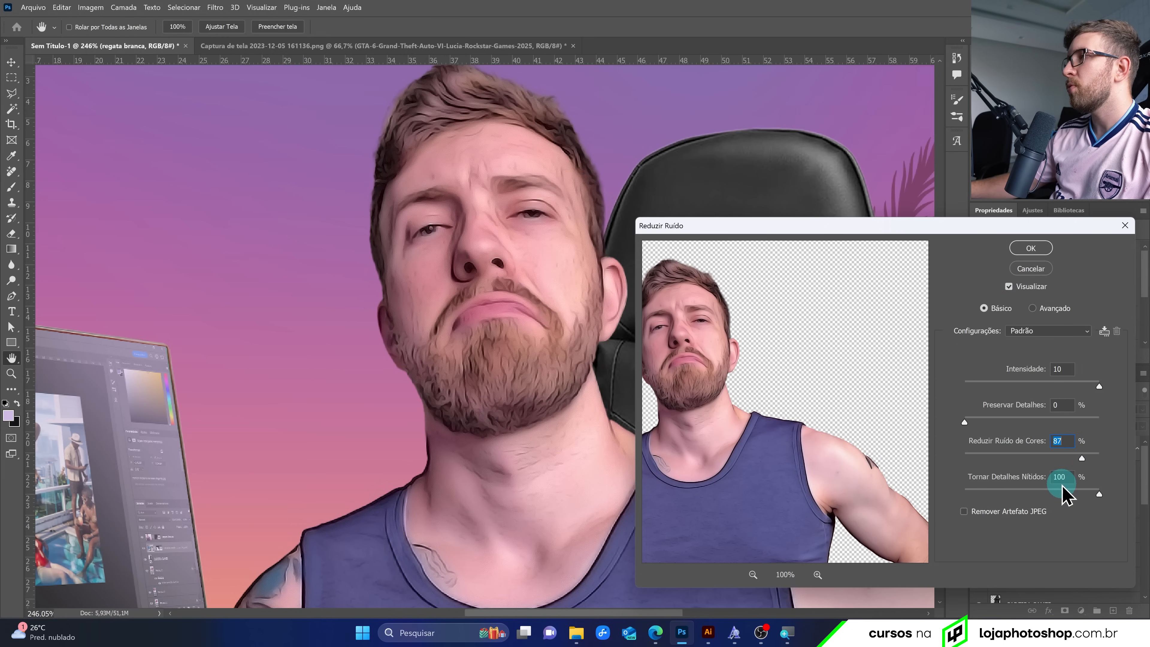
pyautogui.moveTo(1063, 493); pyautogui.dragTo(978, 496)
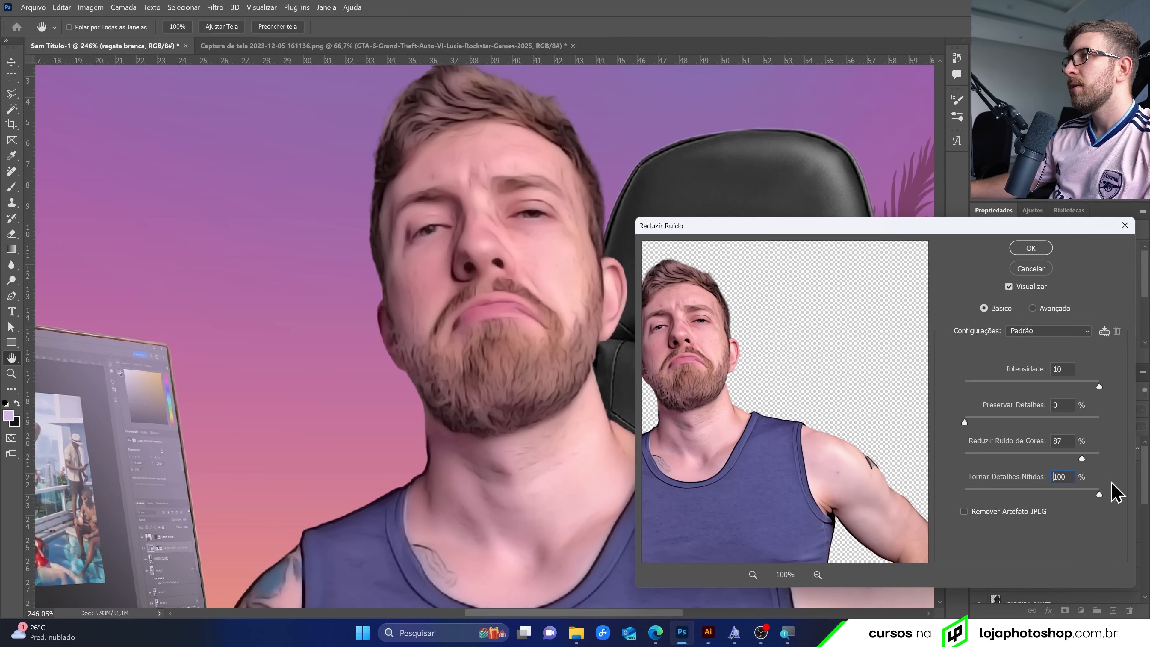
pyautogui.click(1121, 483)
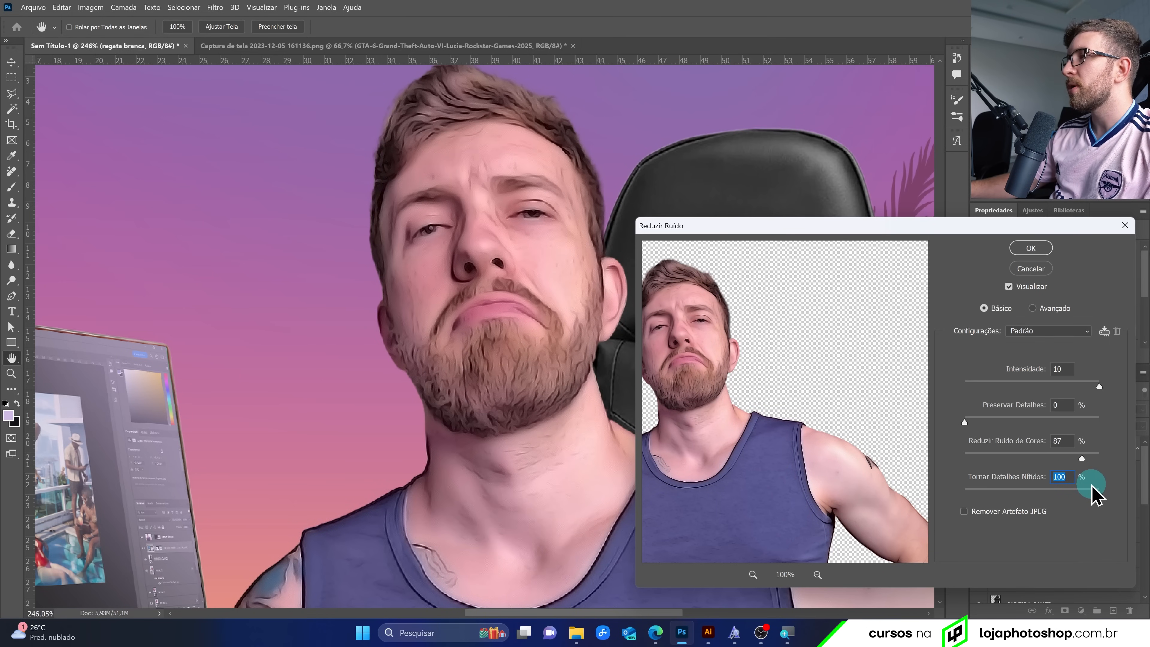
pyautogui.click(1023, 510)
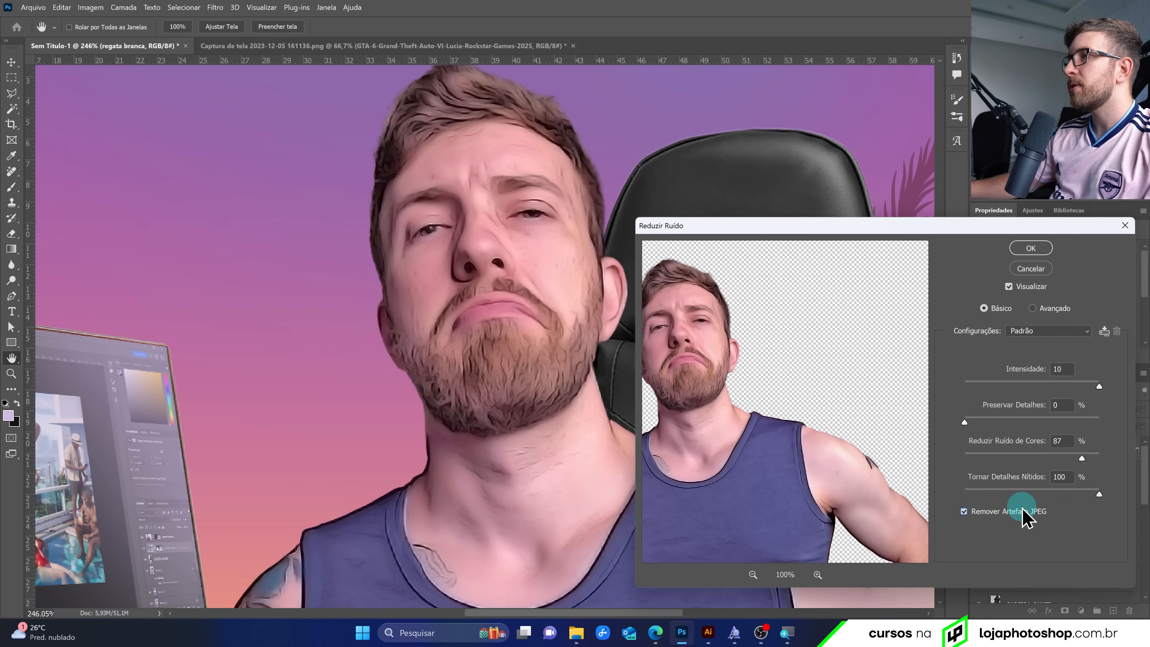
pyautogui.moveTo(1091, 493); pyautogui.dragTo(1144, 494)
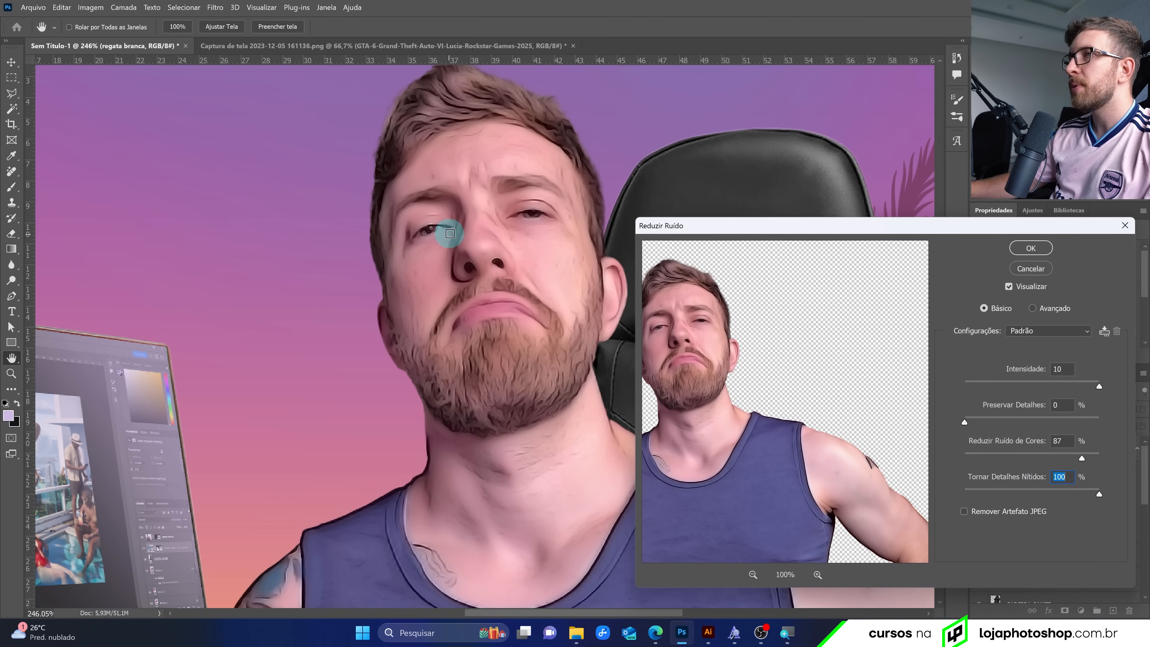
pyautogui.click(1031, 247)
# Try Smart Blur on the man with radius 98, threshold 100 and low quality, and undo it
pyautogui.press('b')
pyautogui.scroll(-11, 701, 377)
pyautogui.scroll(3, 598, 385)
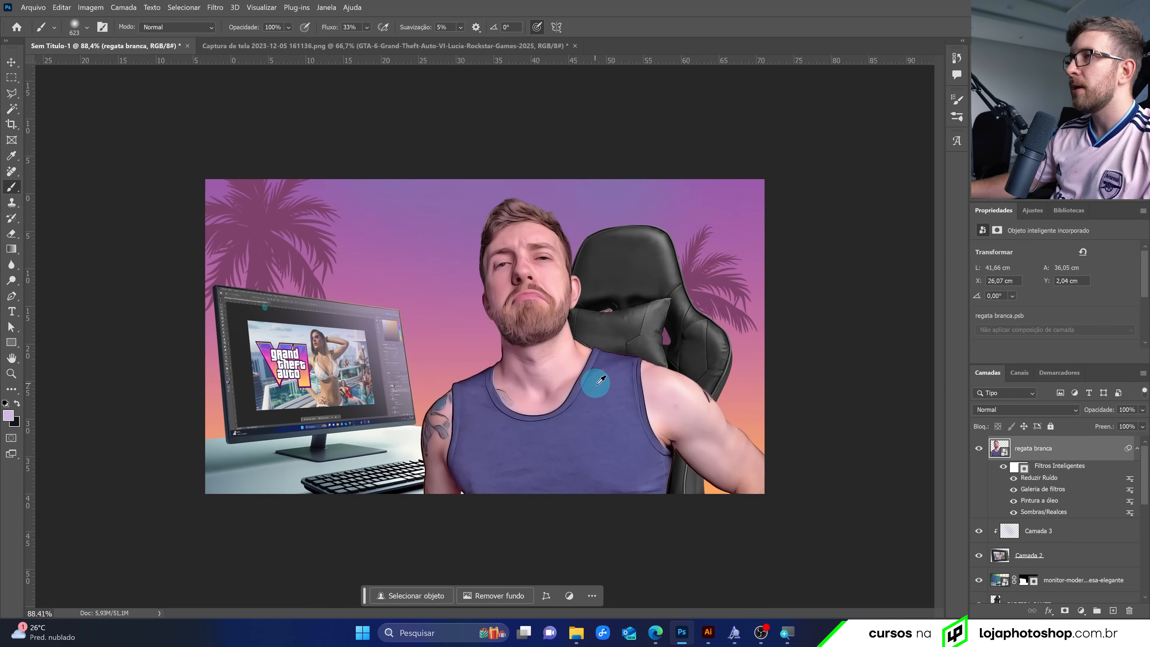
pyautogui.scroll(2, 599, 383)
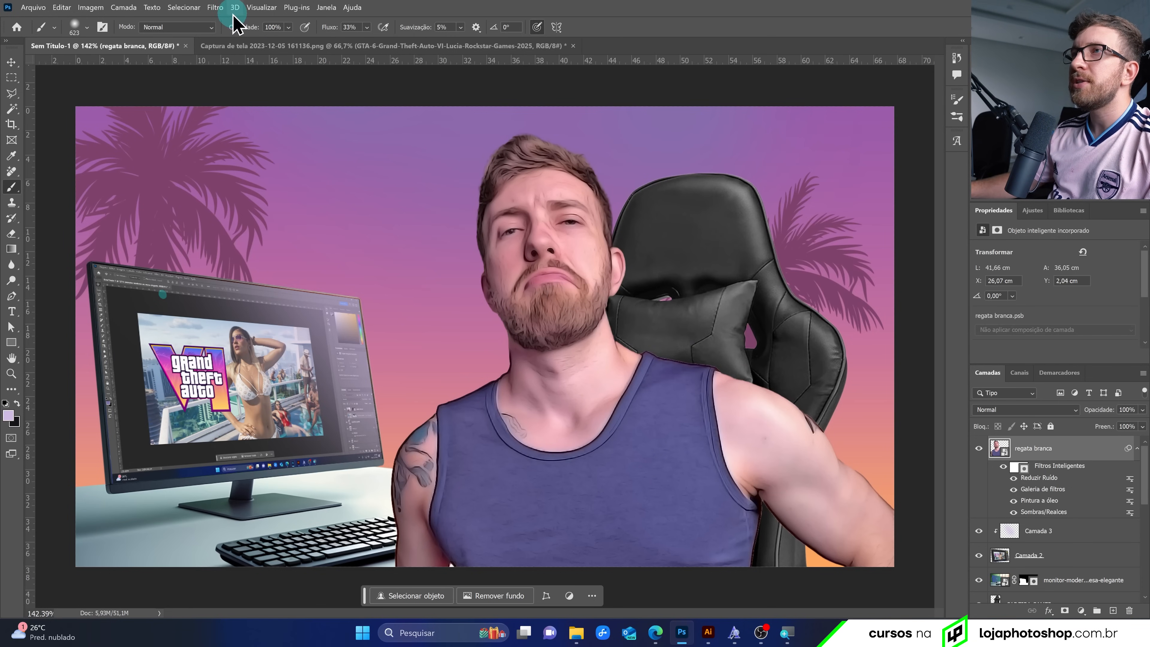
pyautogui.click(215, 7)
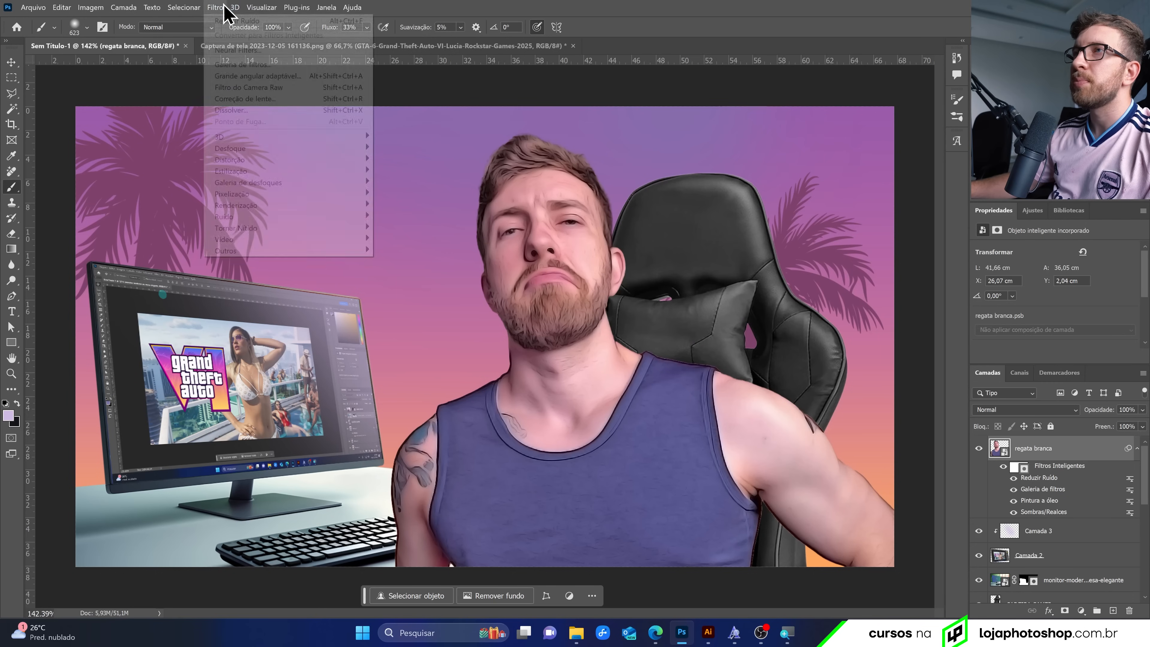
pyautogui.moveTo(256, 148)
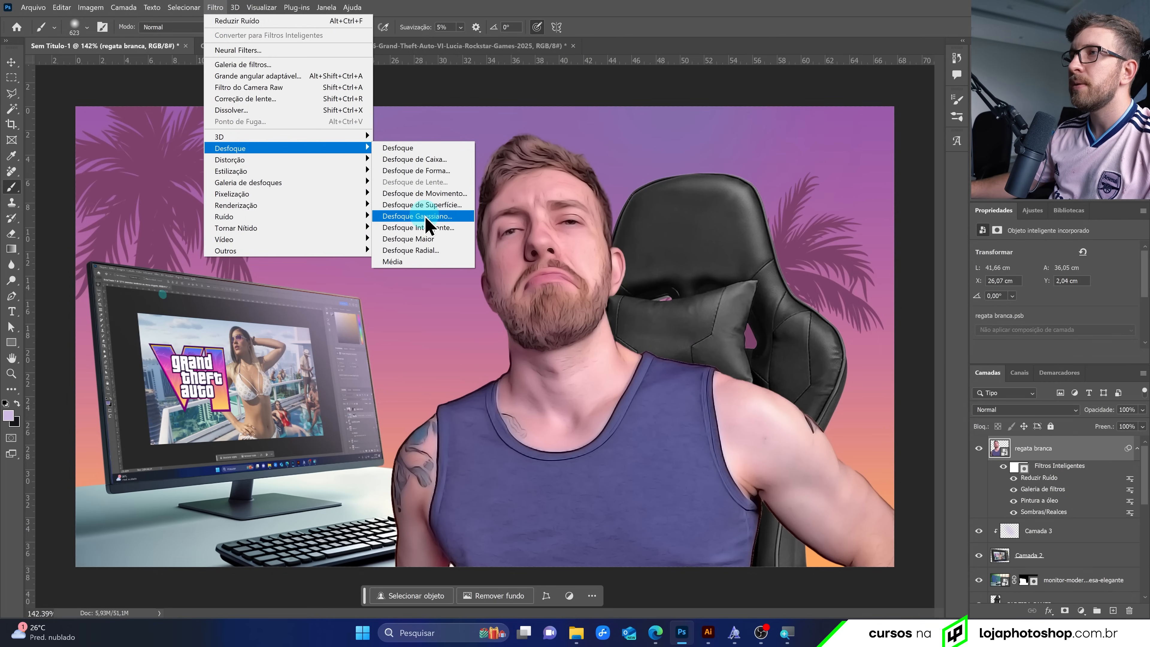
pyautogui.click(425, 227)
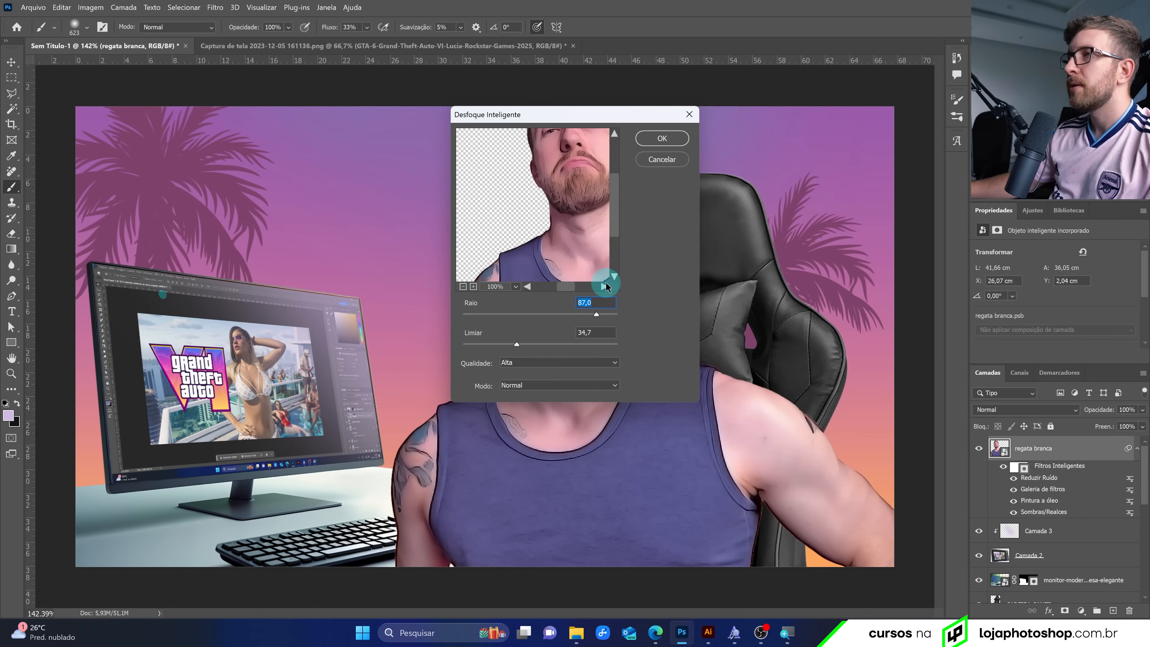
pyautogui.click(547, 369)
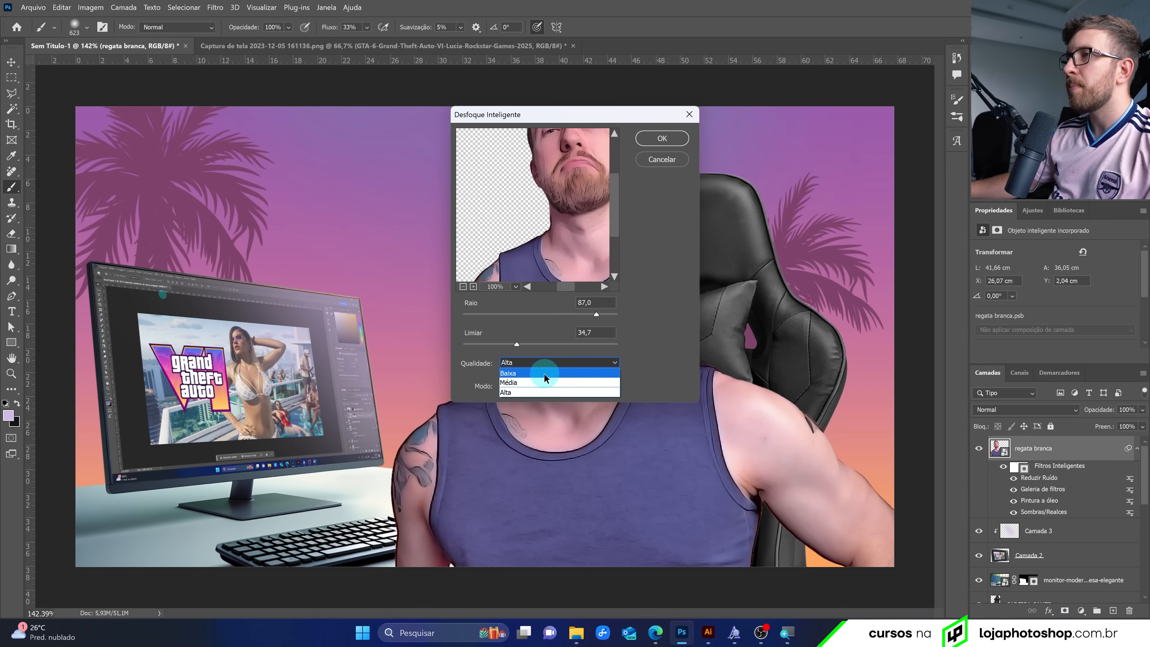
pyautogui.click(545, 374)
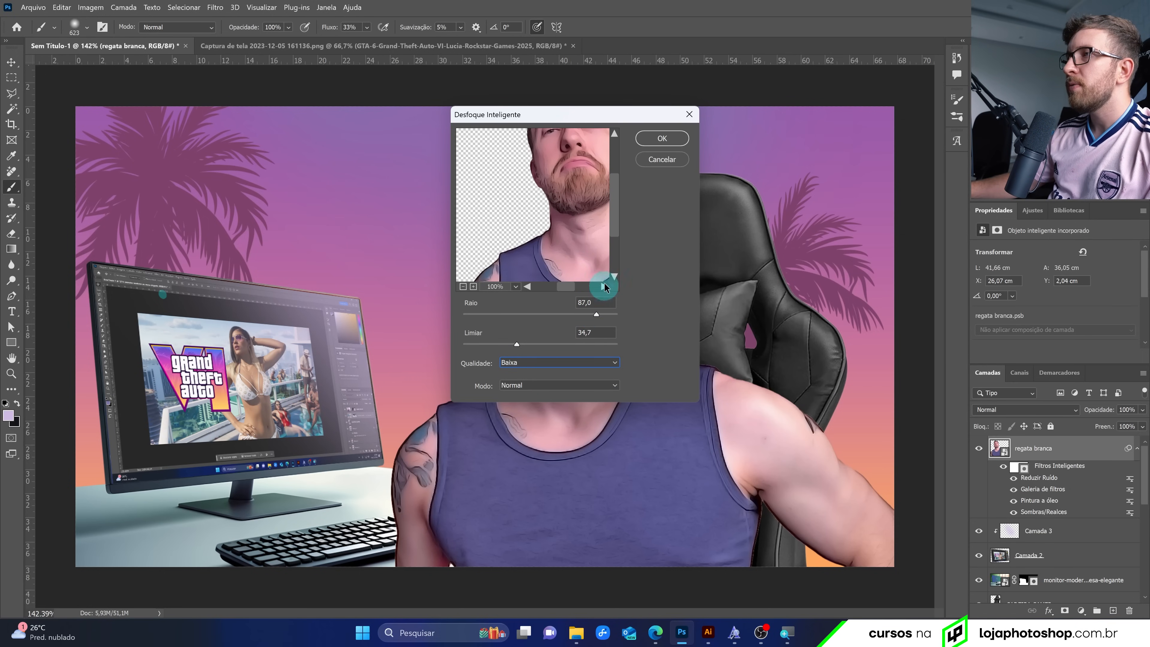
pyautogui.moveTo(588, 115); pyautogui.dragTo(835, 204)
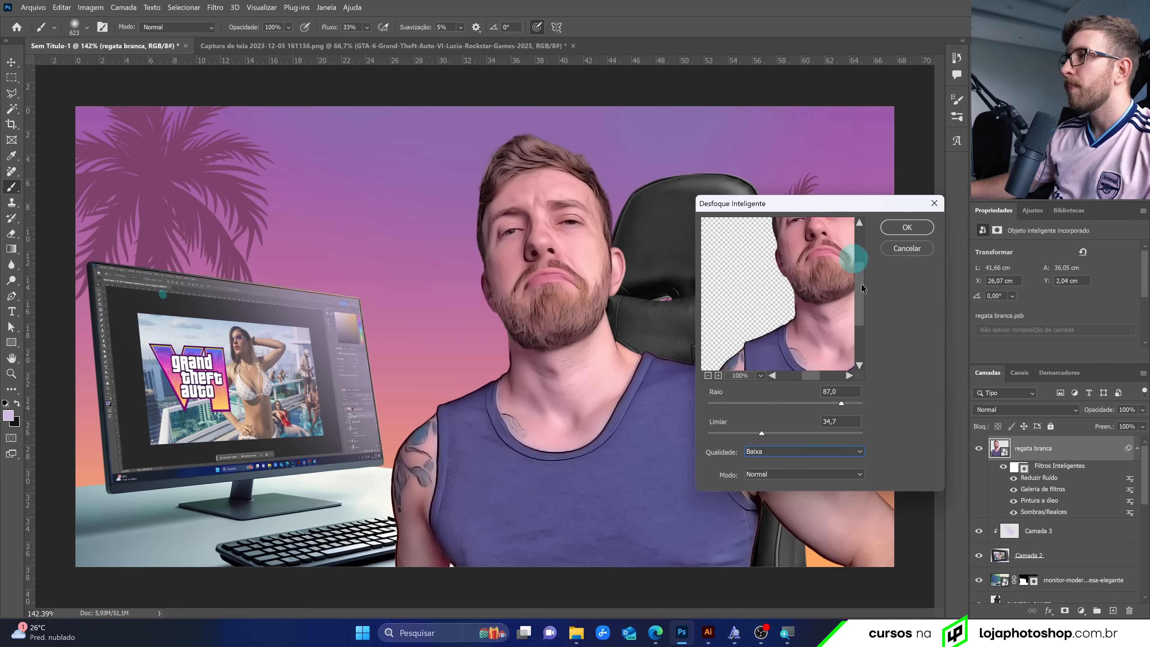
pyautogui.moveTo(834, 405); pyautogui.dragTo(855, 408)
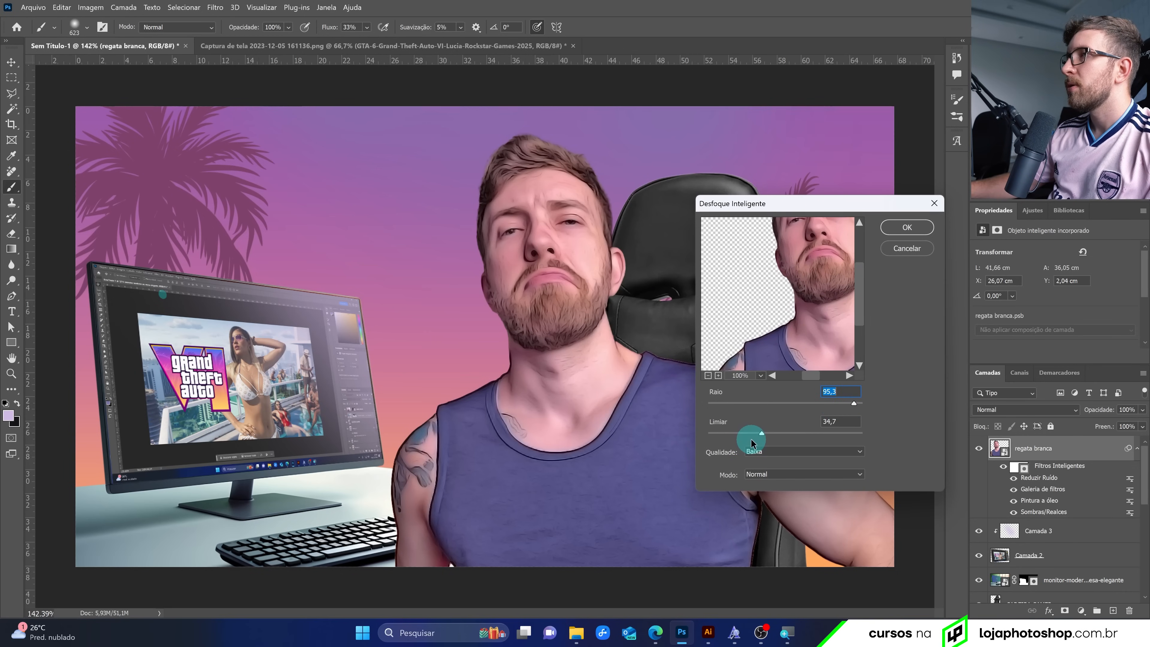
pyautogui.moveTo(747, 439); pyautogui.dragTo(859, 403)
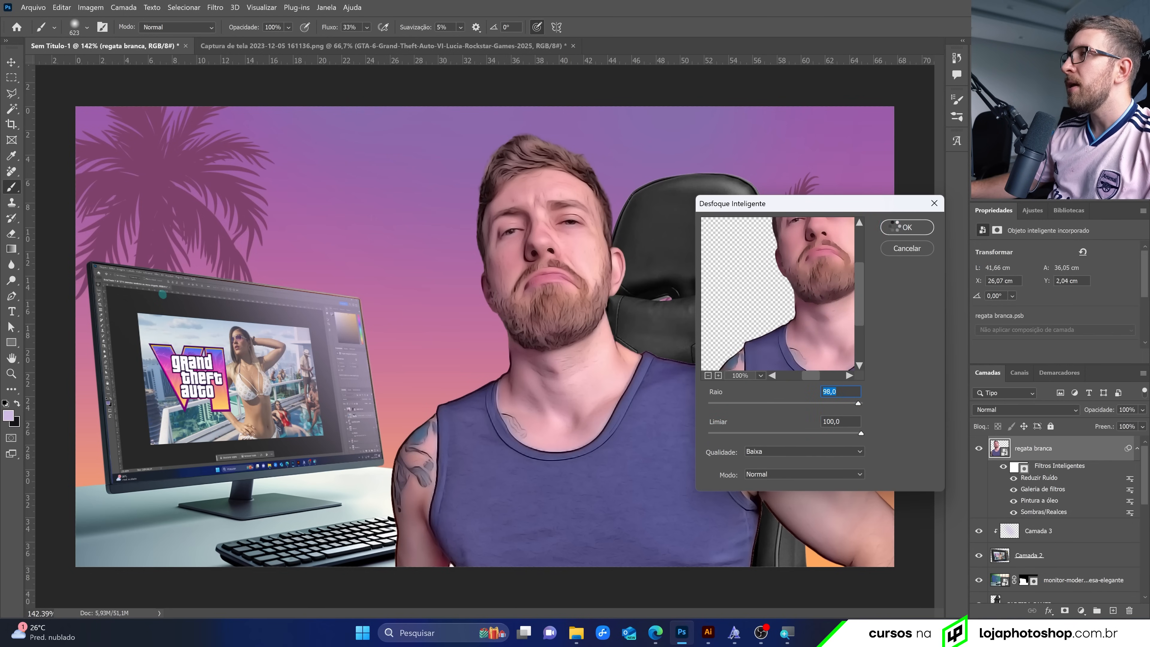
pyautogui.click(887, 227)
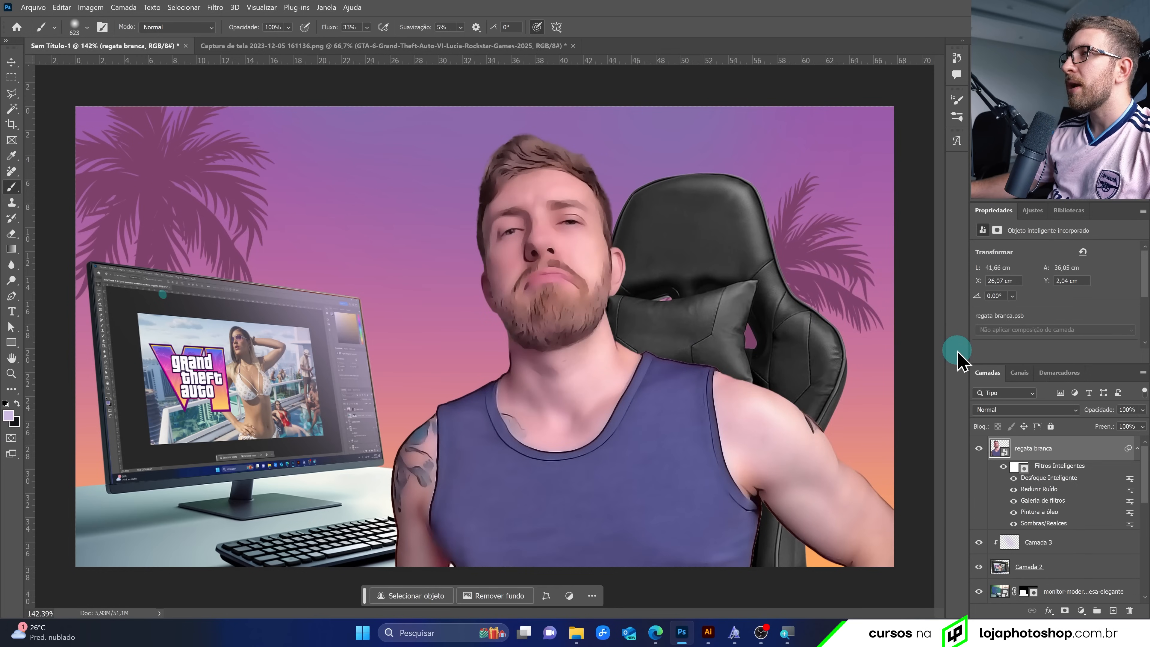
pyautogui.hotkey('ctrl', 'z')
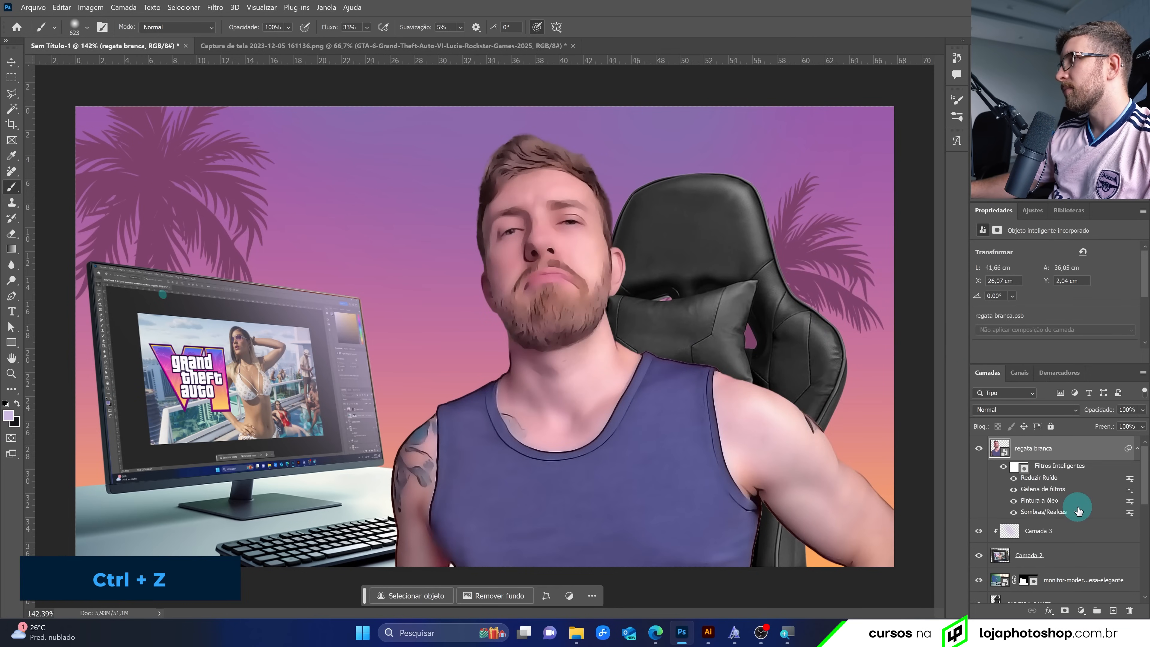
# Apply Smart Blur to the man with radius 72.1, threshold 17.4, low quality and normal mode
pyautogui.click(217, 8)
pyautogui.moveTo(297, 144)
pyautogui.click(426, 227)
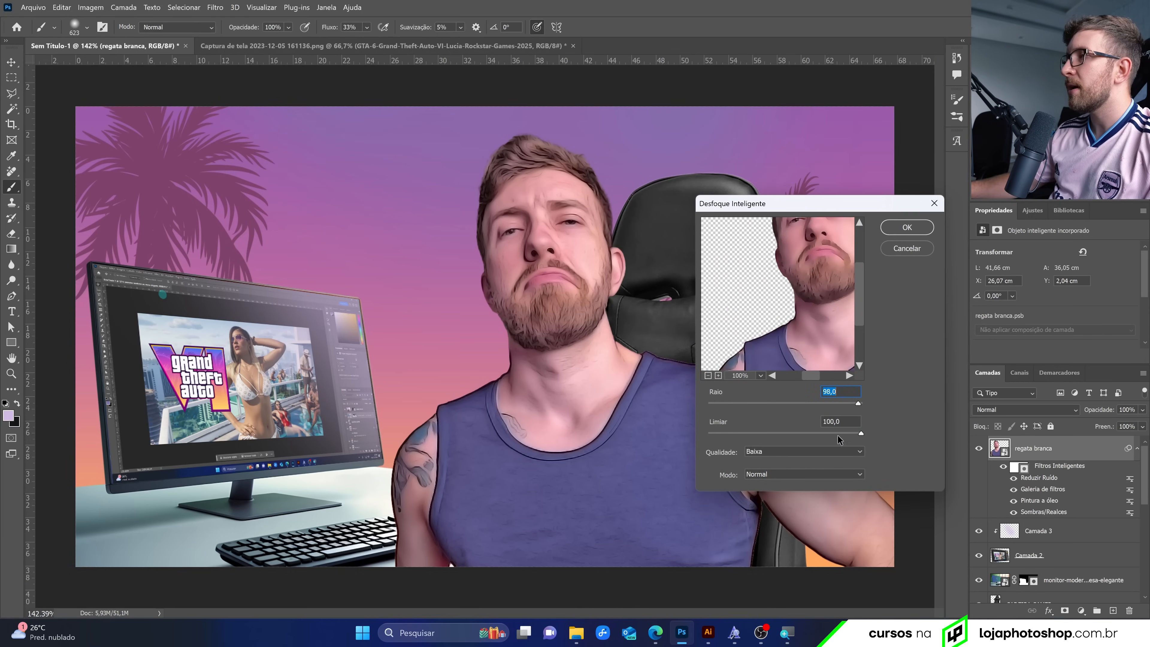
pyautogui.moveTo(795, 433); pyautogui.dragTo(729, 433)
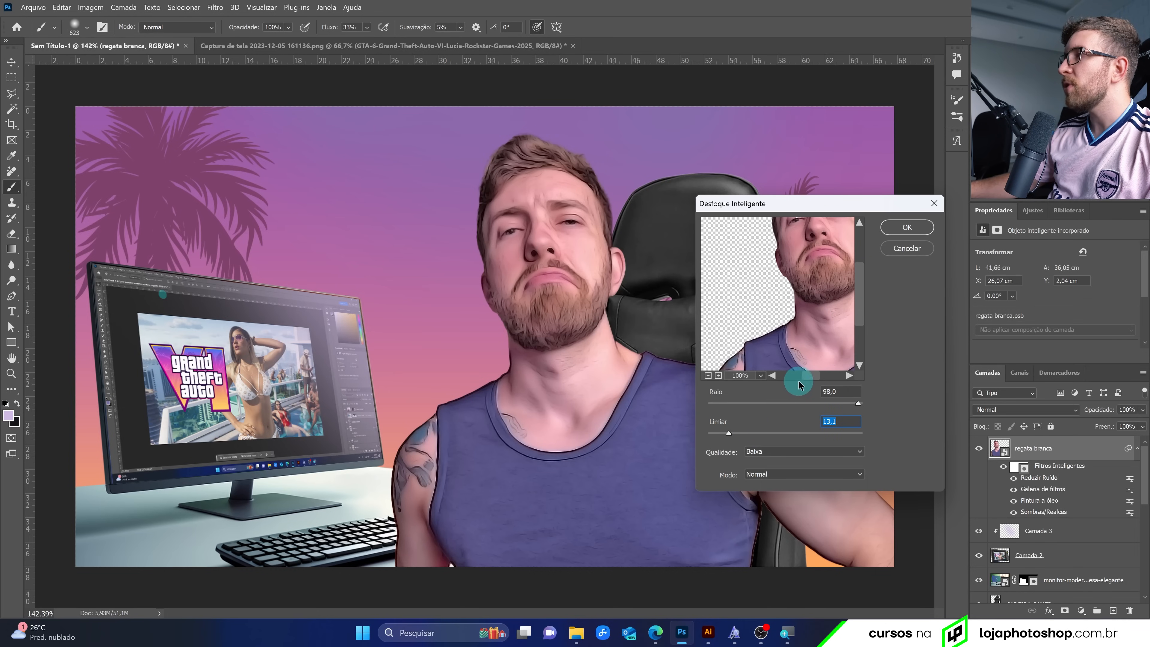
pyautogui.moveTo(799, 384)
pyautogui.mouseDown()
pyautogui.moveTo(765, 346)
pyautogui.moveTo(786, 378)
pyautogui.mouseUp()
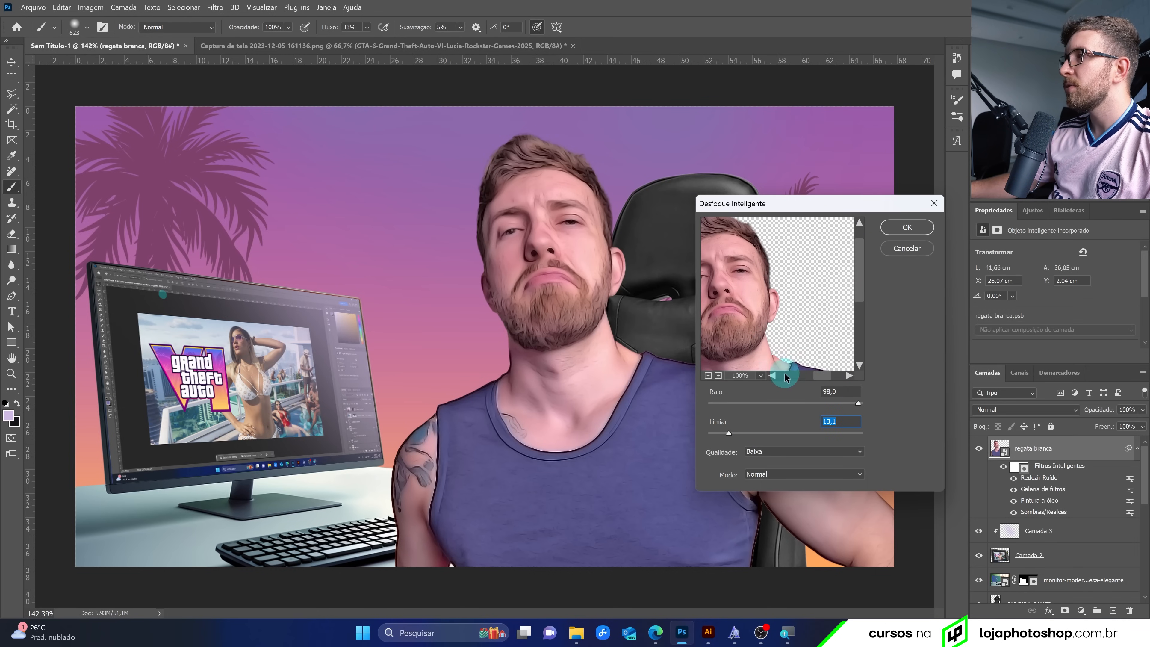
pyautogui.moveTo(729, 433); pyautogui.dragTo(700, 434)
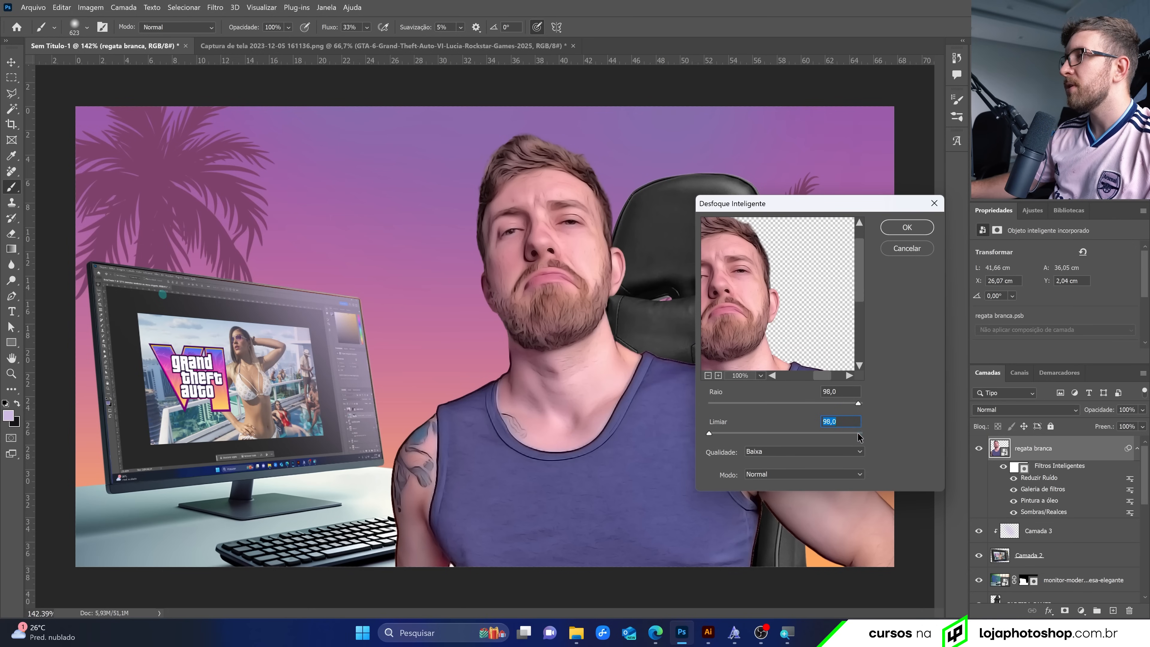
pyautogui.moveTo(861, 437); pyautogui.dragTo(856, 440)
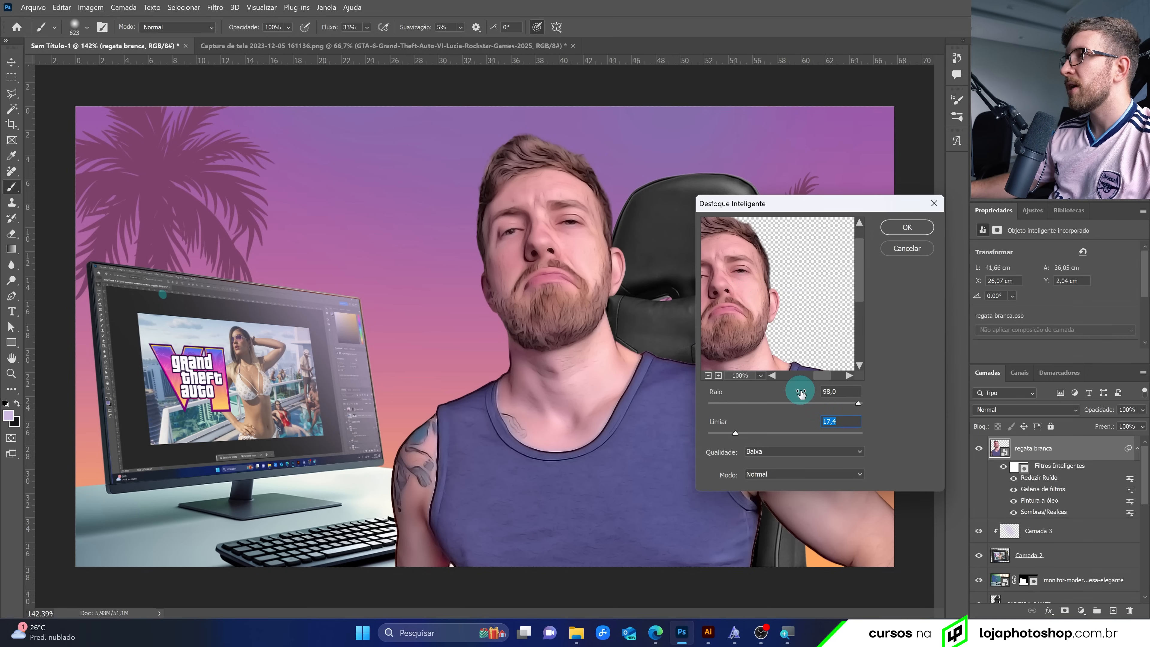
pyautogui.click(803, 403)
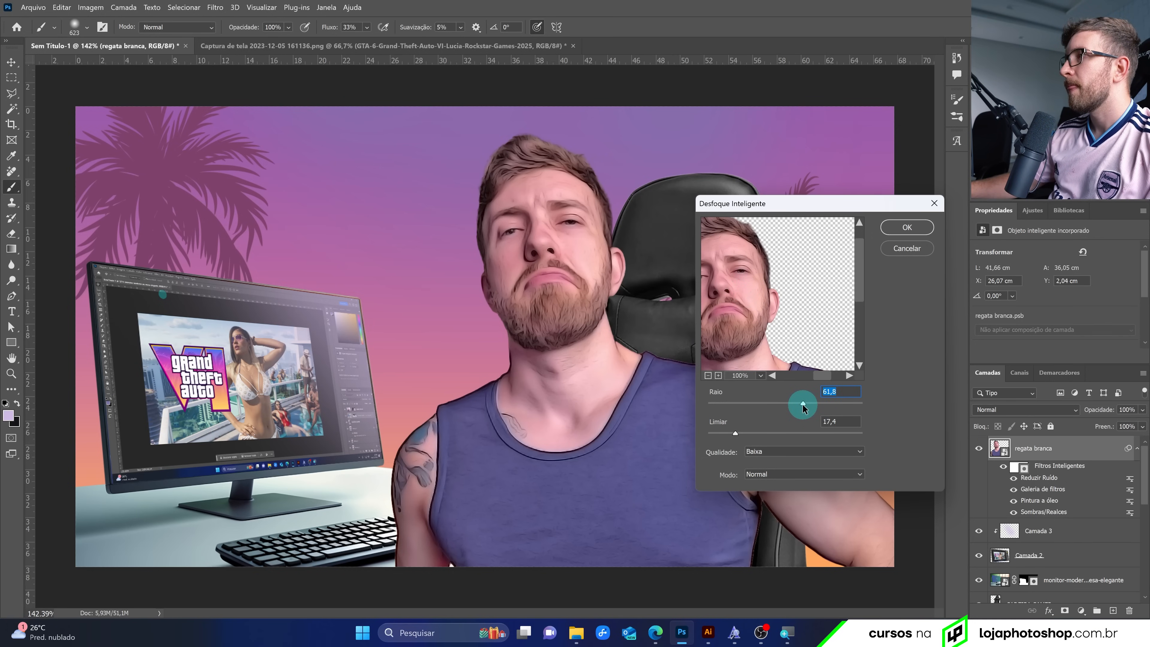
pyautogui.click(901, 227)
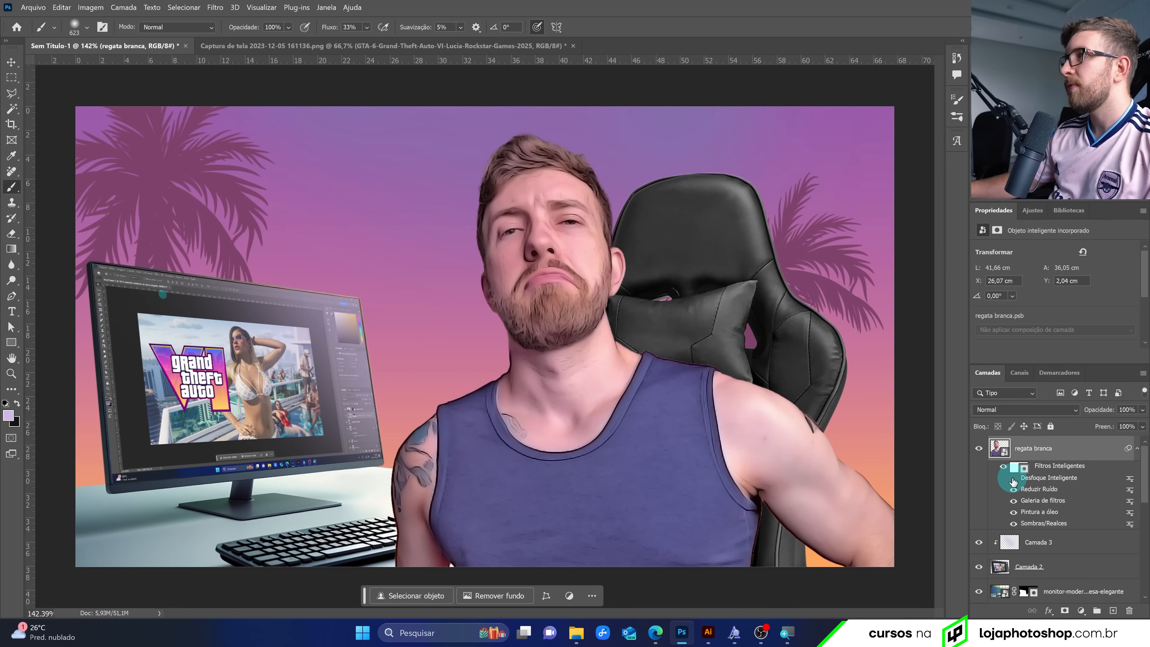
# Edit the man's Smart Blur filter, setting the threshold to 29.2 and the quality to high
pyautogui.click(1012, 478)
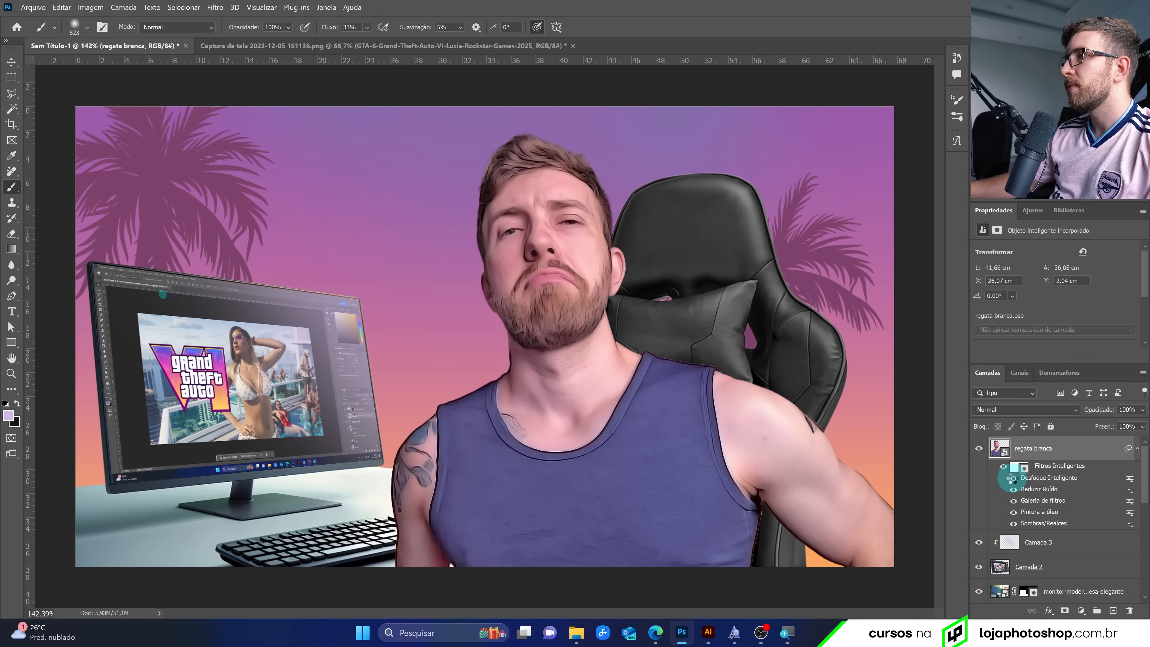
pyautogui.doubleClick(1041, 479)
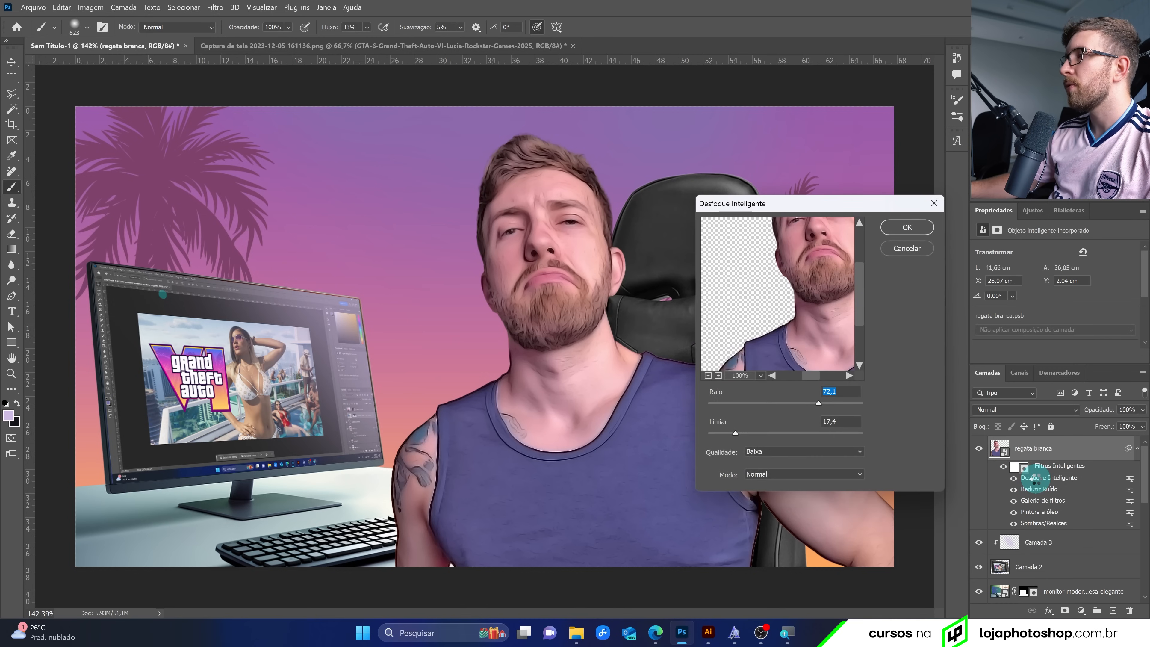
pyautogui.click(753, 434)
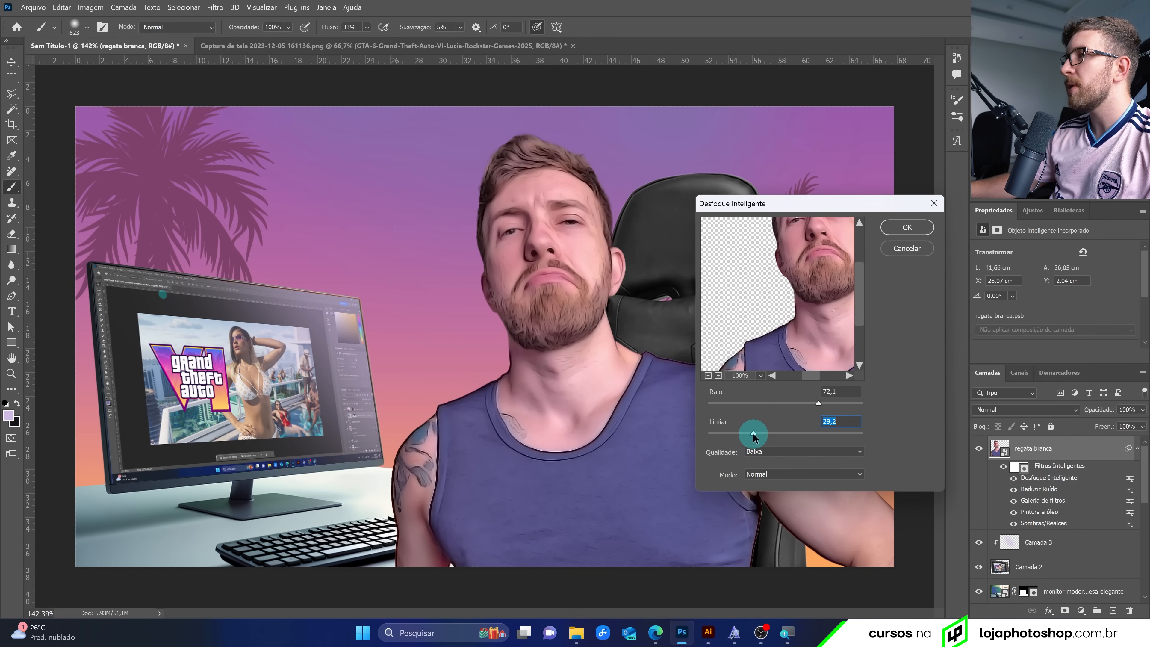
pyautogui.click(798, 460)
pyautogui.click(798, 475)
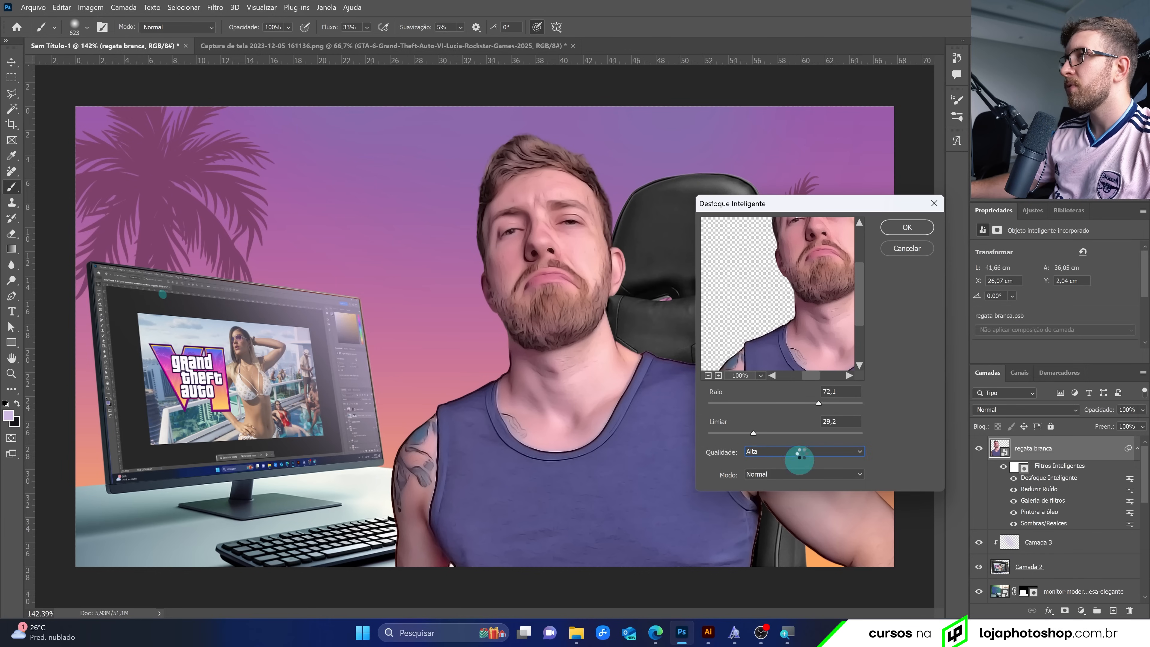
pyautogui.click(890, 228)
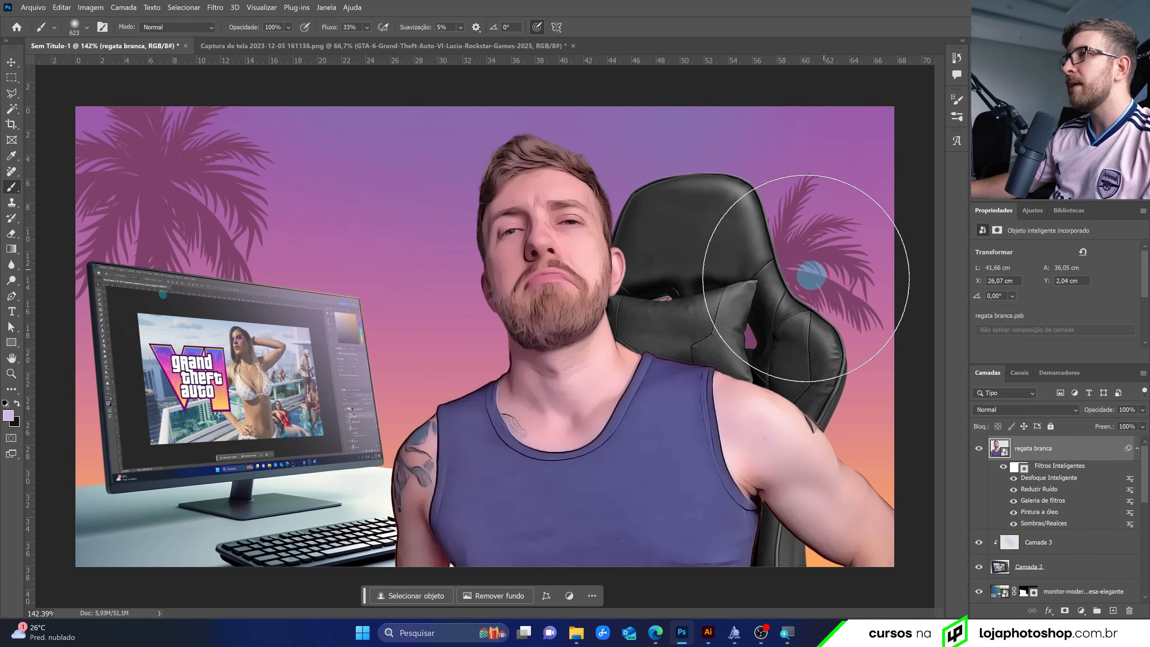
# Inspect the face up close and set the man's Smart Blur threshold to 34.7
pyautogui.scroll(5, 566, 236)
pyautogui.scroll(-5, 521, 265)
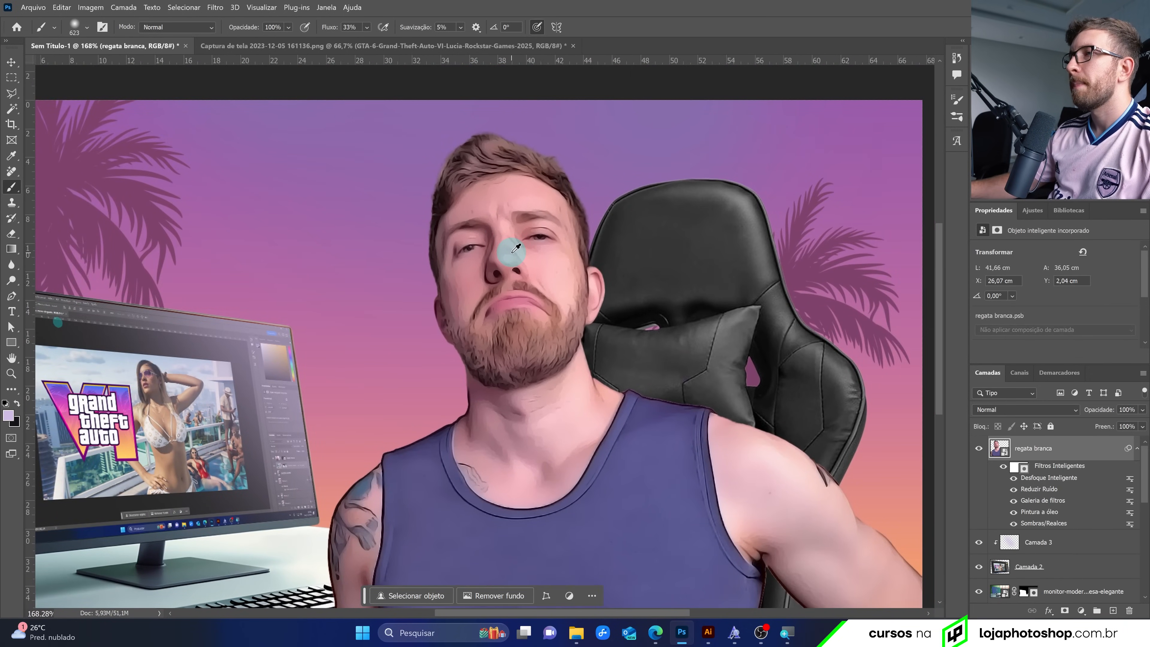
pyautogui.scroll(2, 521, 256)
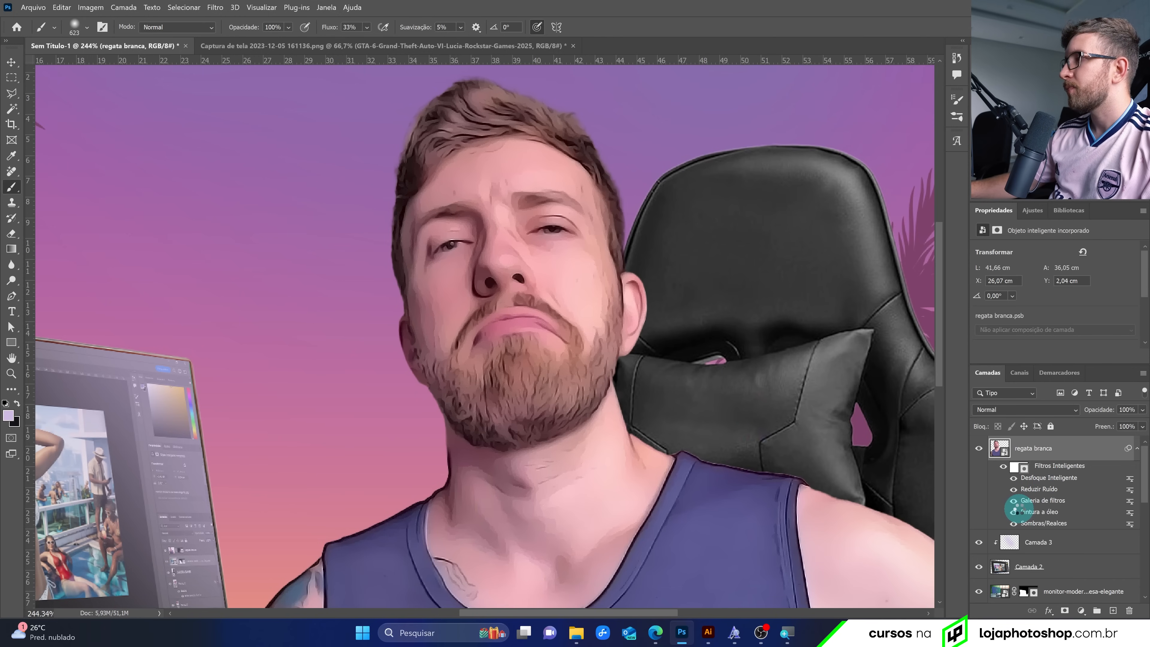
pyautogui.doubleClick(1049, 478)
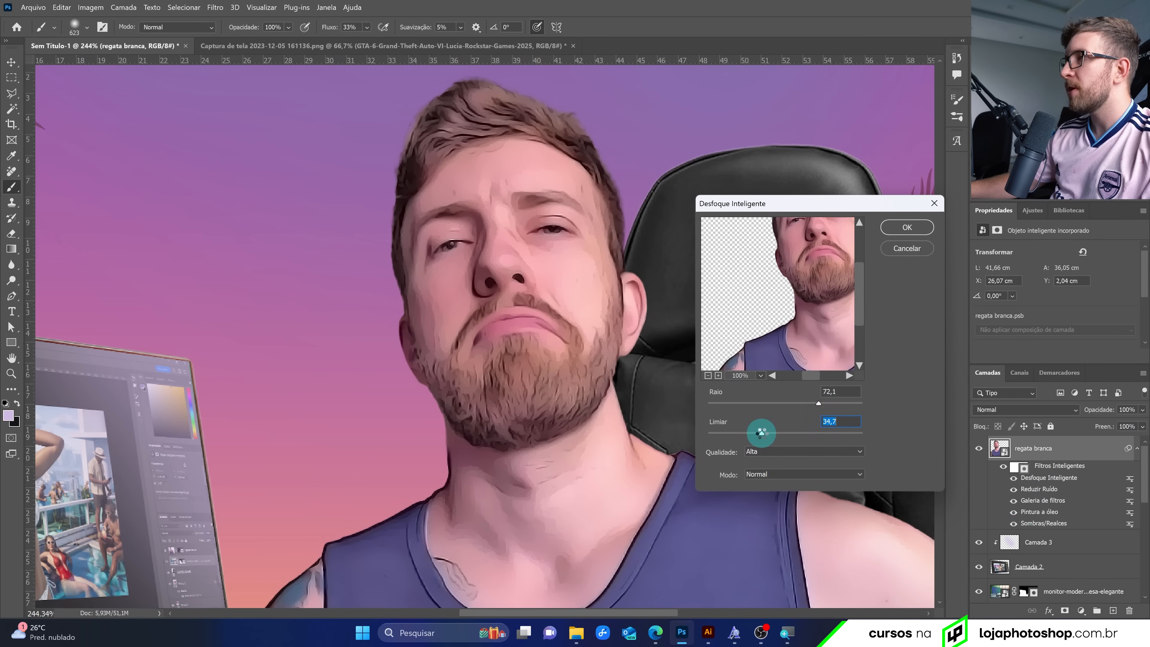
pyautogui.click(901, 227)
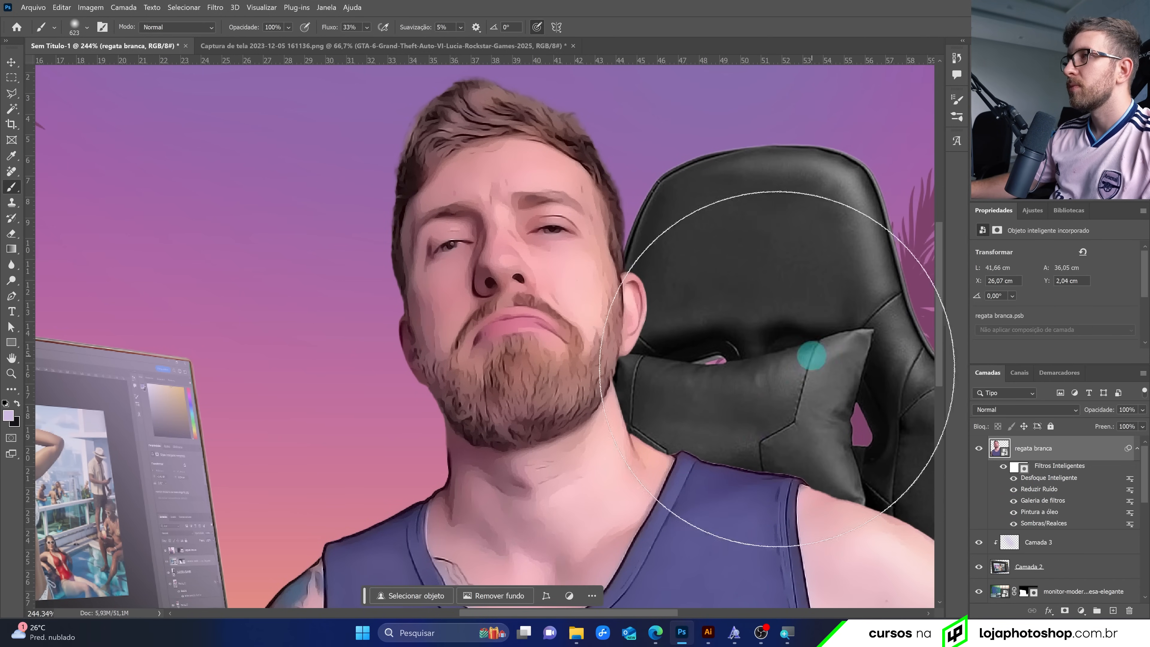
pyautogui.scroll(-5, 685, 391)
pyautogui.scroll(2, 686, 391)
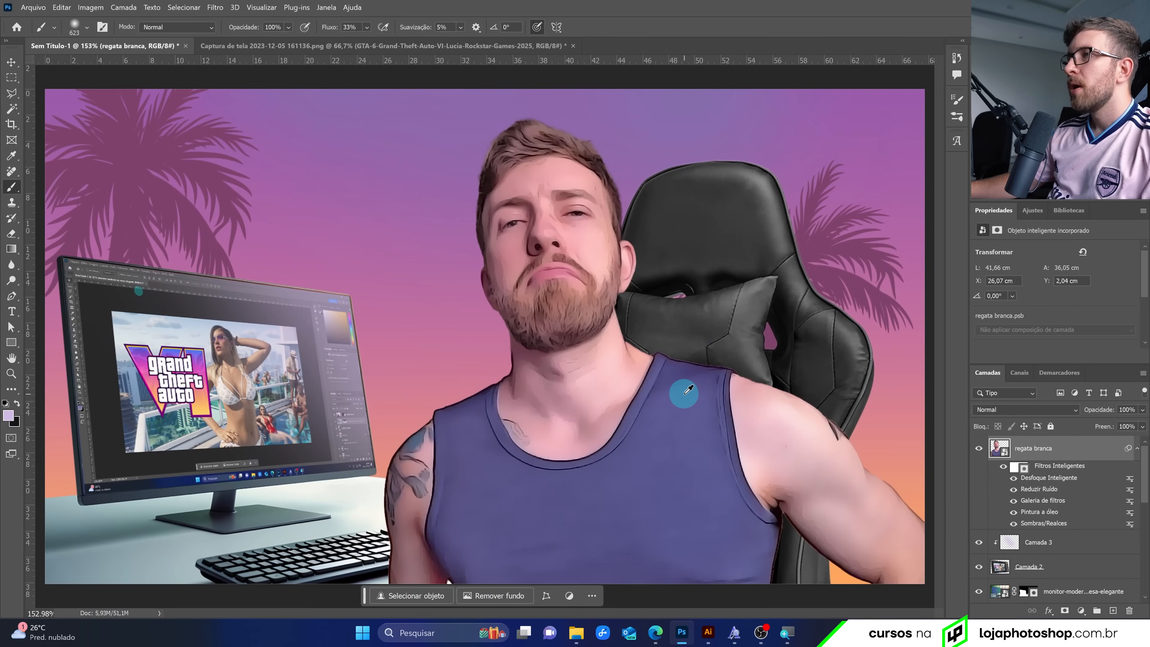
pyautogui.scroll(-1, 686, 391)
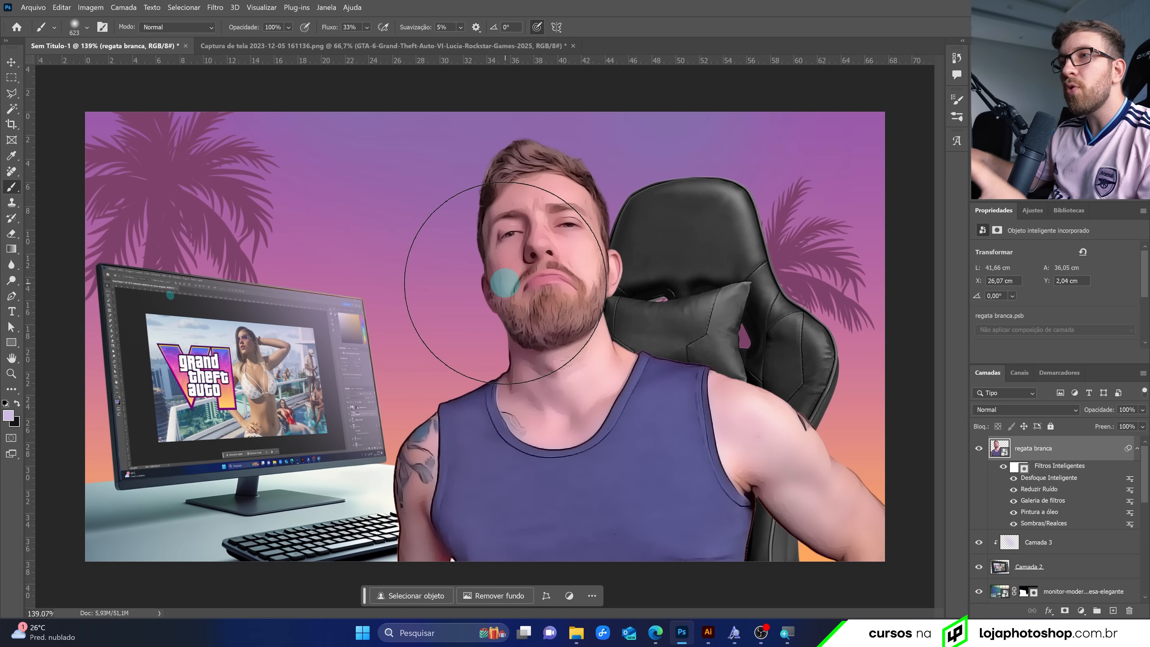
# Apply the Filter Gallery's Cutout effect to the man with 8 levels, edge simplicity 0 and edge fidelity 3
pyautogui.click(221, 8)
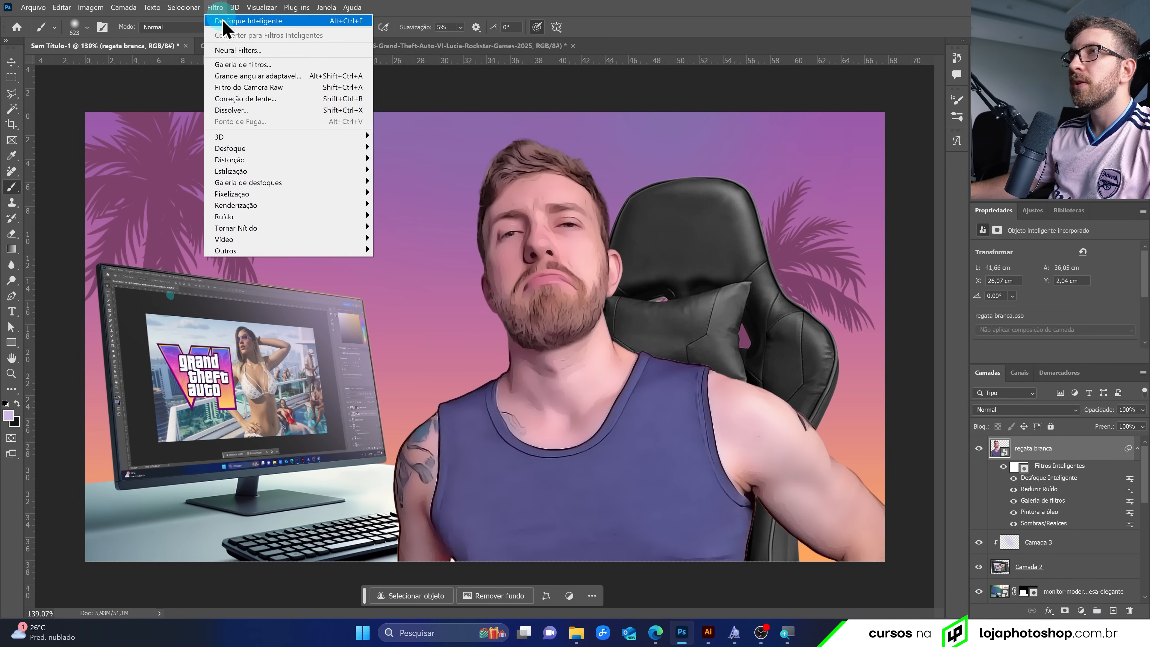
pyautogui.click(256, 72)
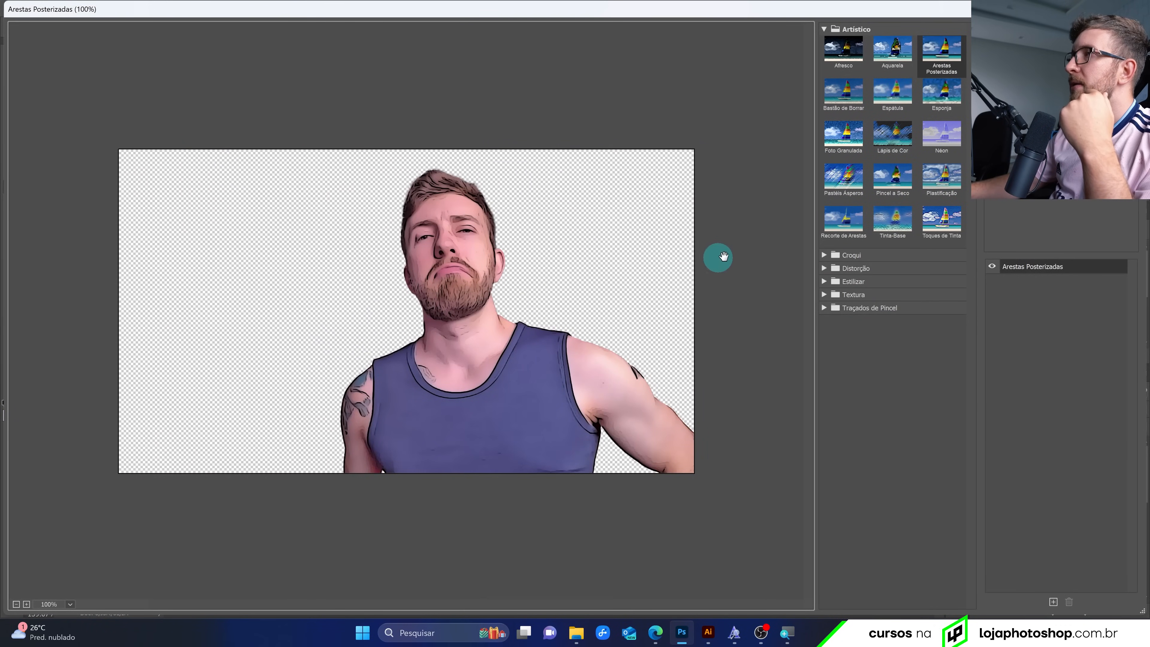
pyautogui.click(851, 240)
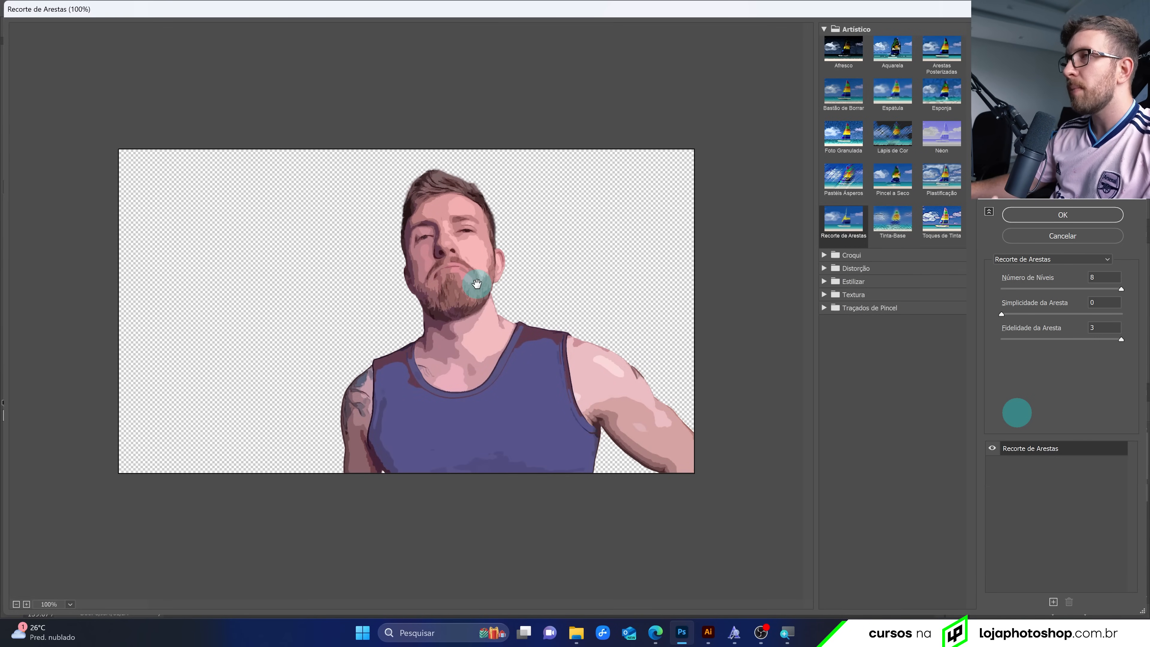
pyautogui.press('Return')
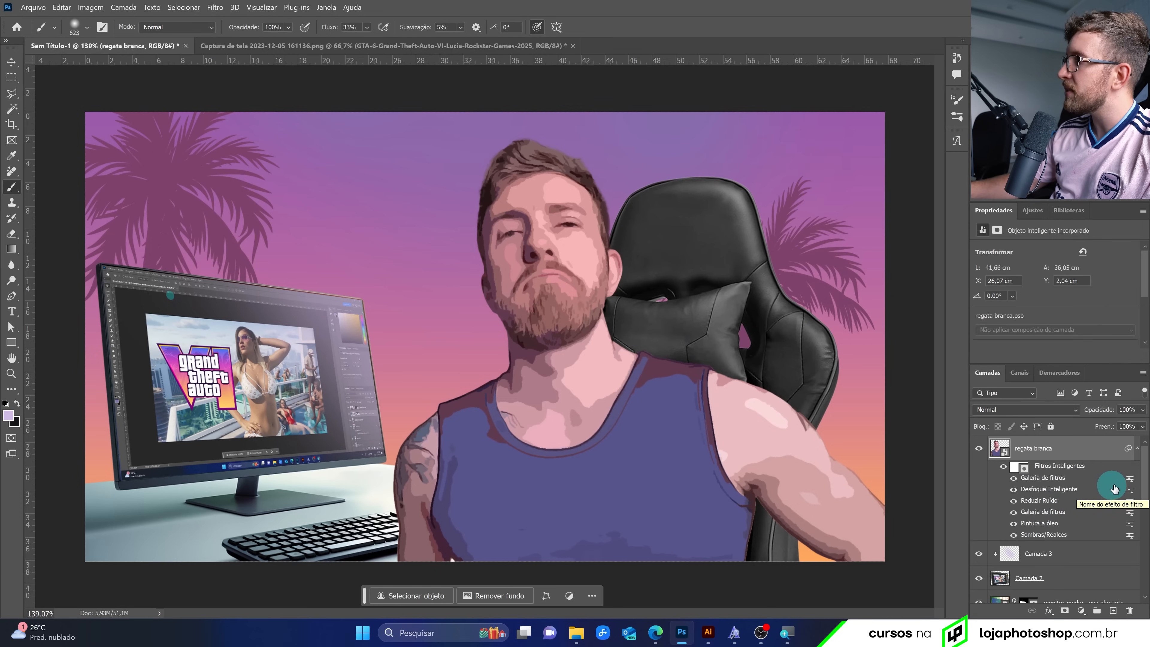
# Blend the man's Cutout filter in Soft Light mode at 100% opacity and compare the image with and without it
pyautogui.doubleClick(1130, 479)
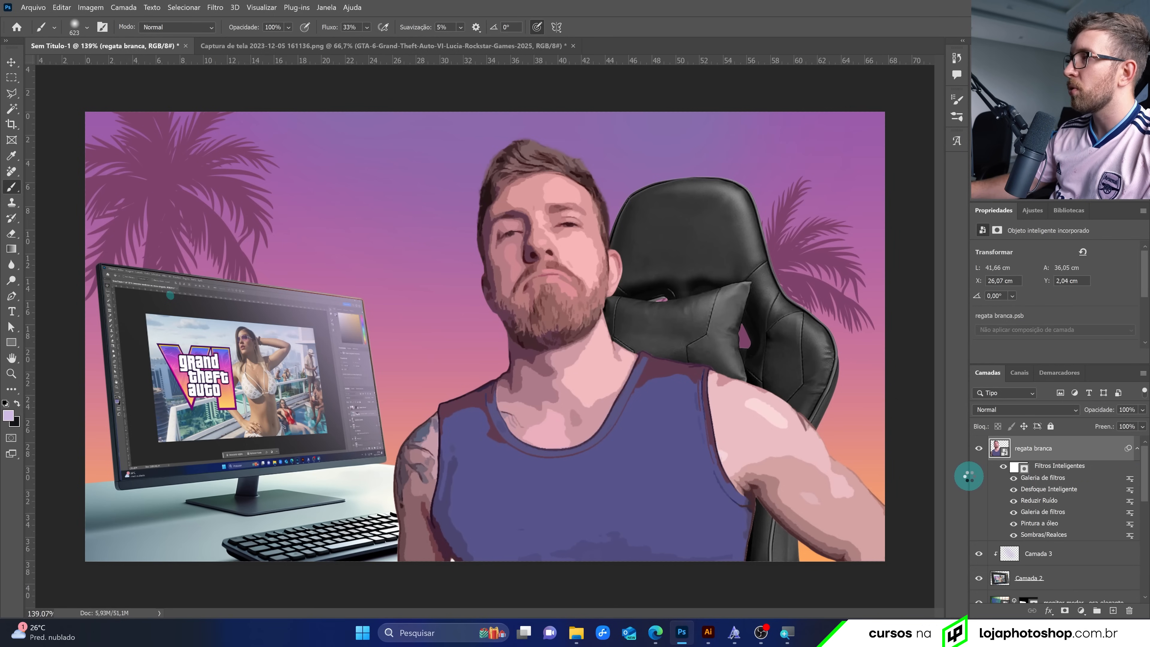
pyautogui.click(883, 365)
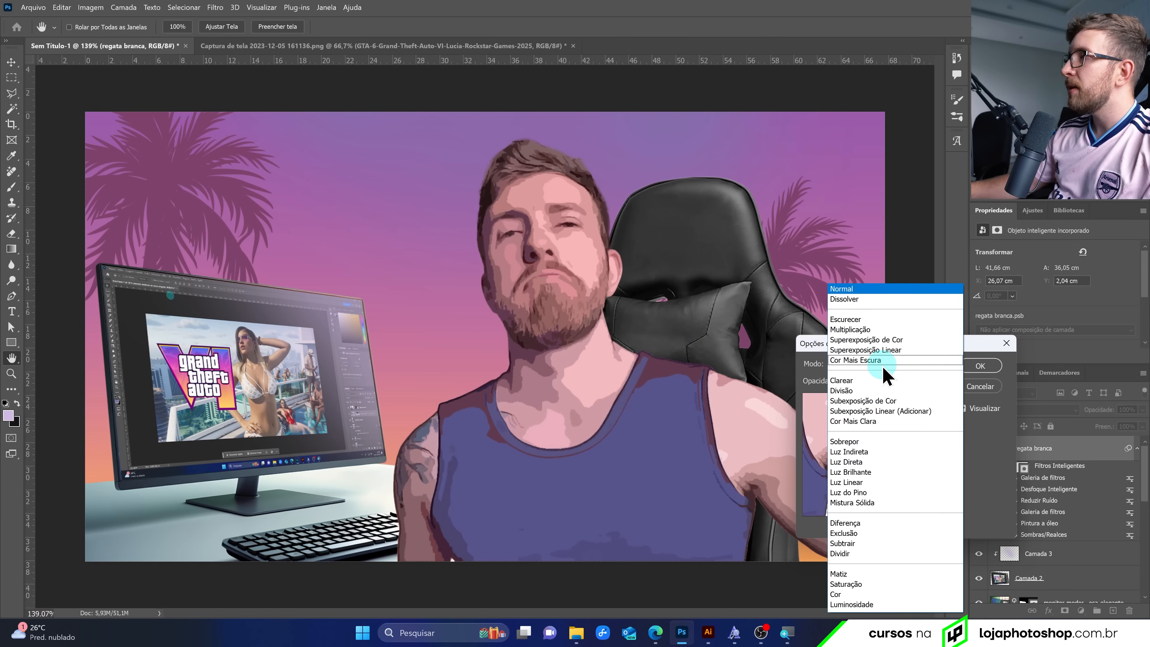
pyautogui.click(888, 453)
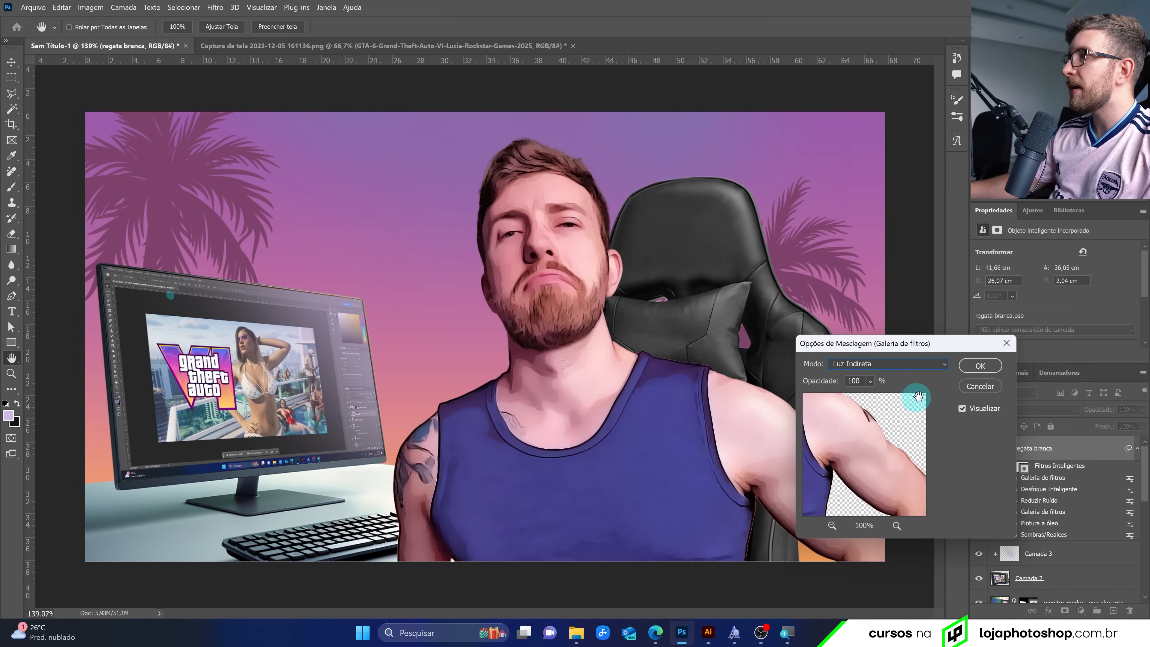
pyautogui.click(962, 408)
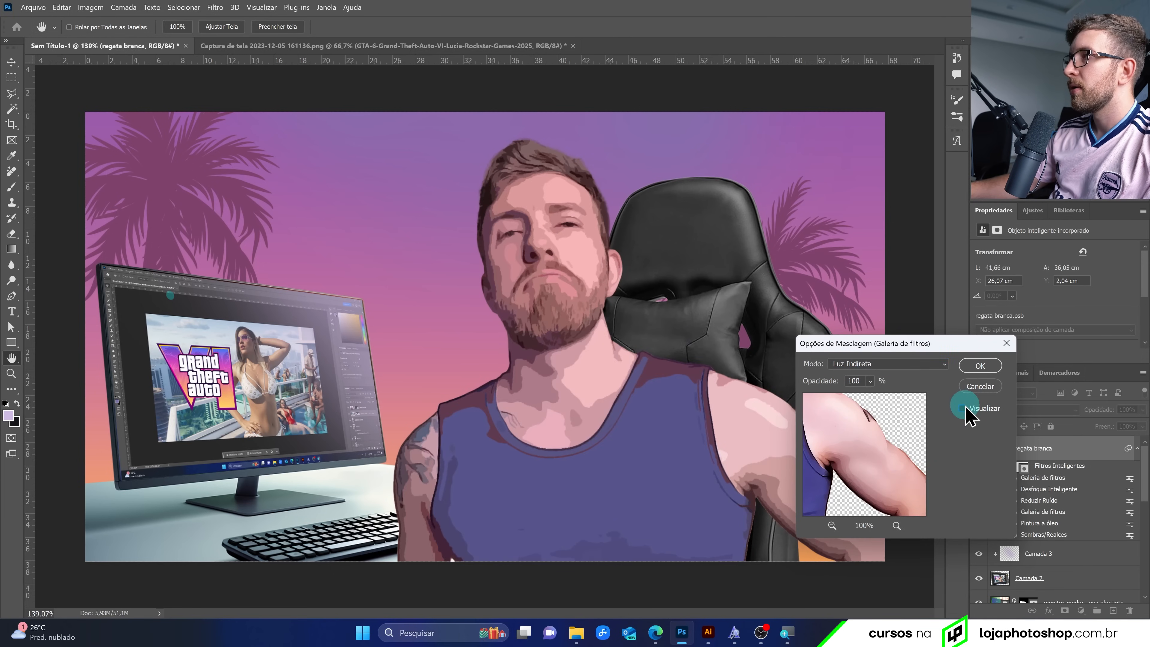
pyautogui.click(964, 409)
pyautogui.click(980, 366)
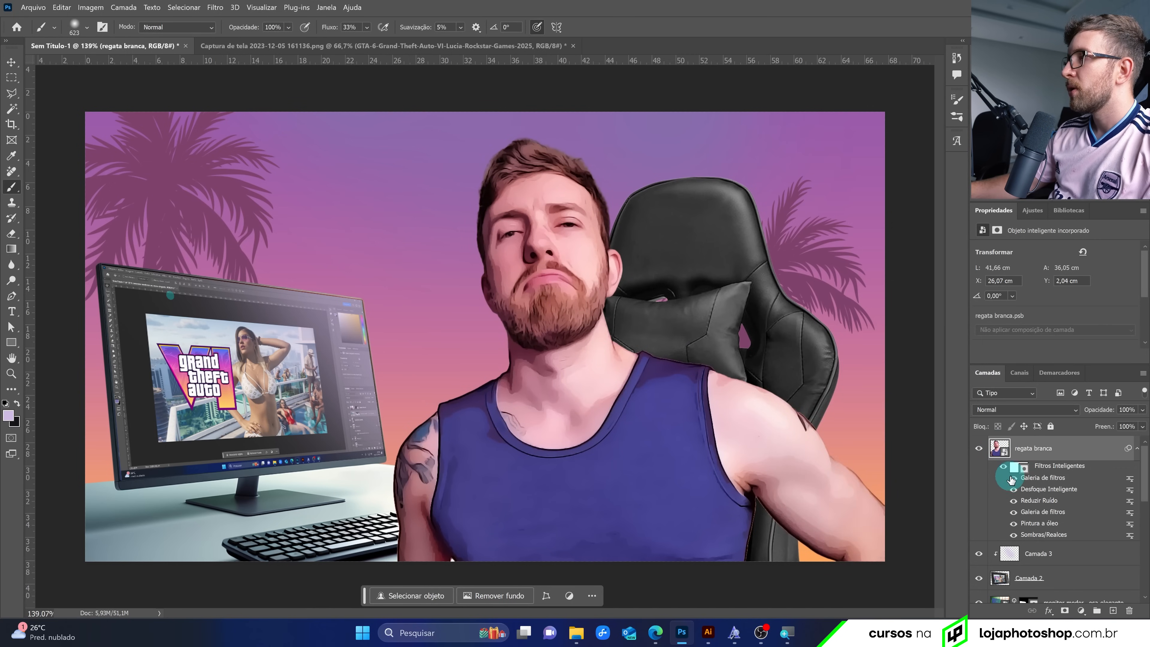
pyautogui.click(1013, 488)
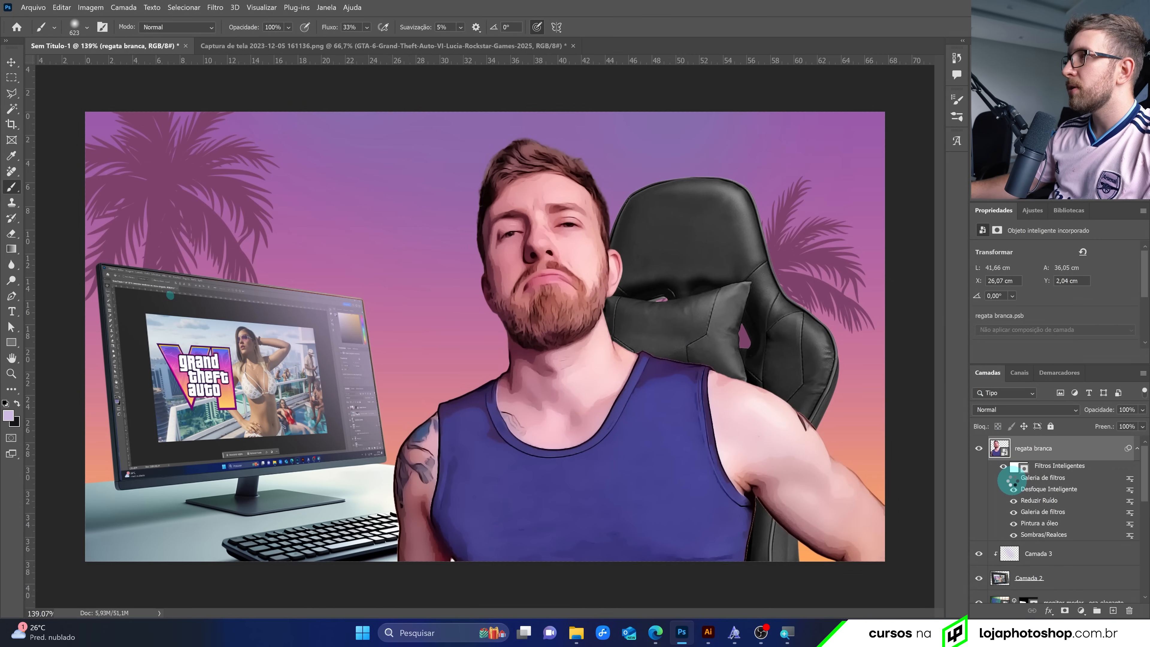
pyautogui.click(1013, 488)
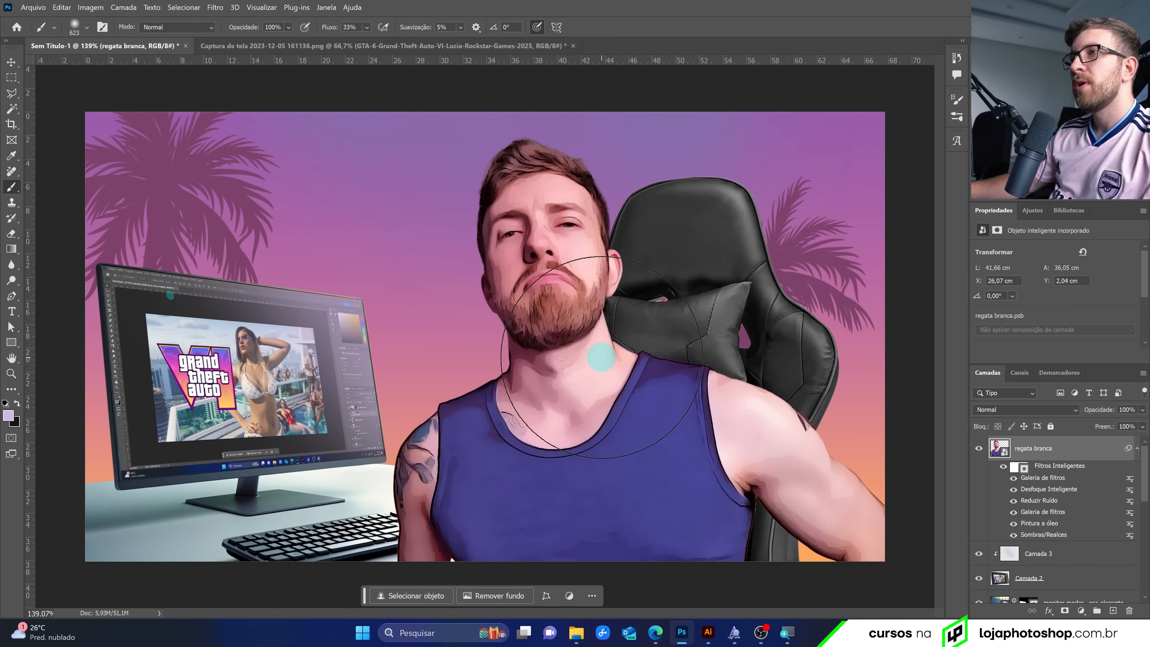
pyautogui.scroll(3, 477, 295)
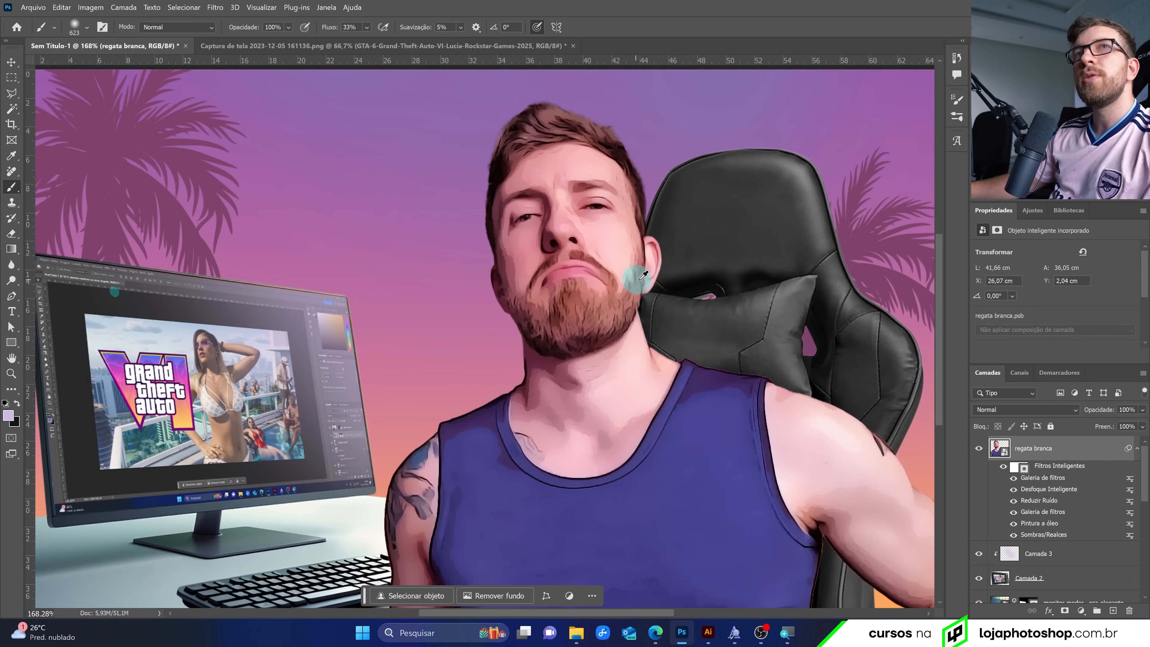
pyautogui.scroll(-3, 632, 268)
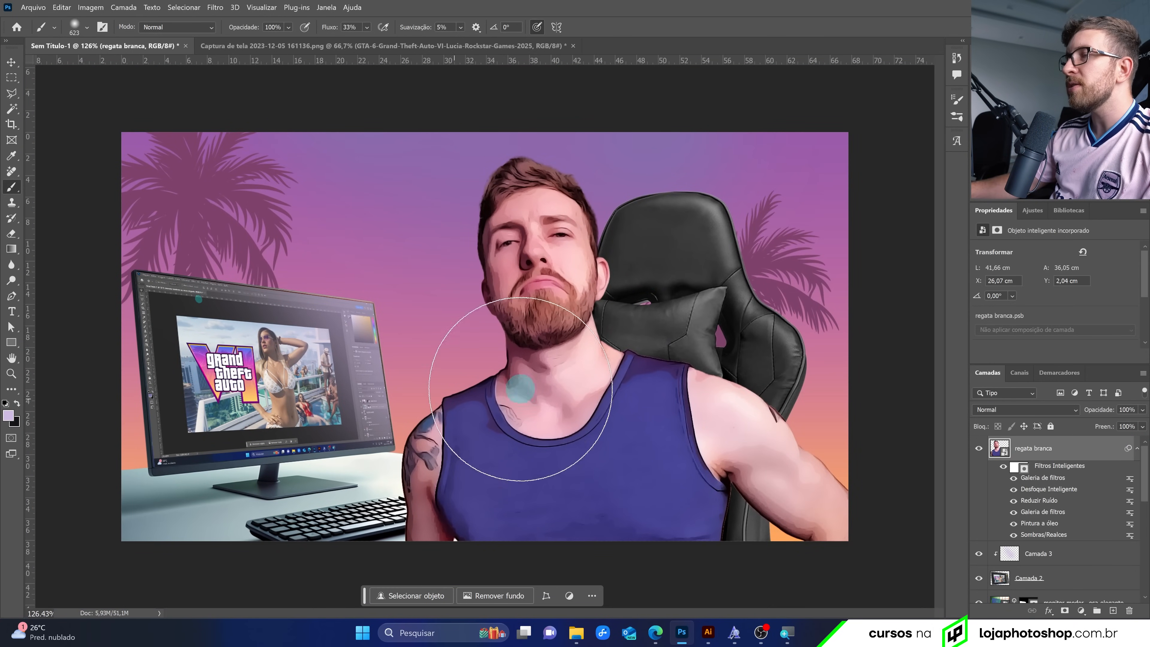
# Collapse the man's smart filter list and check what Camada 3, Camada 2 and the monitor layer each contain by toggling their visibility
pyautogui.click(1138, 450)
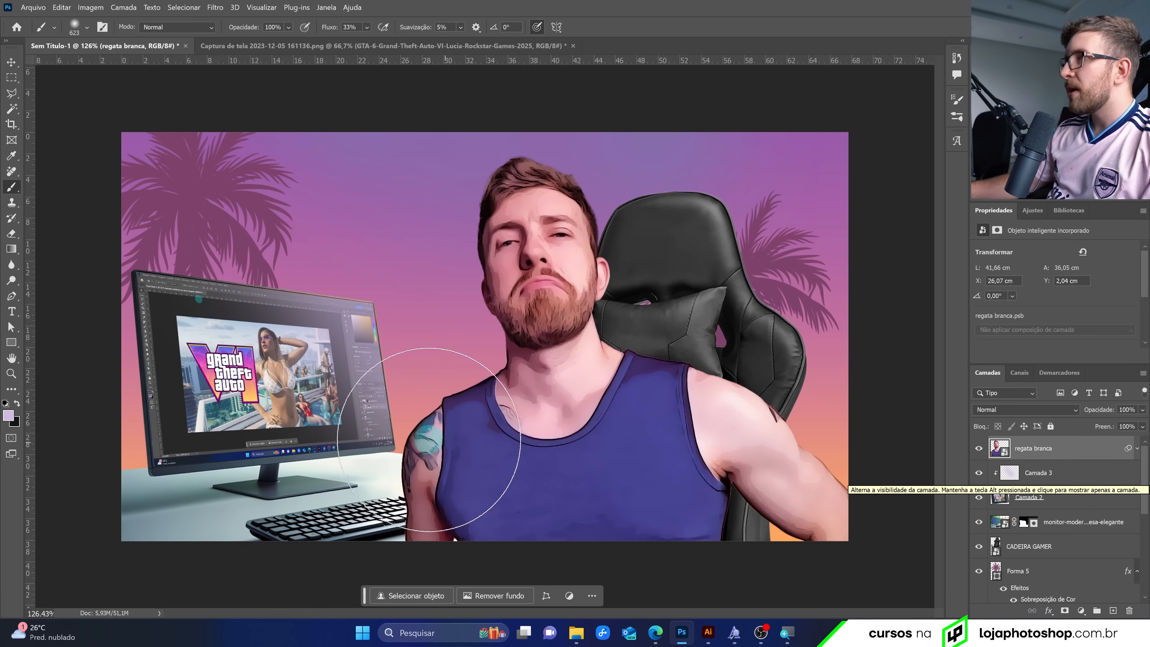
pyautogui.hotkey('ctrl', '0')
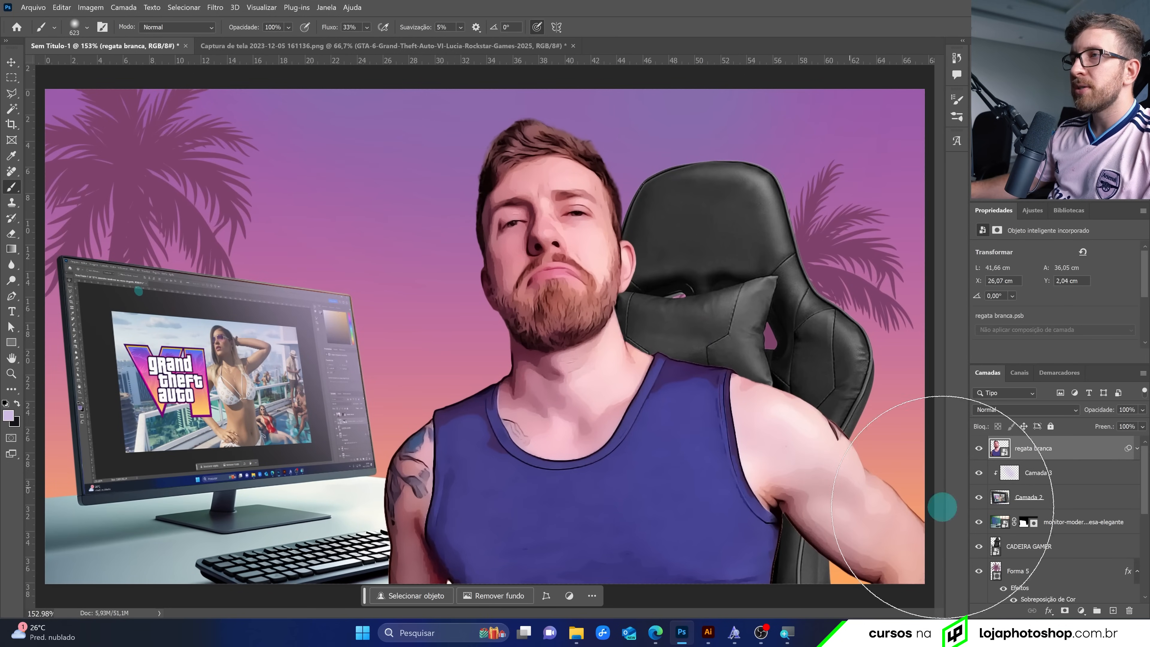
pyautogui.click(1037, 479)
pyautogui.click(980, 476)
pyautogui.click(978, 478)
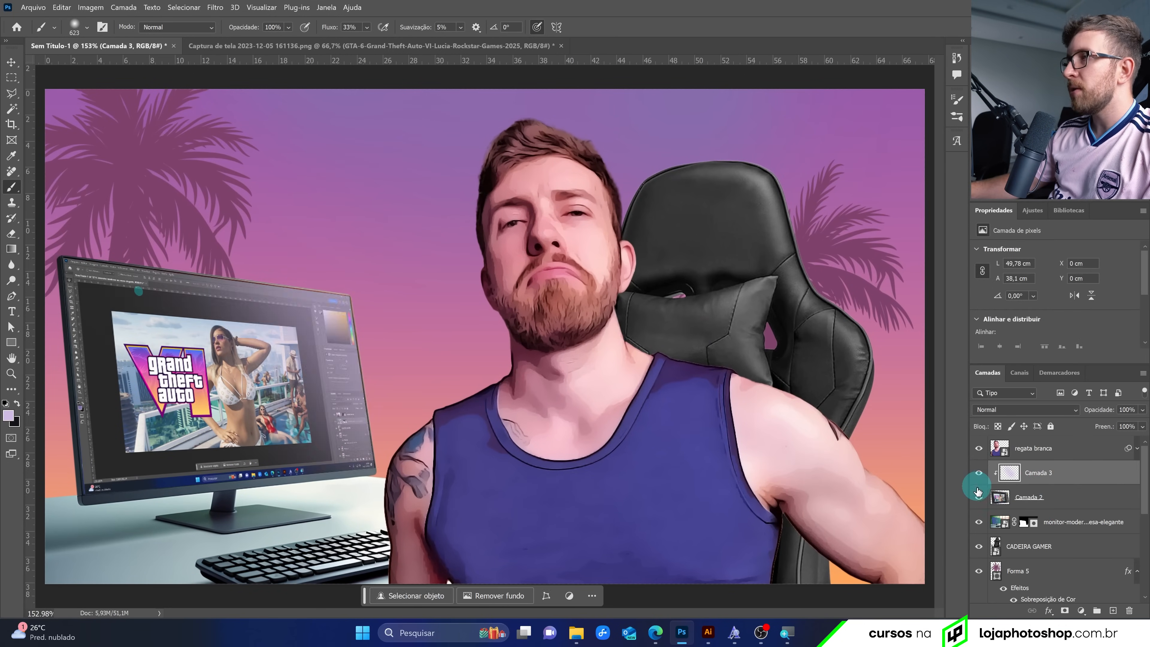
pyautogui.click(980, 499)
pyautogui.click(980, 498)
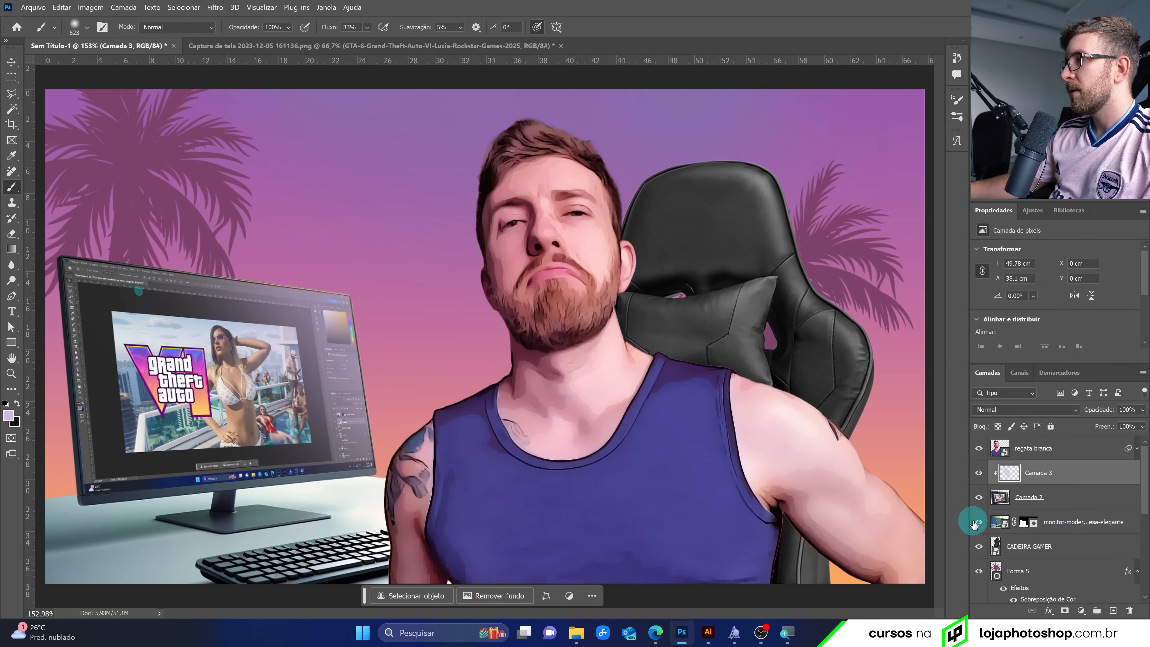
pyautogui.click(975, 524)
pyautogui.click(975, 523)
# Merge the monitor layer, Camada 2 and Camada 3 into a single layer and check its content
pyautogui.click(1053, 528)
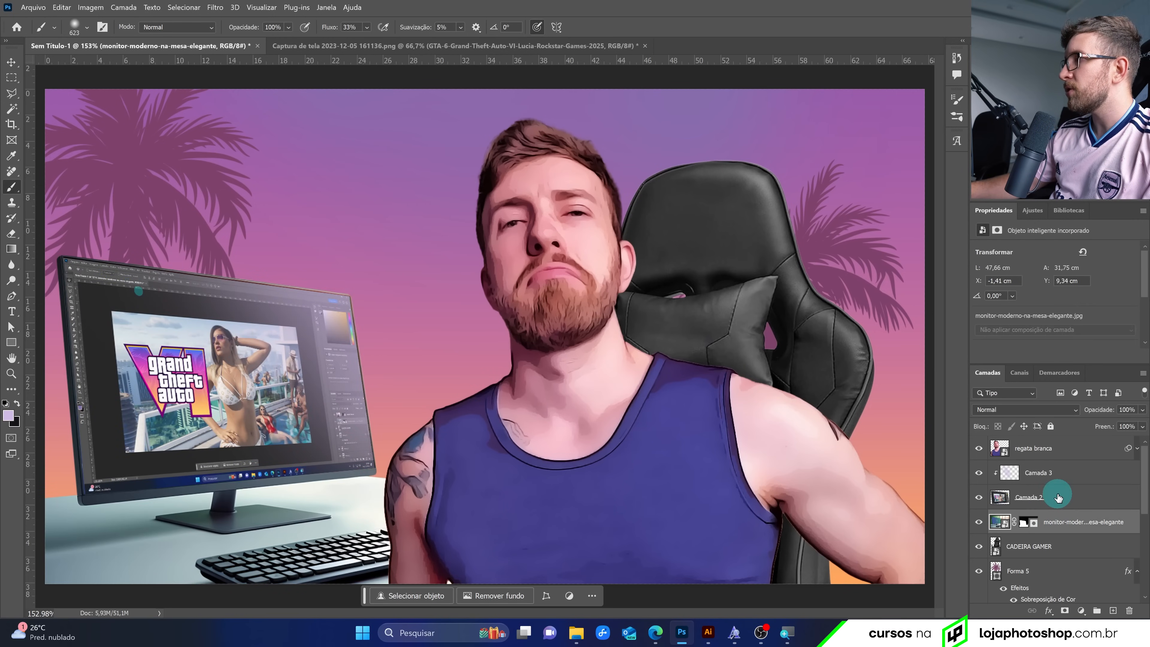
pyautogui.keyDown('shift'); pyautogui.click(1062, 481); pyautogui.keyUp('shift')
pyautogui.hotkey('ctrl', 'e')
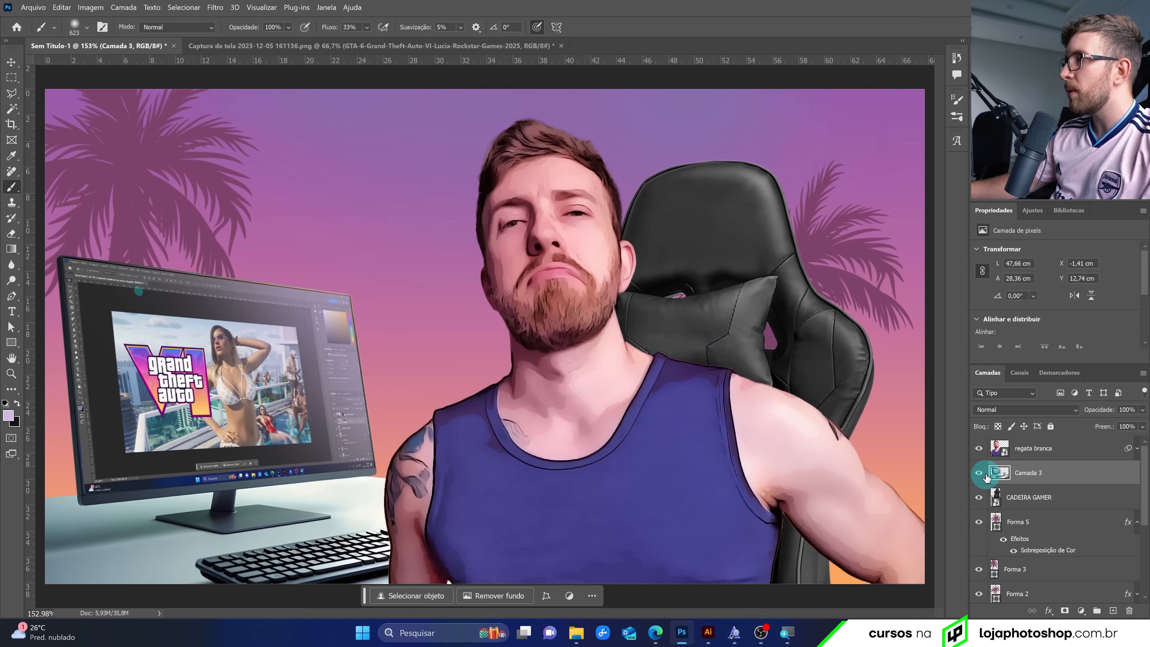
pyautogui.click(980, 474)
pyautogui.click(980, 473)
# Convert the merged monitor layer to a smart object and copy the man's smart filters onto it
pyautogui.click(1044, 480)
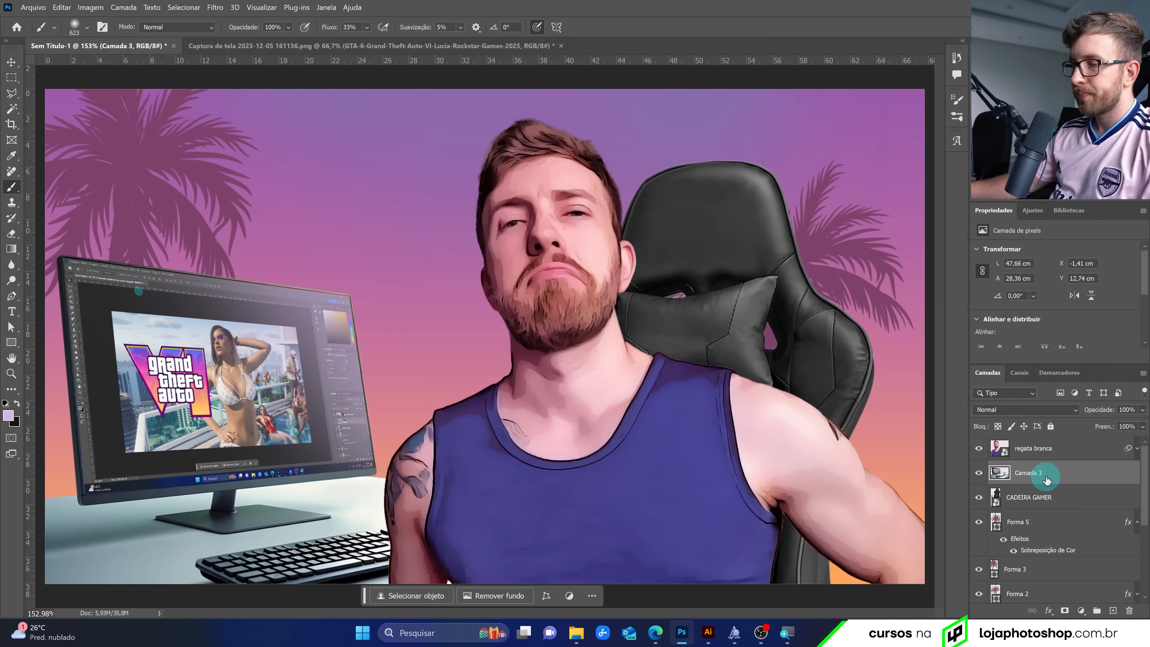
pyautogui.rightClick(1050, 481)
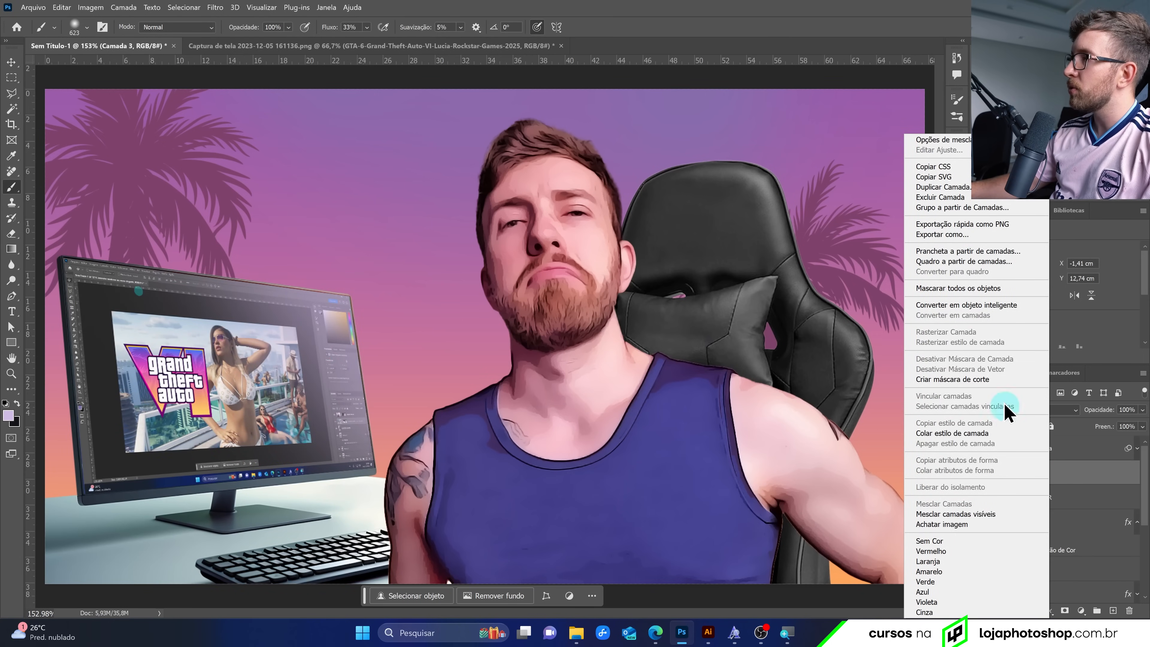
pyautogui.click(974, 305)
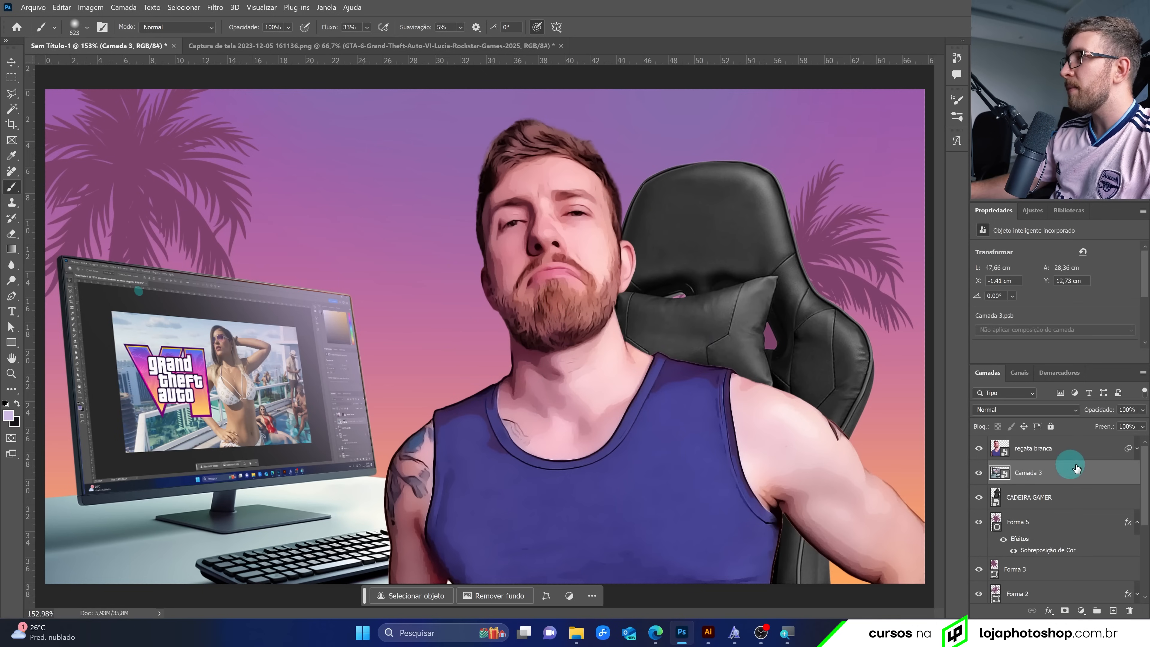
pyautogui.press('alt')
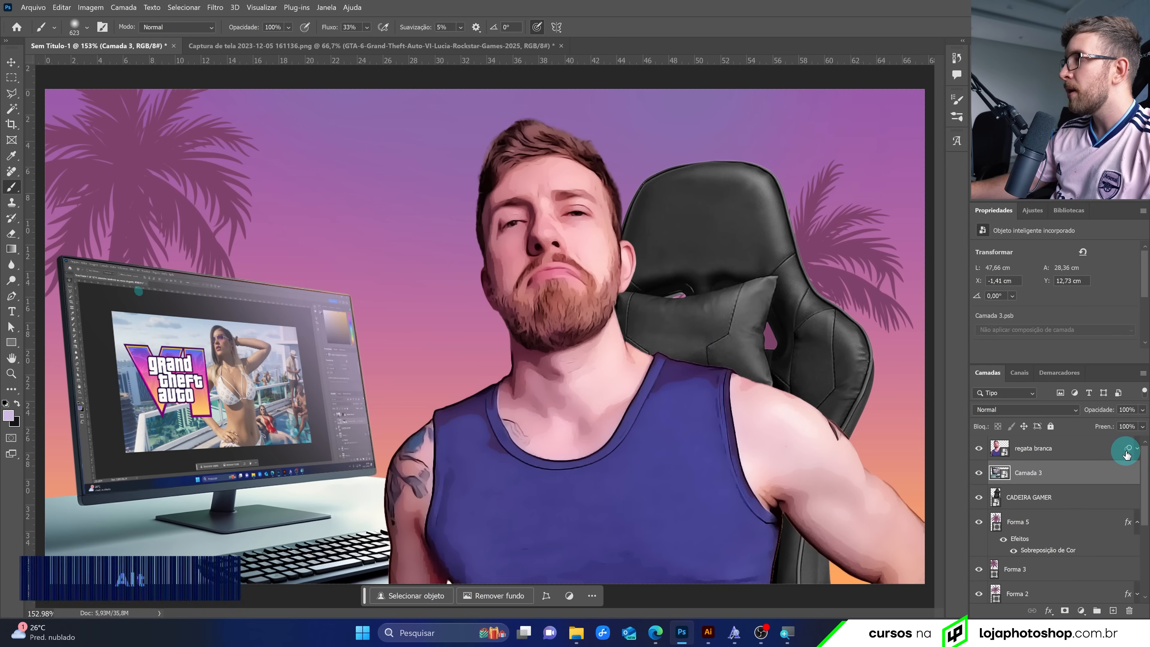
pyautogui.keyDown('alt'); pyautogui.moveTo(1127, 449); pyautogui.dragTo(1131, 474); pyautogui.keyUp('alt')
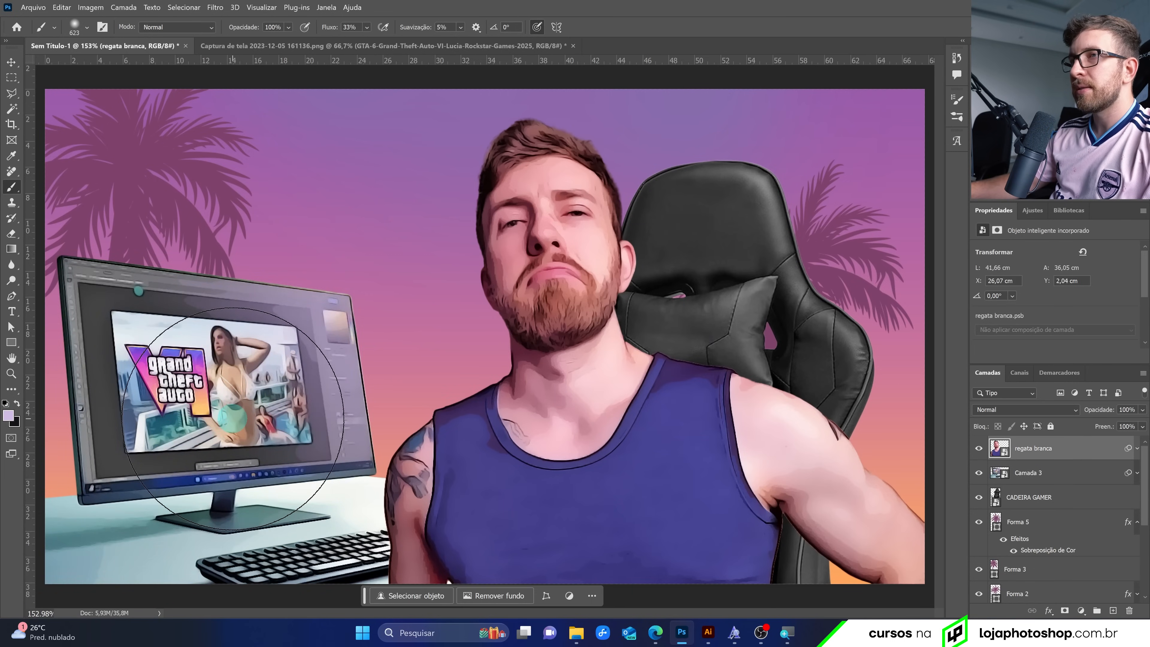
# Examine the smart filters copied to the Camada 3 monitor layer and their effect on the monitor image
pyautogui.keyDown('alt'); pyautogui.scroll(-2, 261, 425); pyautogui.keyUp('alt')
pyautogui.keyDown('alt'); pyautogui.scroll(1, 265, 420); pyautogui.keyUp('alt')
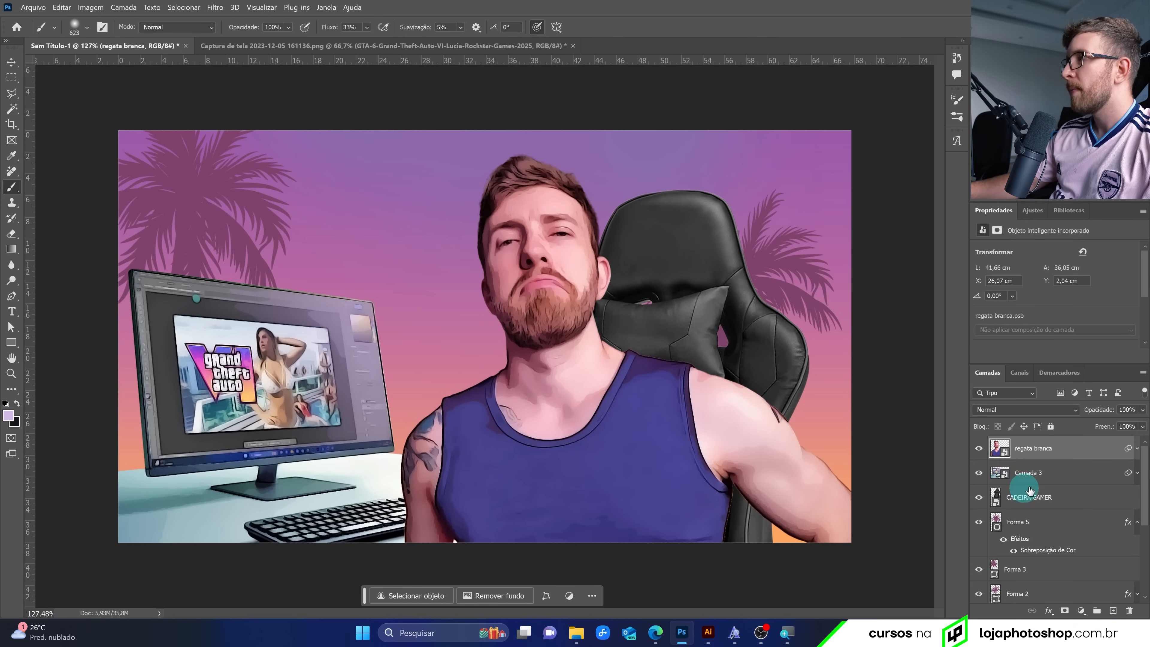
pyautogui.click(1137, 474)
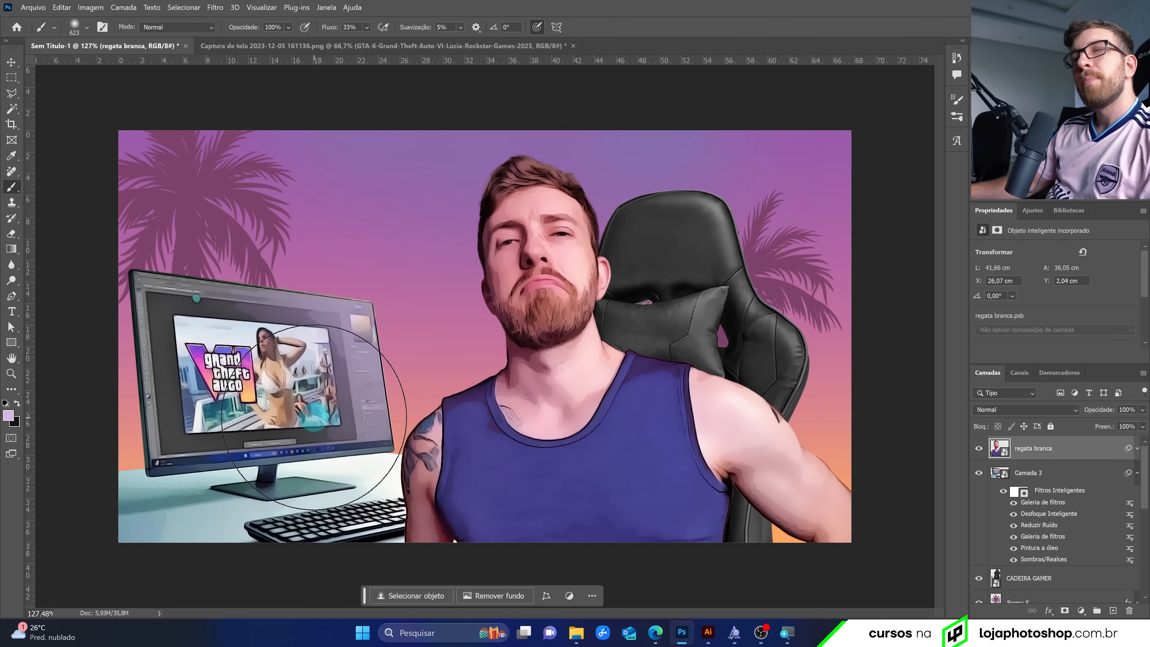
pyautogui.scroll(3, 181, 362)
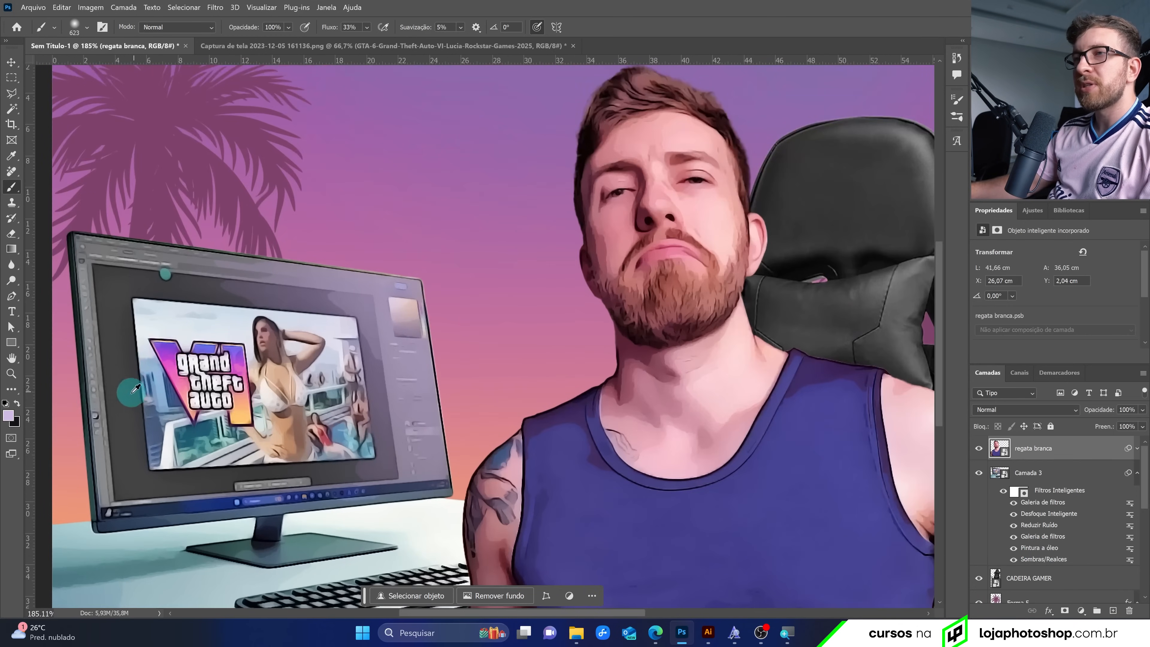
pyautogui.scroll(-2, 410, 464)
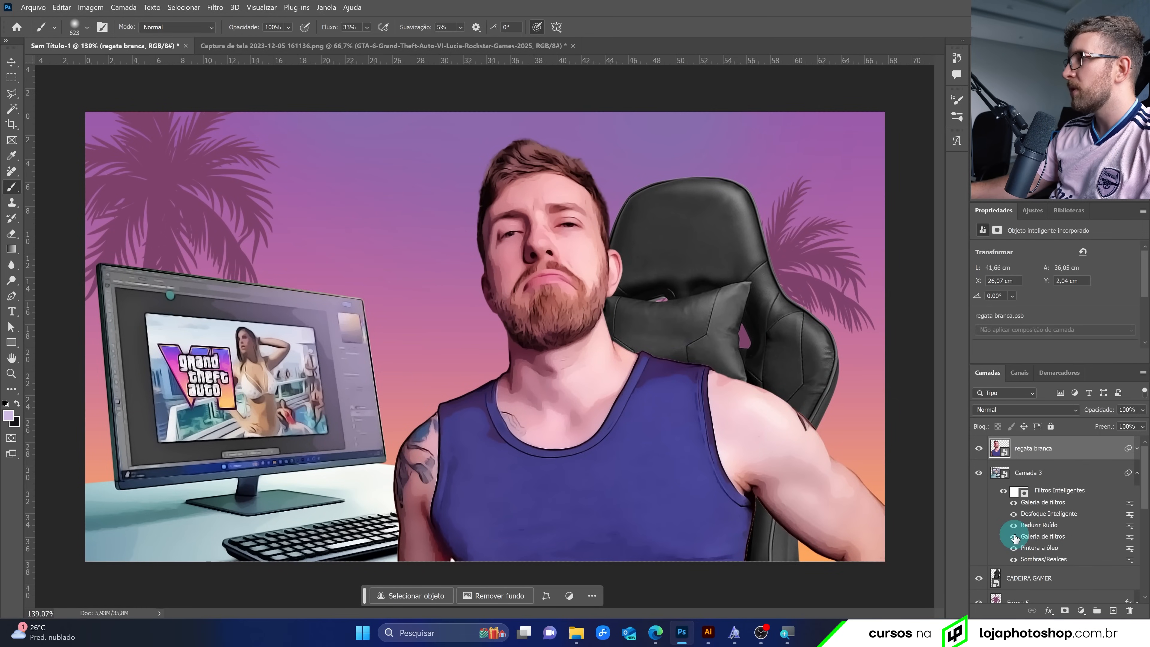
pyautogui.scroll(-2, 548, 446)
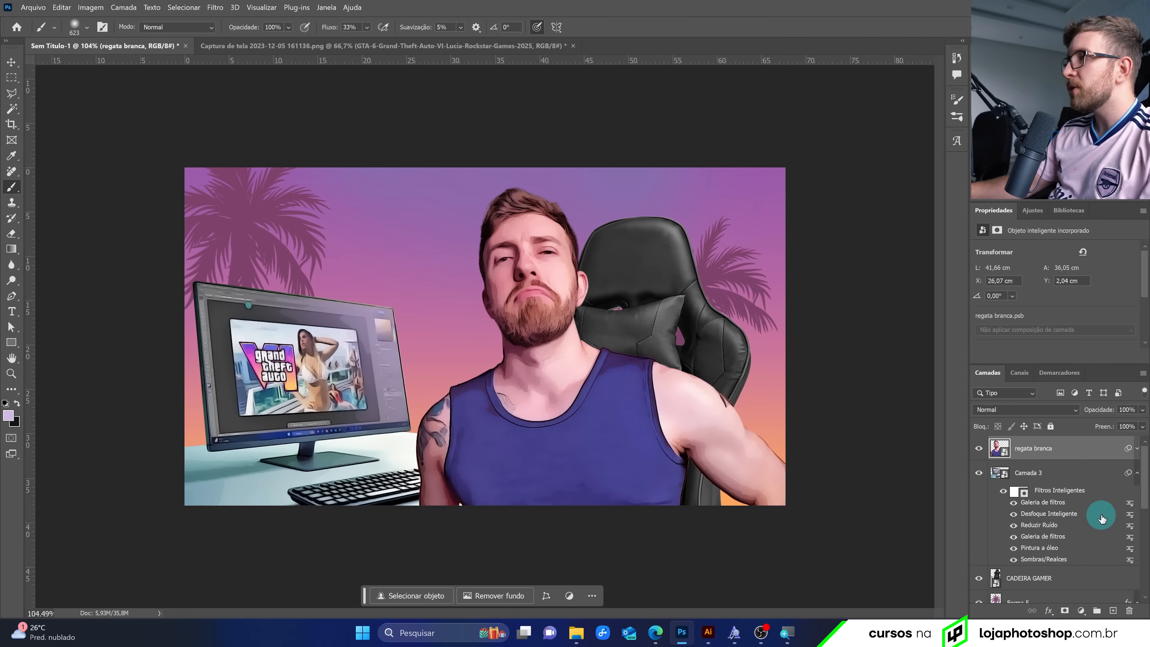
pyautogui.click(1138, 473)
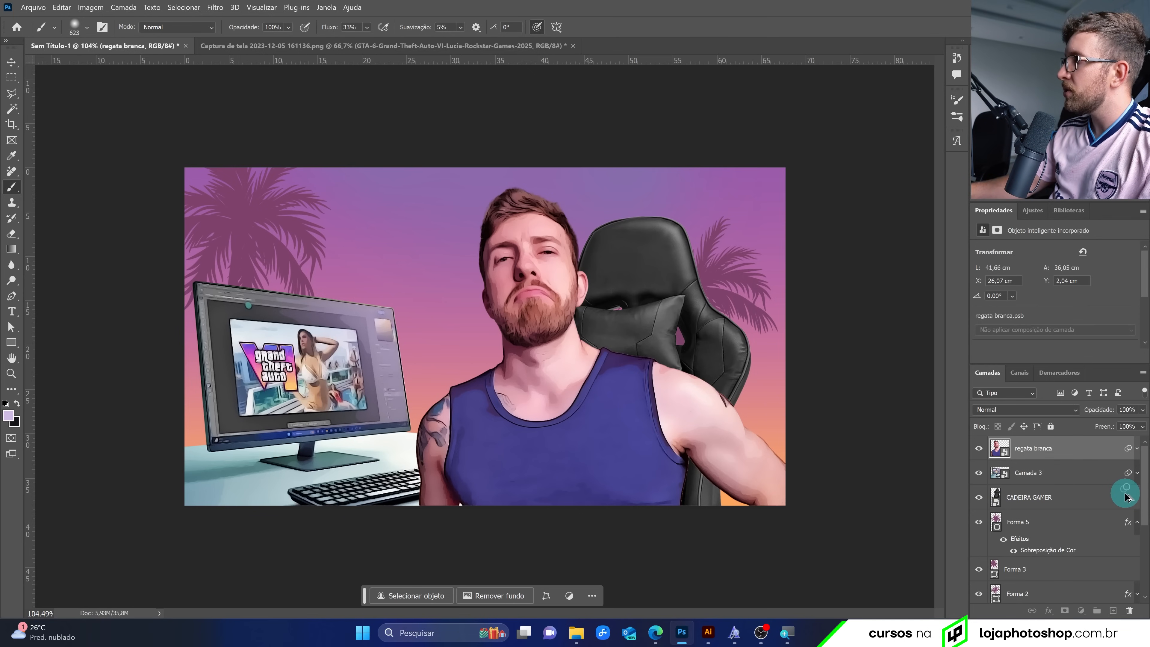
# Copy the Camada 3 smart filters onto the CADEIRA GAMER layer and inspect the chair's painted look
pyautogui.moveTo(1126, 498); pyautogui.dragTo(1125, 498)
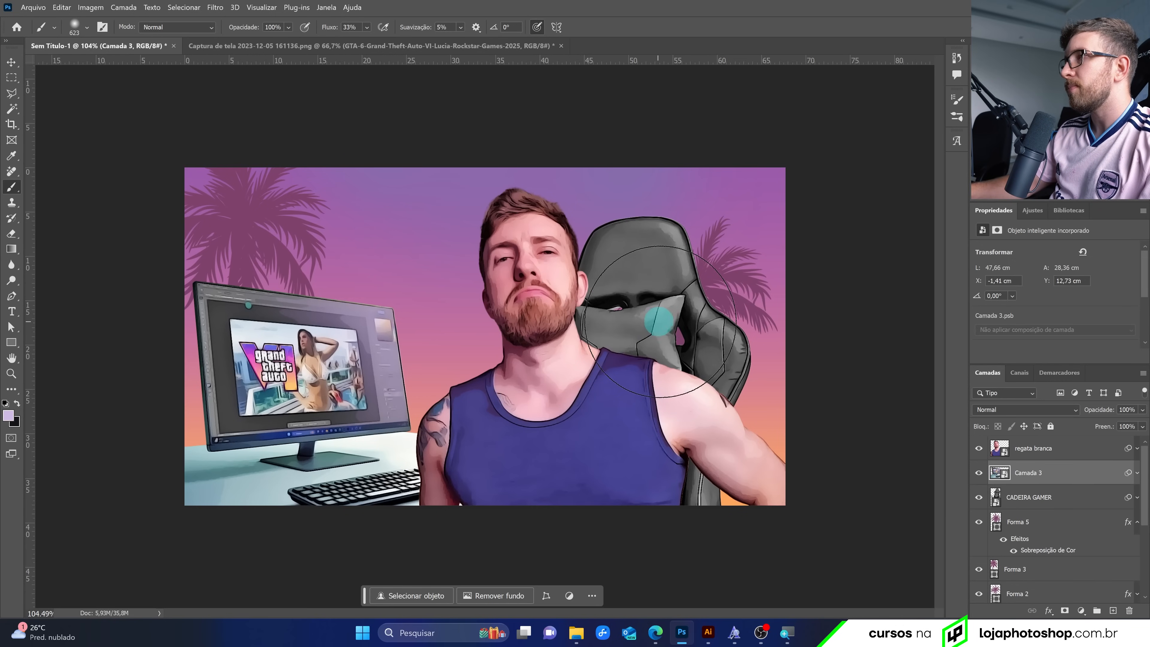
pyautogui.scroll(3, 661, 323)
pyautogui.scroll(2, 752, 324)
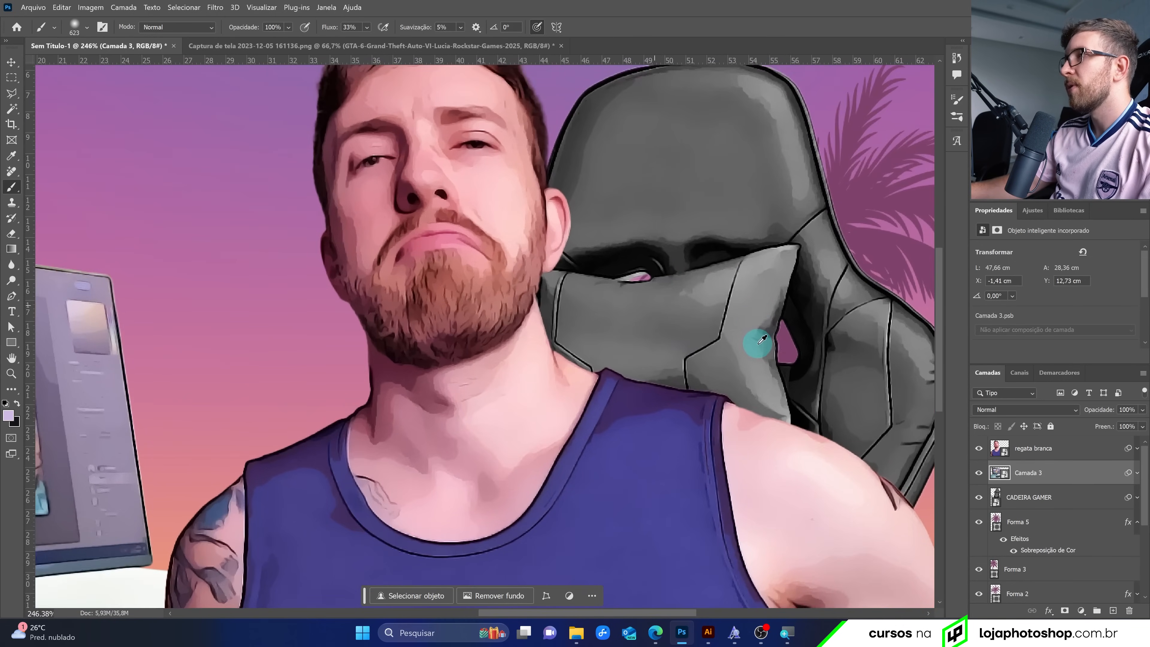
pyautogui.scroll(-4, 762, 338)
pyautogui.scroll(-1, 757, 358)
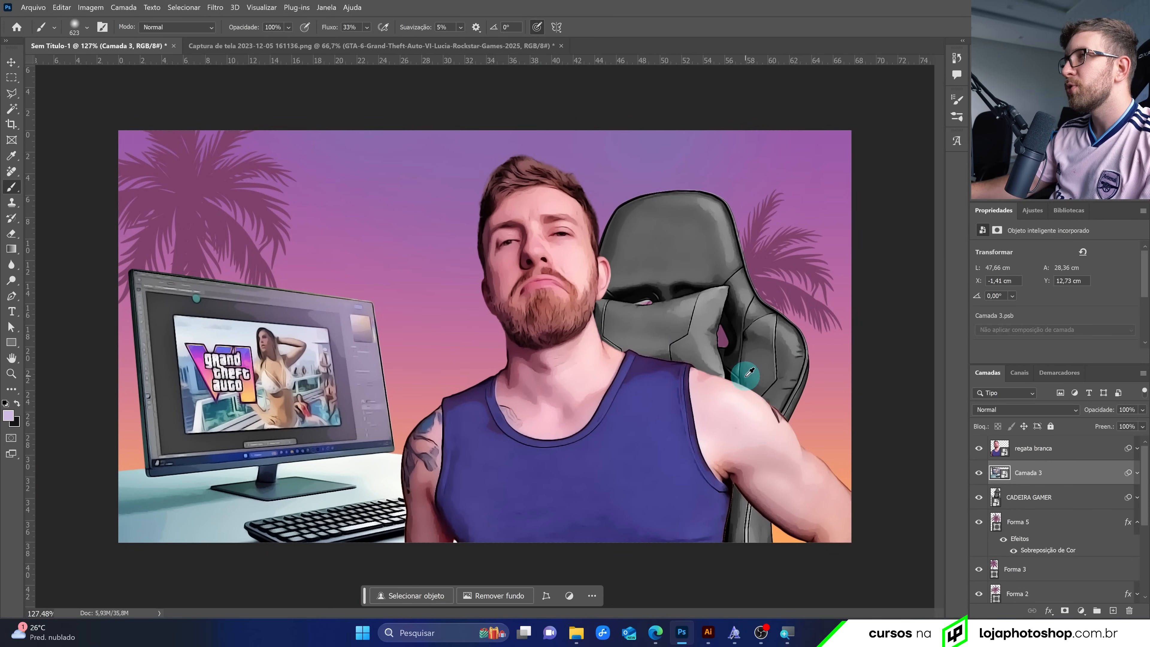
pyautogui.scroll(2, 749, 373)
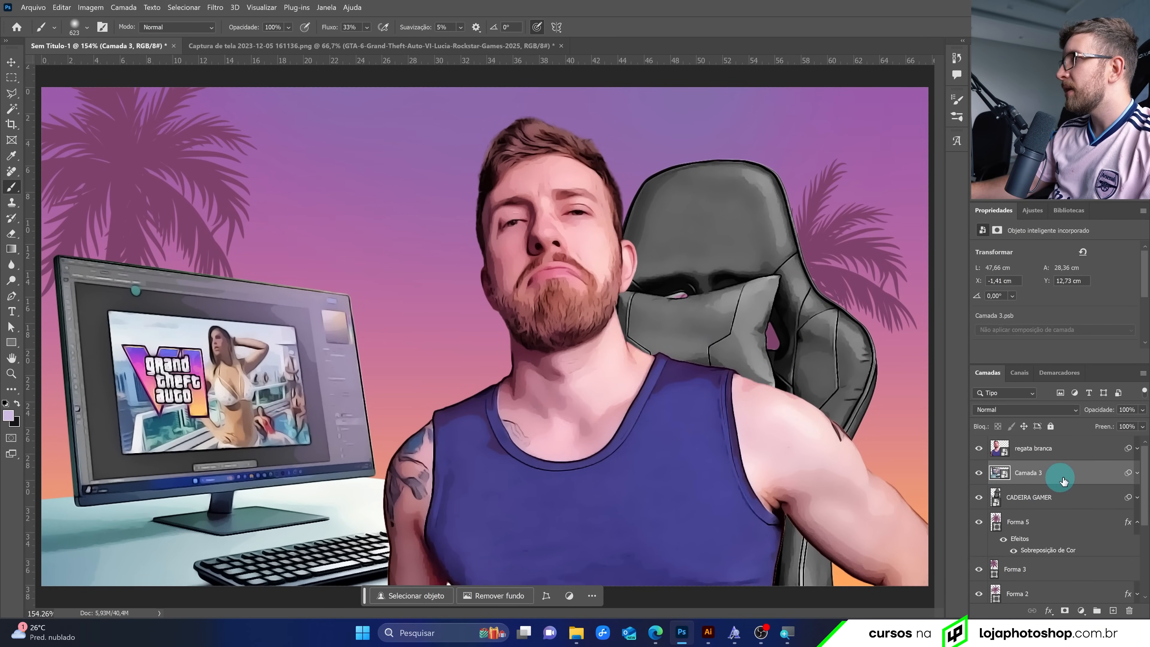
# Expand the smart filter list of the CADEIRA GAMER layer
pyautogui.click(1137, 474)
pyautogui.click(1137, 474)
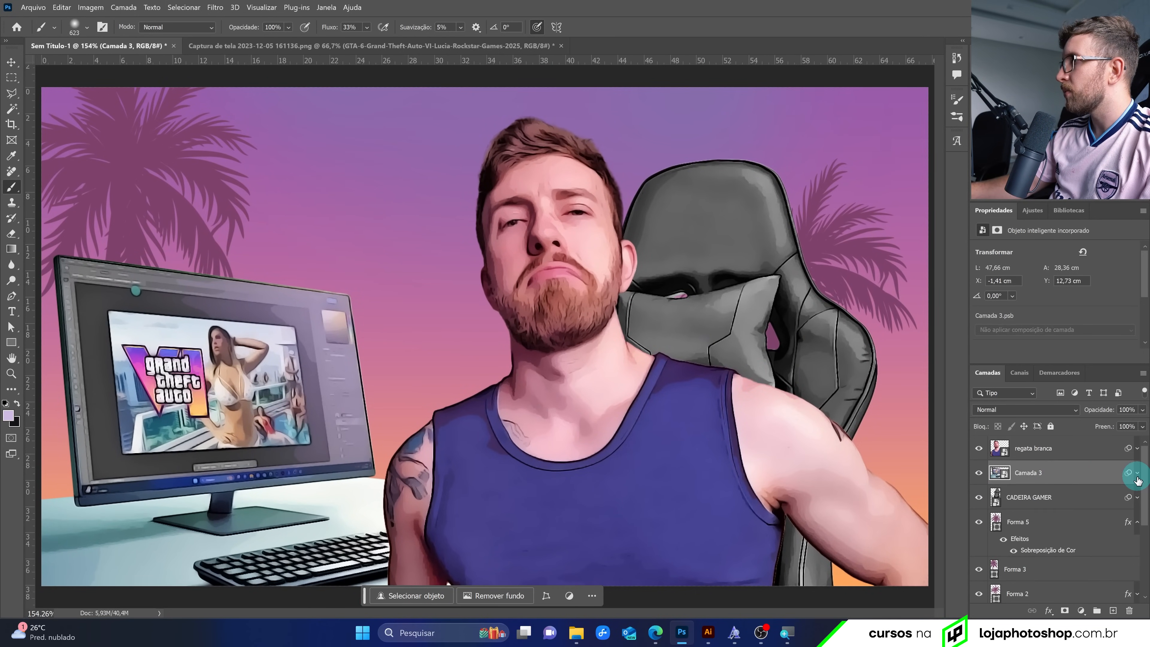
pyautogui.click(1137, 497)
pyautogui.scroll(-3, 1071, 531)
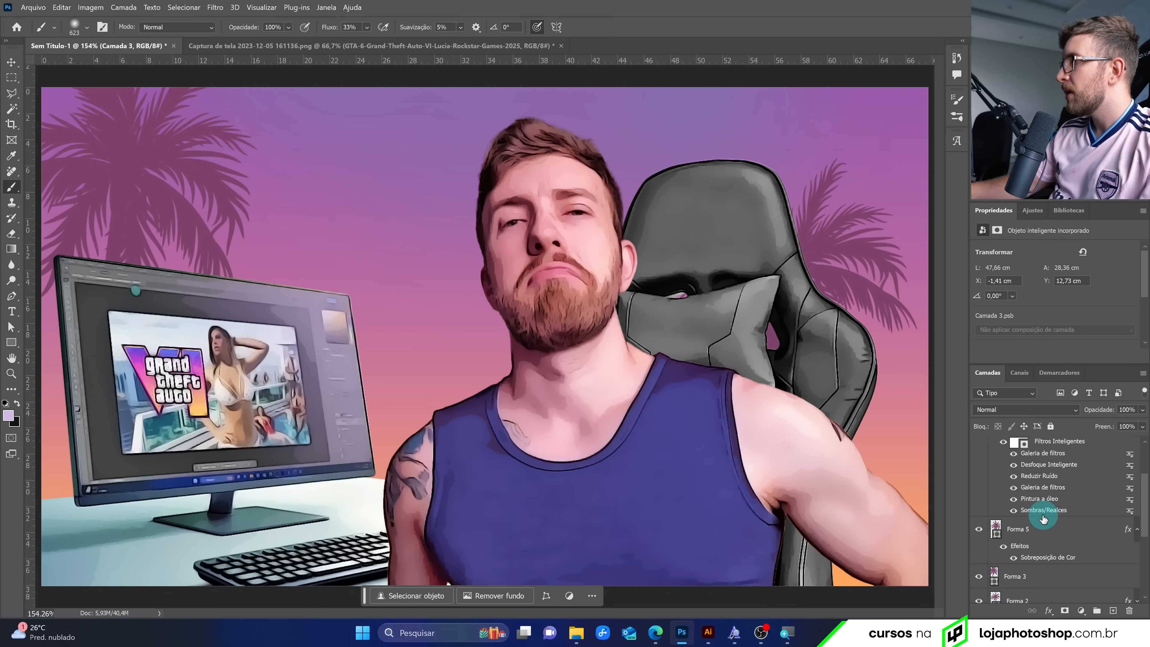
pyautogui.doubleClick(1046, 511)
pyautogui.click(672, 267)
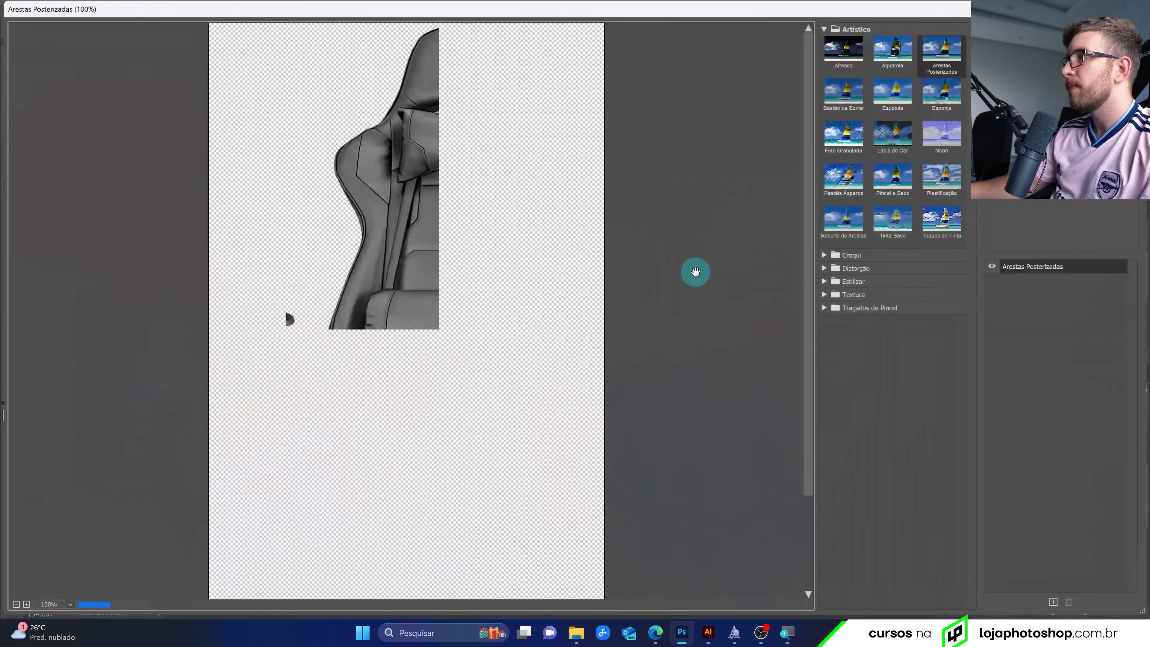
pyautogui.click(1059, 34)
# Set the chair's Shadows/Highlights filter to 8% shadow amount and 25% tone, then inspect the chair
pyautogui.click(1043, 534)
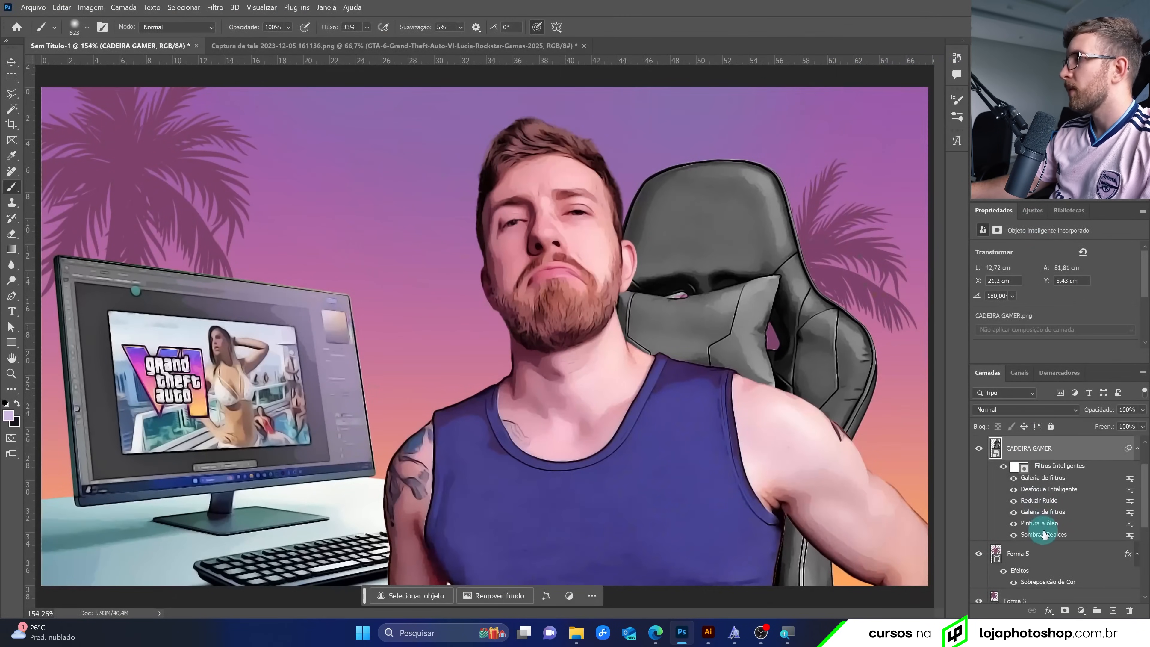
pyautogui.doubleClick(1045, 536)
pyautogui.click(673, 270)
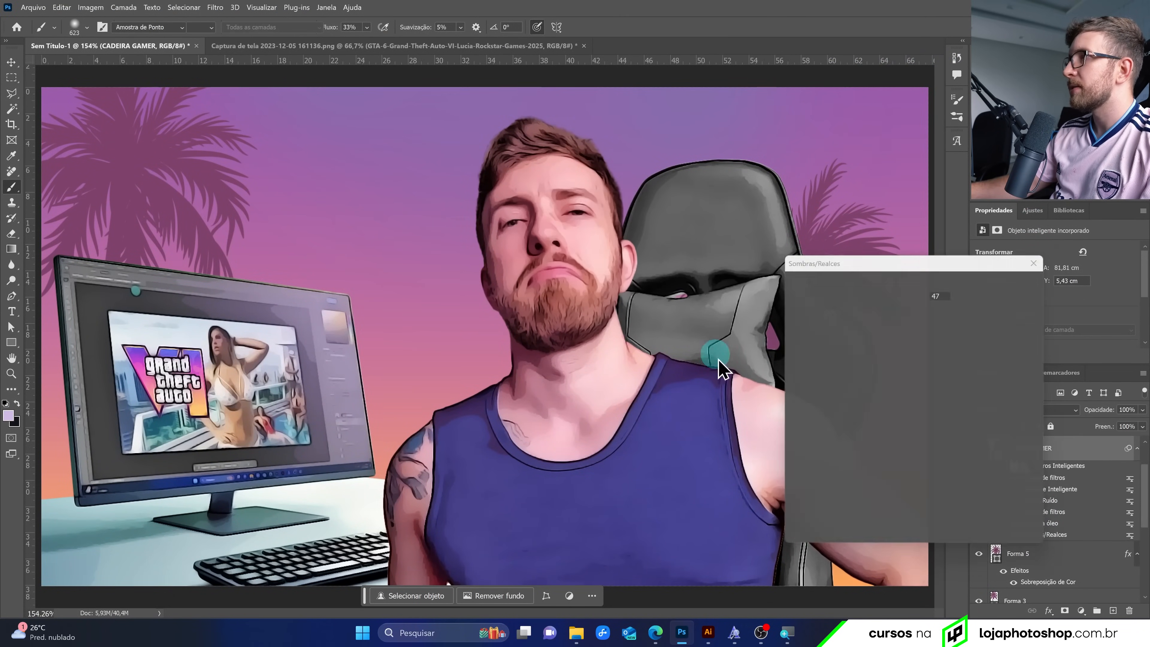
pyautogui.moveTo(886, 257); pyautogui.dragTo(943, 305)
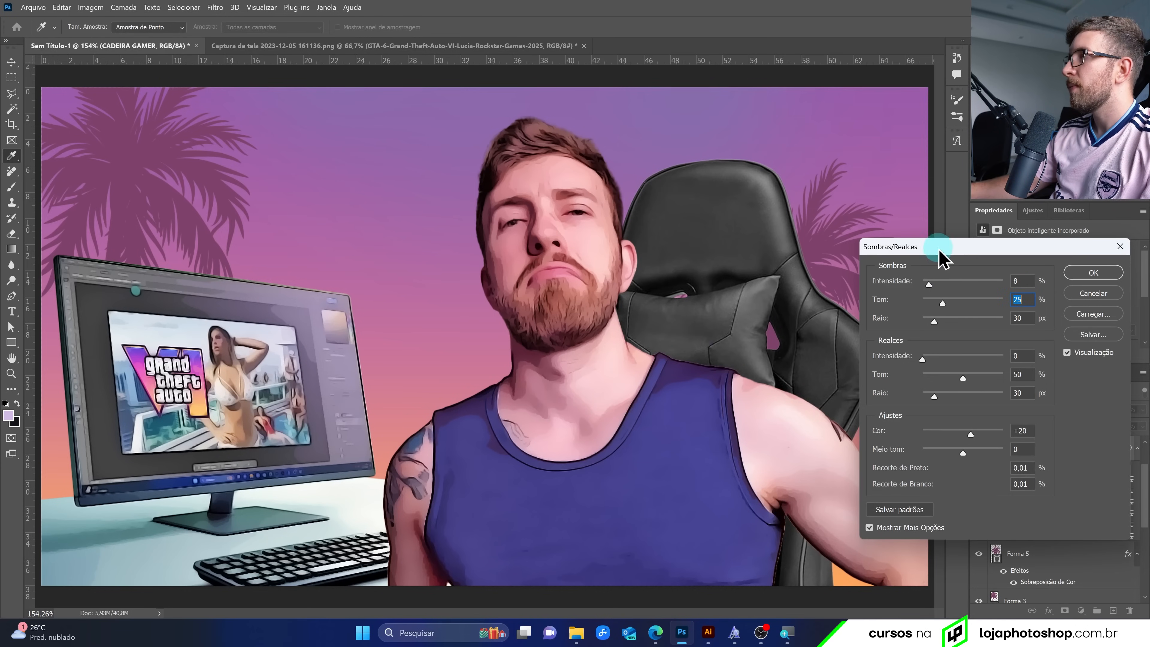
pyautogui.moveTo(940, 252); pyautogui.dragTo(947, 365)
pyautogui.click(1077, 405)
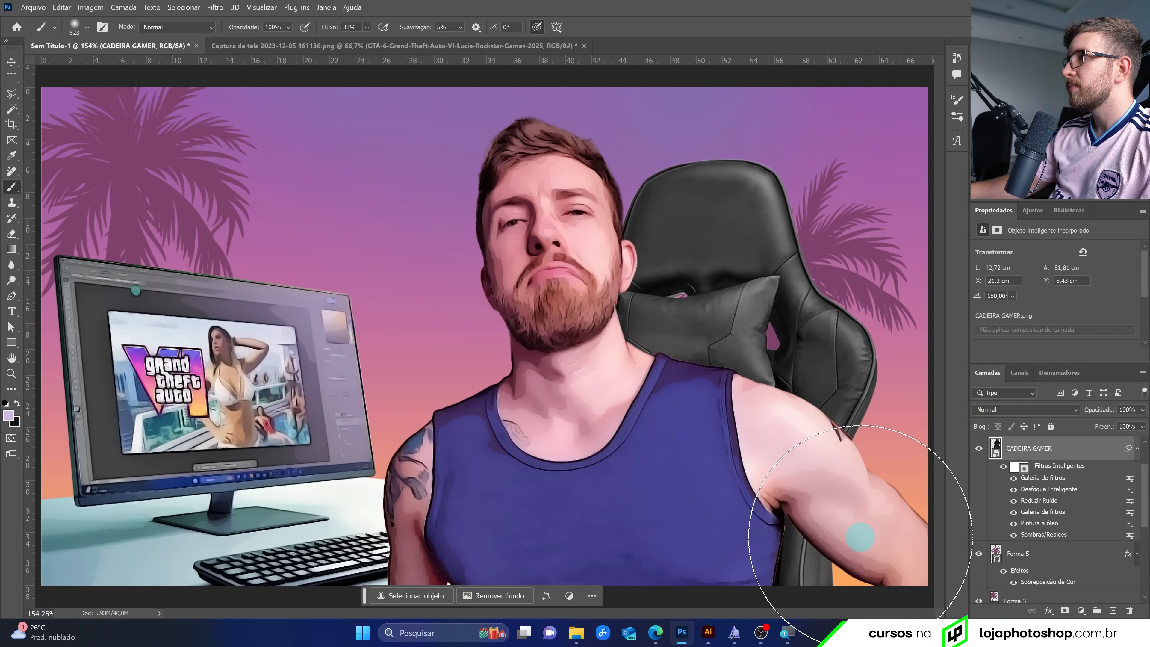
pyautogui.scroll(-3, 663, 335)
pyautogui.scroll(2, 603, 391)
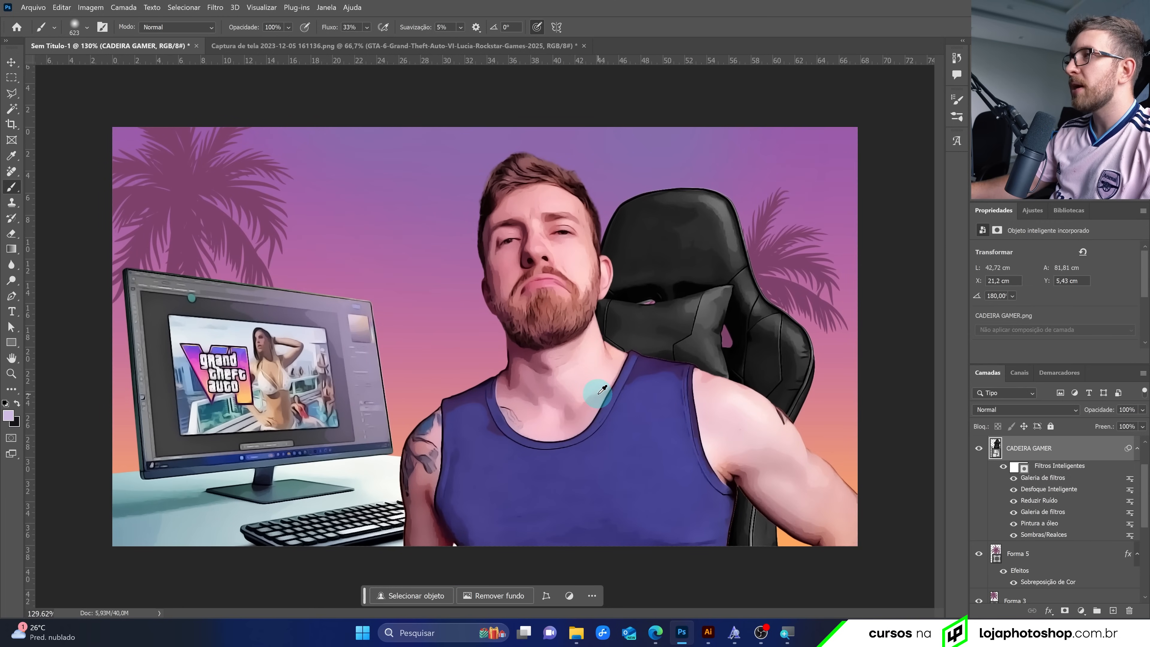
pyautogui.scroll(3, 596, 394)
pyautogui.scroll(-2, 699, 329)
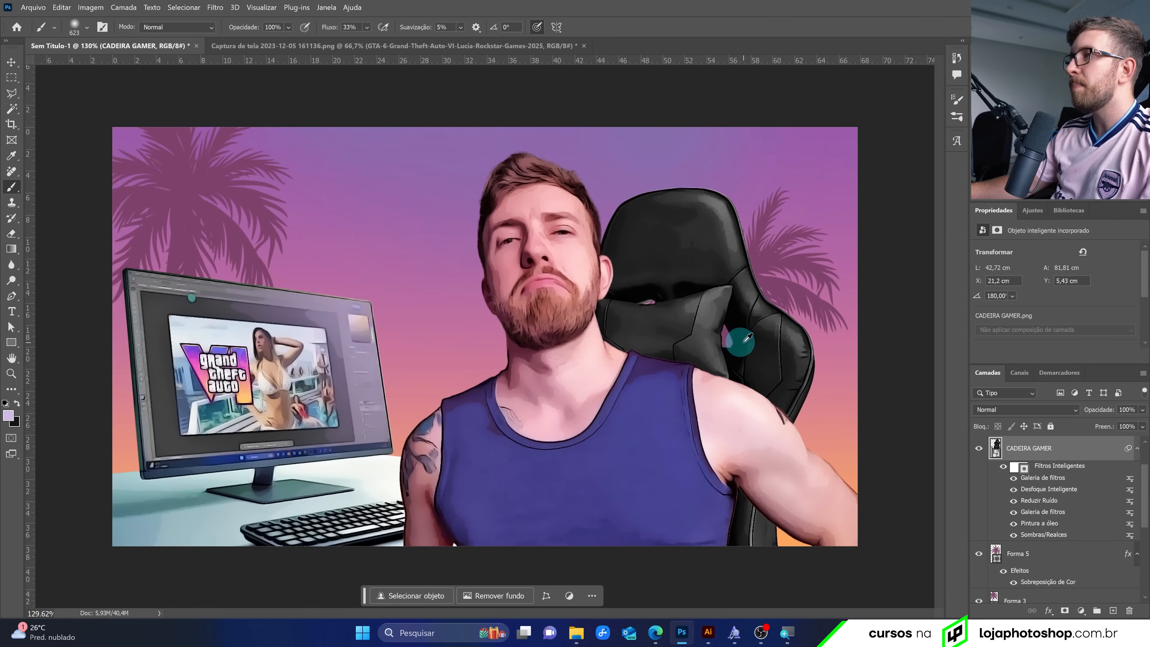
pyautogui.scroll(3, 668, 334)
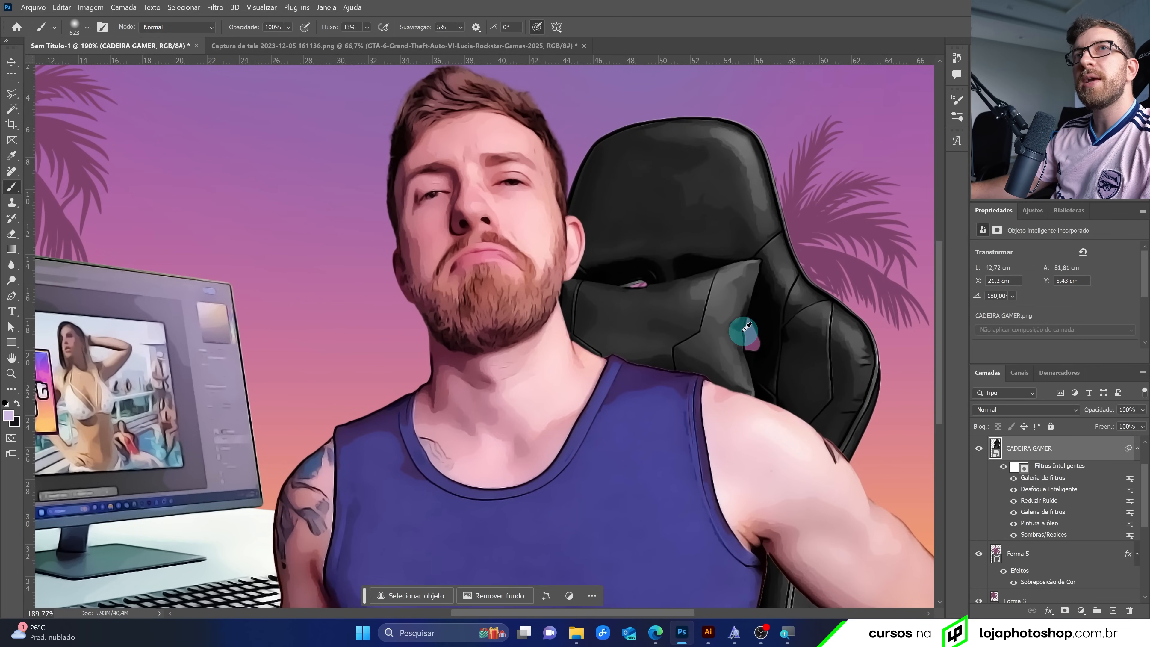
pyautogui.scroll(-2, 747, 328)
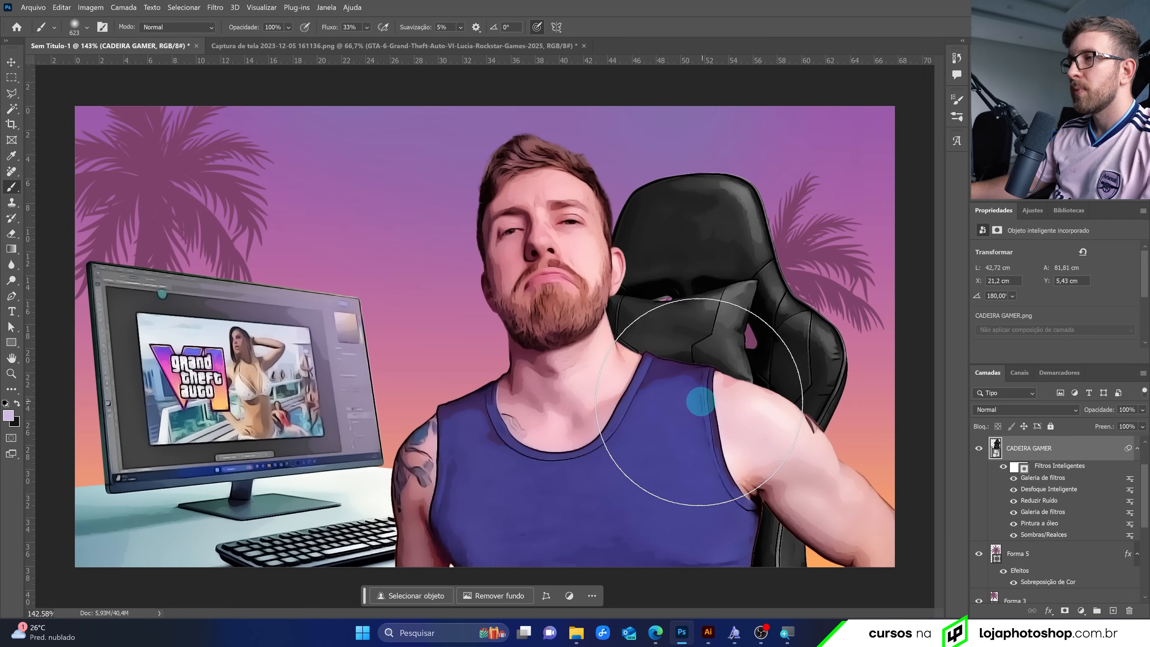
# Place the LOGO GTA image from the GTA6 folder, scaled to about 30% and positioned between the monitor and the man's head
pyautogui.click(577, 633)
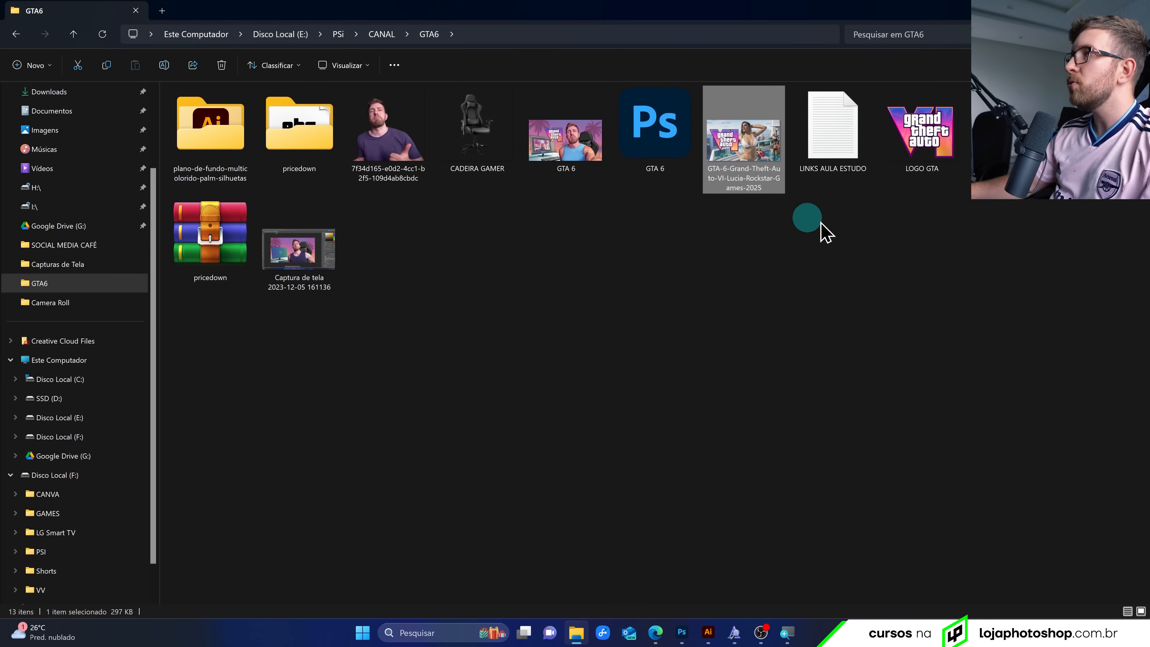
pyautogui.click(917, 149)
pyautogui.moveTo(914, 167); pyautogui.dragTo(521, 416)
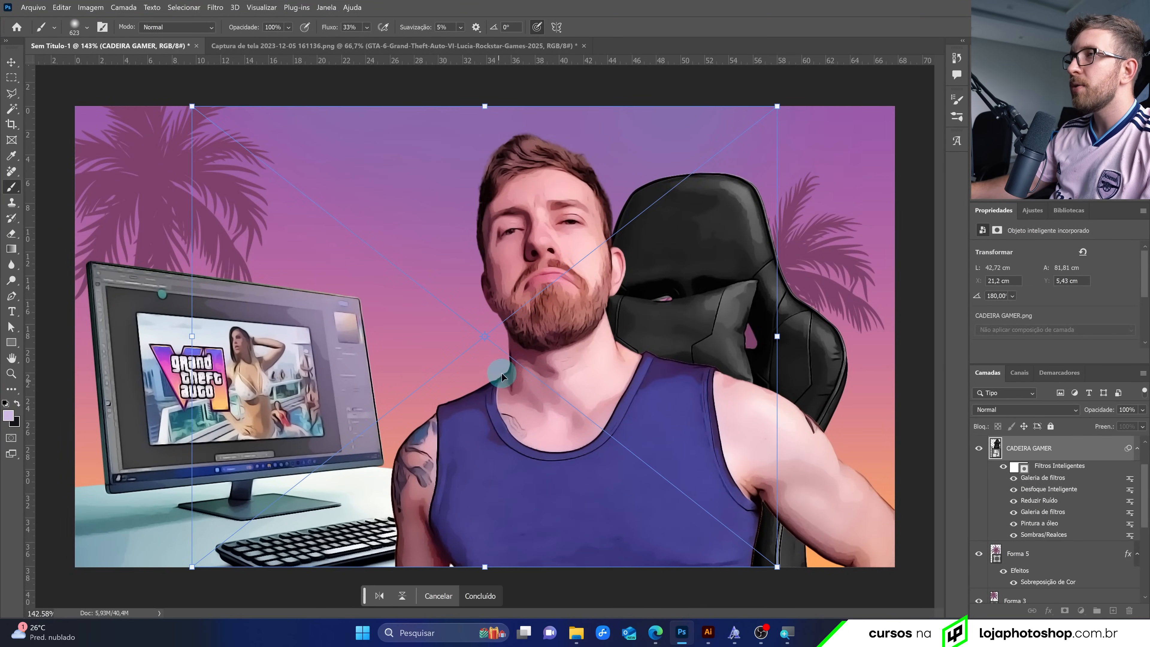
pyautogui.moveTo(774, 121); pyautogui.dragTo(607, 240)
pyautogui.moveTo(565, 328); pyautogui.dragTo(443, 283)
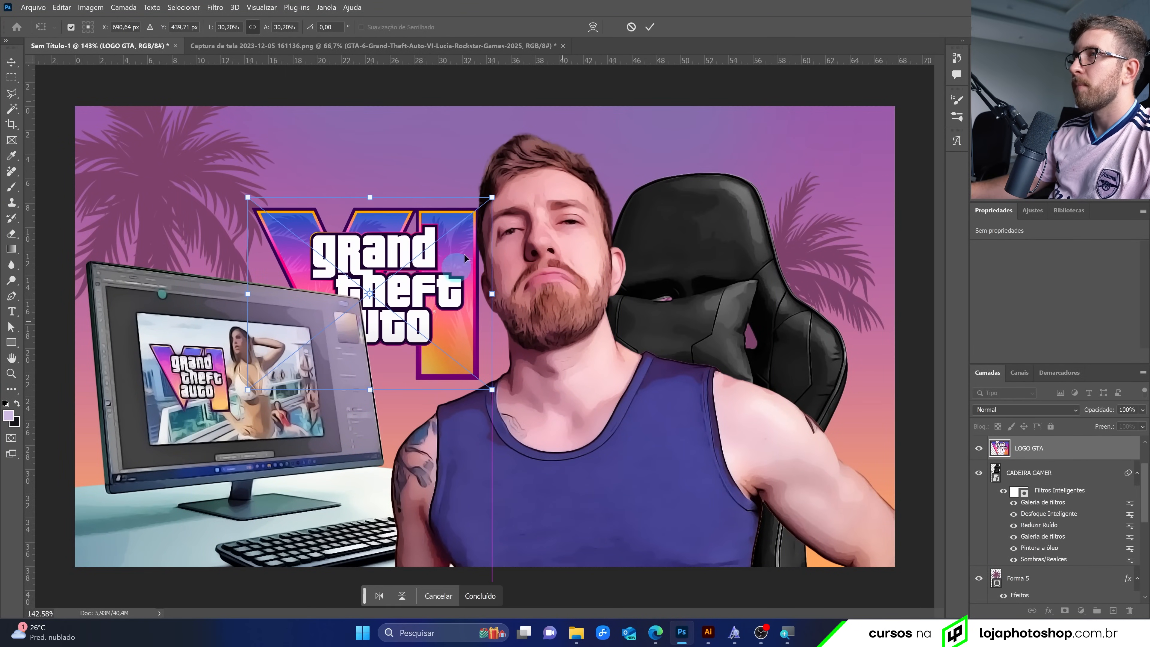
pyautogui.click(649, 27)
pyautogui.click(879, 279)
# Stack the LOGO GTA layer between regata branca and Camada 3 and move the logo to about X 15.66 cm, Y 6.66 cm
pyautogui.scroll(2, 1039, 460)
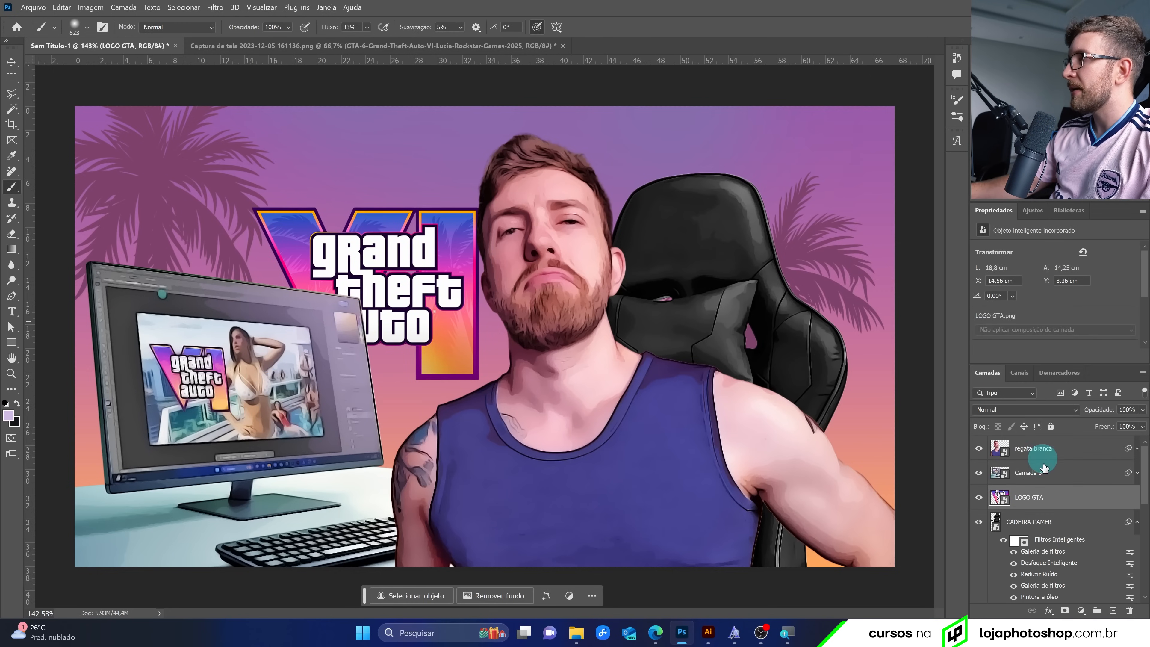
pyautogui.moveTo(1045, 502); pyautogui.dragTo(1045, 472)
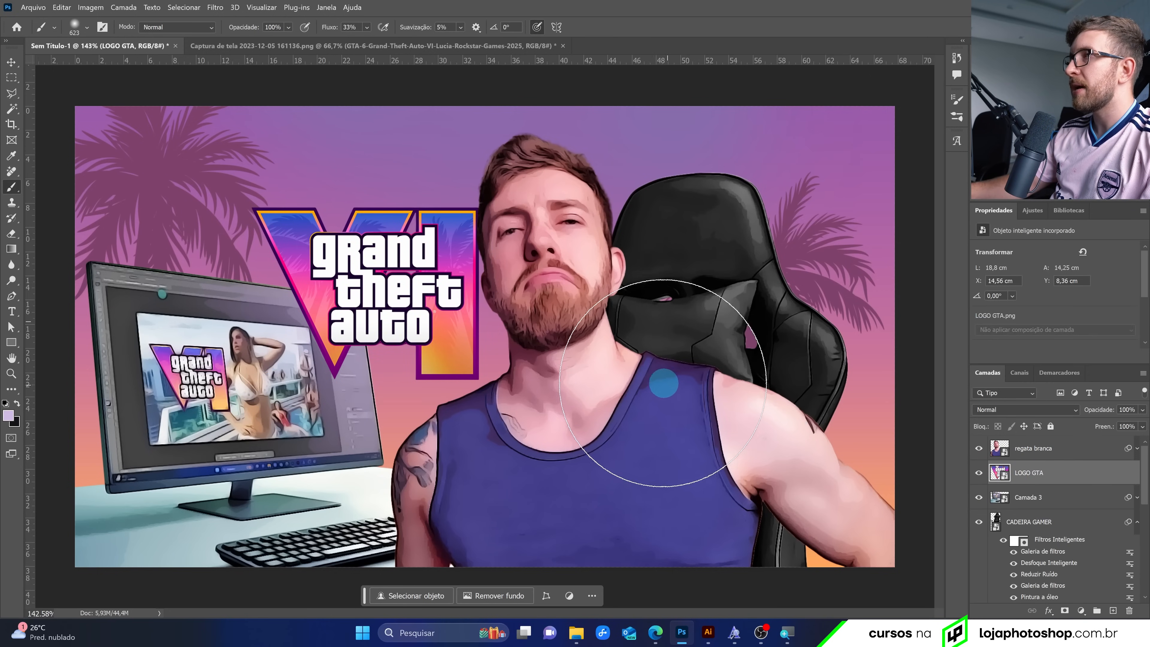
pyautogui.press('v')
pyautogui.moveTo(436, 304); pyautogui.dragTo(449, 284)
pyautogui.scroll(-3, 658, 447)
pyautogui.scroll(2, 483, 335)
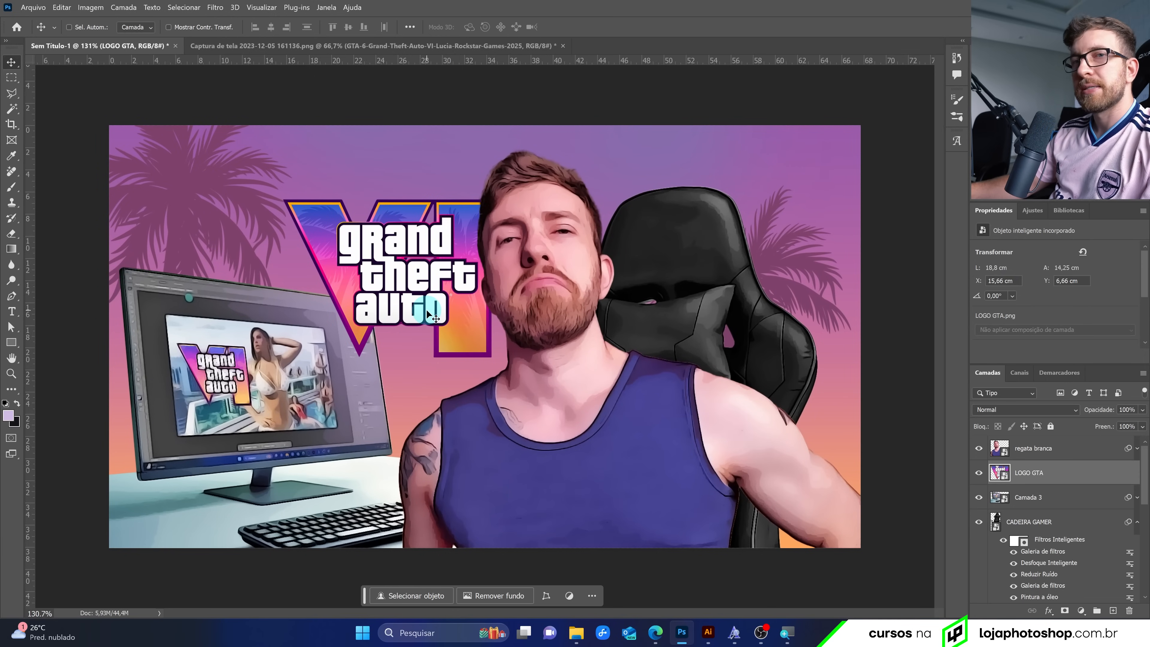
# Set the Shadows/Highlights filter on the regata branca layer to 59% shadow amount and 55% tone
pyautogui.click(1126, 458)
pyautogui.doubleClick(1057, 535)
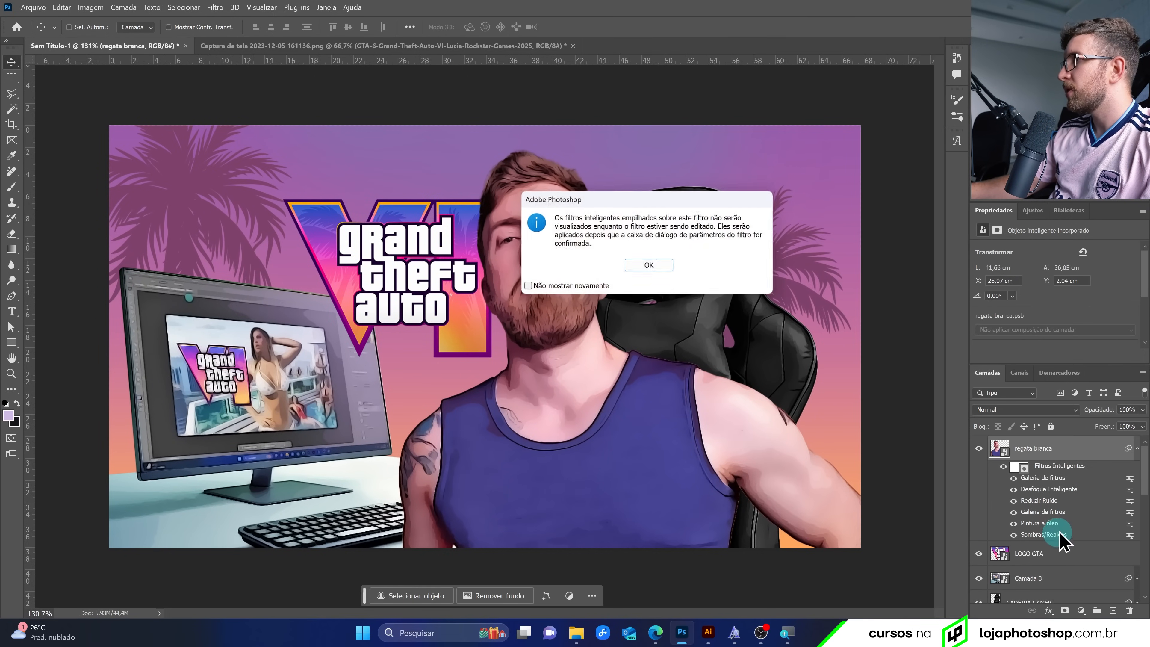
pyautogui.click(672, 266)
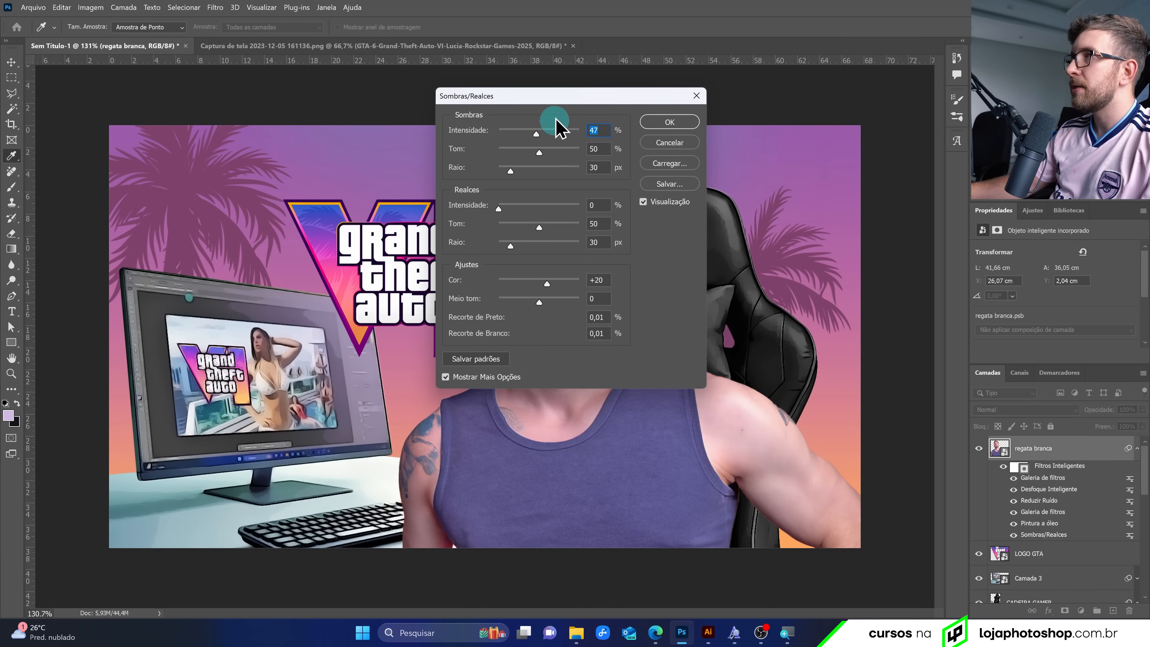
pyautogui.moveTo(557, 96); pyautogui.dragTo(848, 214)
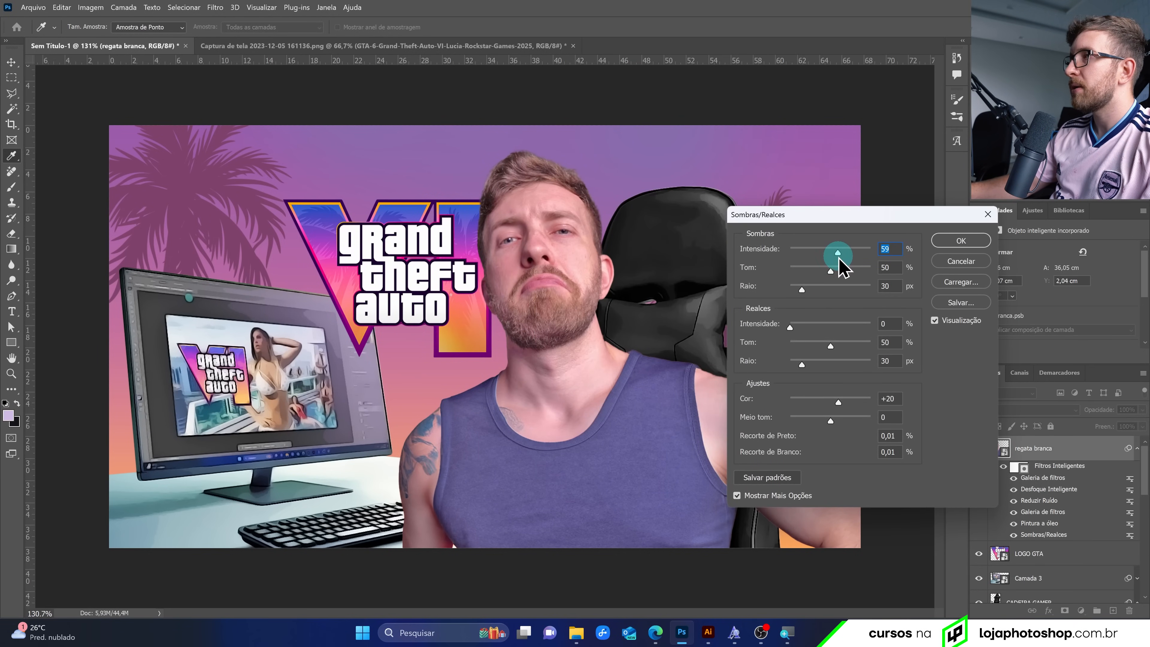
pyautogui.moveTo(836, 268); pyautogui.dragTo(838, 269)
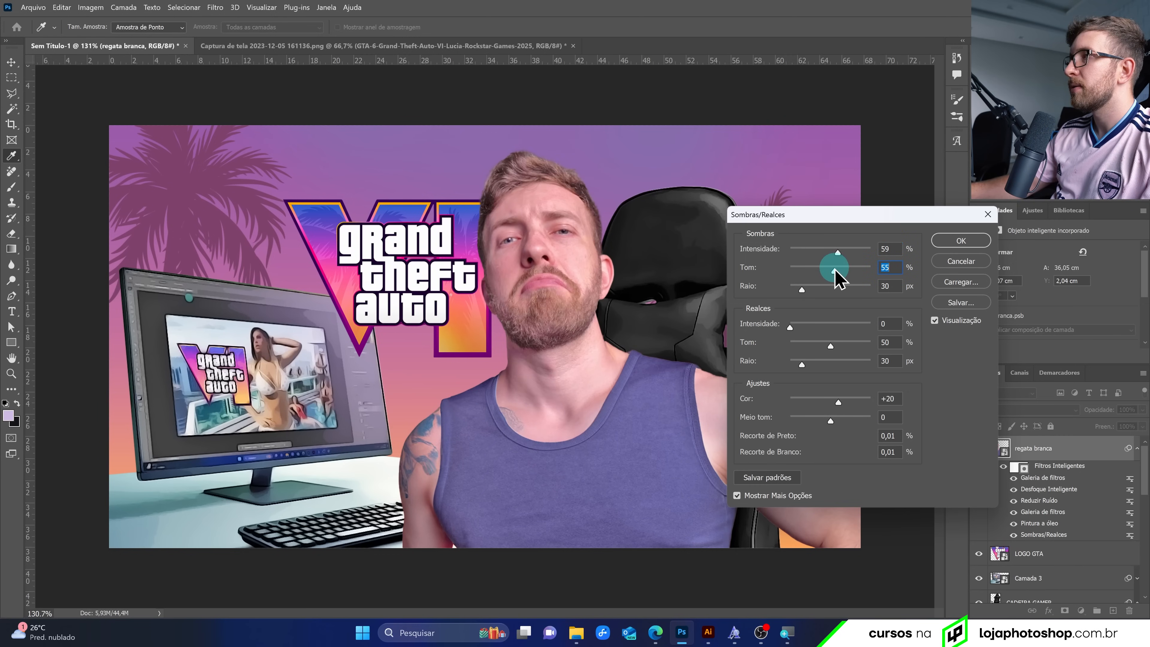
pyautogui.click(951, 242)
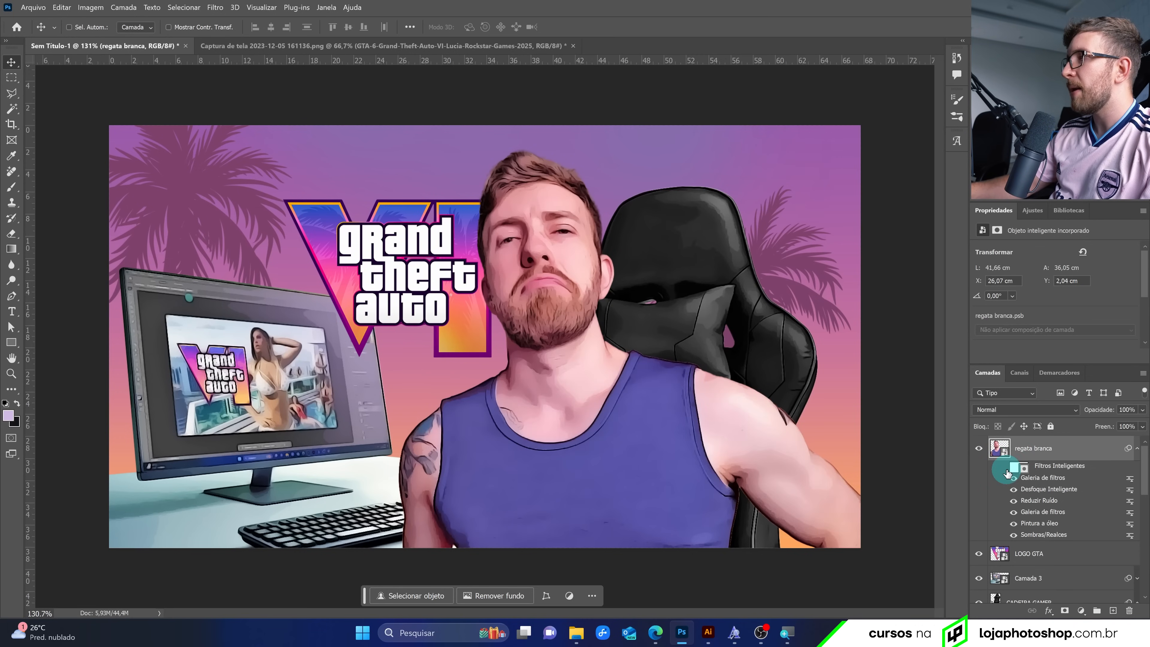
# Toggle the smart filters on the regata branca layer off and on to compare the man before and after the effects
pyautogui.click(1006, 471)
pyautogui.click(1007, 471)
pyautogui.click(1007, 471)
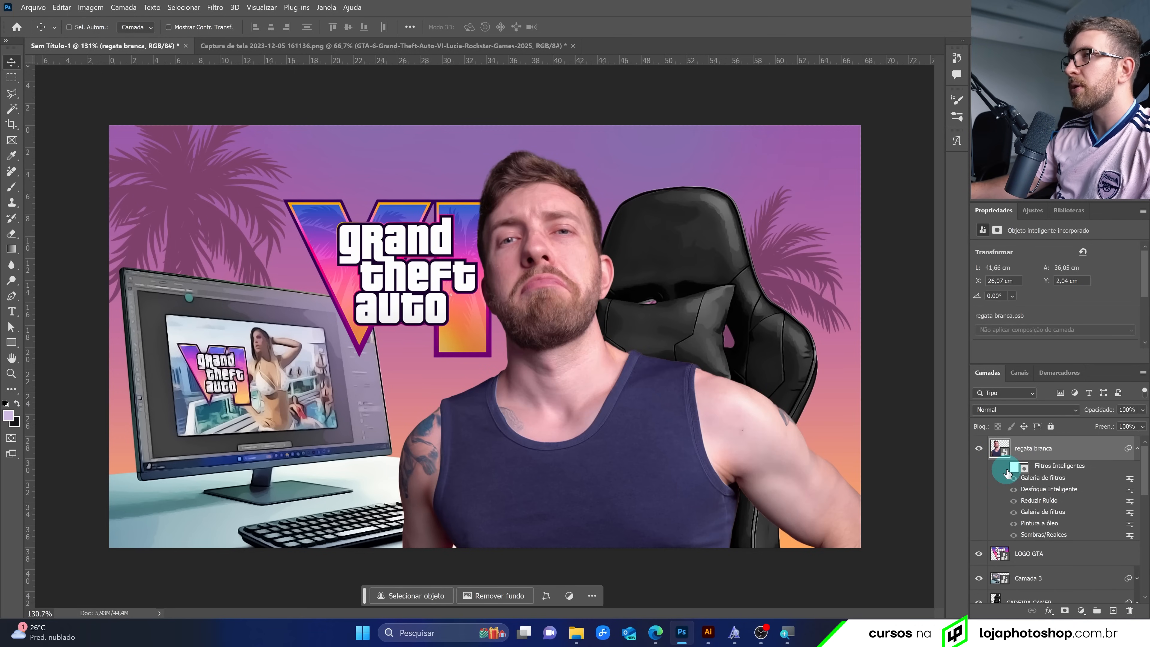
pyautogui.click(1005, 471)
pyautogui.scroll(3, 543, 360)
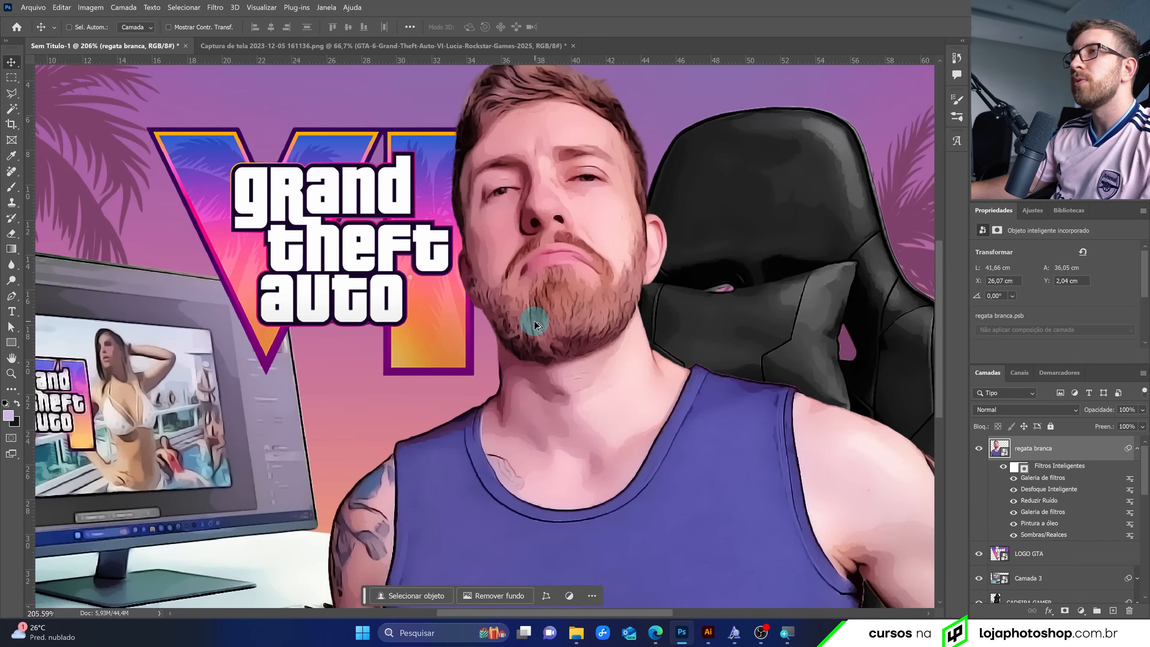
pyautogui.click(1006, 471)
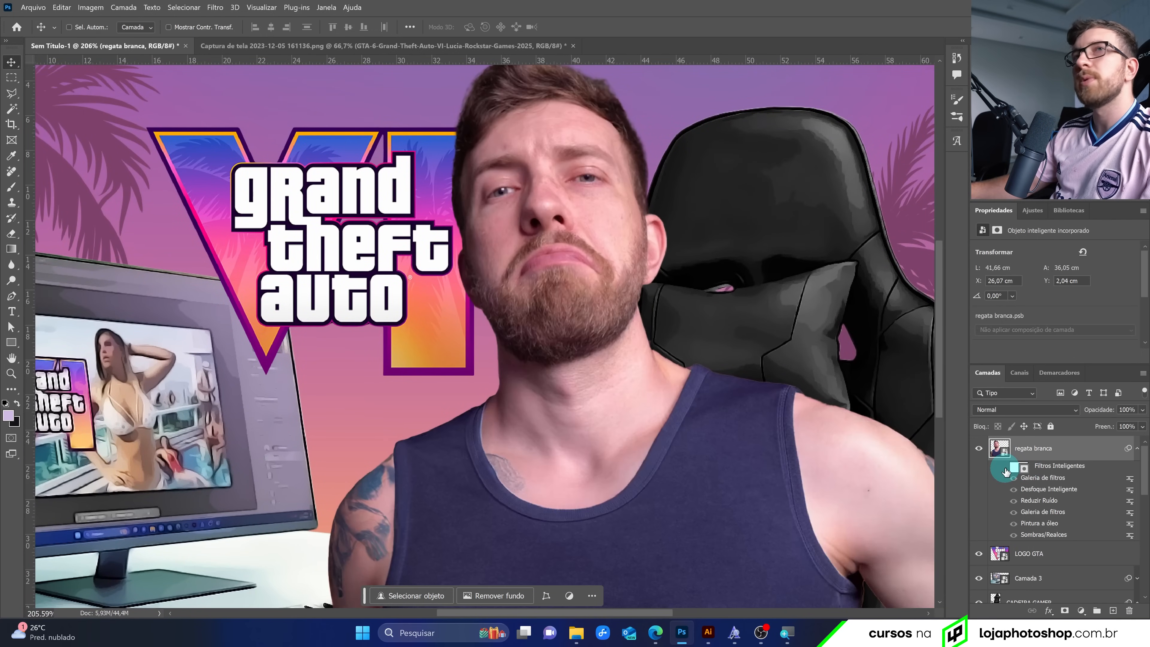
pyautogui.click(1007, 472)
pyautogui.scroll(-3, 639, 389)
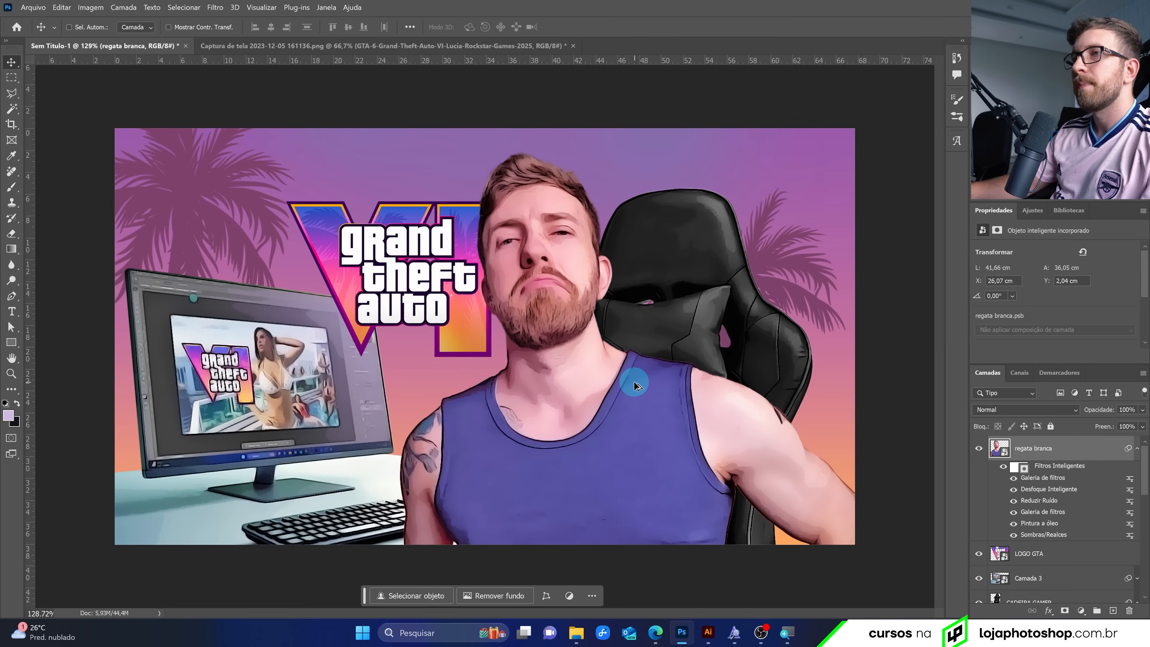
# Reposition the Forma 1 and Forma 4 palm tree silhouettes in the background around the gaming chair
pyautogui.scroll(-5, 1019, 503)
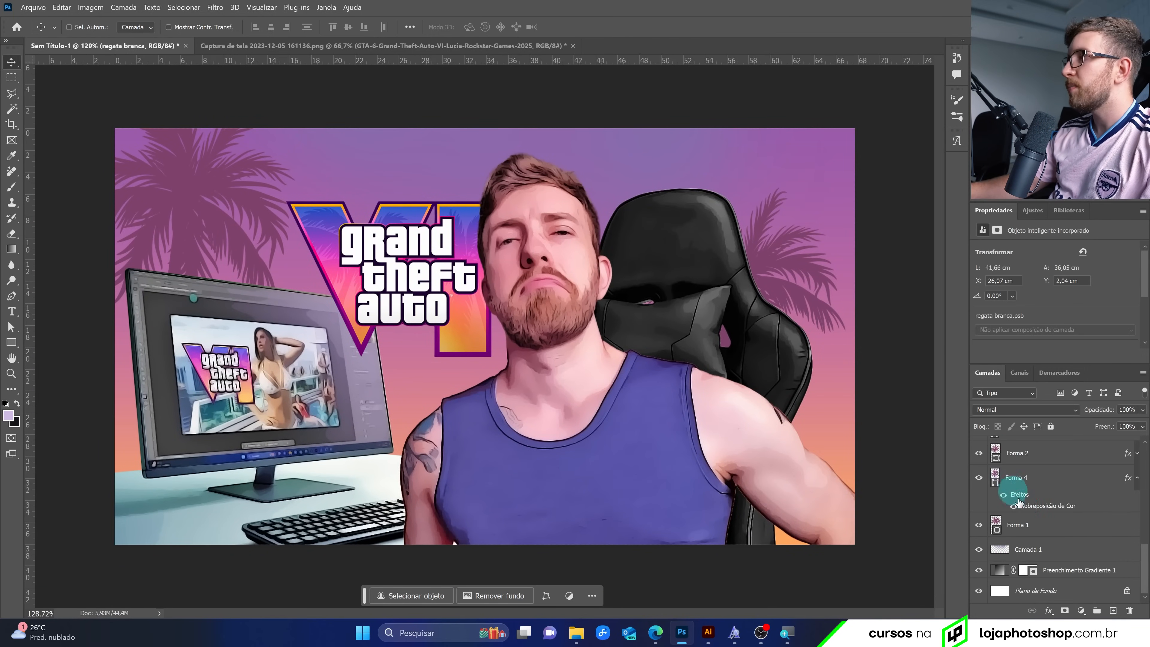
pyautogui.click(1024, 525)
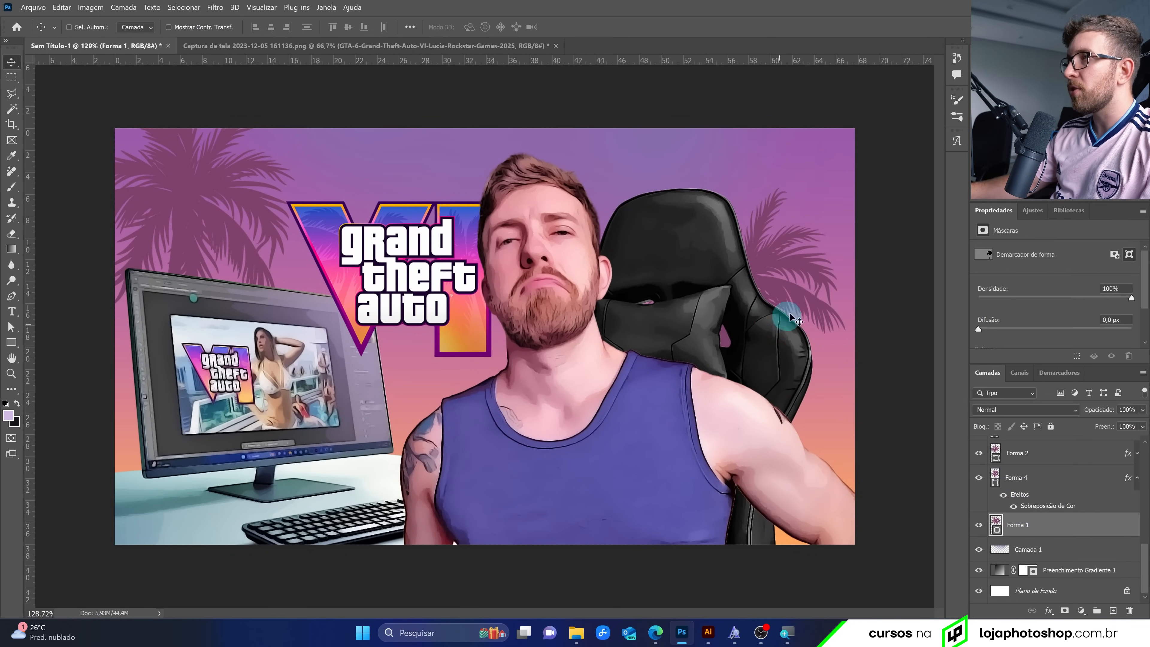
pyautogui.moveTo(790, 317); pyautogui.dragTo(867, 274)
pyautogui.click(1017, 477)
pyautogui.moveTo(818, 478); pyautogui.dragTo(984, 428)
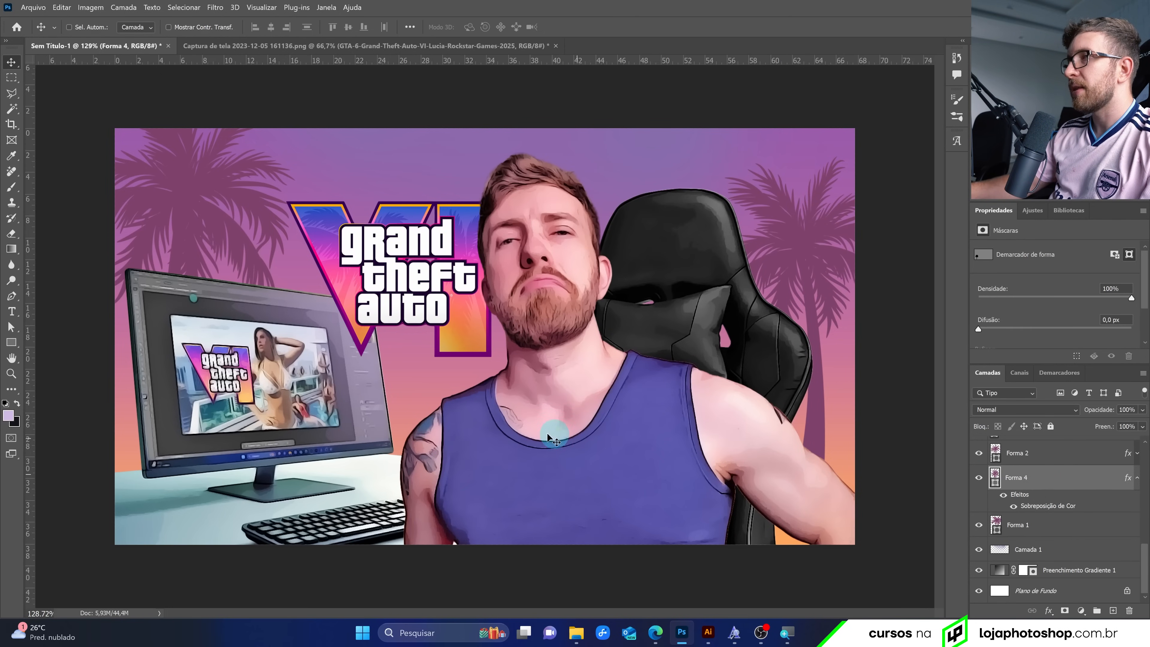
pyautogui.moveTo(550, 438); pyautogui.dragTo(592, 354)
# Move the Forma 2 palm tree into the gap between the monitor and the man, below the logo
pyautogui.click(1042, 456)
pyautogui.moveTo(680, 434); pyautogui.dragTo(505, 342)
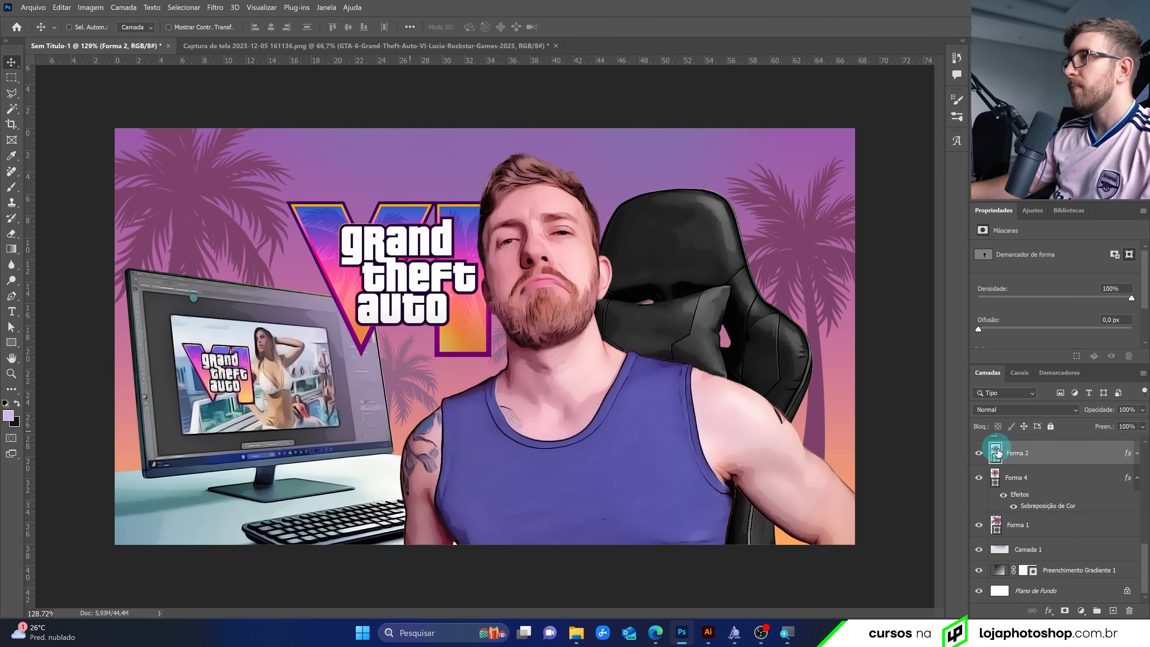
pyautogui.scroll(-3, 657, 380)
pyautogui.scroll(3, 567, 402)
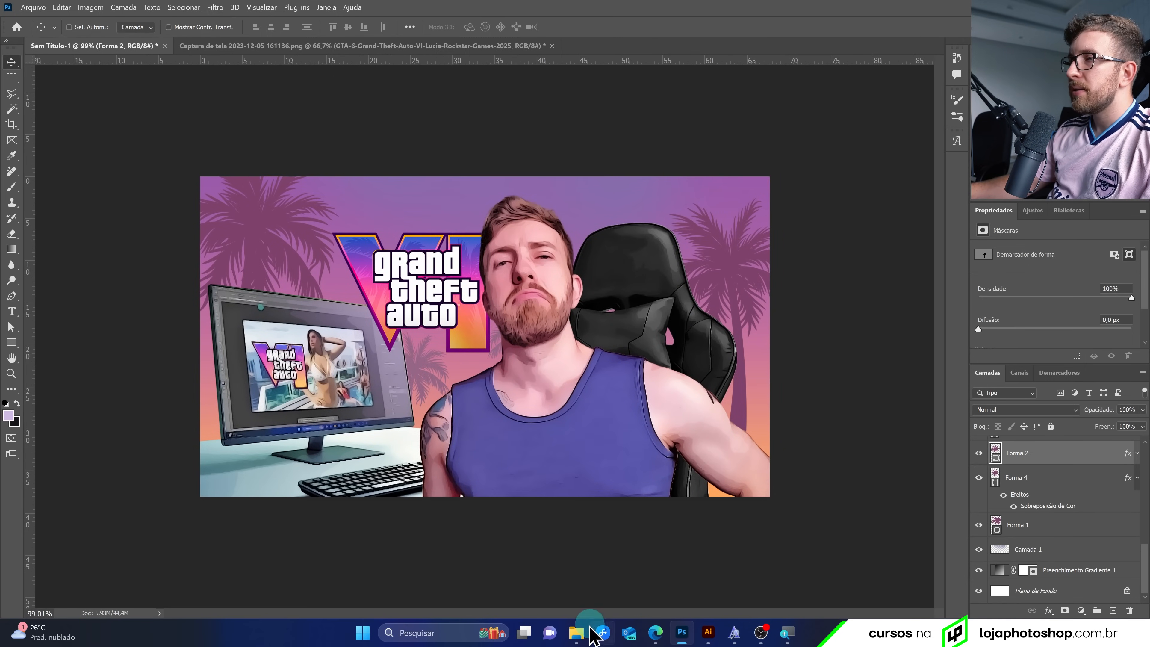
# Switch to File Explorer, open the pricedown folder inside GTA6 and examine the Pricedown font preview
pyautogui.click(577, 632)
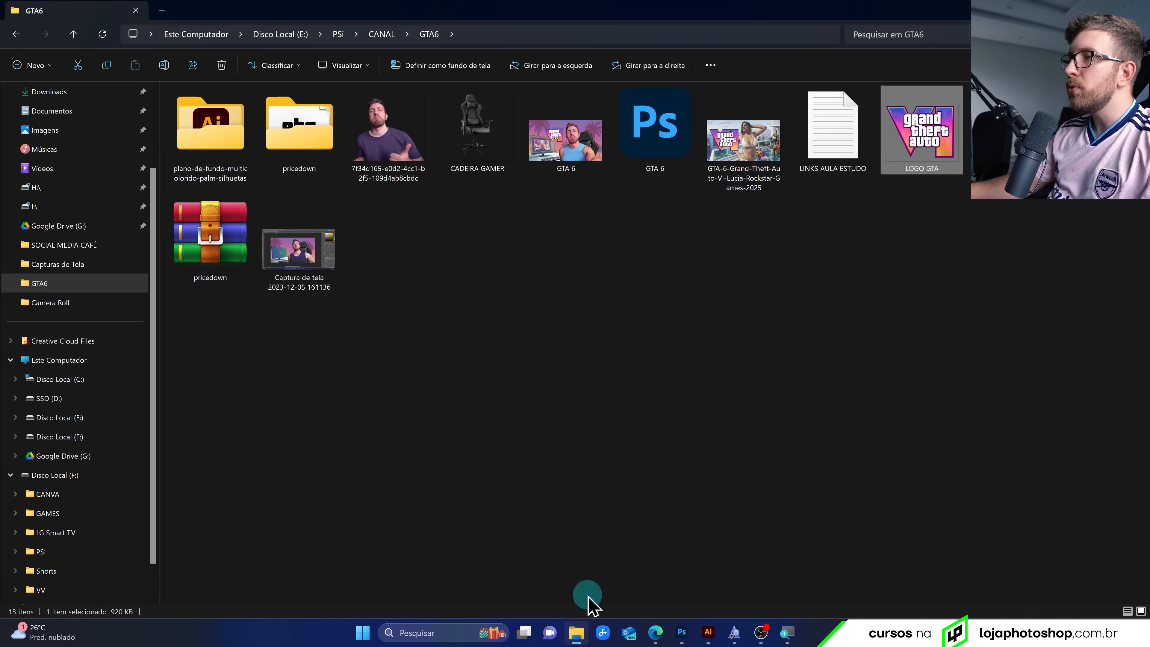
pyautogui.doubleClick(311, 148)
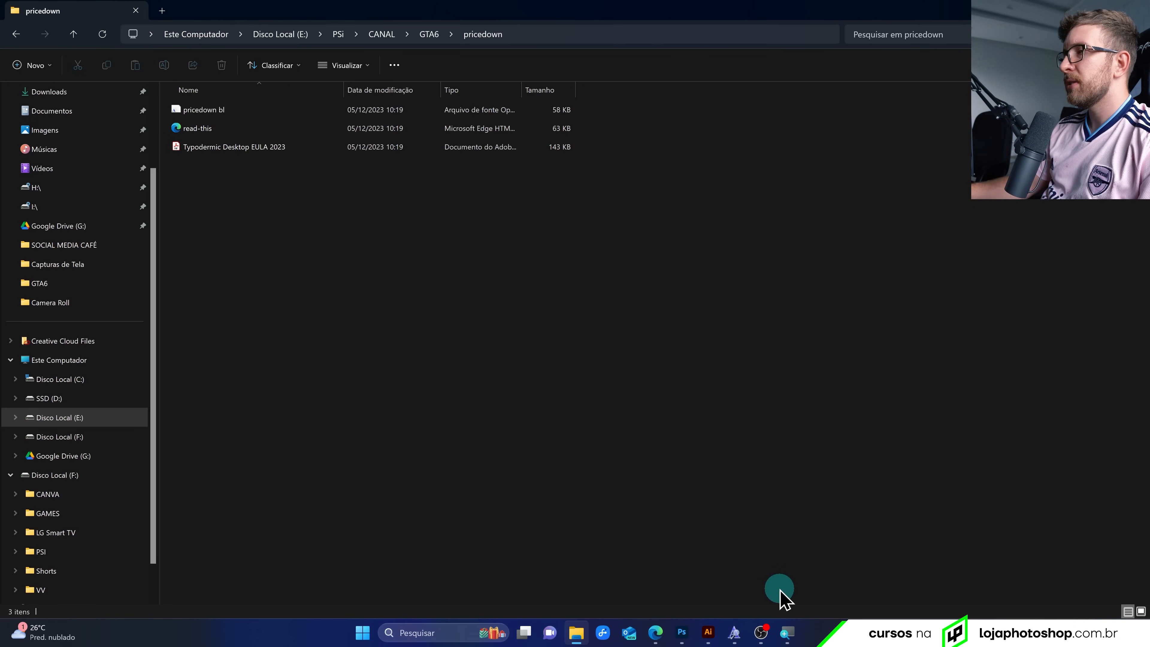
pyautogui.click(734, 633)
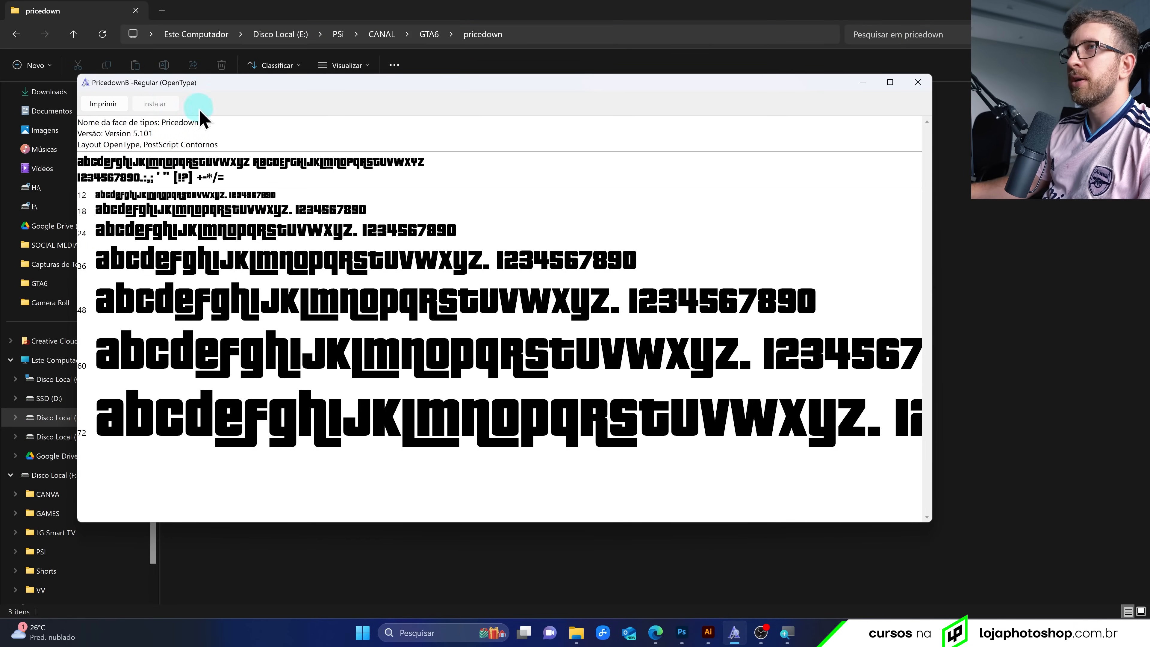
# Switch back to Photoshop, add the text "no" in white 50 pt Pricedown, and place it just below the GTA logo
pyautogui.click(687, 634)
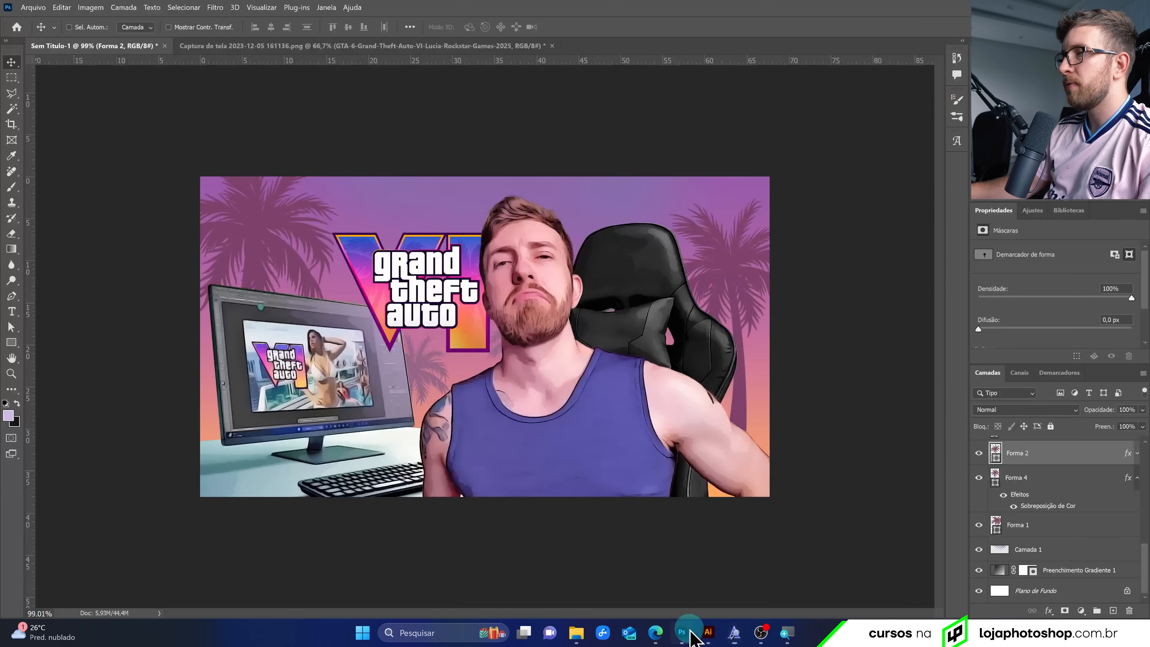
pyautogui.click(101, 296)
pyautogui.click(11, 311)
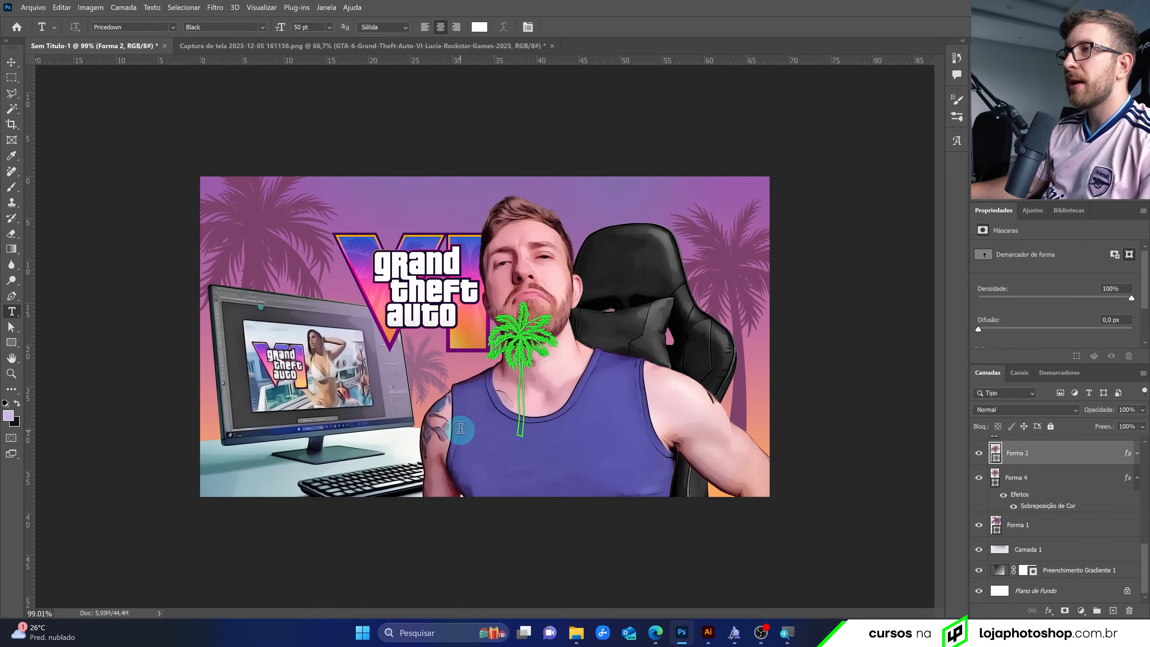
pyautogui.click(439, 387)
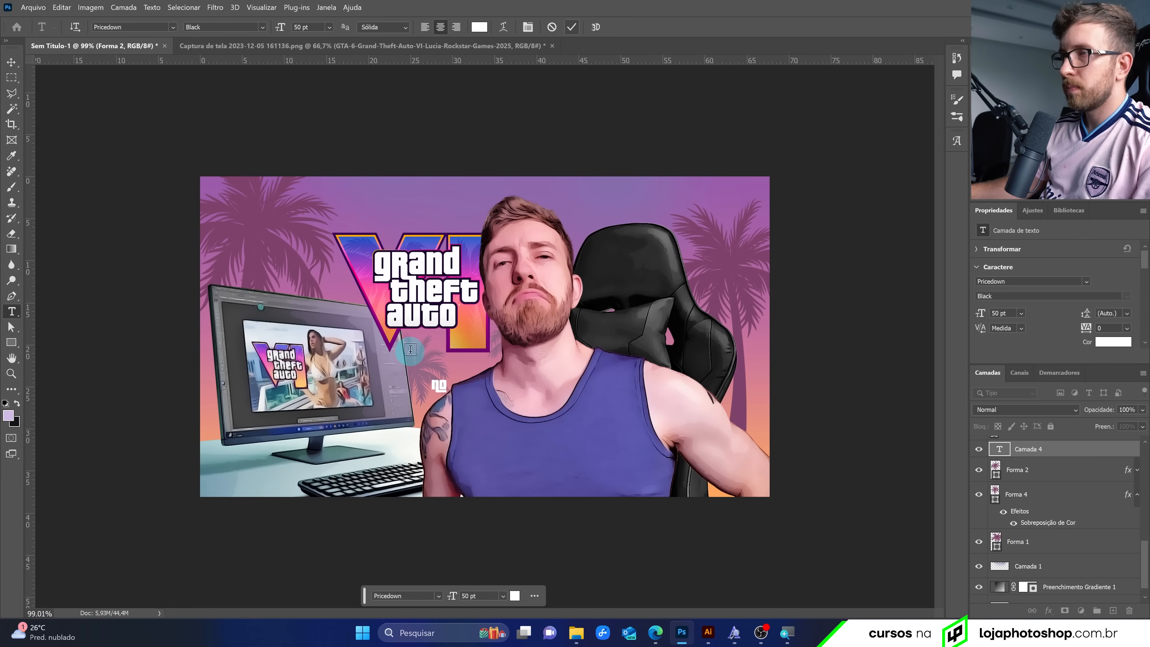
pyautogui.hotkey('ctrl', 'Return')
pyautogui.scroll(5, 411, 349)
pyautogui.press('v')
pyautogui.moveTo(435, 406); pyautogui.dragTo(399, 333)
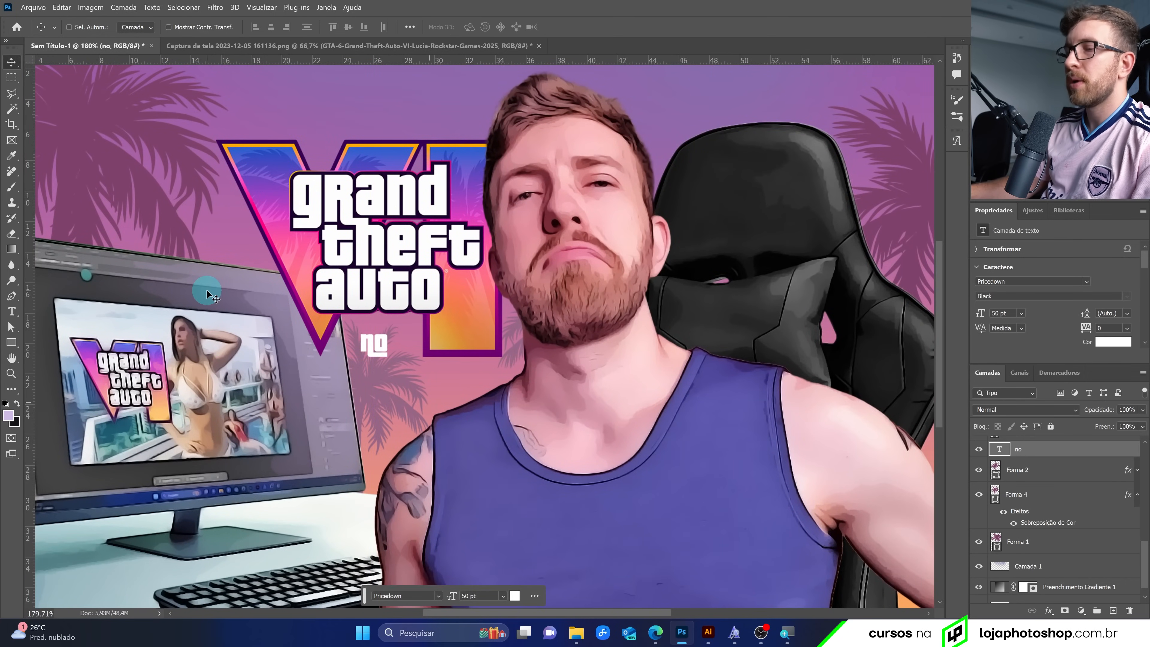
# Duplicate the "no" text, place the copy directly beneath it, and change its wording to "photoshop"
pyautogui.hotkey('ctrl', 'j')
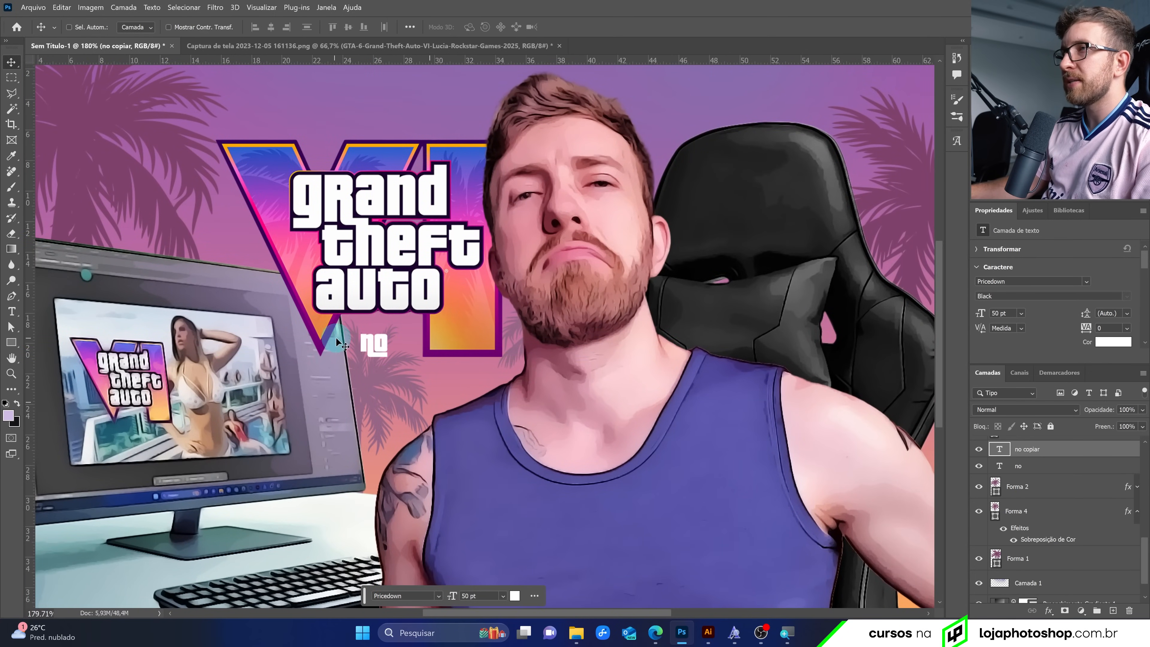
pyautogui.moveTo(339, 343); pyautogui.dragTo(380, 403)
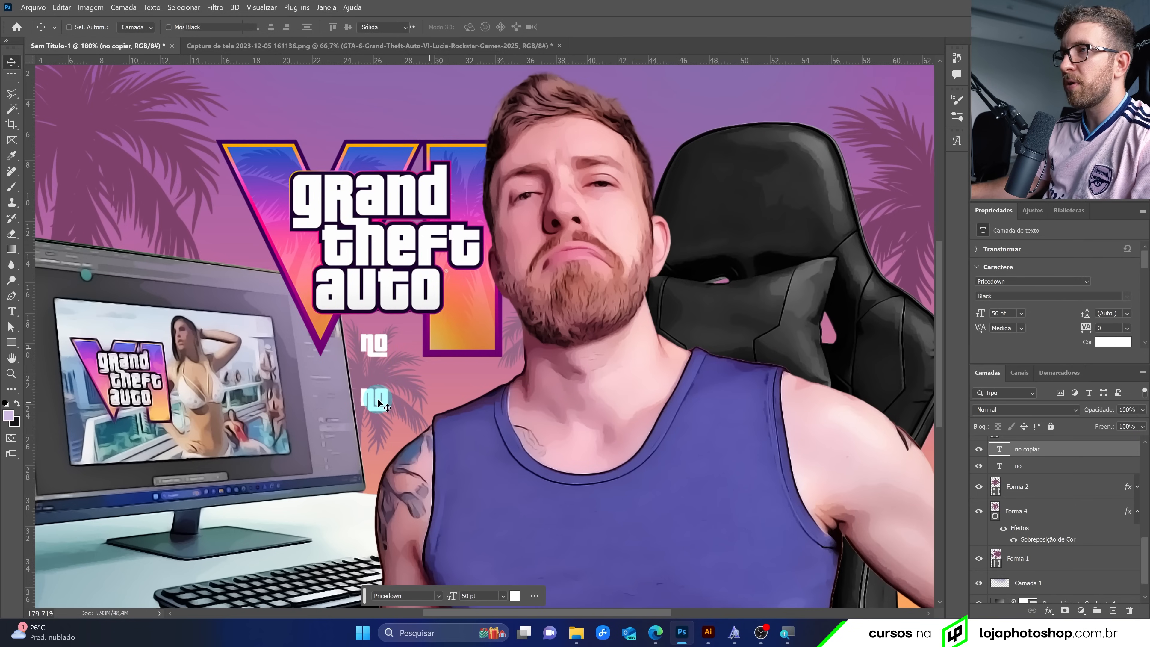
pyautogui.doubleClick(378, 398)
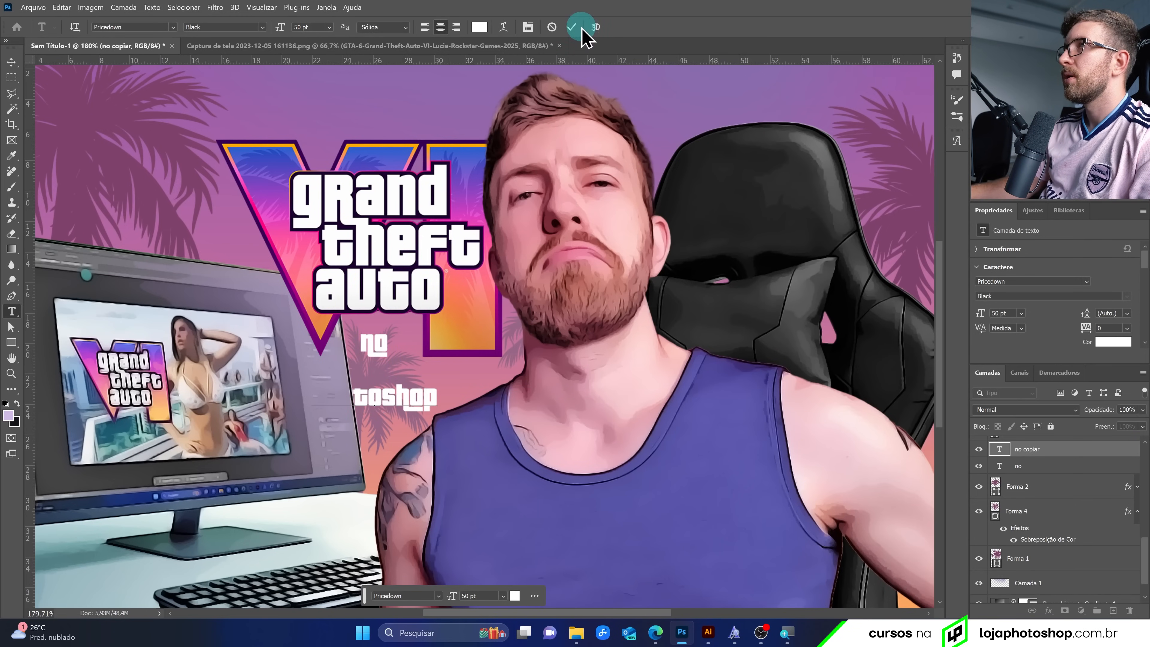
pyautogui.click(573, 27)
pyautogui.click(998, 286)
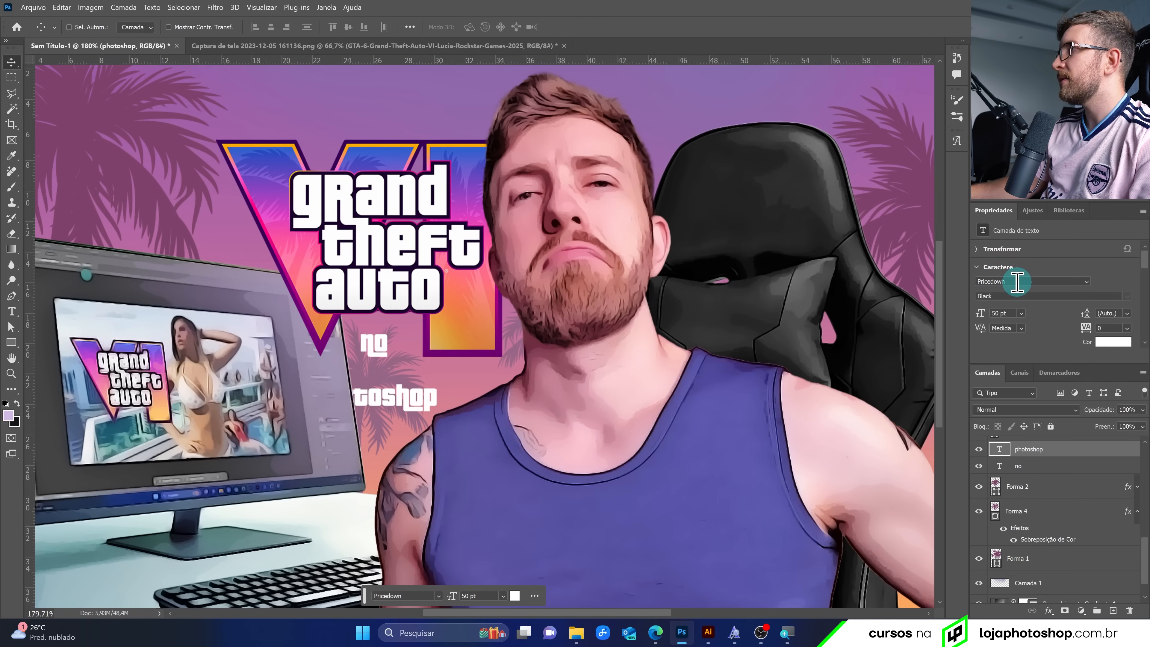
pyautogui.click(1087, 281)
pyautogui.click(1086, 281)
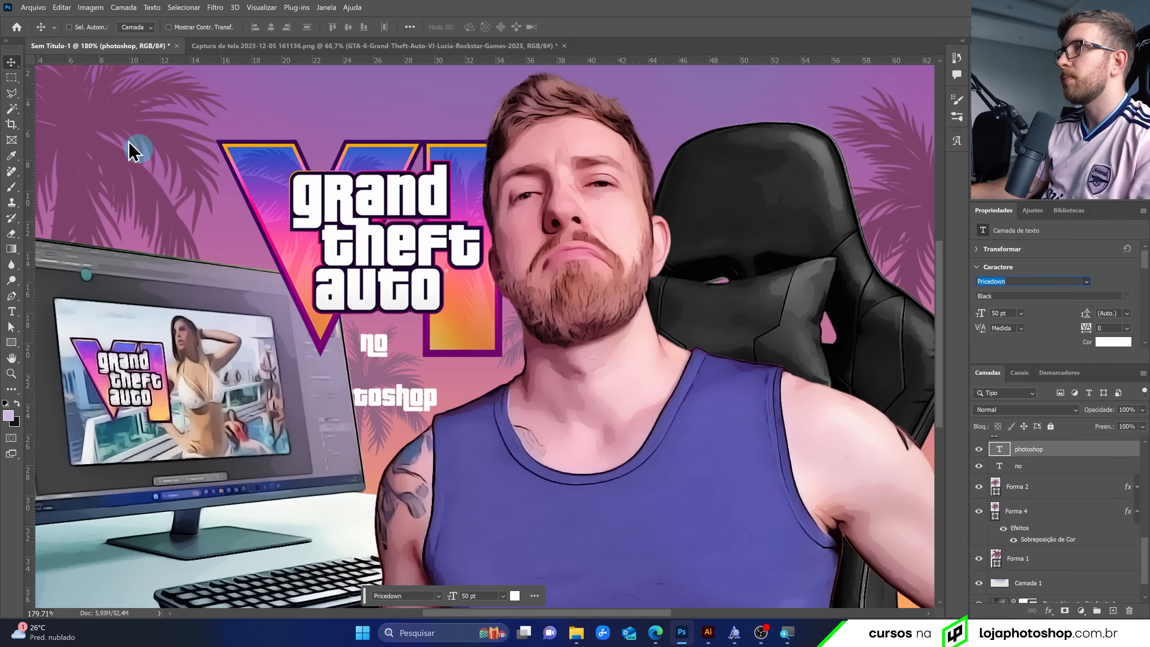
# Stack the photoshop and no text layers together between the LOGO GTA and Camada 3 layers
pyautogui.scroll(4, 1054, 489)
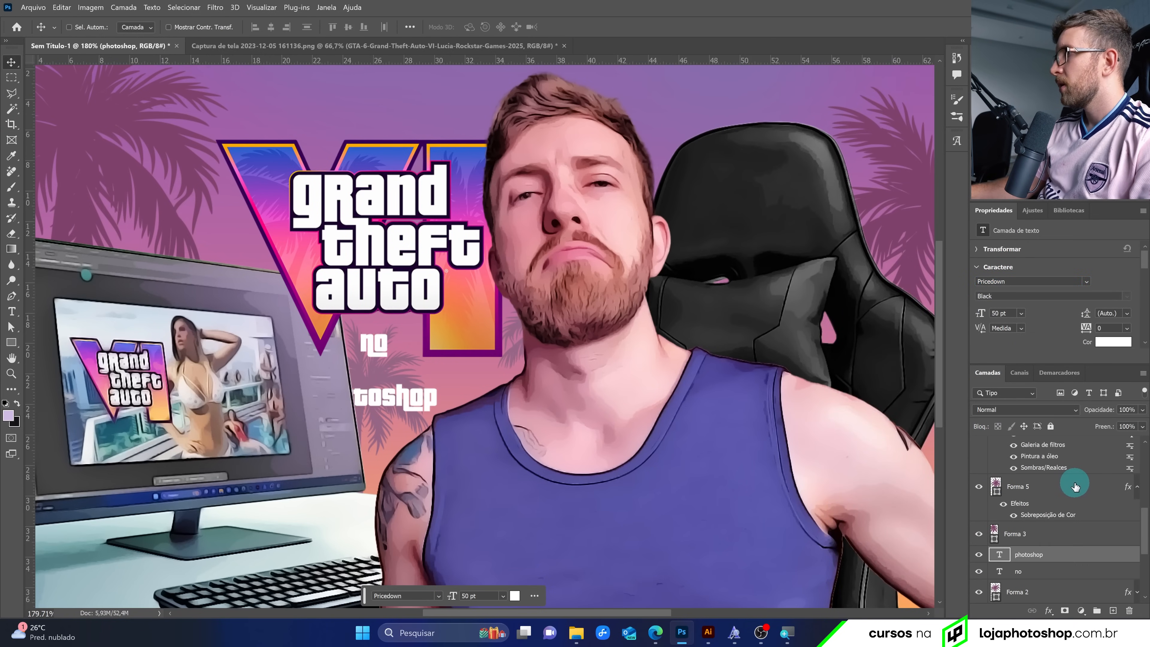
pyautogui.keyDown('shift'); pyautogui.click(1041, 566); pyautogui.keyUp('shift')
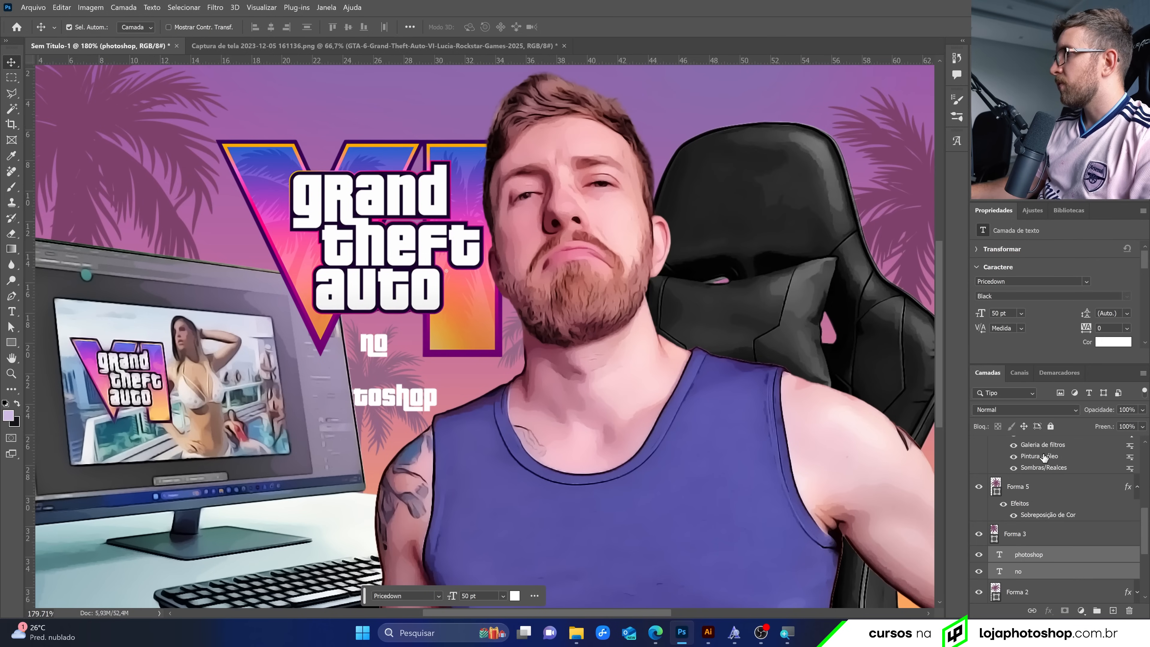
pyautogui.moveTo(1060, 551); pyautogui.dragTo(1060, 551)
pyautogui.moveTo(1054, 447); pyautogui.dragTo(1054, 447)
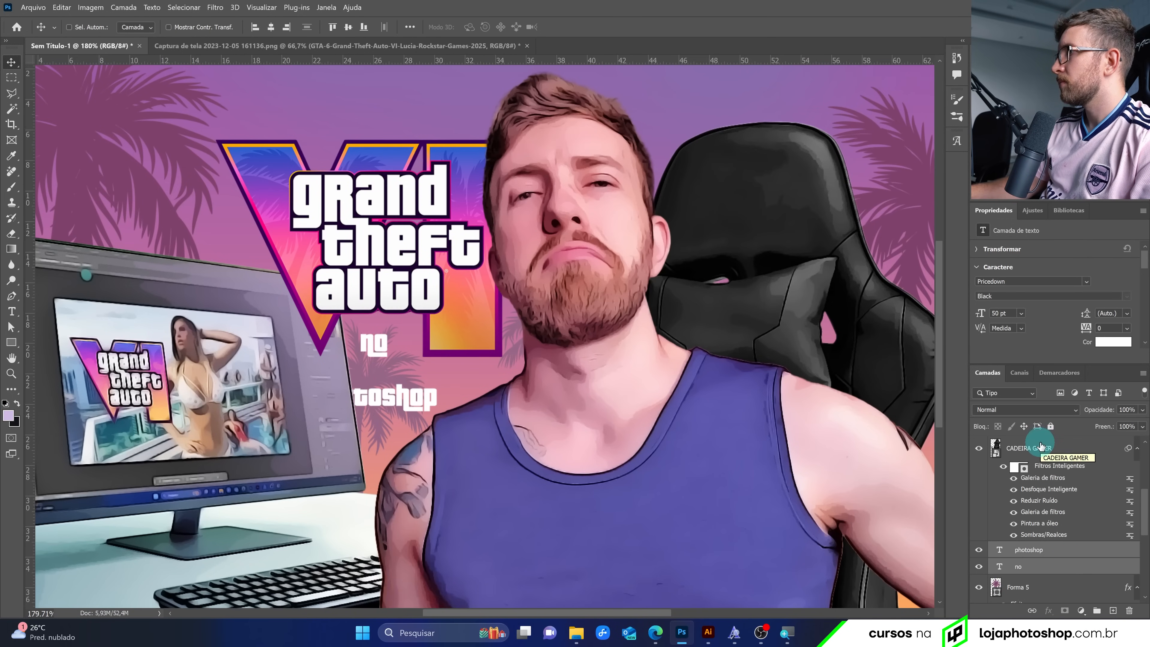
pyautogui.moveTo(1050, 548)
pyautogui.mouseDown()
pyautogui.moveTo(1049, 454)
pyautogui.moveTo(1037, 498)
pyautogui.moveTo(1050, 558)
pyautogui.moveTo(1050, 533)
pyautogui.mouseUp()
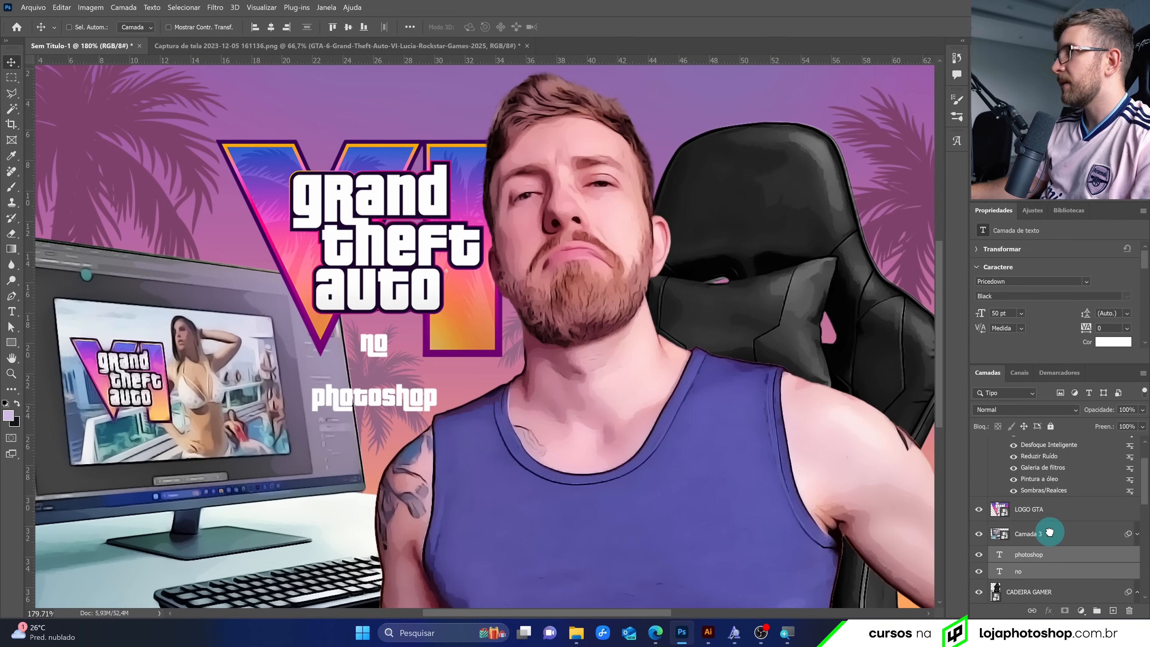
pyautogui.click(1050, 537)
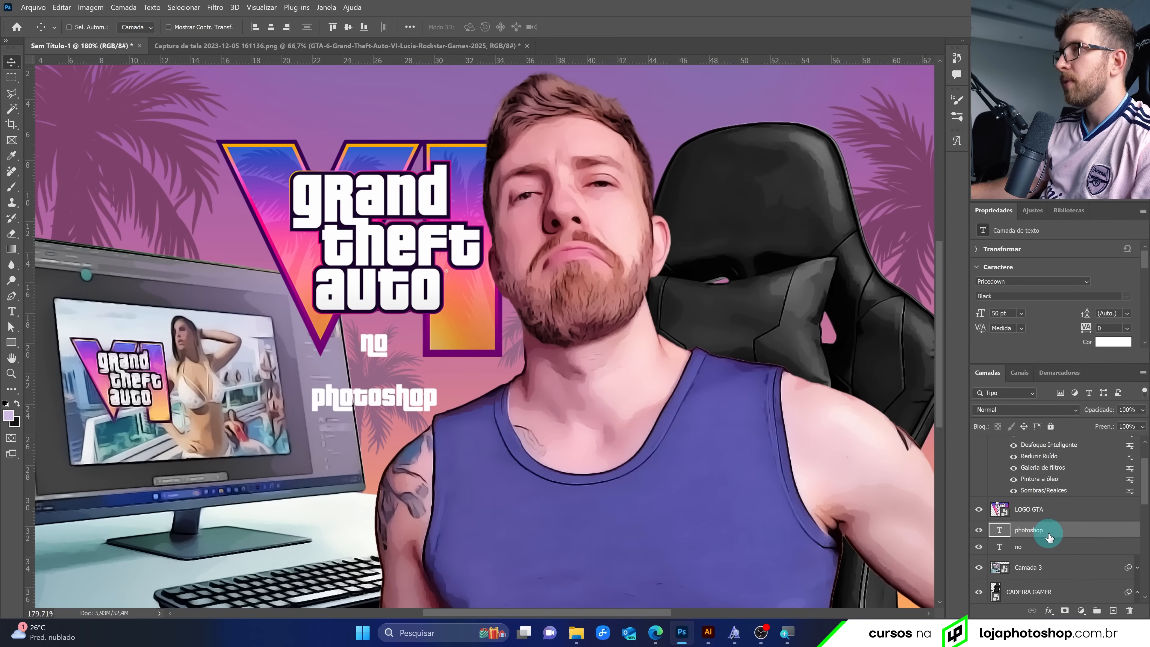
# Scale the "photoshop" text up to about 151.64% and position it directly under the word "no"
pyautogui.click(1049, 551)
pyautogui.click(1048, 536)
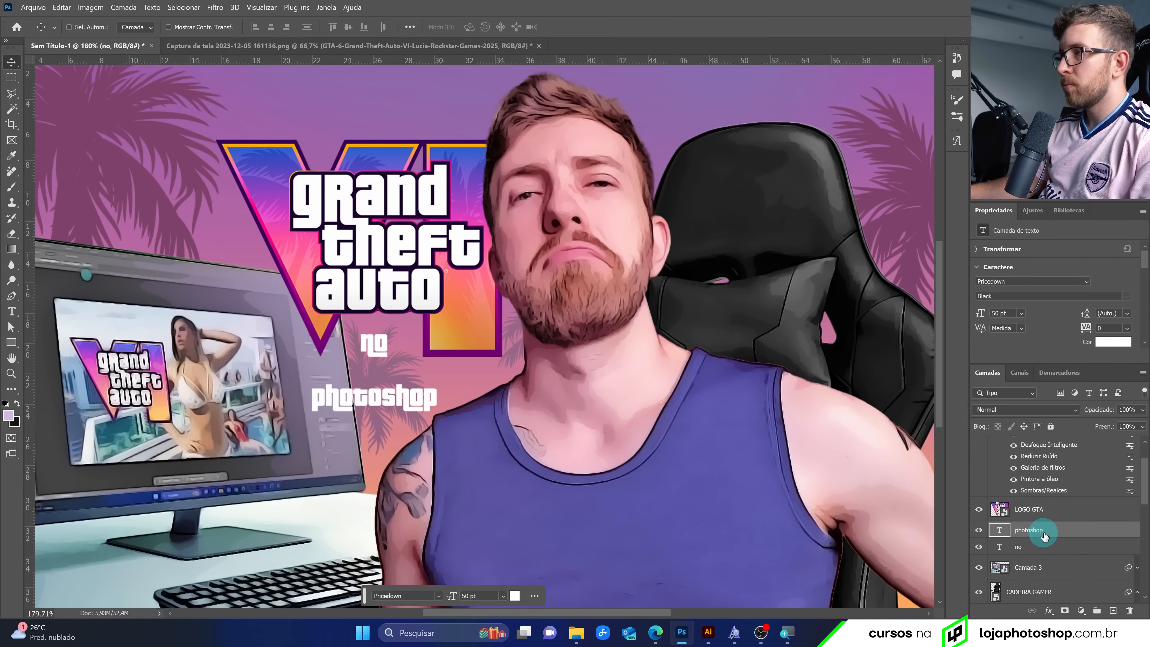
pyautogui.hotkey('ctrl', 't')
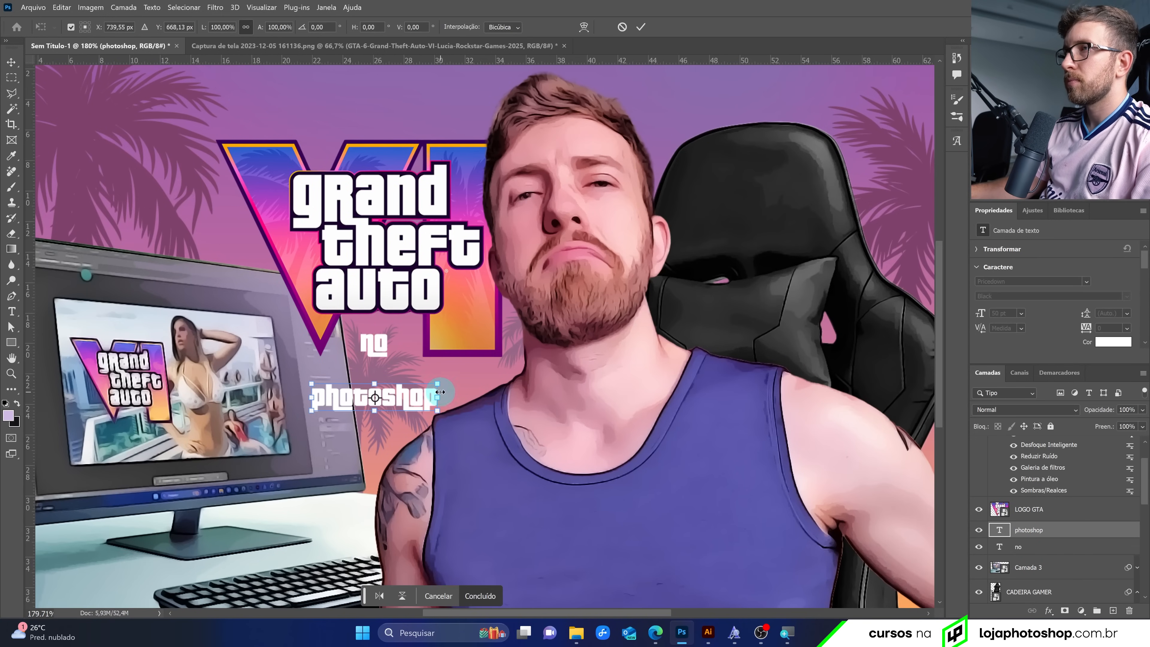
pyautogui.moveTo(438, 384); pyautogui.dragTo(469, 362)
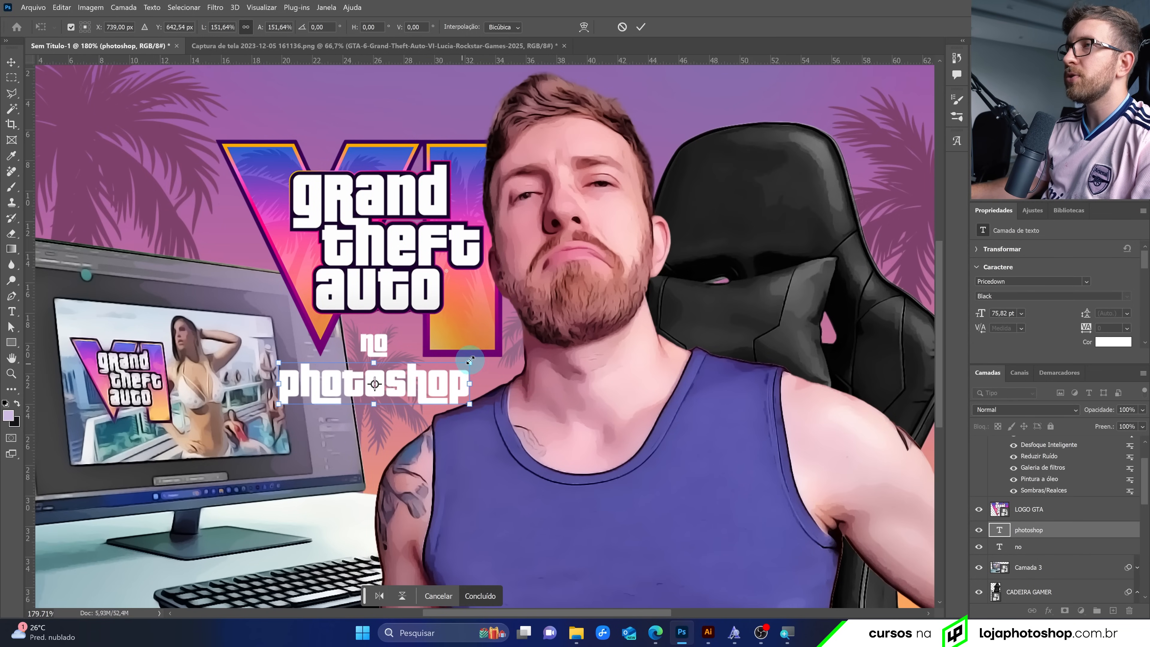
pyautogui.click(641, 26)
# Add an 8 px outside stroke to the "photoshop" text, using dark purple 1e0131 sampled from the logo's outline
pyautogui.scroll(5, 329, 328)
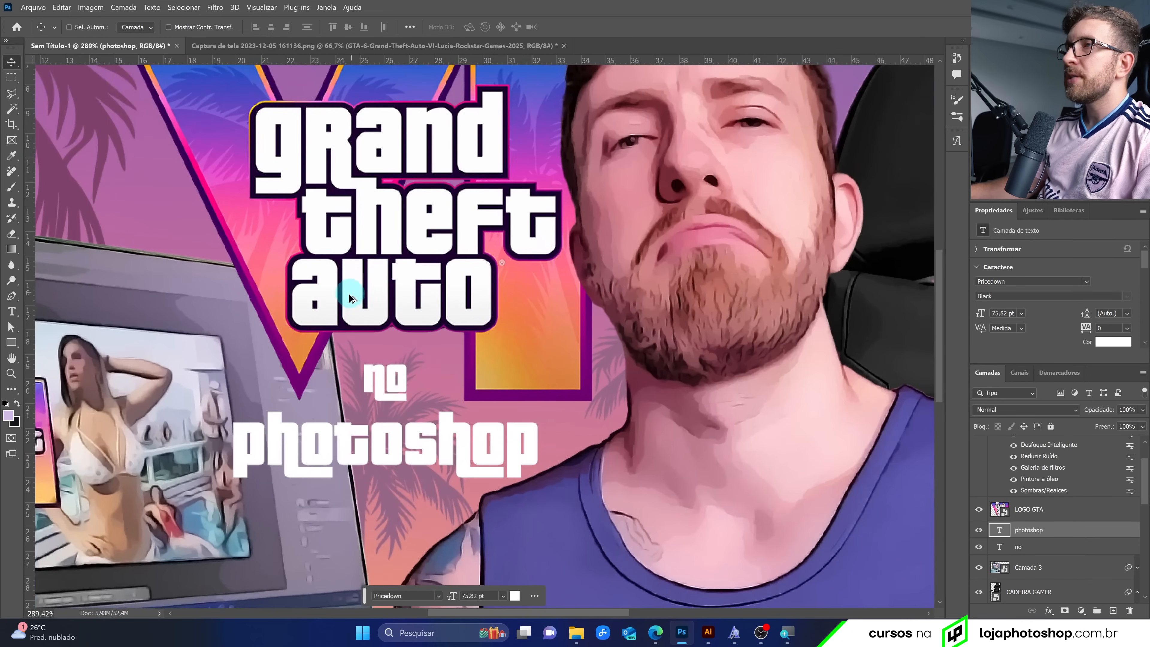
pyautogui.scroll(2, 317, 272)
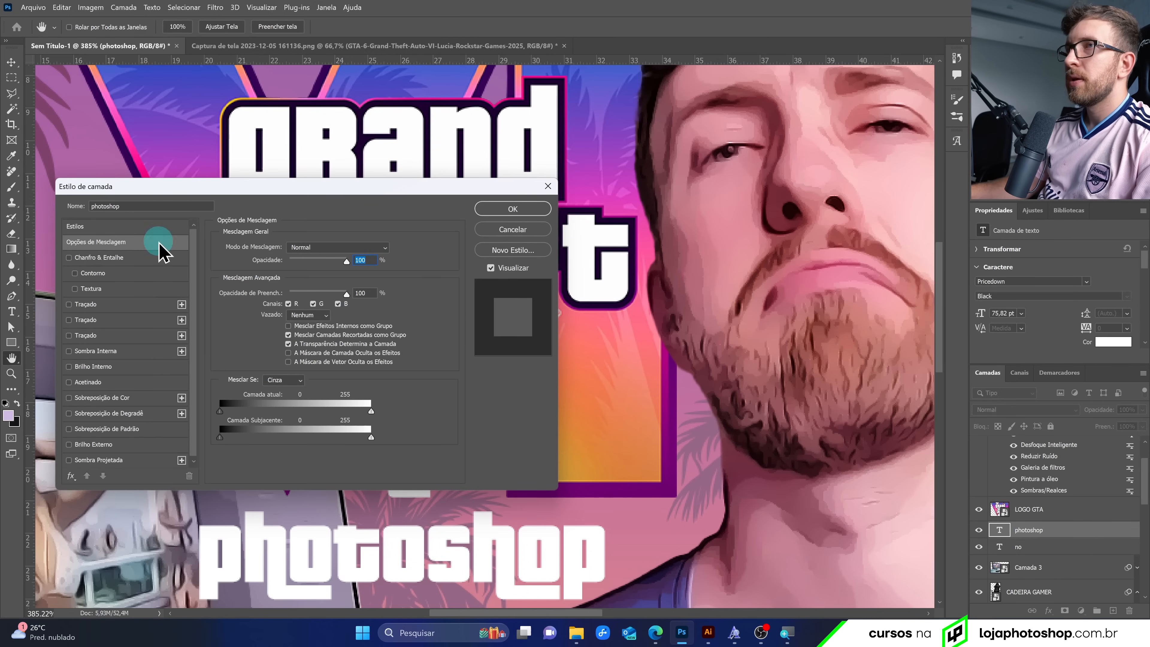
pyautogui.moveTo(142, 177); pyautogui.dragTo(573, 155)
pyautogui.click(547, 225)
pyautogui.click(527, 284)
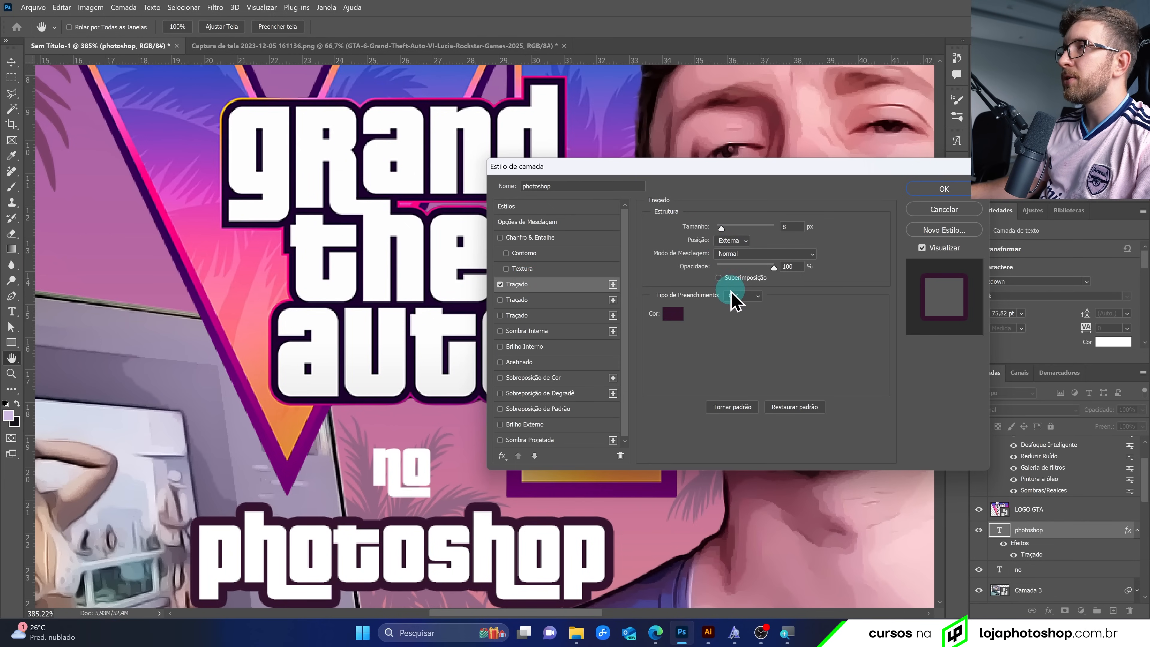
pyautogui.click(674, 314)
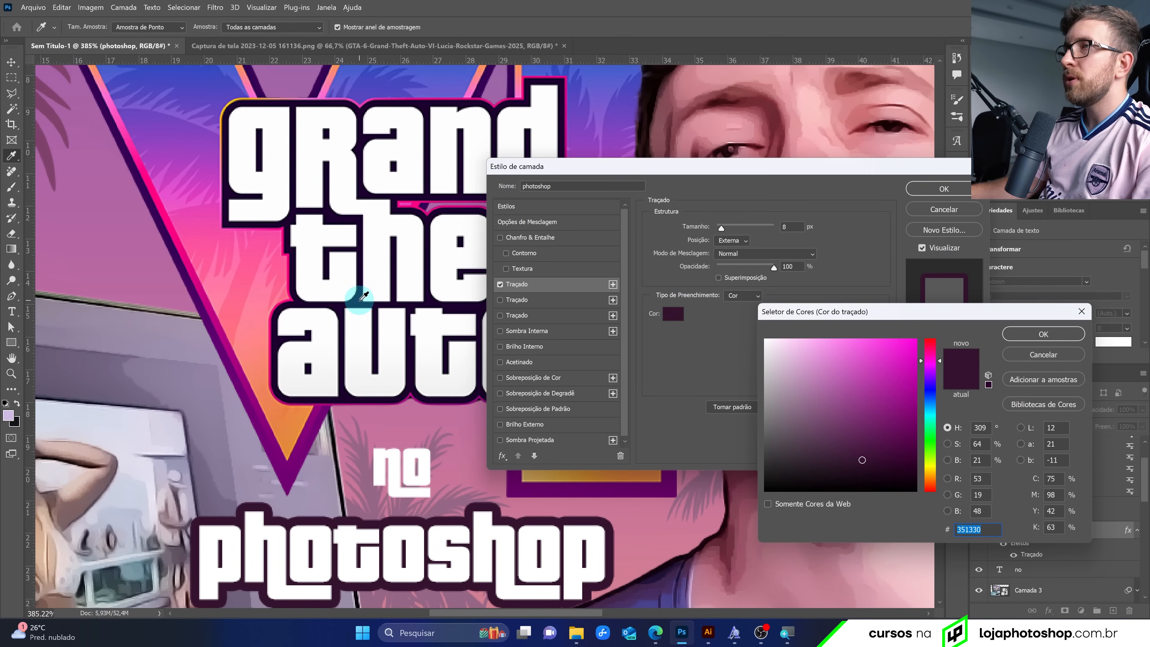
pyautogui.write('1c0030')
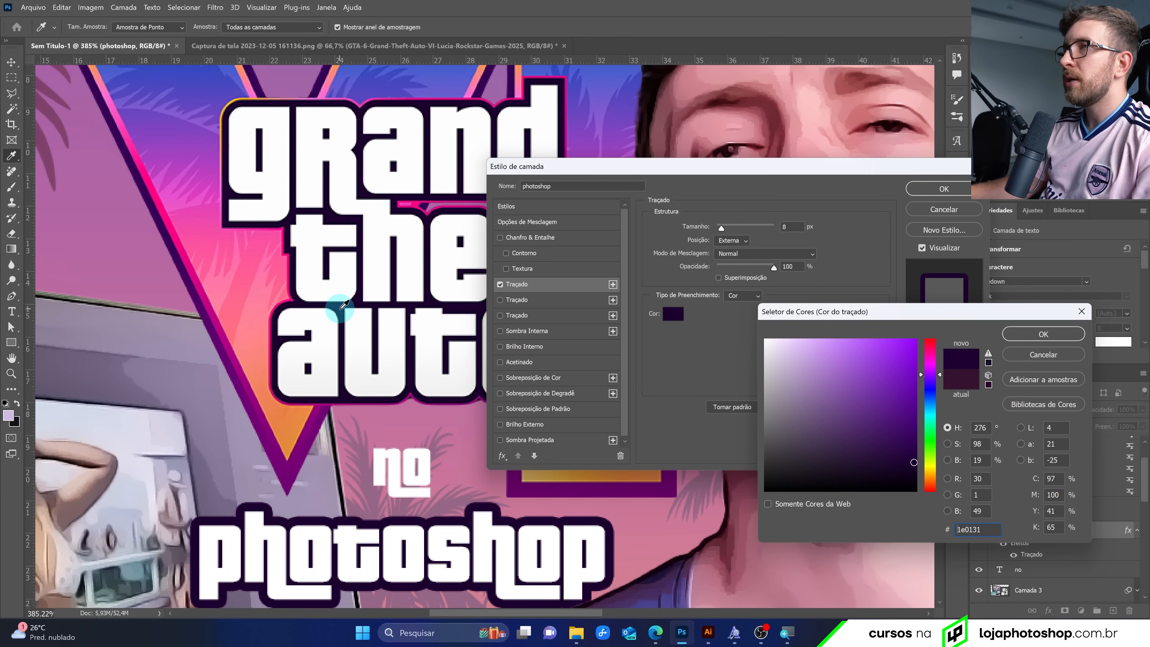
pyautogui.click(1039, 334)
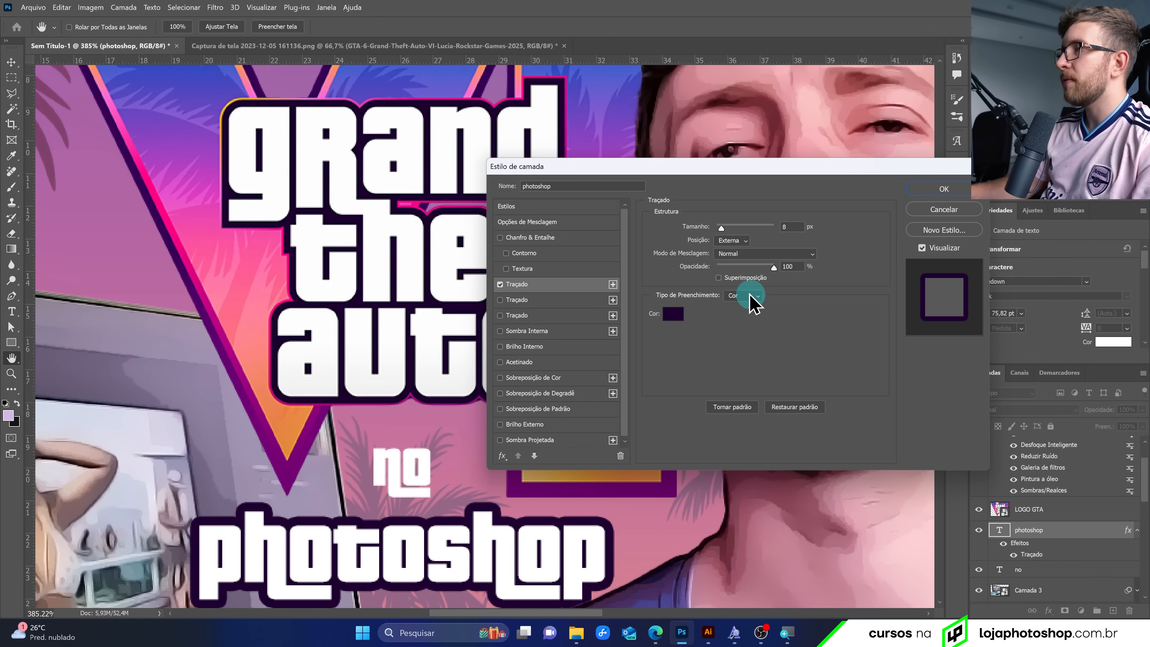
# Add a second outside stroke of 10 px to the "photoshop" text with a linear yellow-pink-purple gradient fill and open its gradient for editing
pyautogui.click(722, 228)
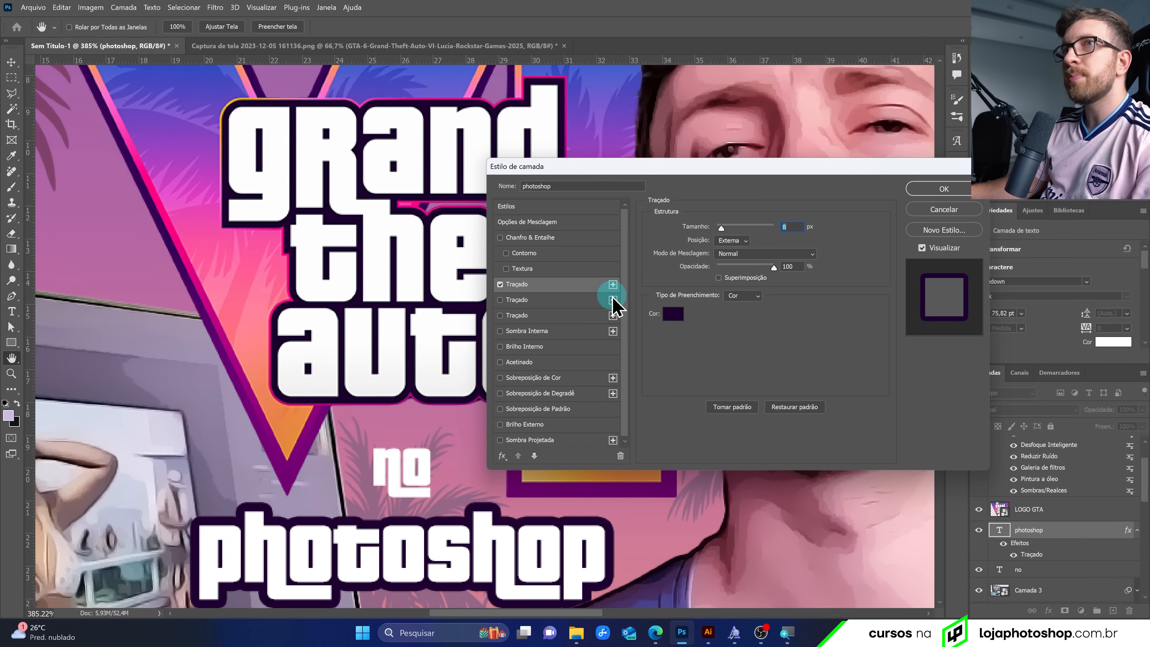
pyautogui.click(566, 300)
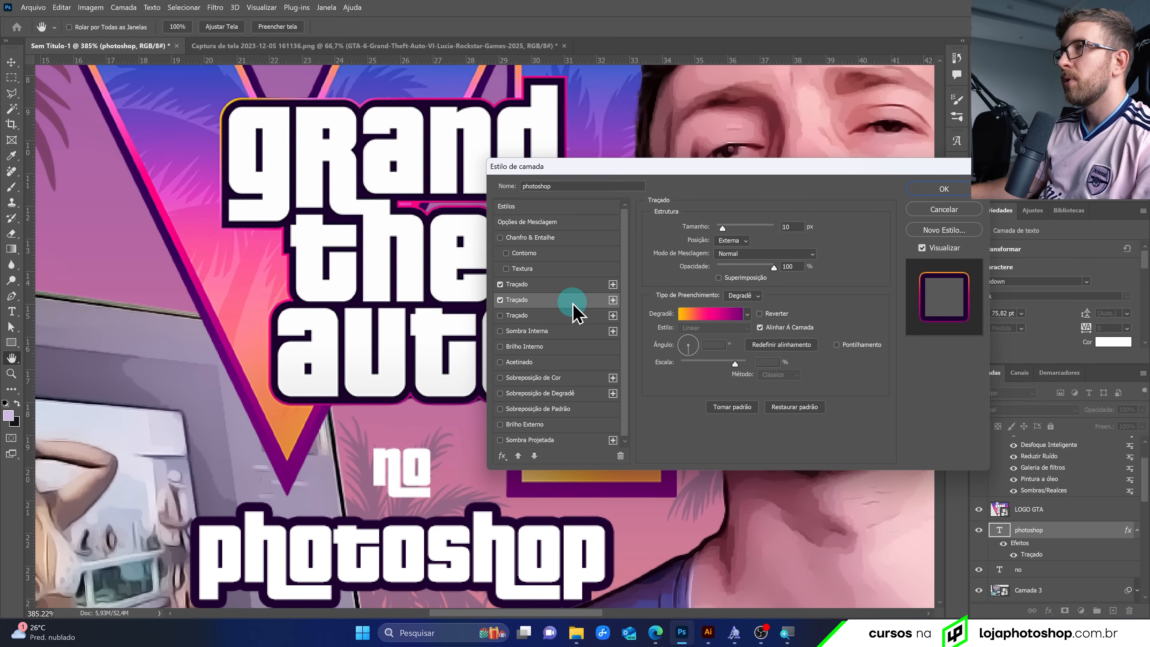
pyautogui.scroll(-1, 419, 468)
pyautogui.scroll(2, 380, 457)
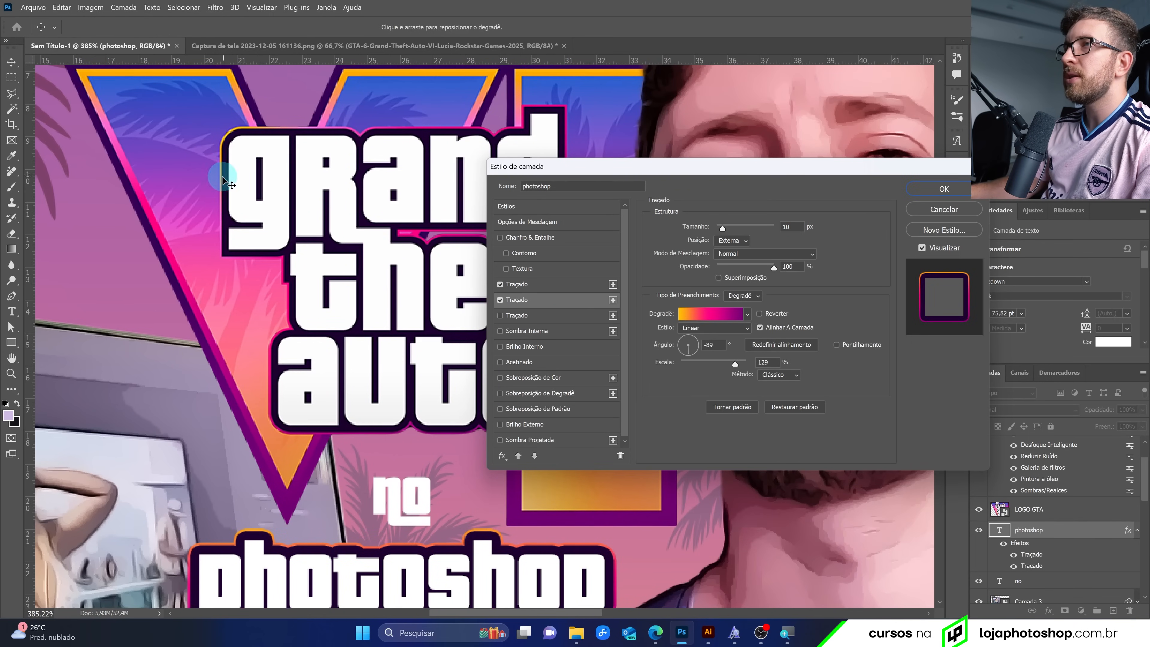
pyautogui.scroll(-1, 254, 313)
pyautogui.scroll(2, 203, 330)
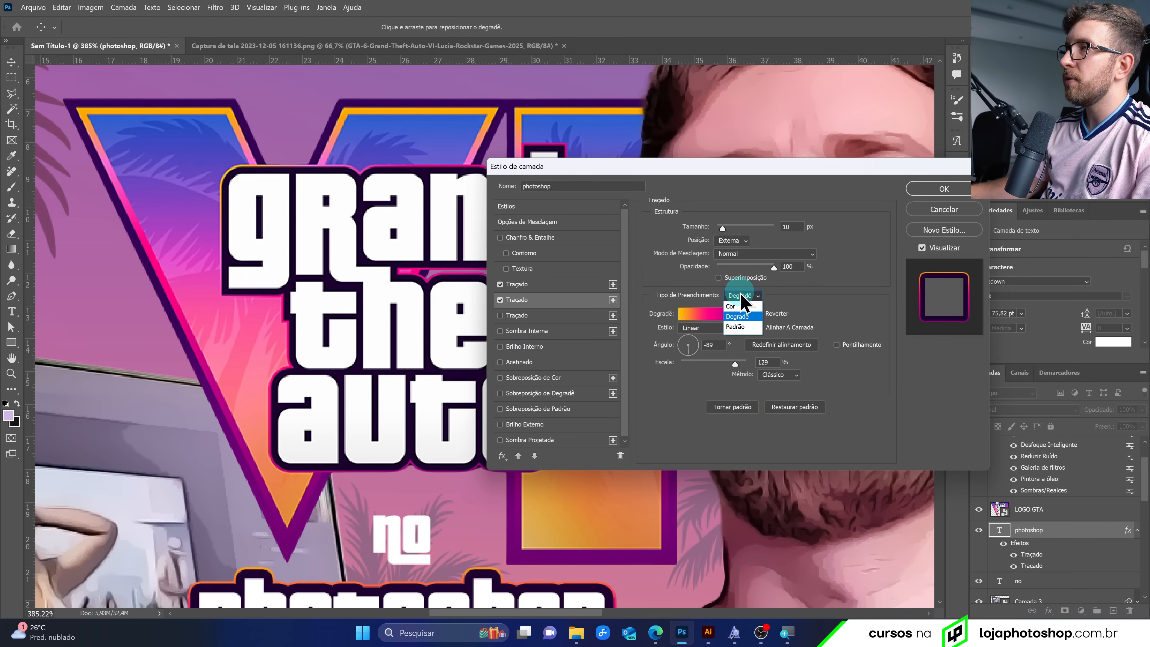
pyautogui.click(685, 321)
pyautogui.click(685, 322)
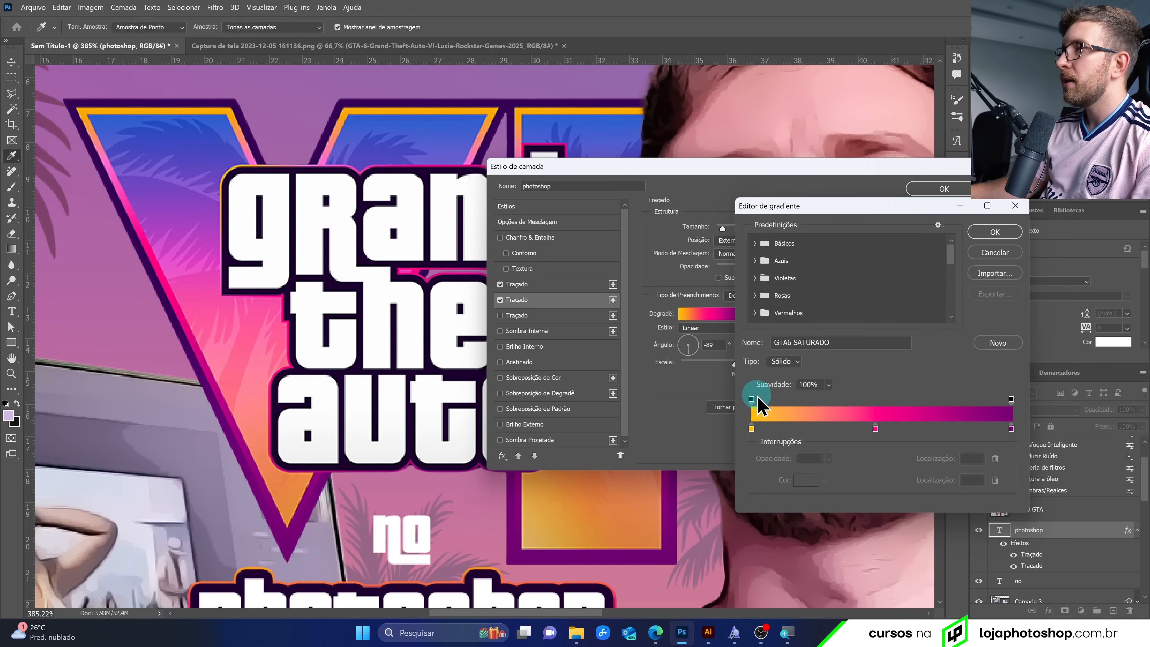
# Define the stroke gradient with yellow ffc000 at 0%, pink ff007c at 48% and purple 770074 at 100%
pyautogui.scroll(-10, 870, 281)
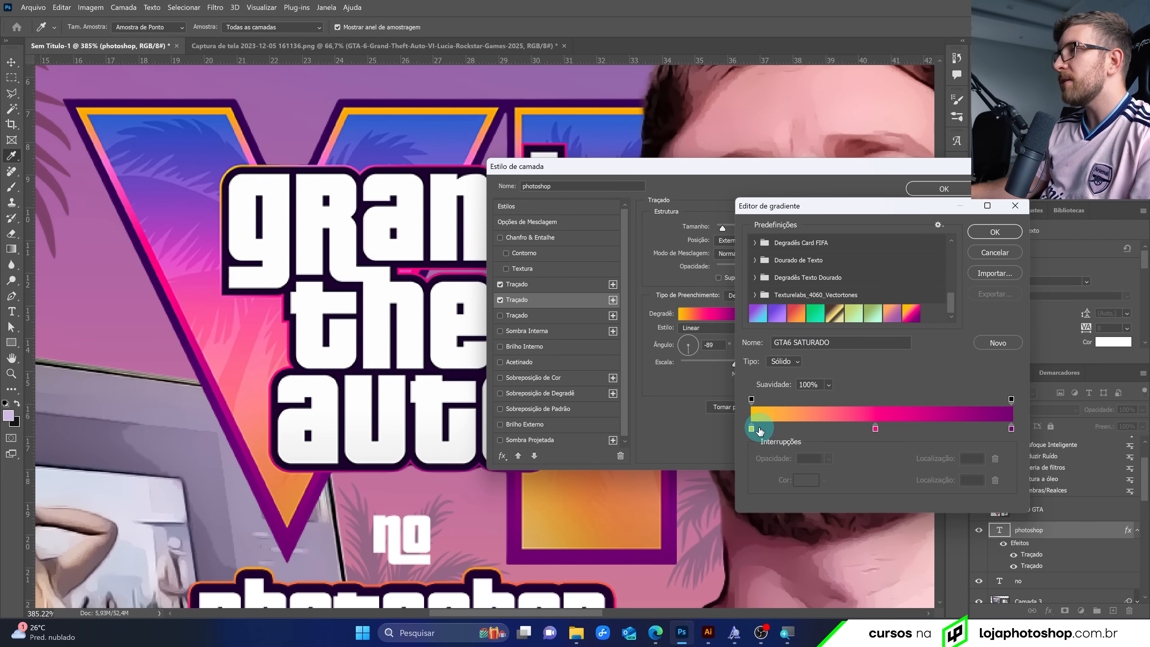
pyautogui.click(806, 481)
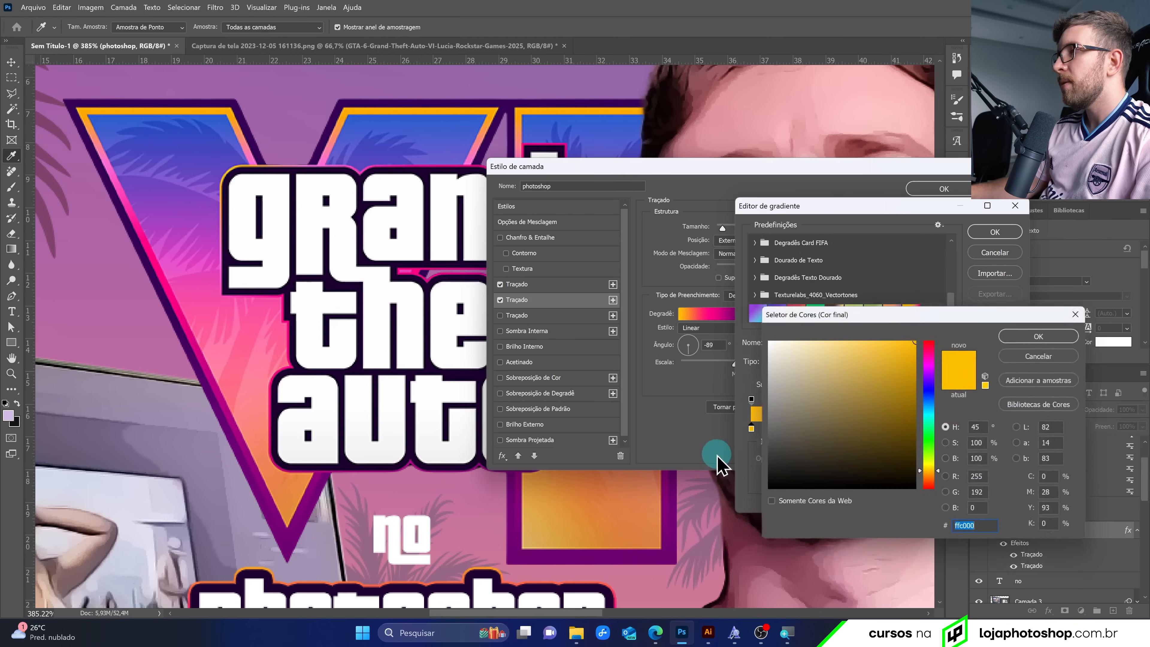
pyautogui.click(138, 110)
pyautogui.click(1048, 357)
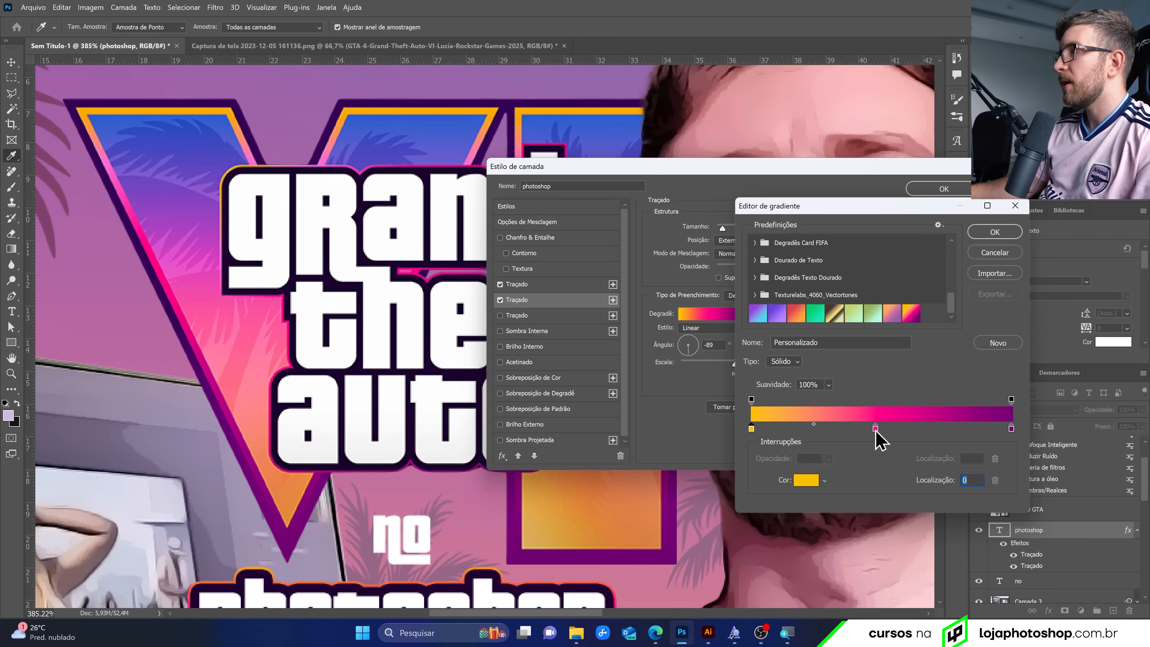
pyautogui.click(876, 430)
pyautogui.click(810, 480)
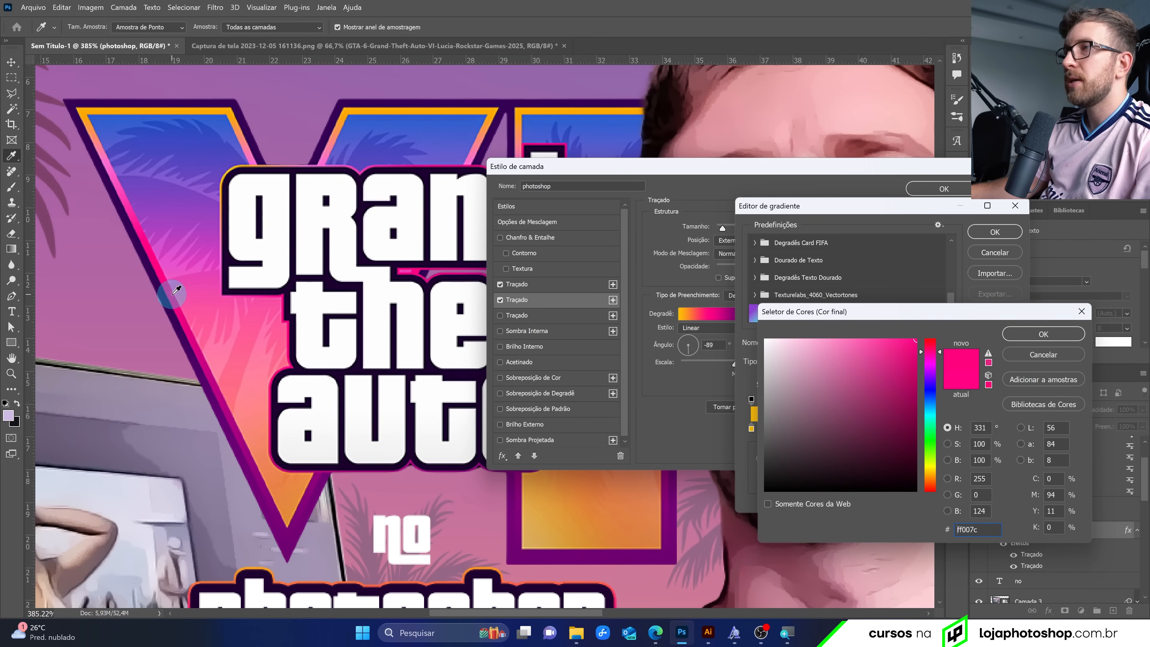
pyautogui.click(1025, 356)
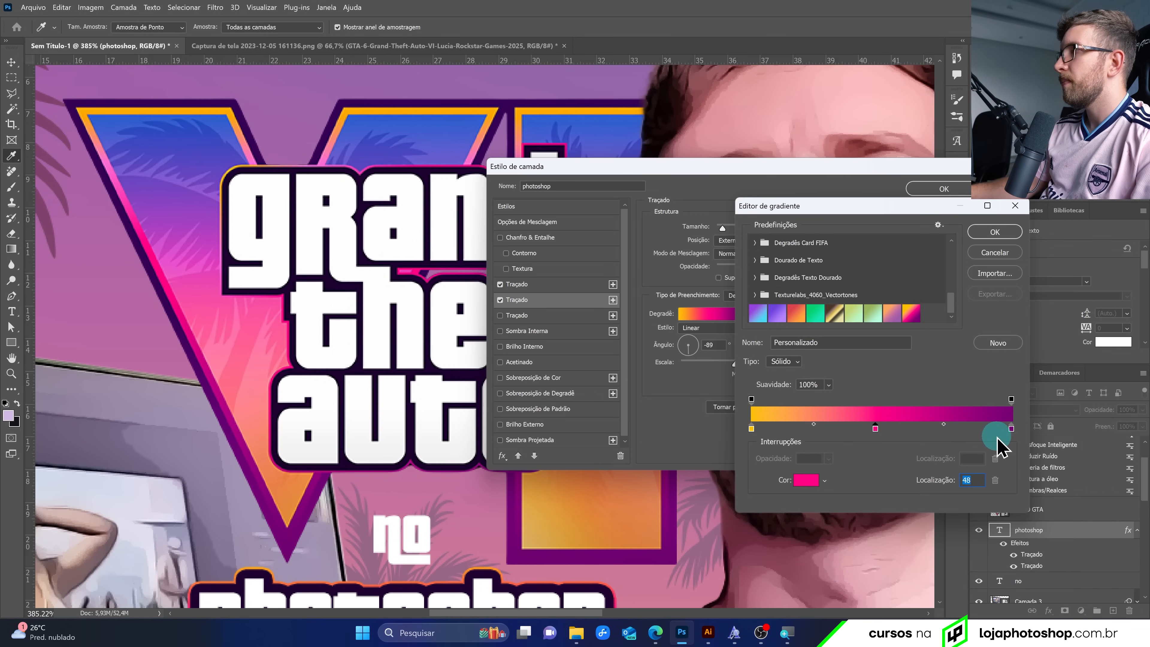
pyautogui.click(1012, 428)
pyautogui.click(806, 480)
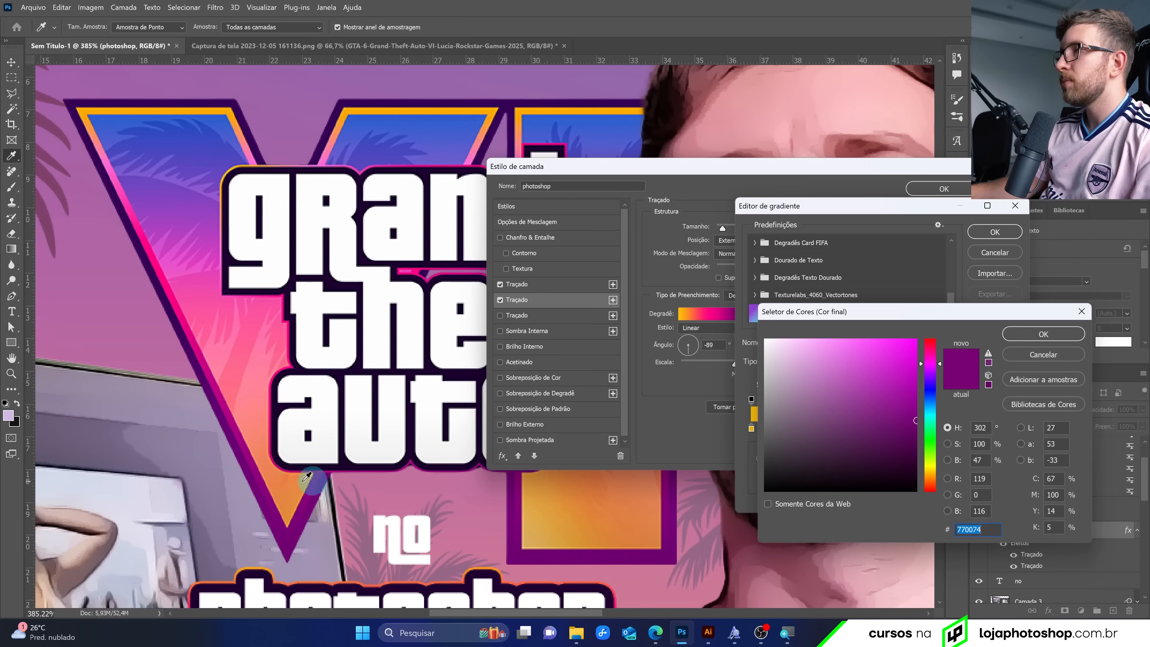
pyautogui.click(1037, 333)
pyautogui.click(995, 232)
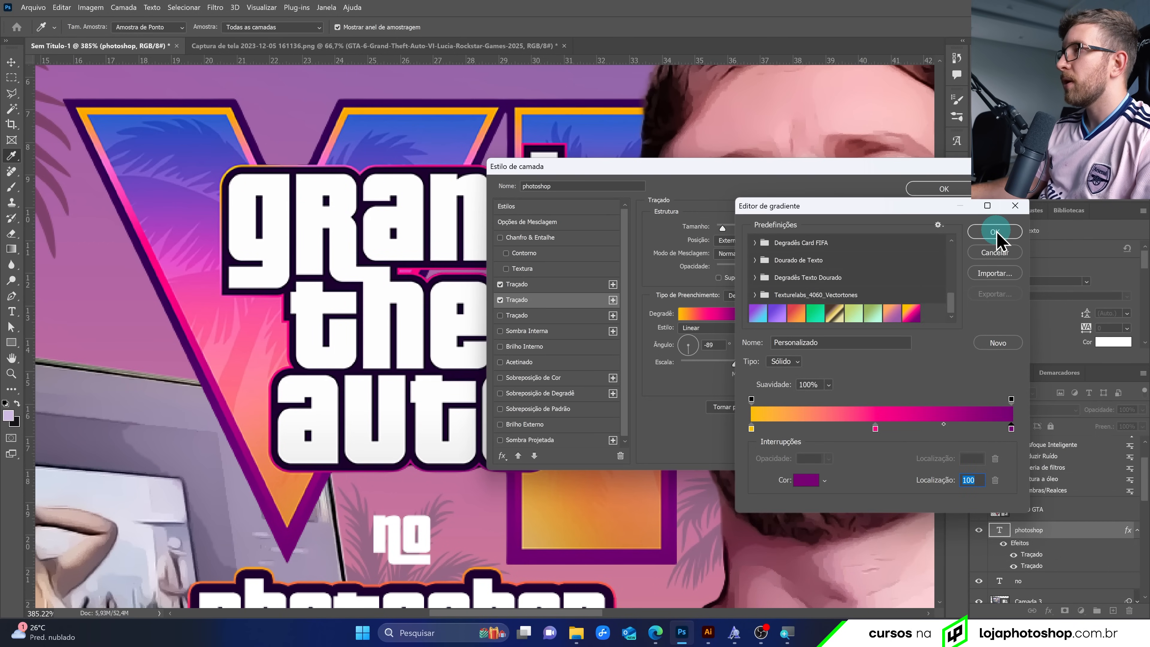
# Name the custom gradient "GTA 6 SATURA" and apply it to the stroke
pyautogui.click(847, 345)
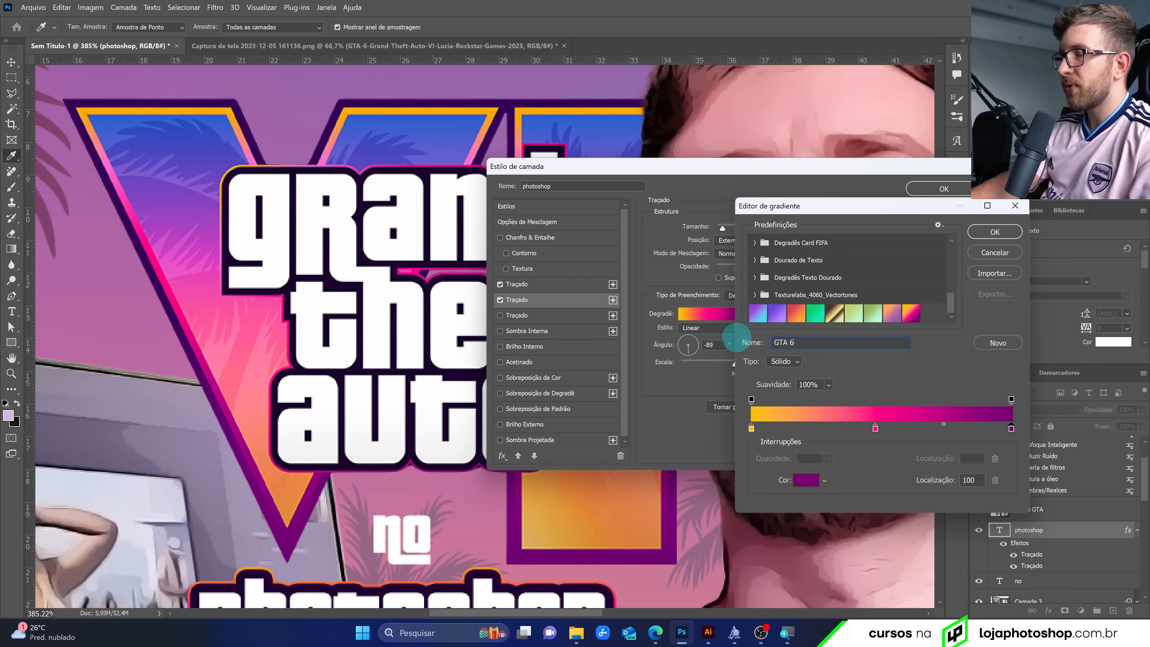
pyautogui.write('GTA 6')
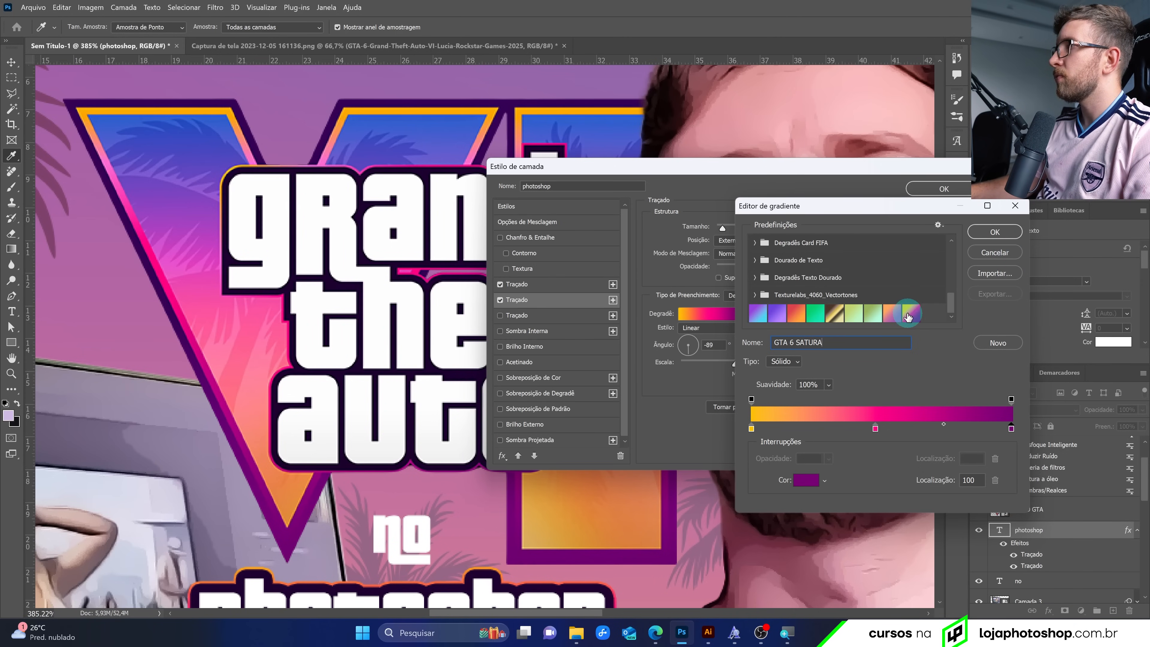
pyautogui.click(994, 232)
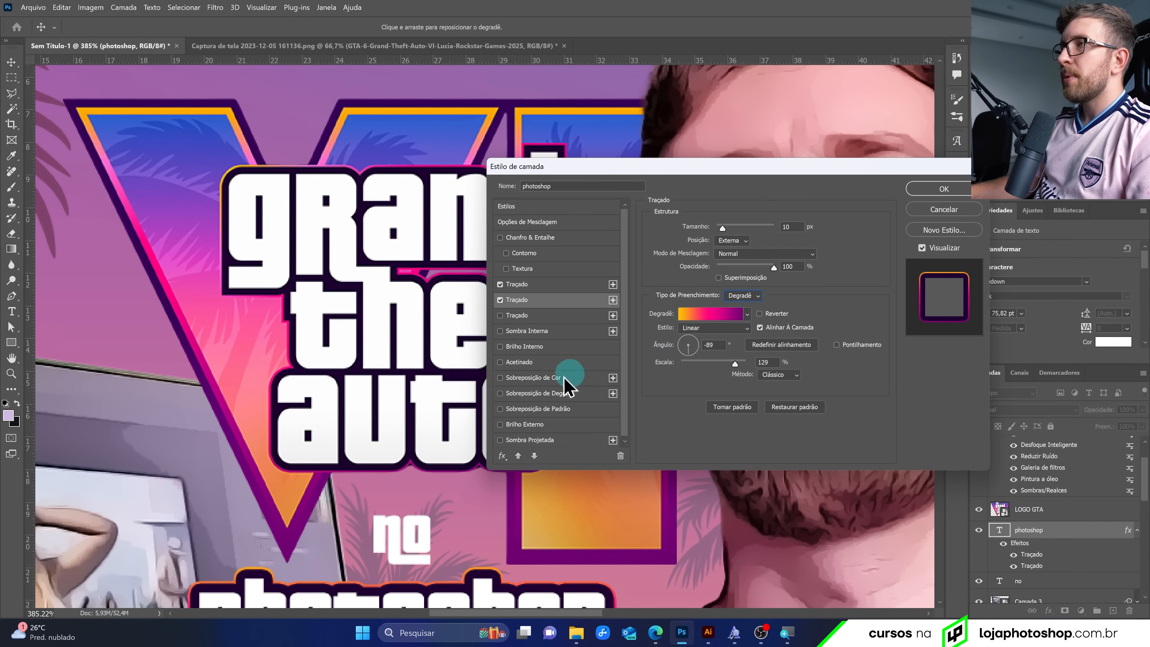
# Set the gradient stroke's angle to -58° and scale to 132%, keep its size at 10 px, and apply the layer style
pyautogui.click(682, 349)
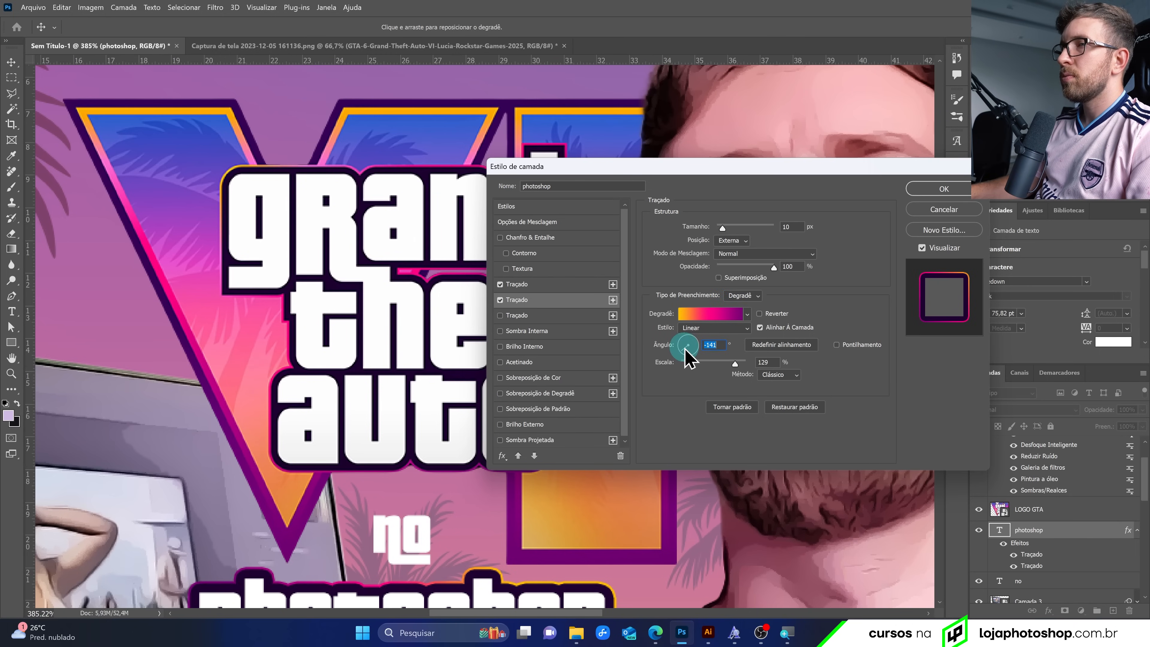
pyautogui.moveTo(371, 421)
pyautogui.mouseDown()
pyautogui.moveTo(363, 267)
pyautogui.moveTo(325, 290)
pyautogui.moveTo(305, 372)
pyautogui.mouseUp()
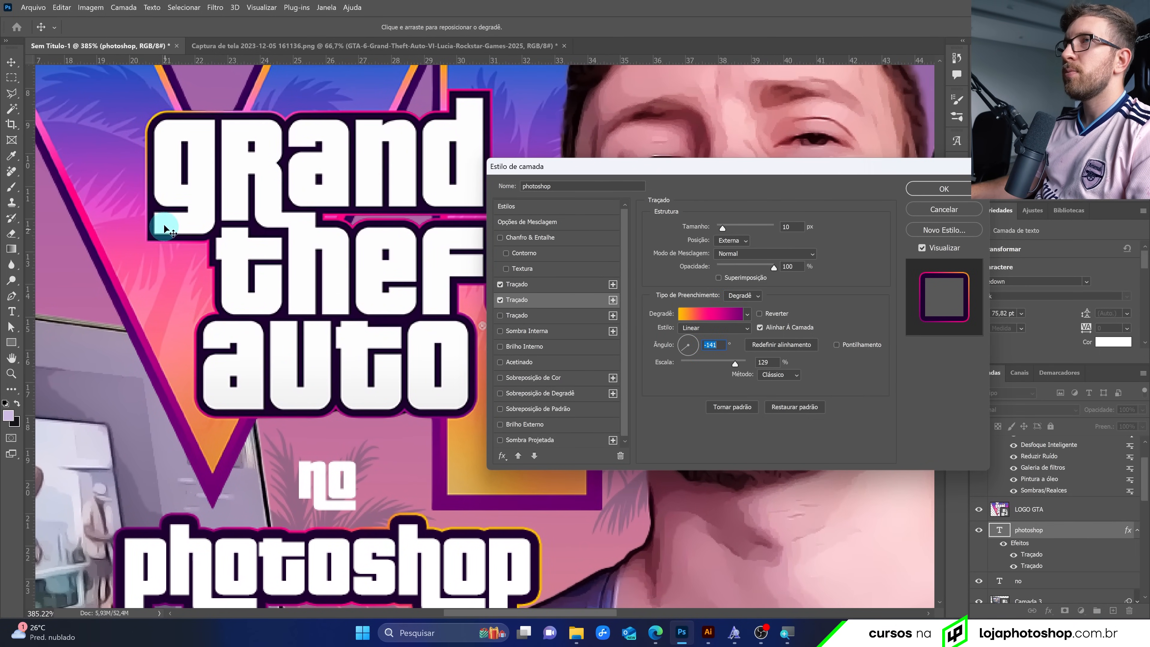
pyautogui.click(686, 340)
pyautogui.moveTo(687, 341); pyautogui.dragTo(693, 352)
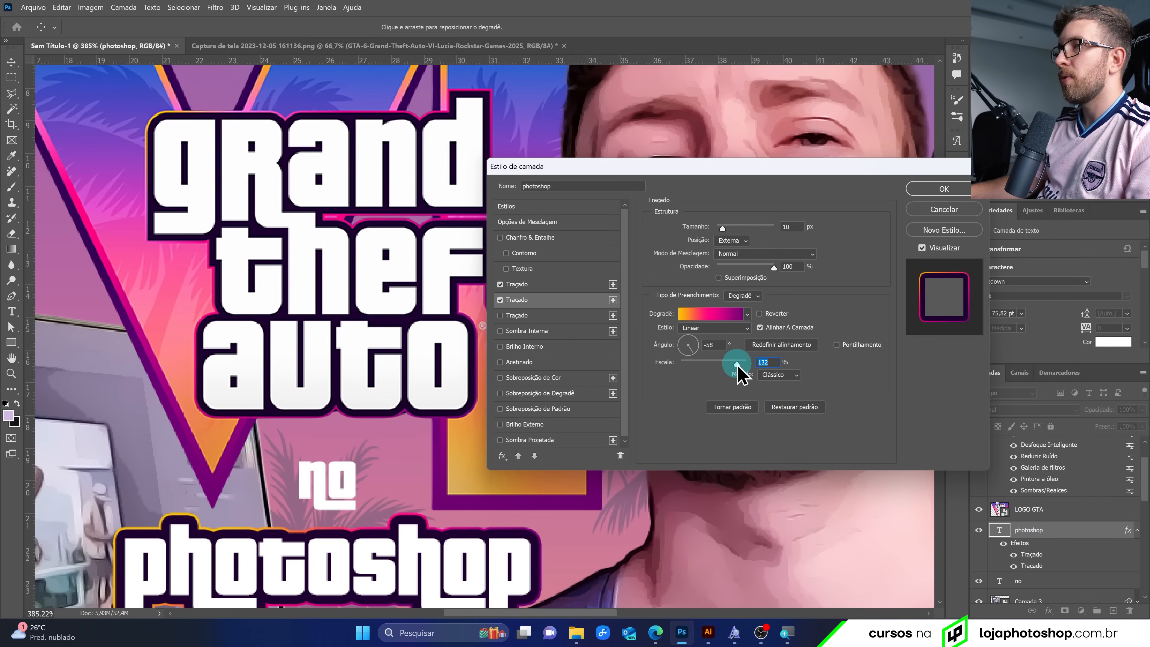
pyautogui.click(926, 193)
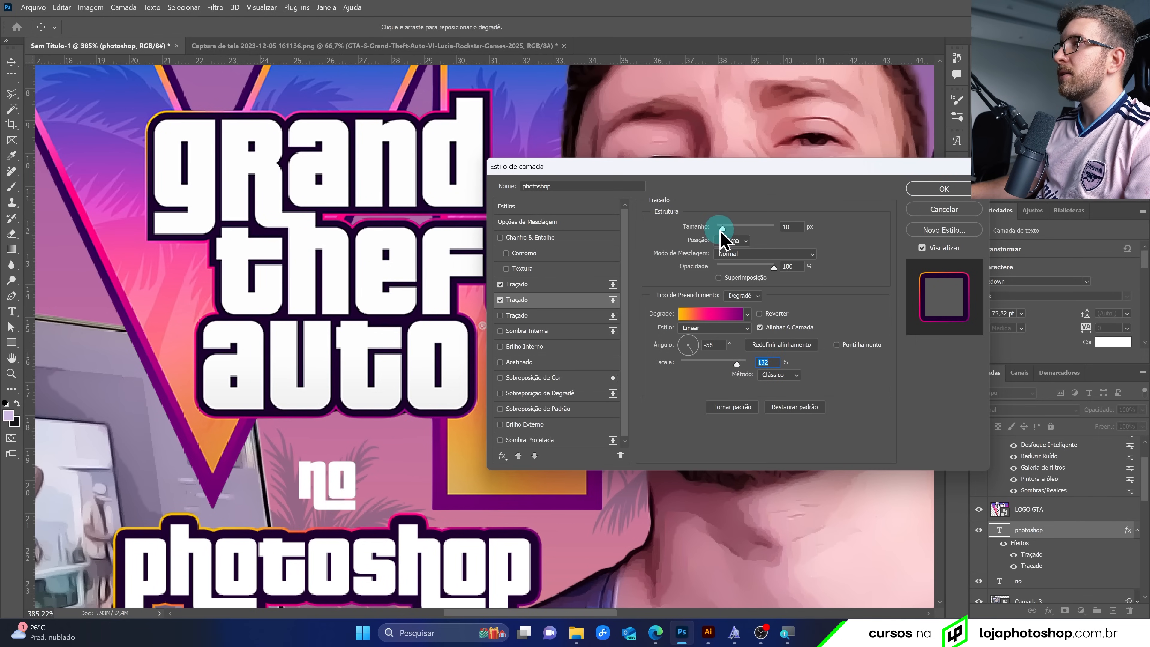
pyautogui.moveTo(722, 227); pyautogui.dragTo(725, 231)
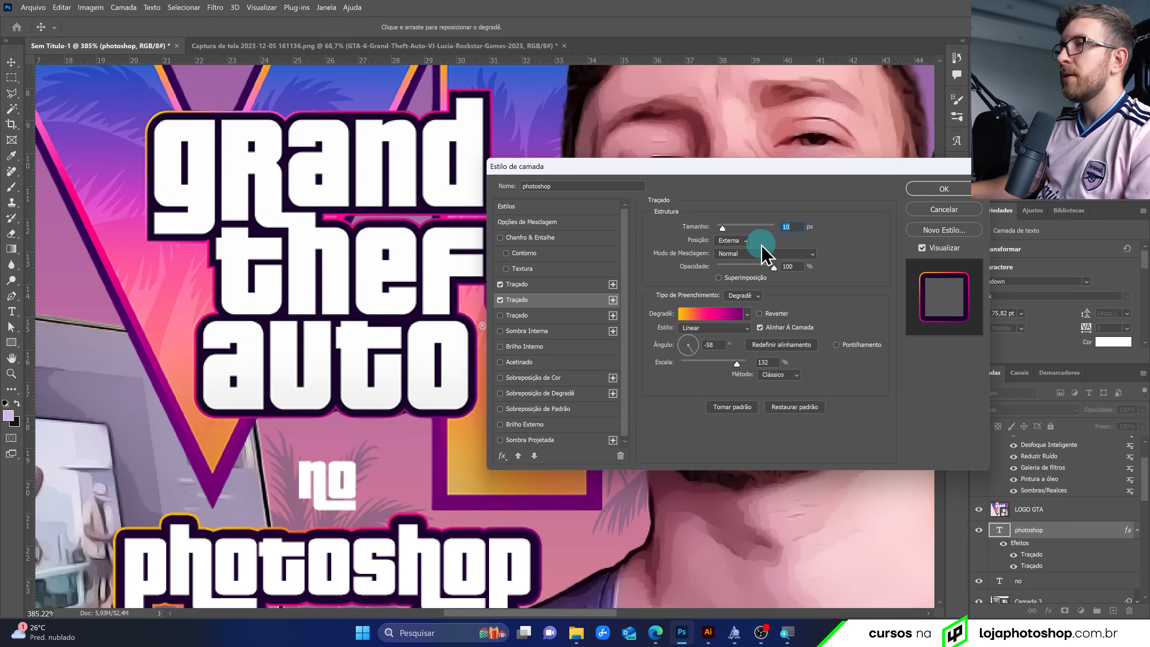
pyautogui.click(944, 189)
# Scale the "no" text up to about 126.61%, keeping it centred above "photoshop"
pyautogui.scroll(-6, 588, 294)
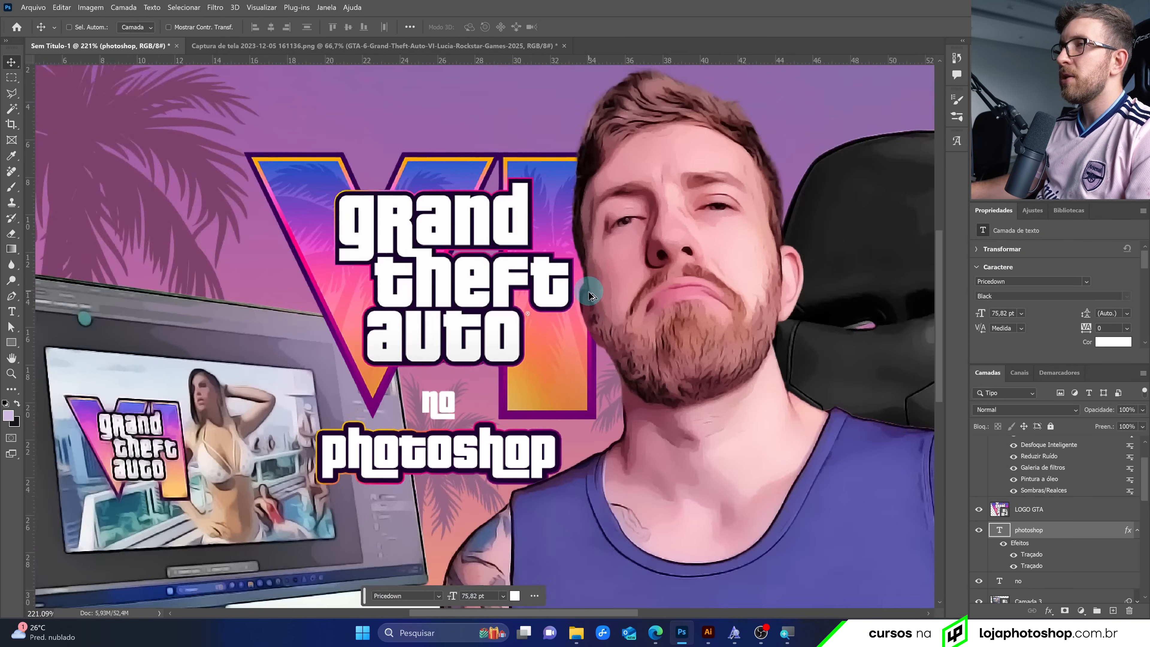
pyautogui.scroll(4, 413, 449)
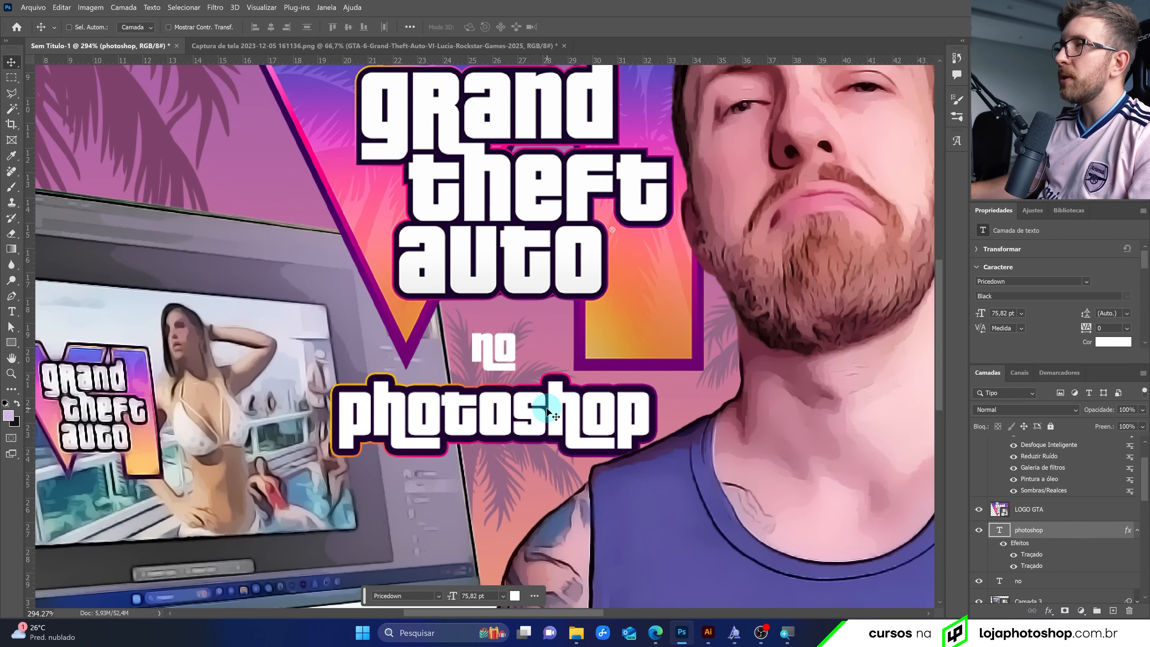
pyautogui.click(495, 354)
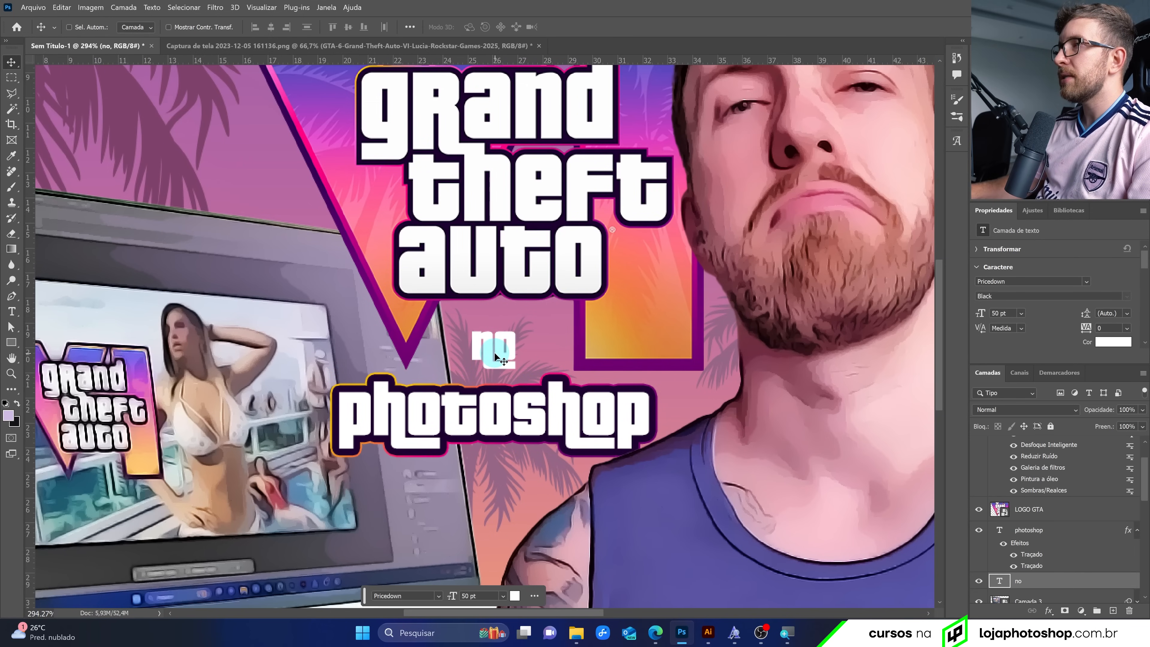
pyautogui.hotkey('ctrl', 't')
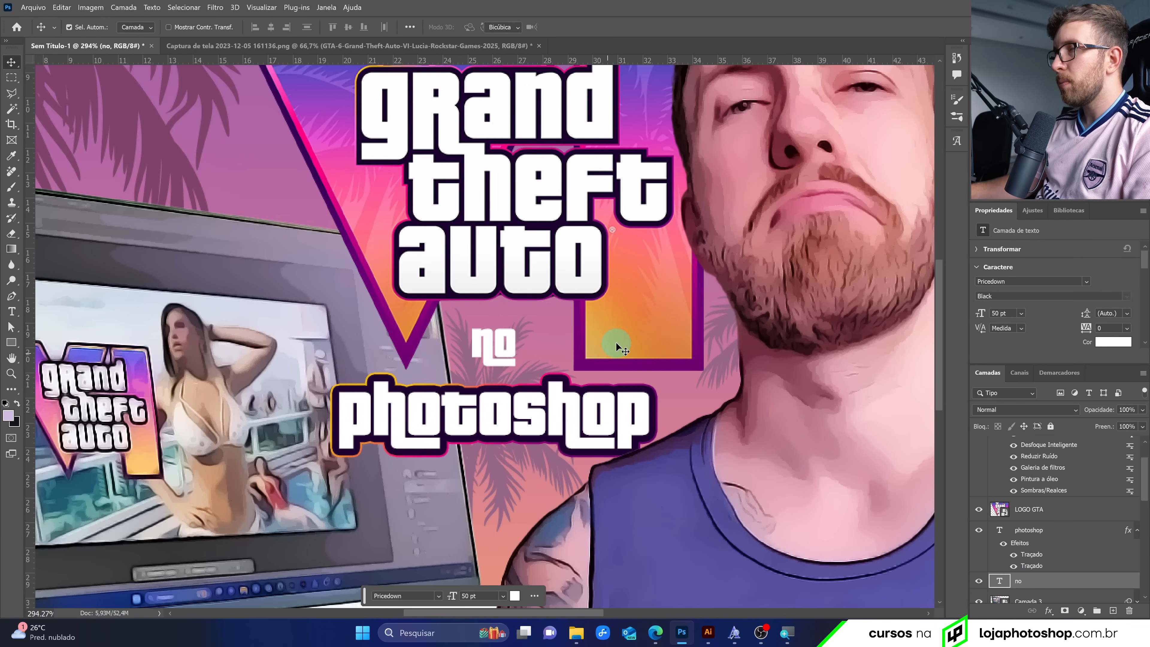
pyautogui.moveTo(517, 320); pyautogui.dragTo(528, 320)
pyautogui.press('Return')
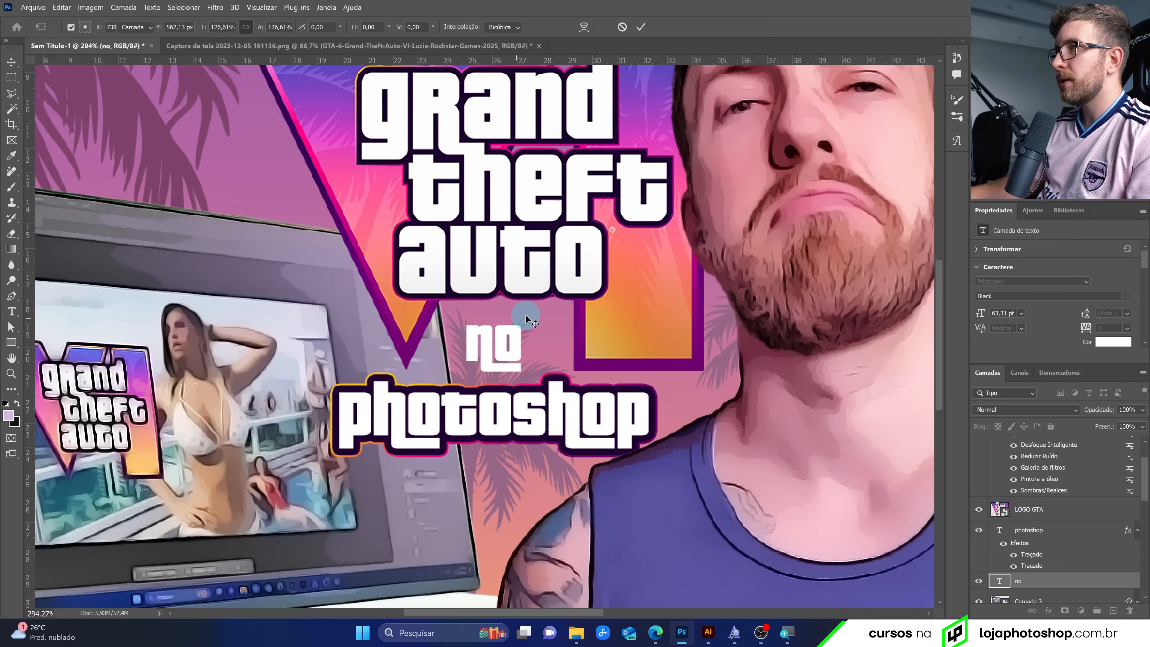
# Copy both stroke effects from the photoshop layer to the no layer and check the whole composition
pyautogui.scroll(-3, 1109, 550)
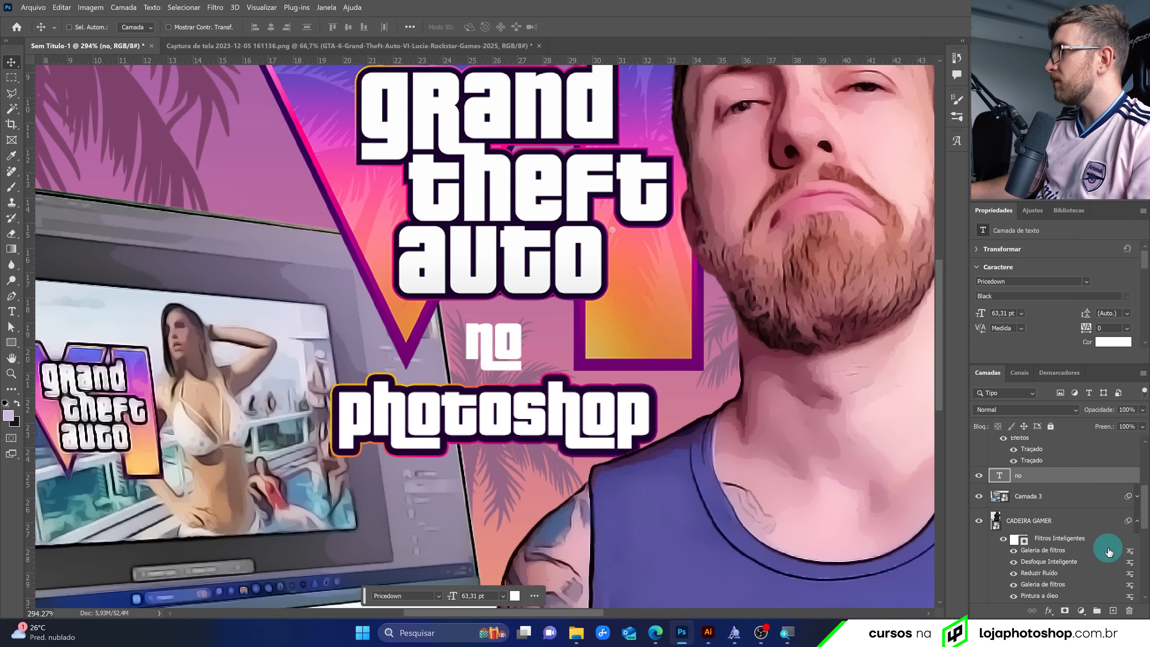
pyautogui.scroll(3, 1124, 506)
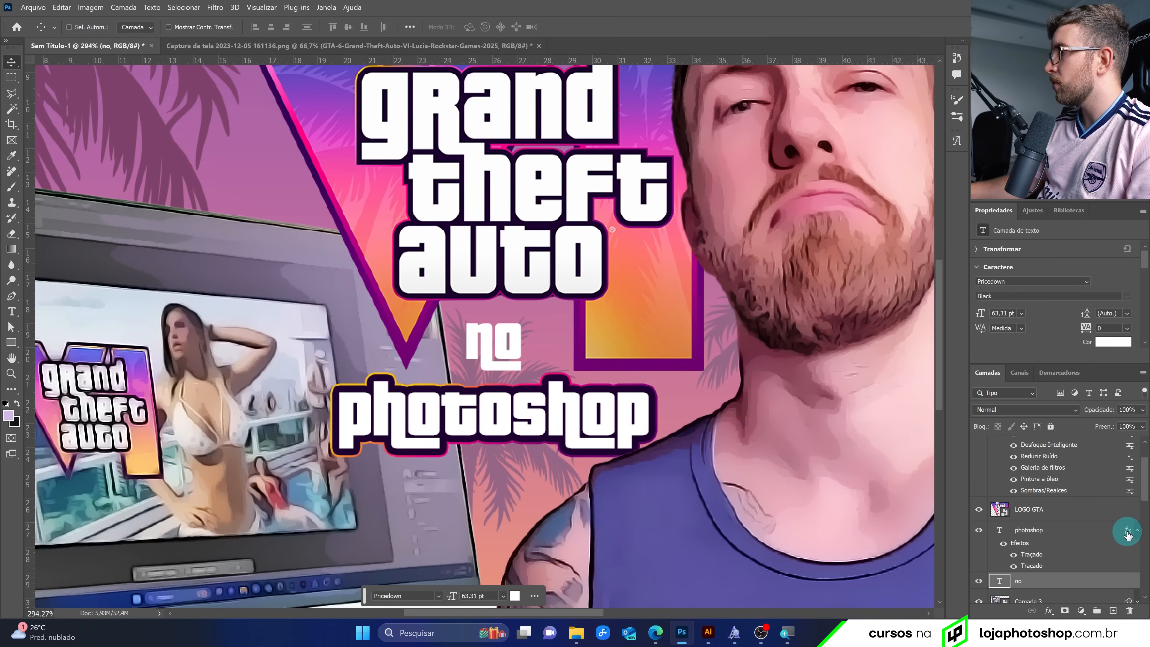
pyautogui.moveTo(1129, 534); pyautogui.dragTo(1127, 584)
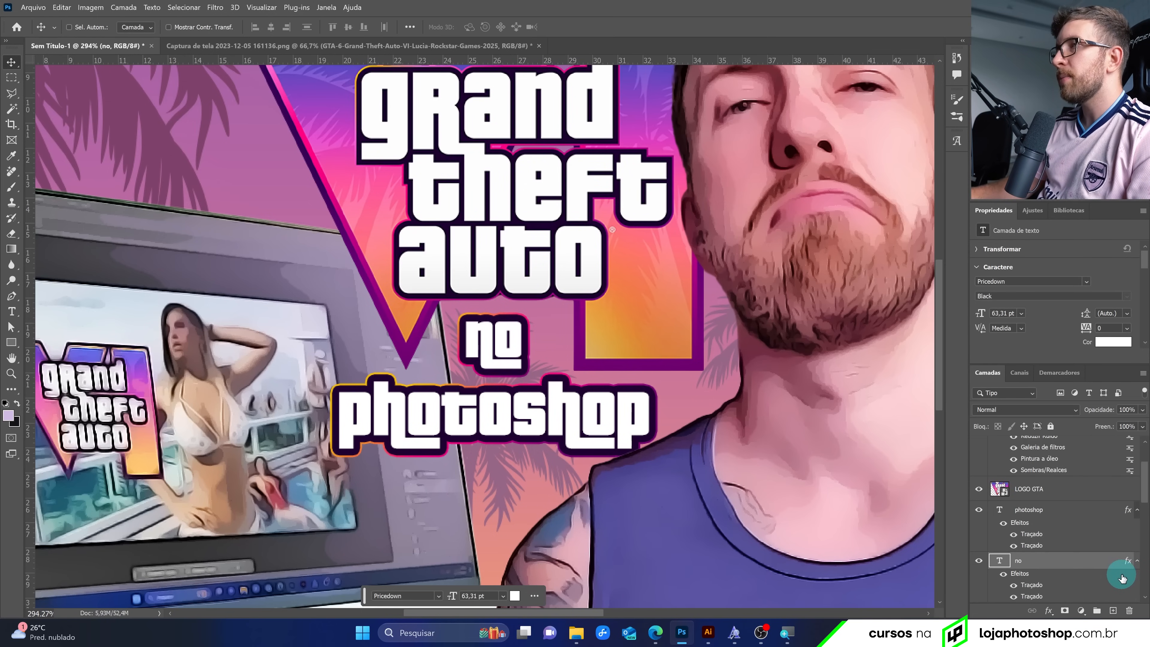
pyautogui.scroll(-5, 565, 372)
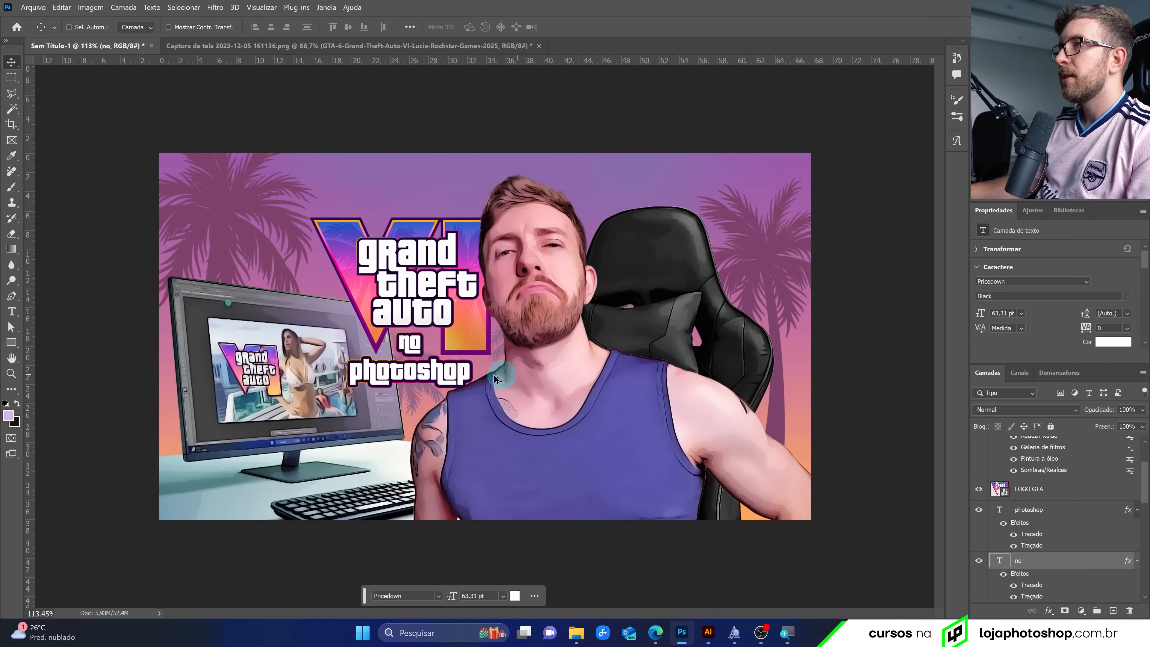
pyautogui.scroll(1, 394, 376)
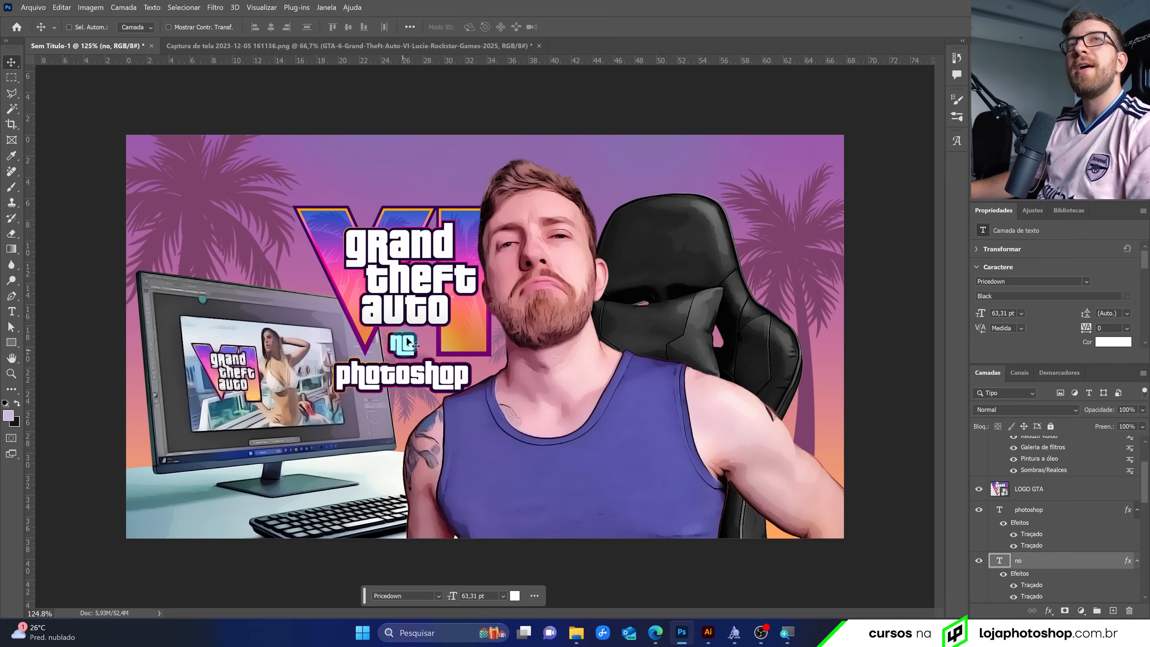
pyautogui.scroll(1, 484, 334)
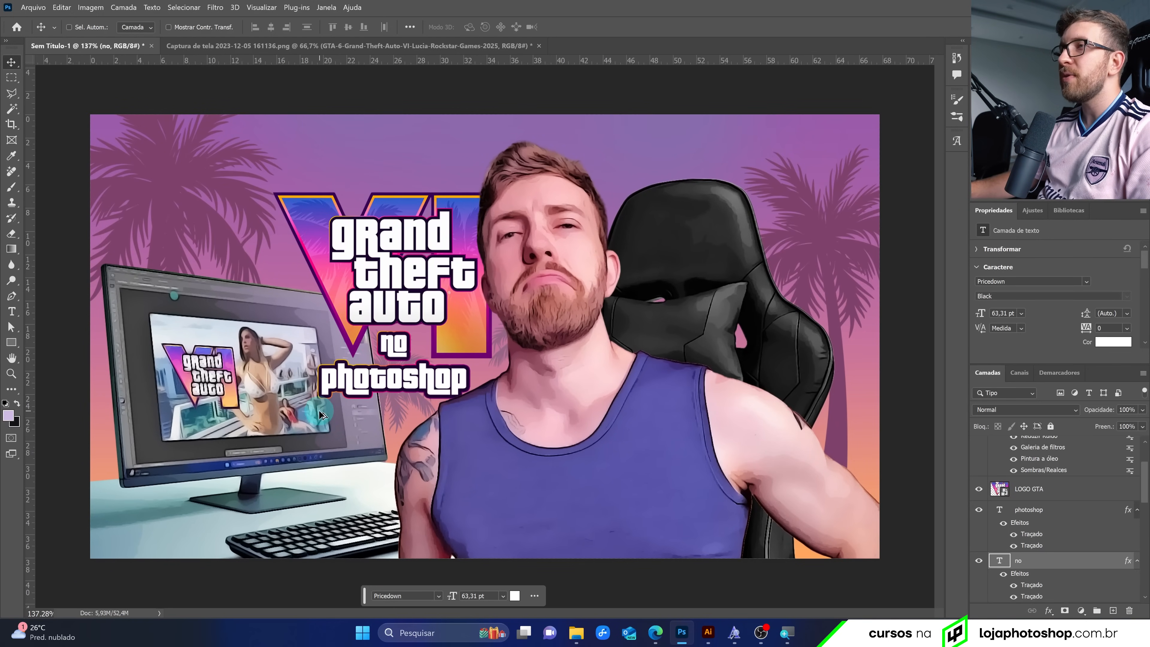
pyautogui.scroll(1, 498, 430)
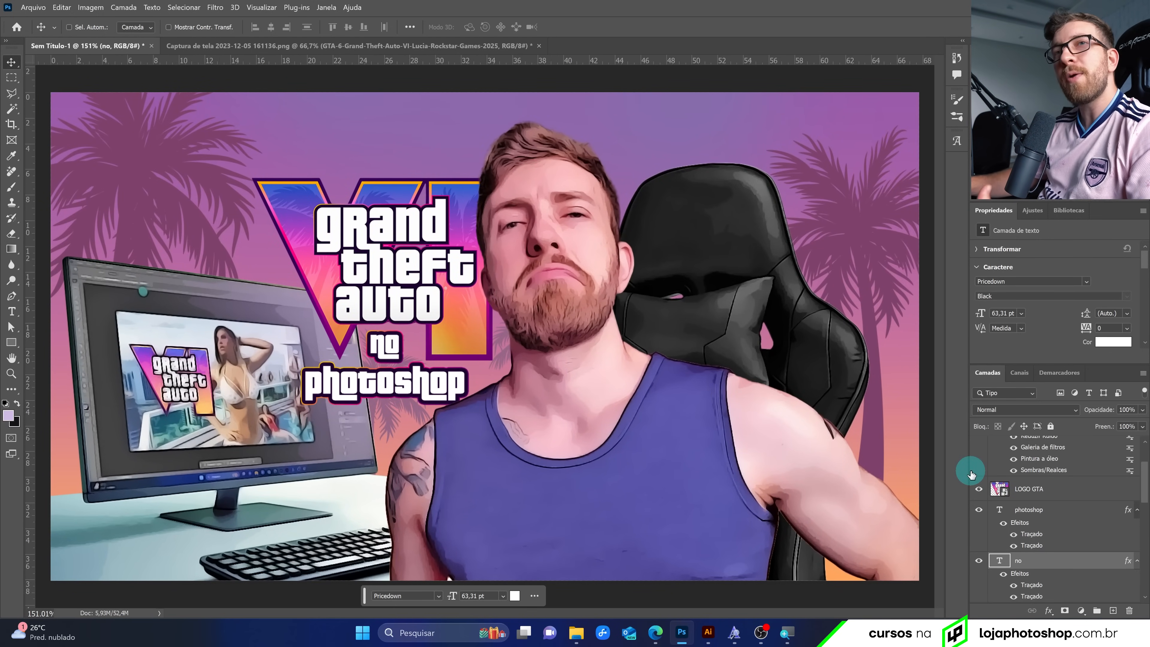